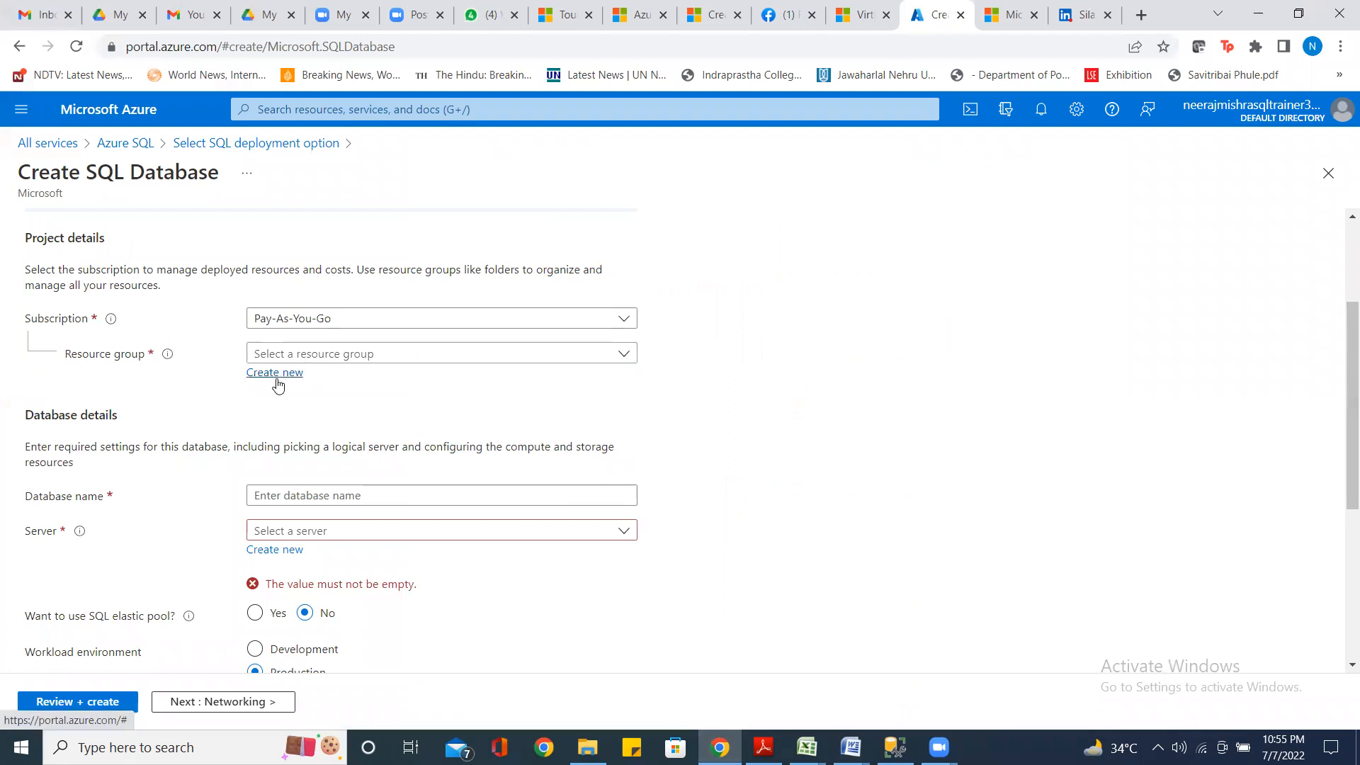
Add a new resource group named 'sqlrsg' for the SQL database
{"action": "left_click", "coordinate": [276, 383]}
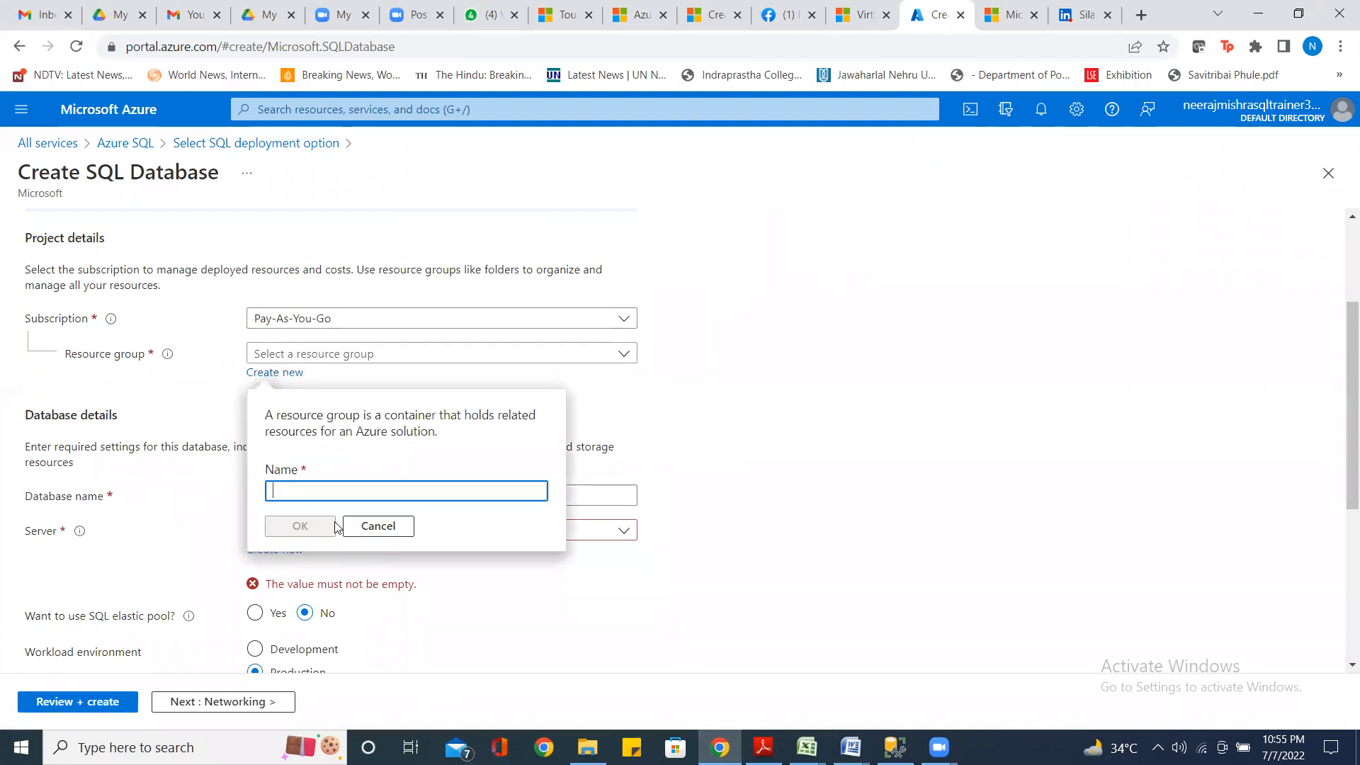
{"action": "type", "text": "sql"}
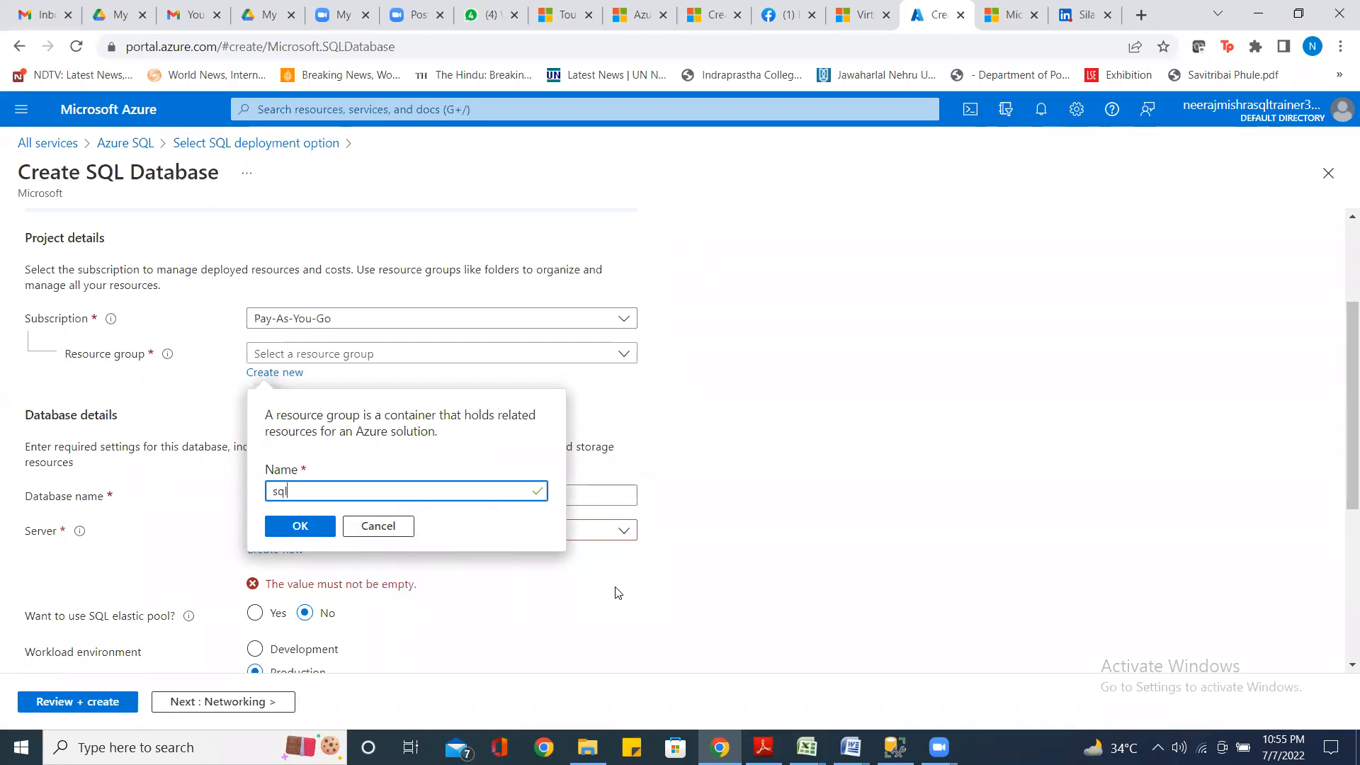
{"action": "type", "text": "rsg"}
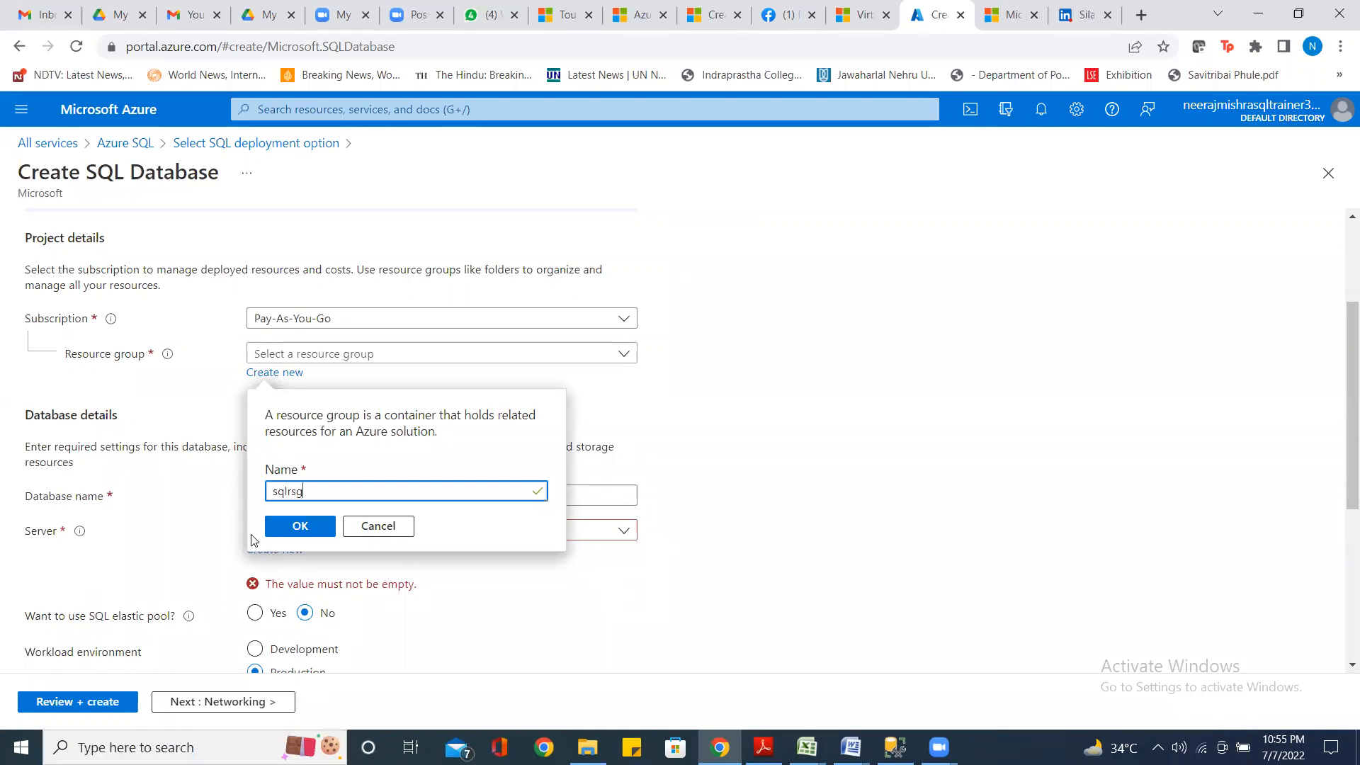
{"action": "left_click", "coordinate": [312, 526]}
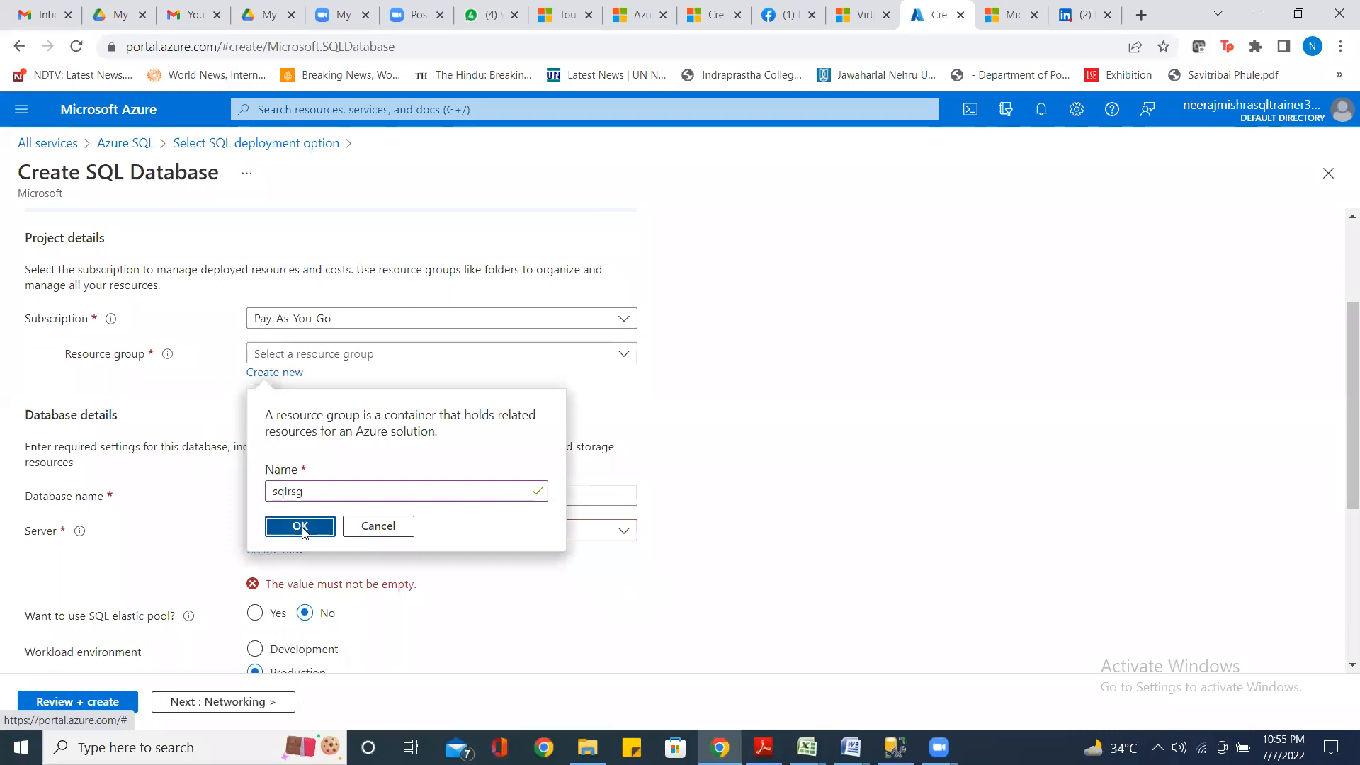
{"action": "left_click", "coordinate": [302, 531]}
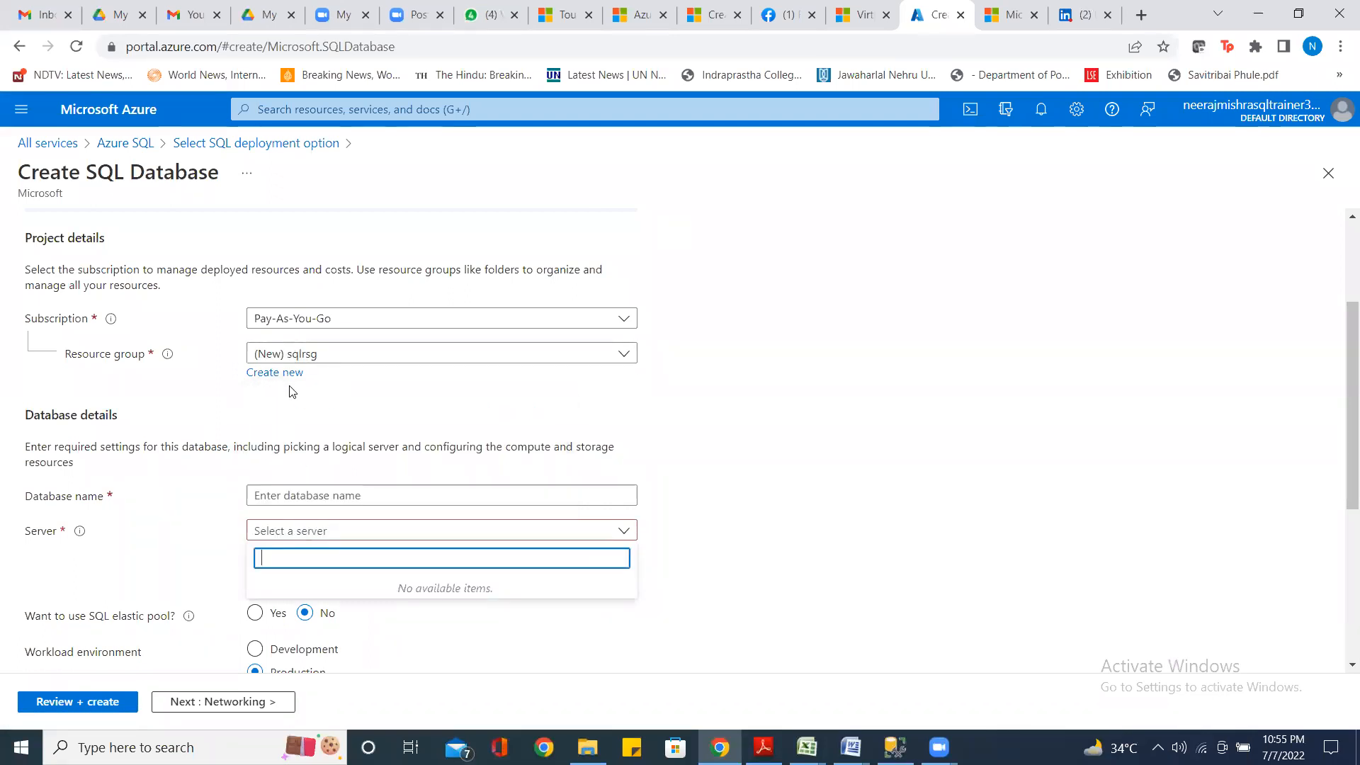
Enter 'sqldemodb' as the database name
{"action": "left_click", "coordinate": [740, 552]}
{"action": "scroll", "coordinate": [740, 552], "scroll_direction": "down", "scroll_amount": 2}
{"action": "scroll", "coordinate": [743, 555], "scroll_direction": "up", "scroll_amount": 4}
{"action": "scroll", "coordinate": [743, 556], "scroll_direction": "down", "scroll_amount": 3}
{"action": "scroll", "coordinate": [743, 556], "scroll_direction": "down", "scroll_amount": 1}
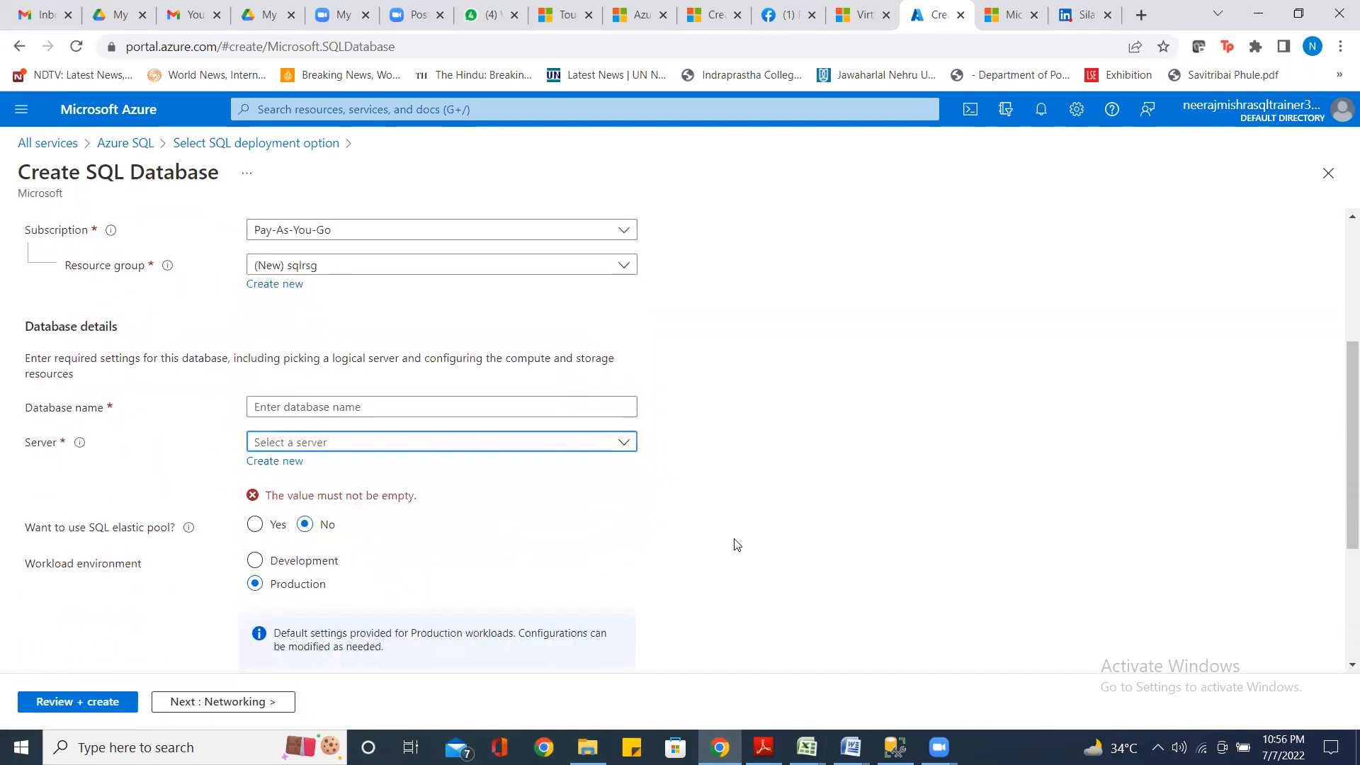
{"action": "left_click", "coordinate": [340, 409]}
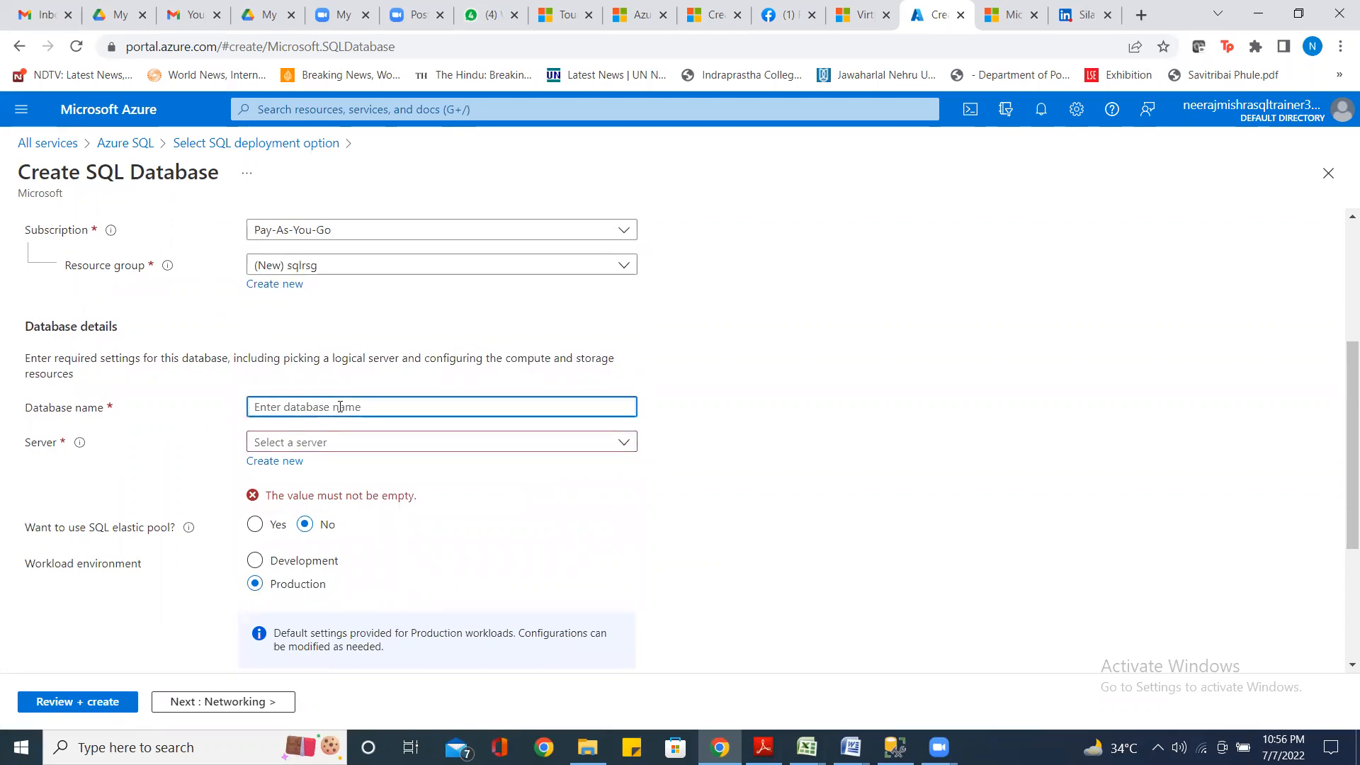
{"action": "type", "text": "sql"}
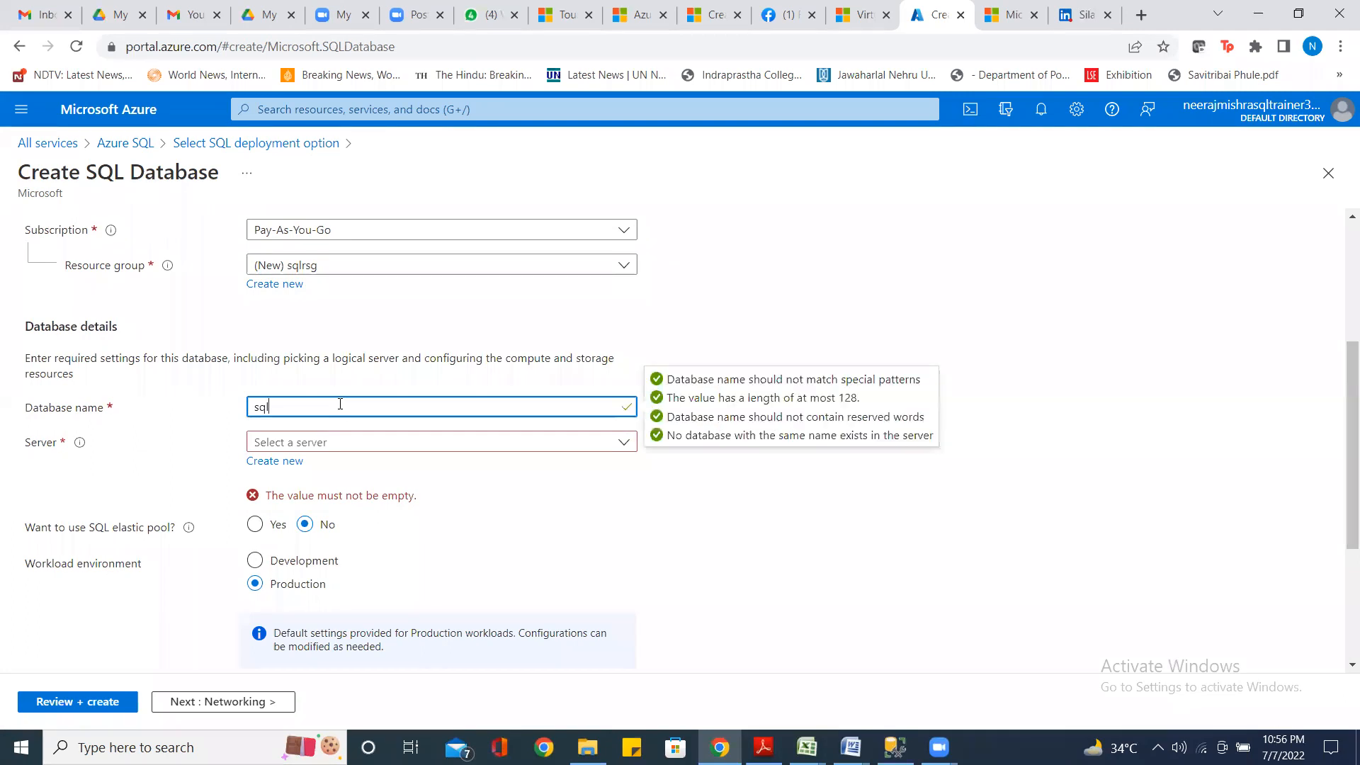
{"action": "type", "text": "d"}
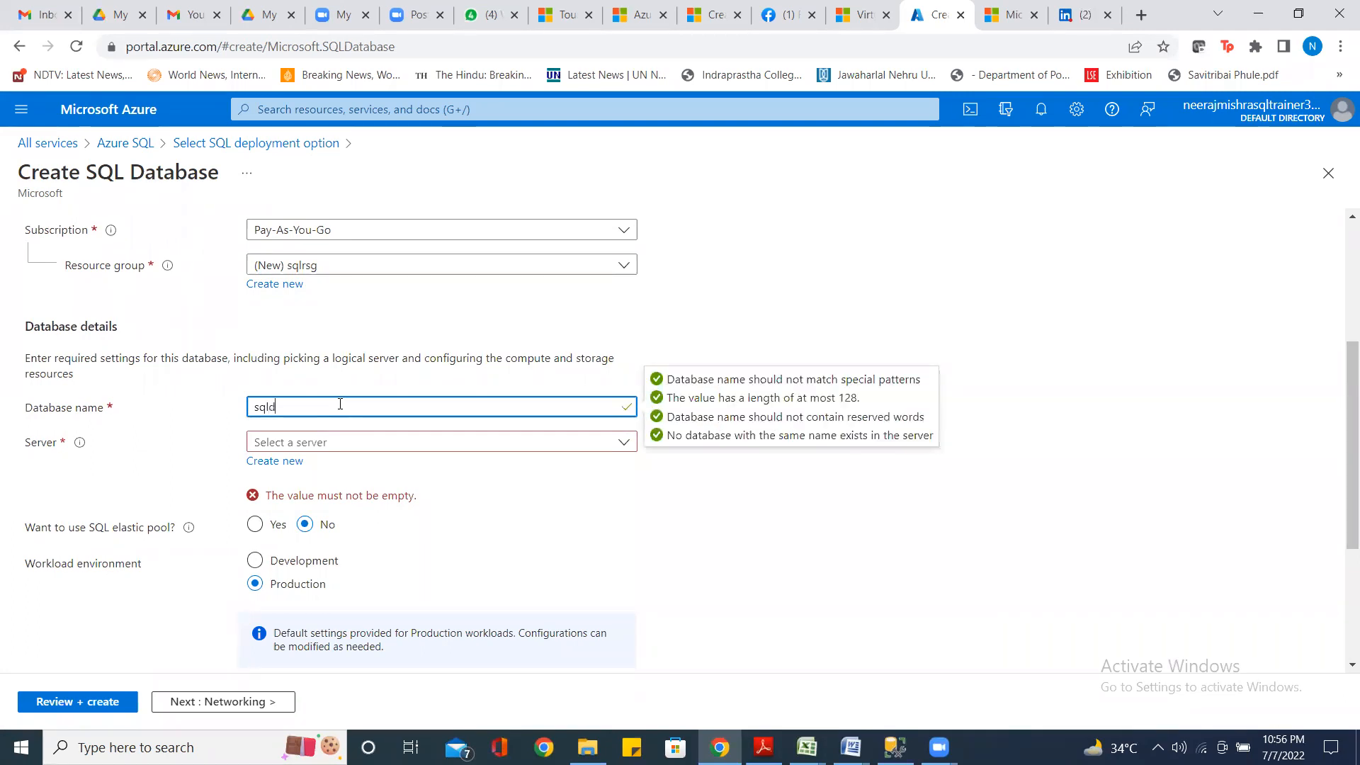
{"action": "type", "text": "emodb"}
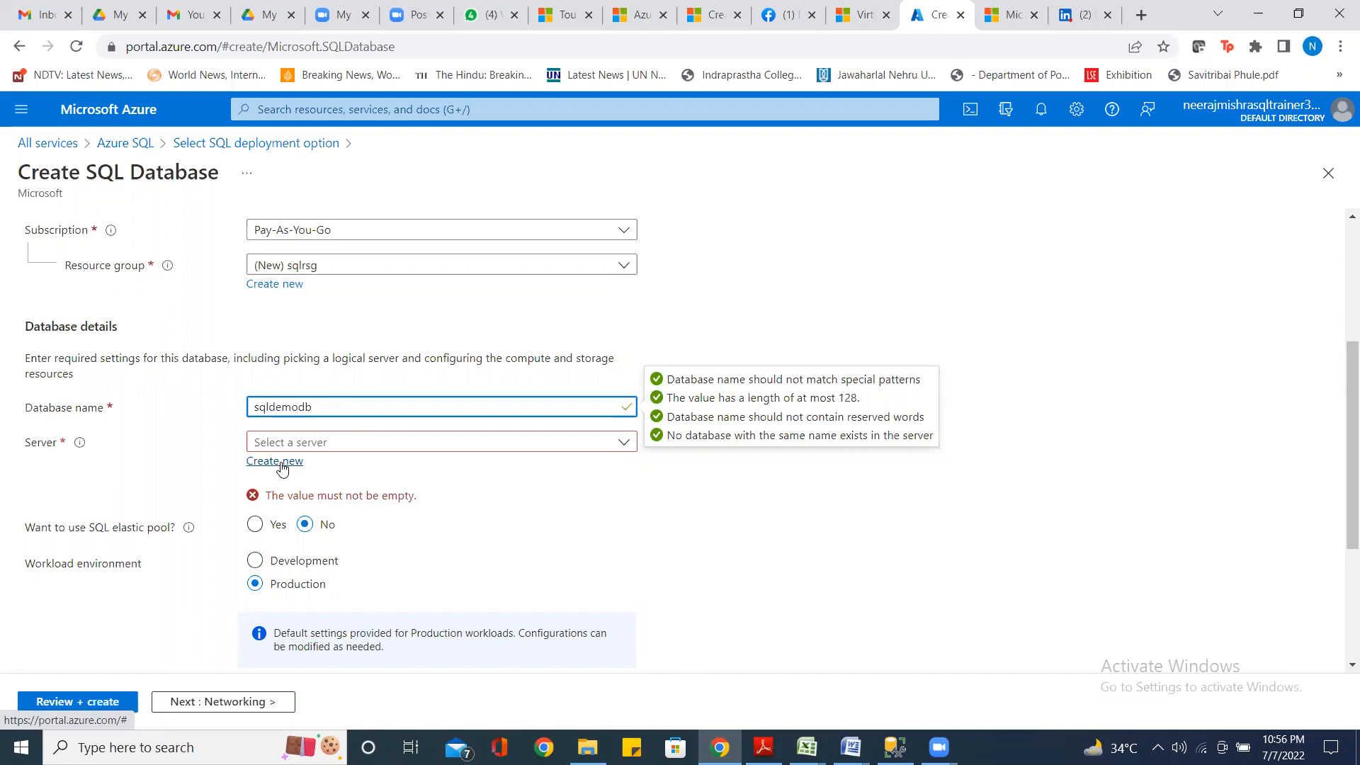
Start creating a new server for the database
{"action": "scroll", "coordinate": [281, 467], "scroll_direction": "up", "scroll_amount": 2}
{"action": "scroll", "coordinate": [281, 467], "scroll_direction": "down", "scroll_amount": 4}
{"action": "scroll", "coordinate": [281, 462], "scroll_direction": "down", "scroll_amount": 1}
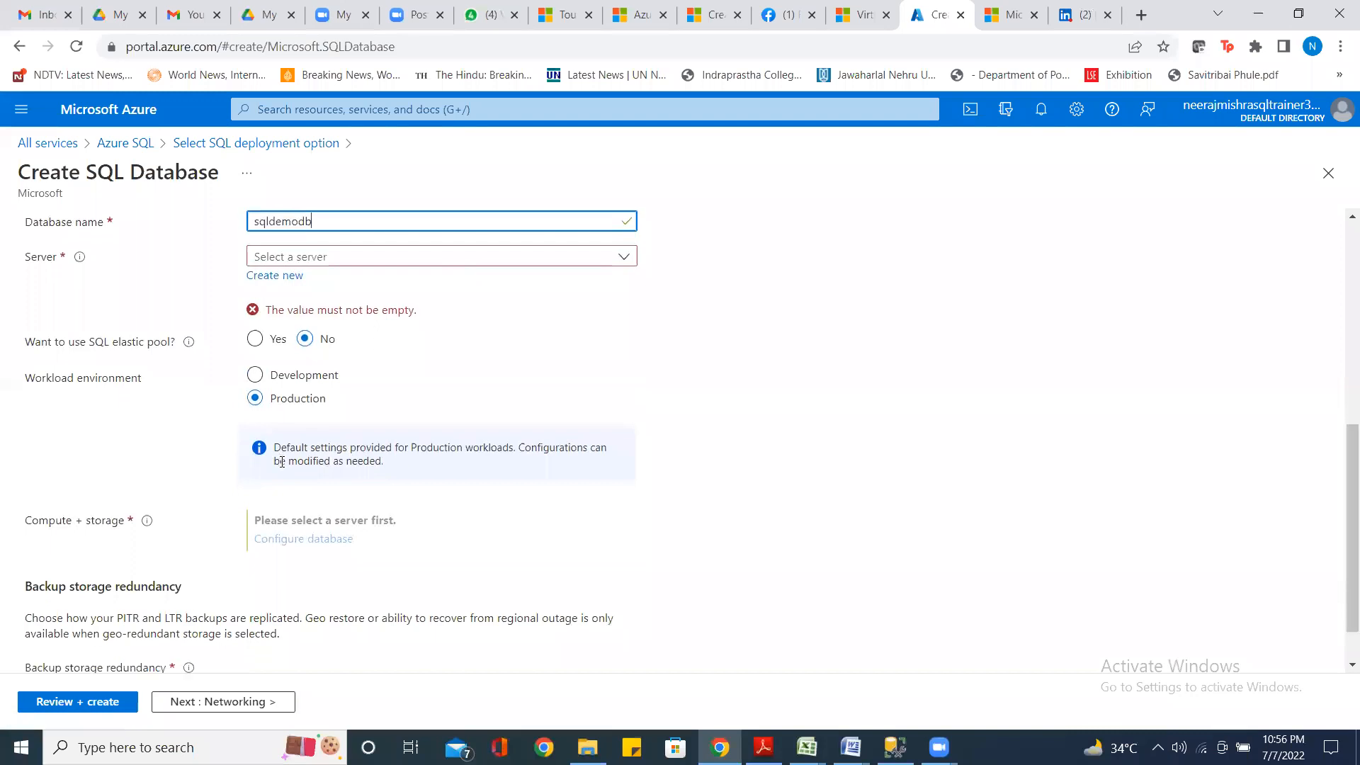
{"action": "scroll", "coordinate": [281, 464], "scroll_direction": "up", "scroll_amount": 5}
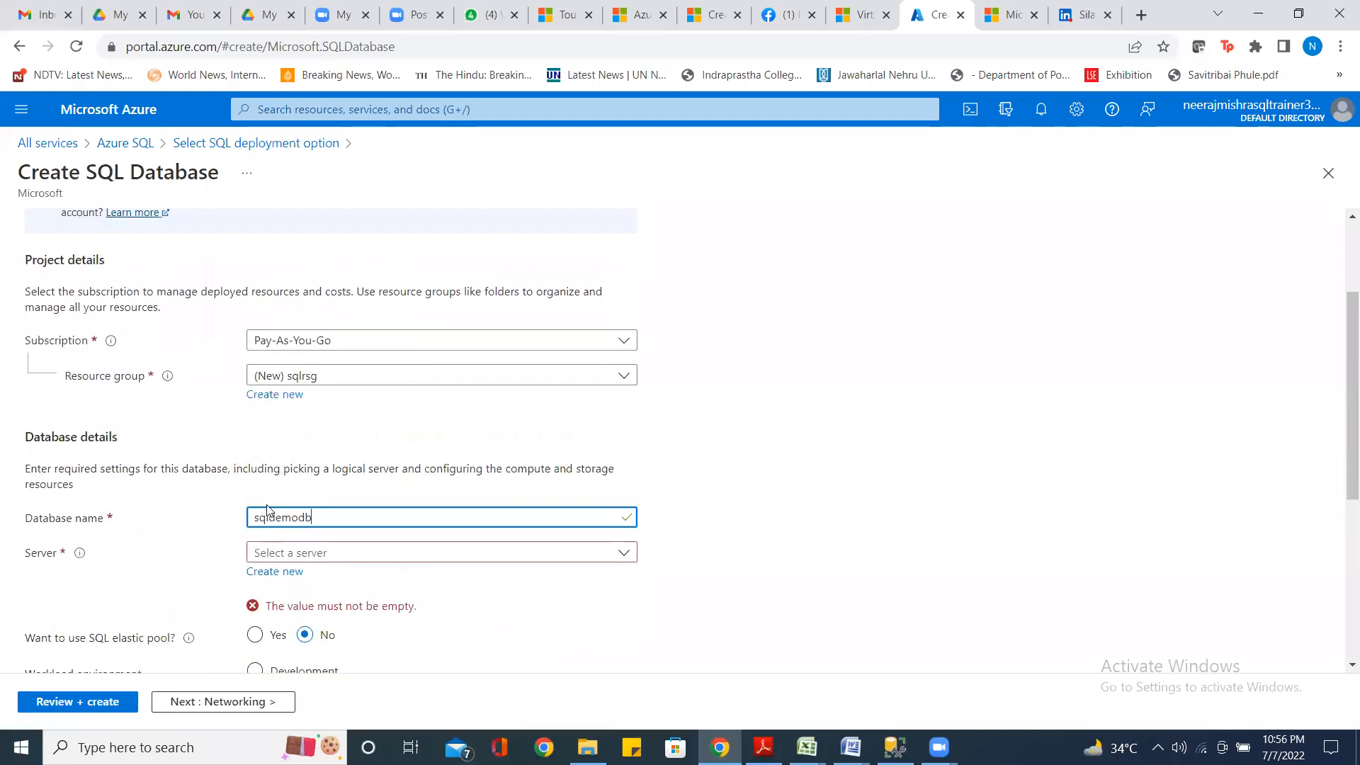
{"action": "left_click", "coordinate": [275, 579]}
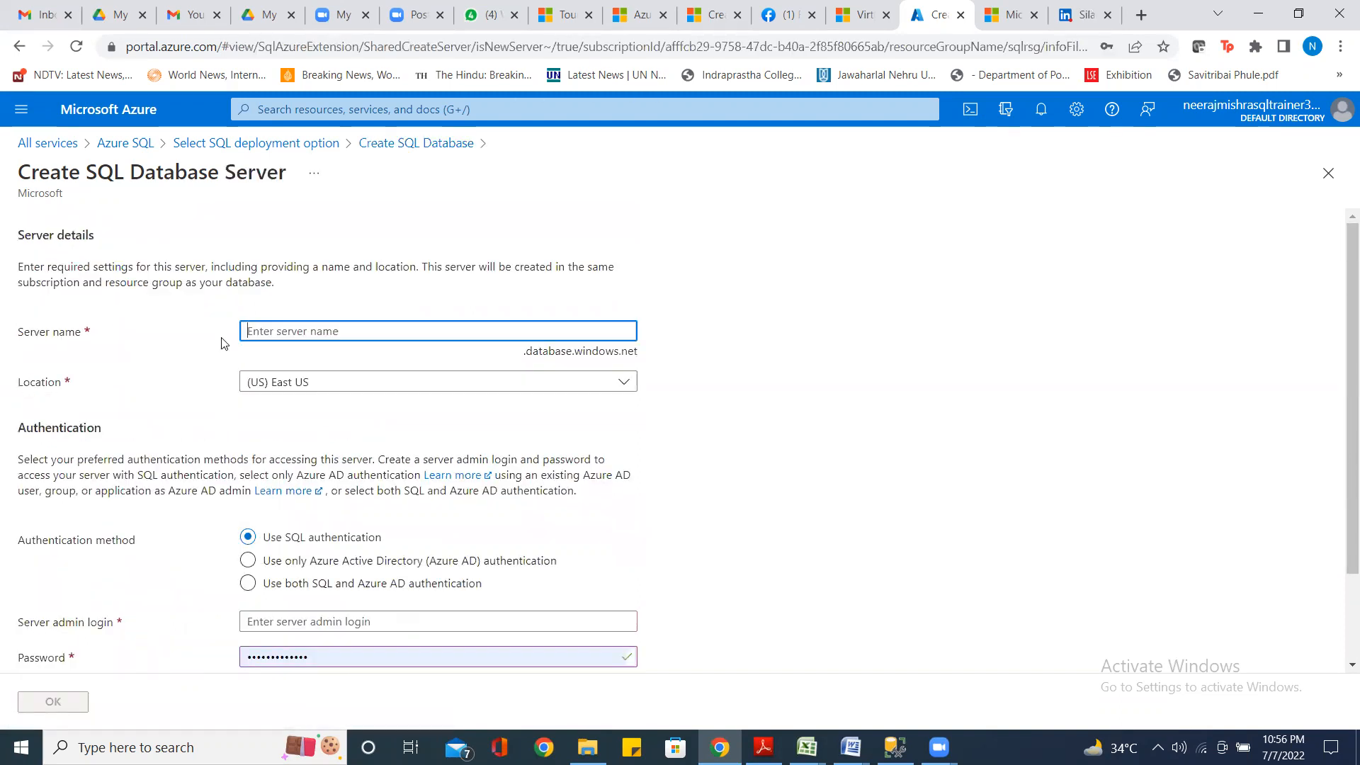
Name the server 'sqlserverforsingledatabases2022', appending 2022 because the first name was taken
{"action": "type", "text": "sqlserverfir"}
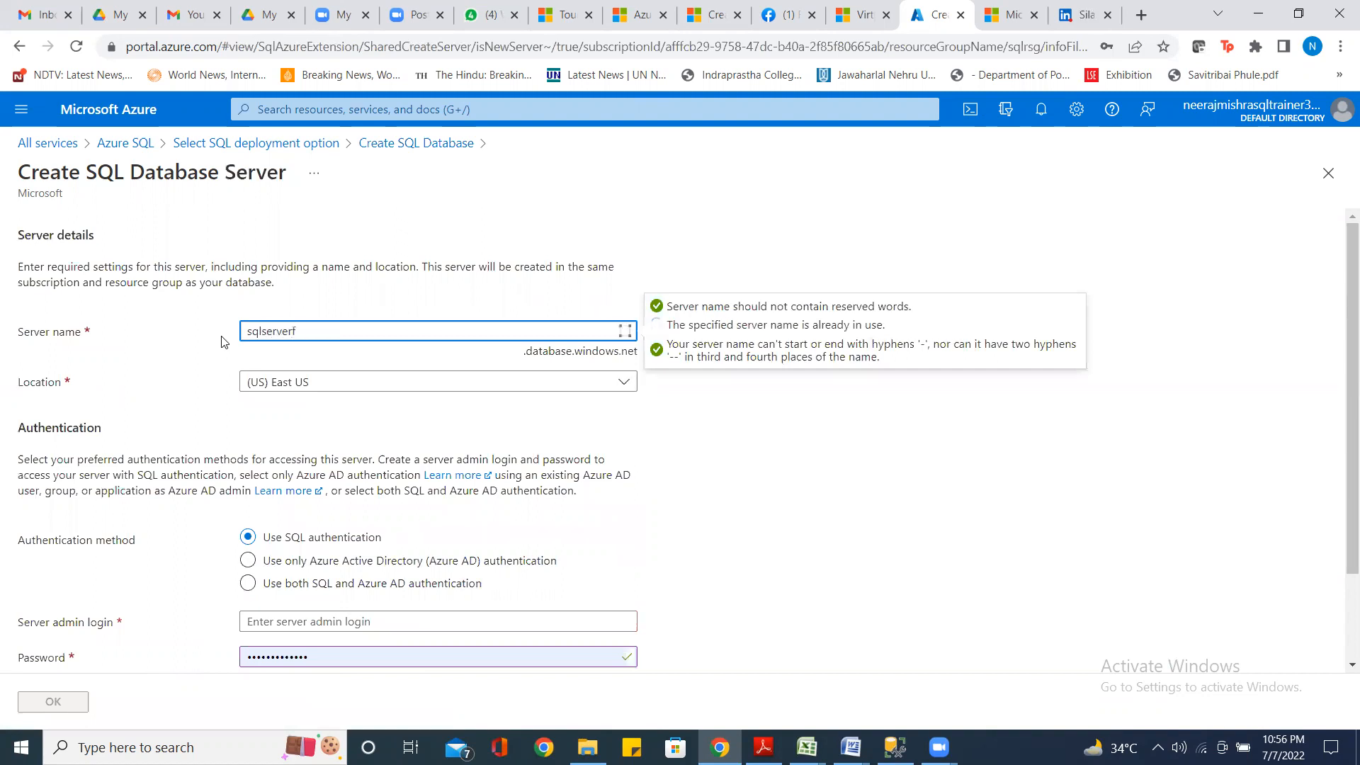
{"action": "type", "text": "rsingledatabases"}
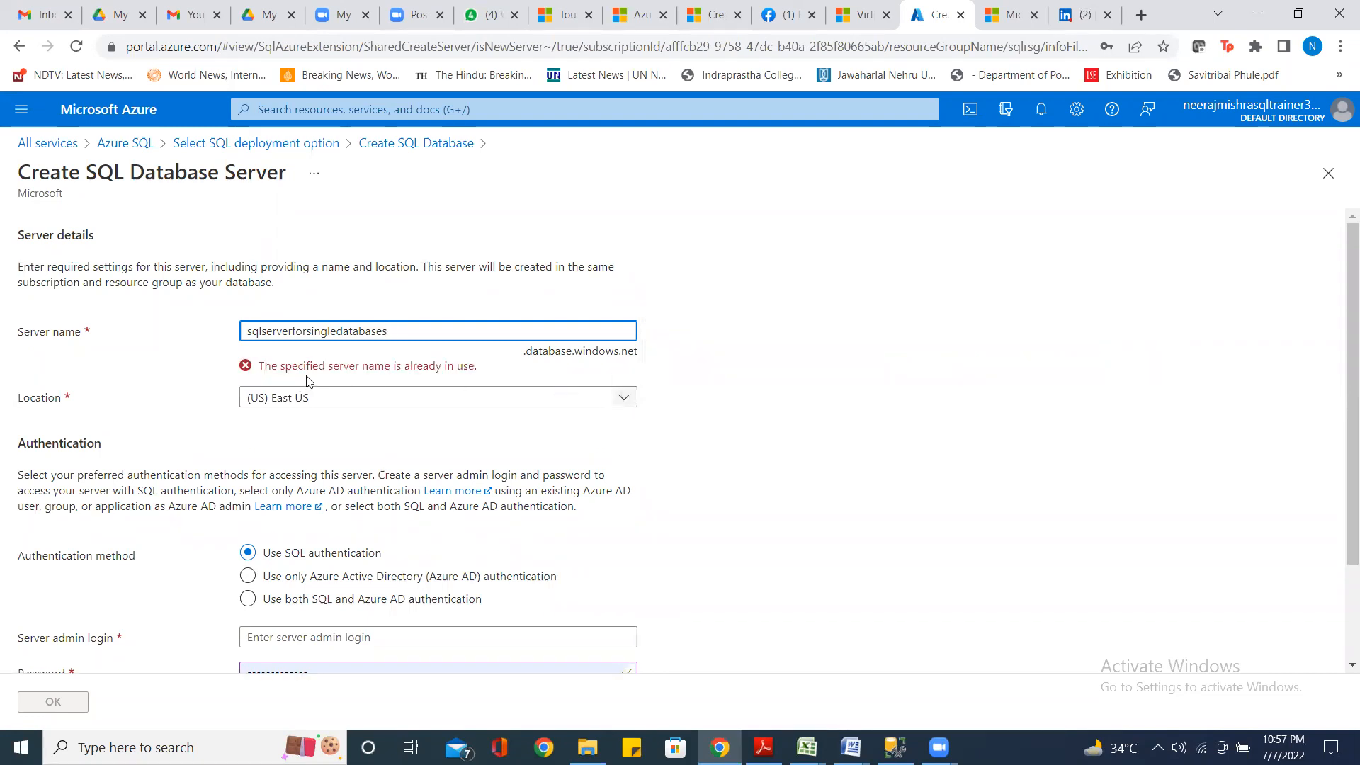
{"action": "left_click", "coordinate": [318, 397]}
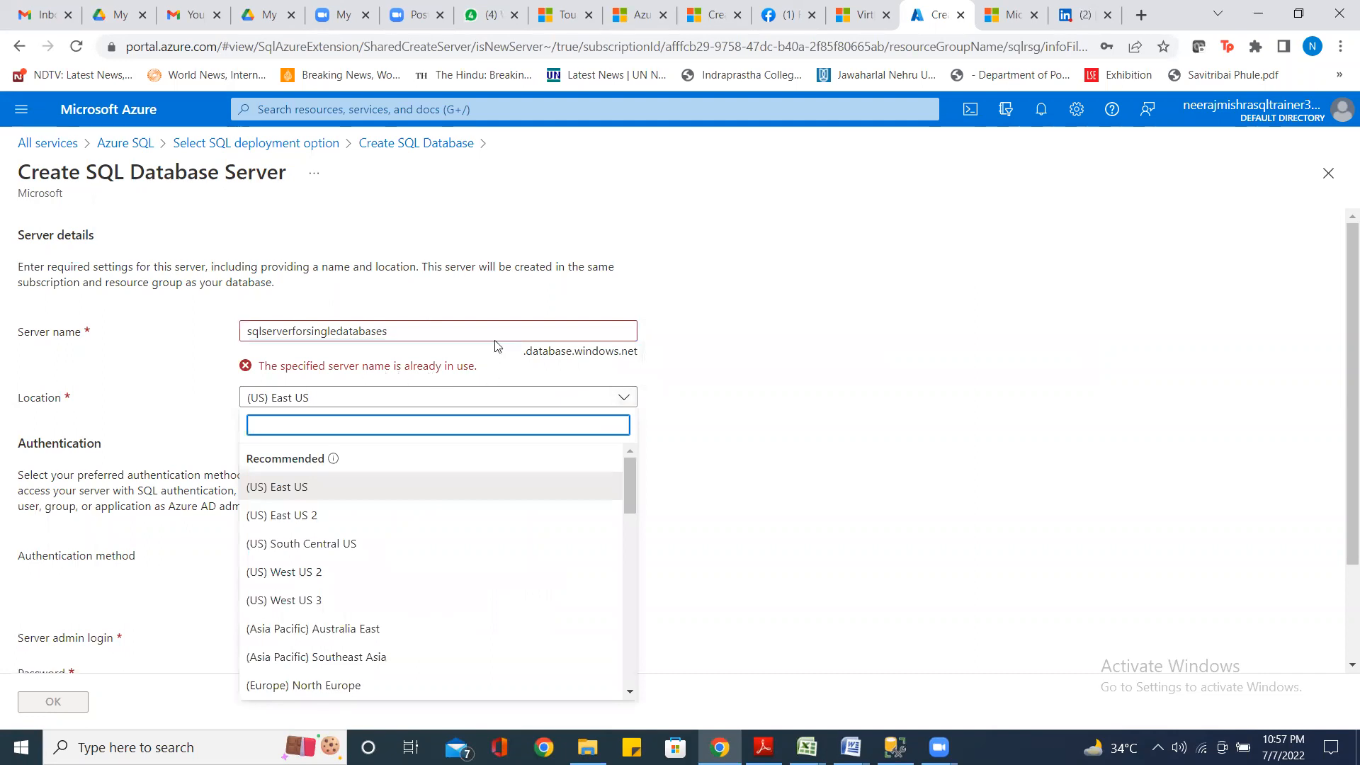
{"action": "left_click", "coordinate": [395, 332]}
{"action": "type", "text": "2022"}
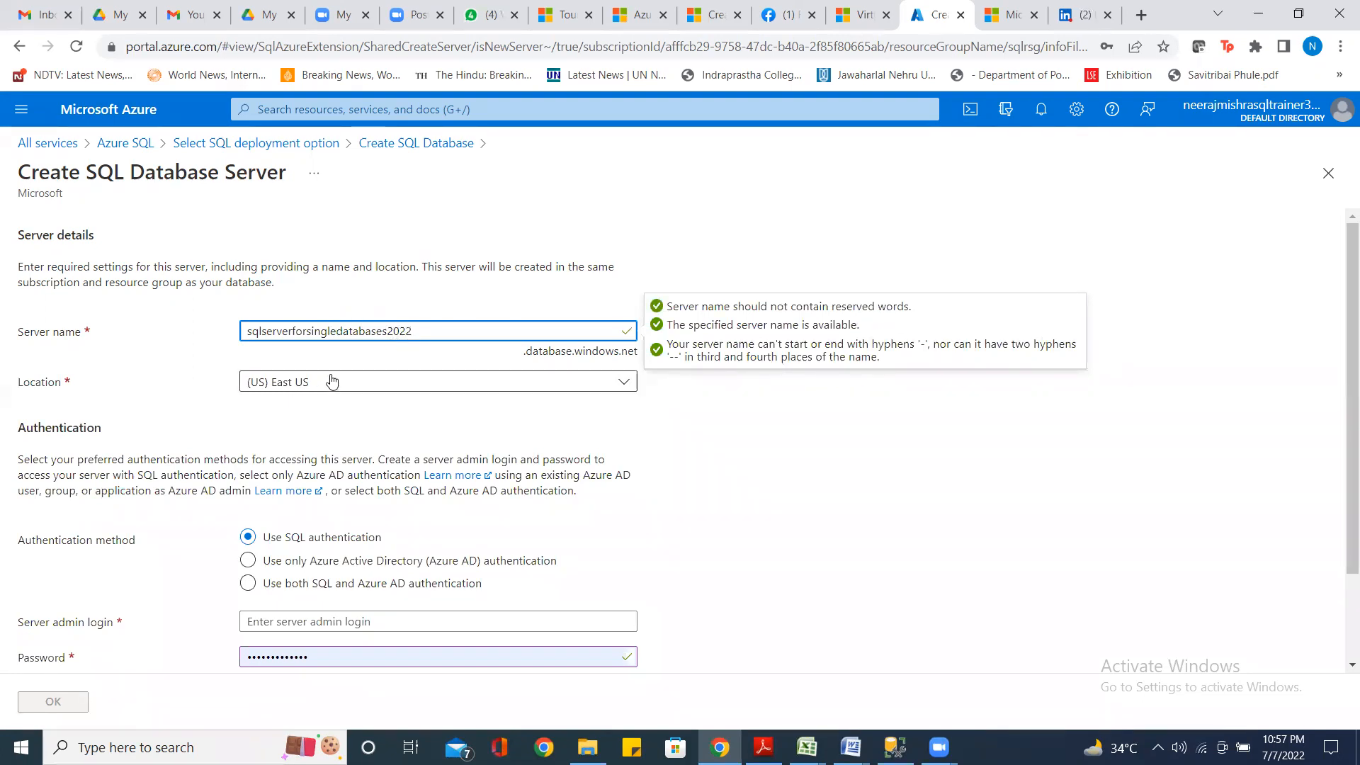
{"action": "left_click", "coordinate": [623, 383]}
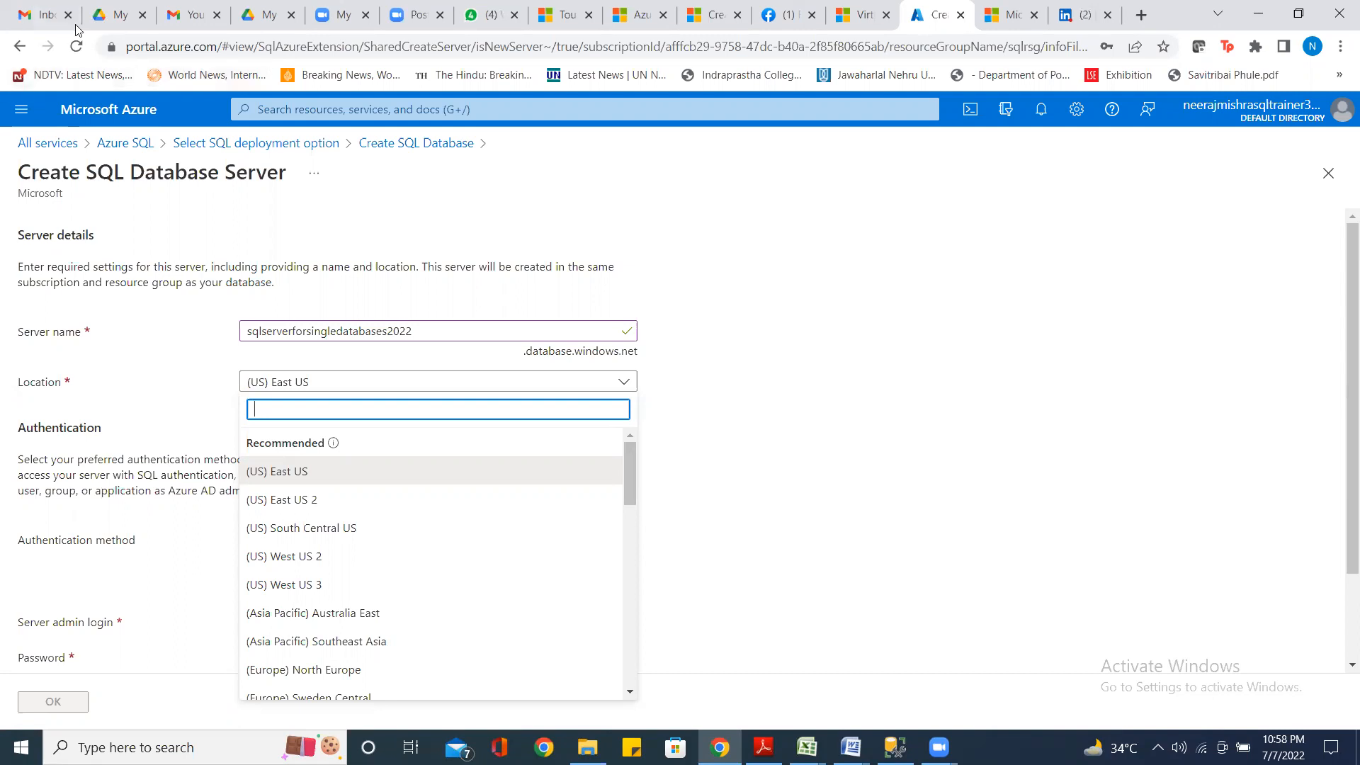
Keep (US) East US as the server location and go to the admin login field
{"action": "left_click", "coordinate": [289, 480]}
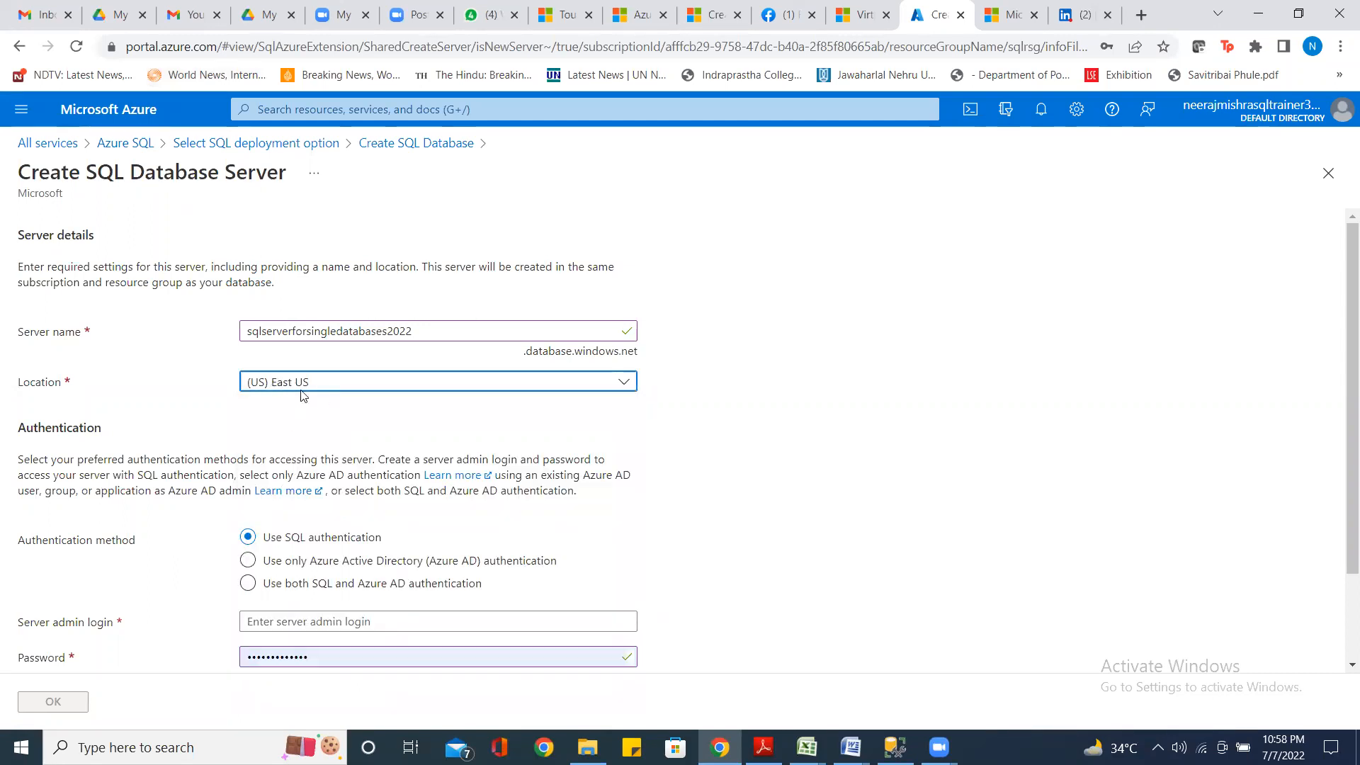
{"action": "scroll", "coordinate": [397, 432], "scroll_direction": "down", "scroll_amount": 2}
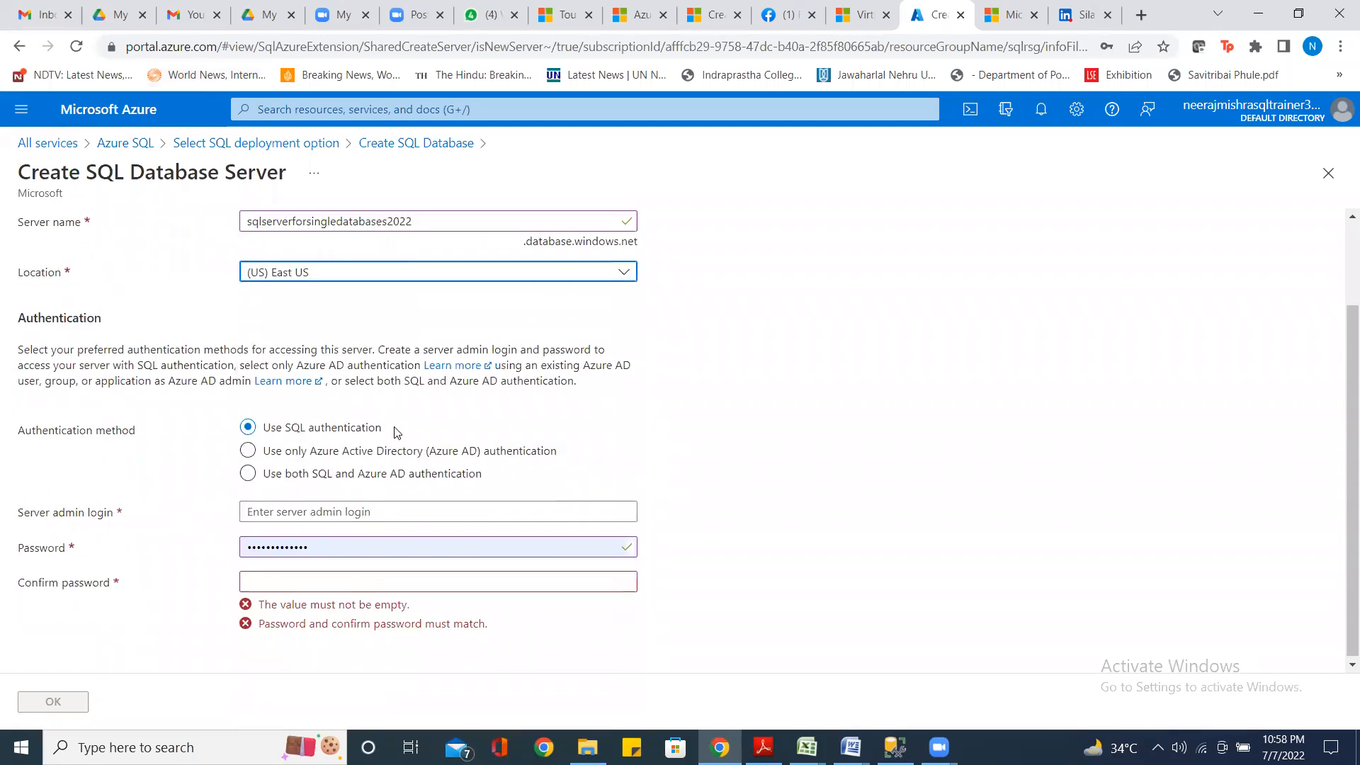
{"action": "scroll", "coordinate": [397, 432], "scroll_direction": "up", "scroll_amount": 2}
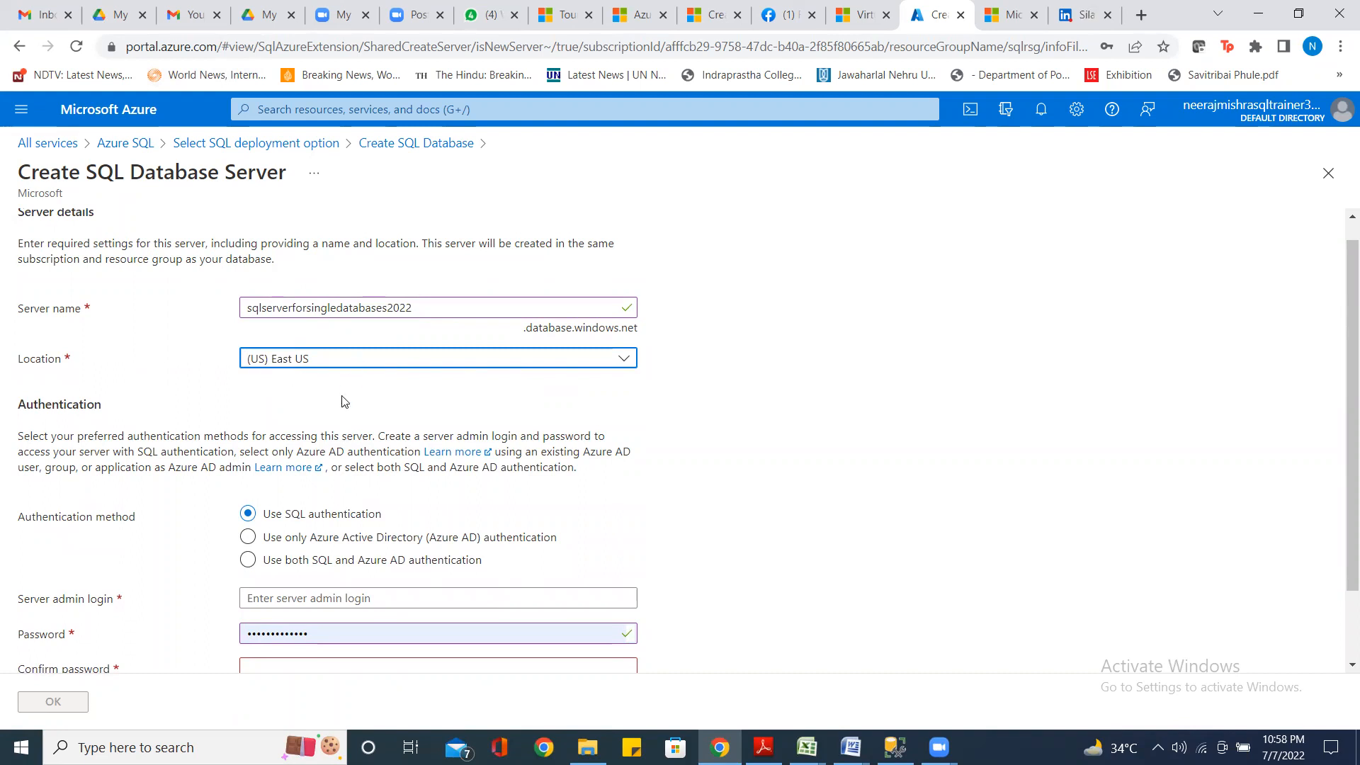
{"action": "scroll", "coordinate": [342, 401], "scroll_direction": "down", "scroll_amount": 1}
{"action": "scroll", "coordinate": [342, 402], "scroll_direction": "down", "scroll_amount": 1}
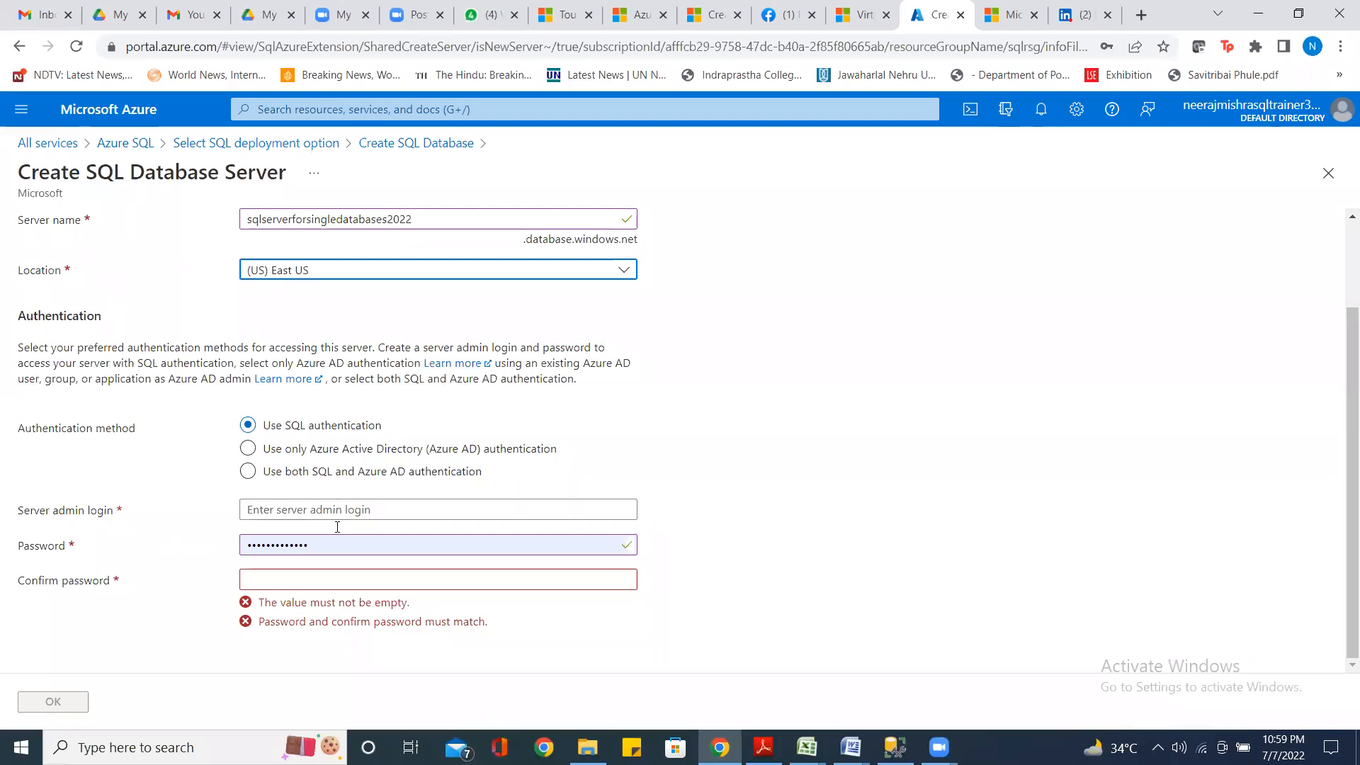
{"action": "left_click", "coordinate": [308, 511]}
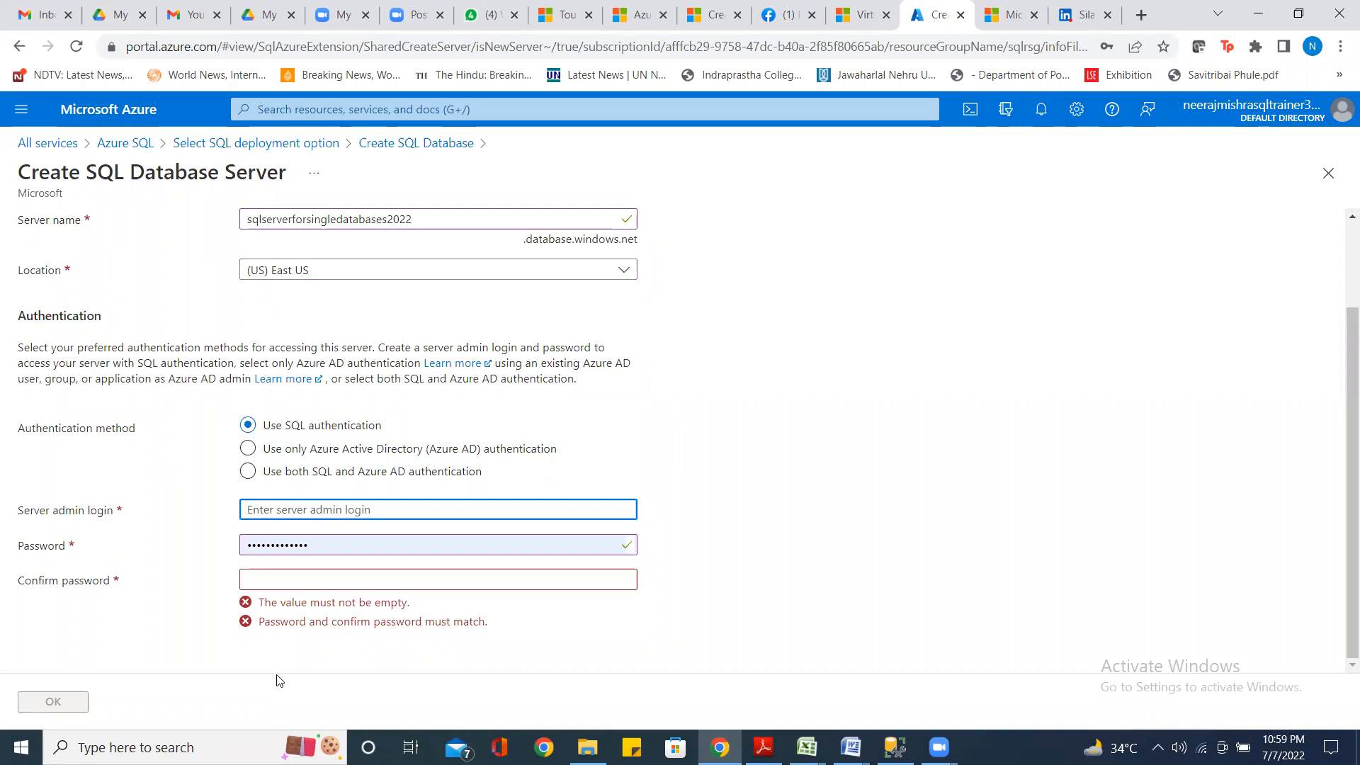
Enter the server admin login and a password
{"action": "type", "text": "saumya"}
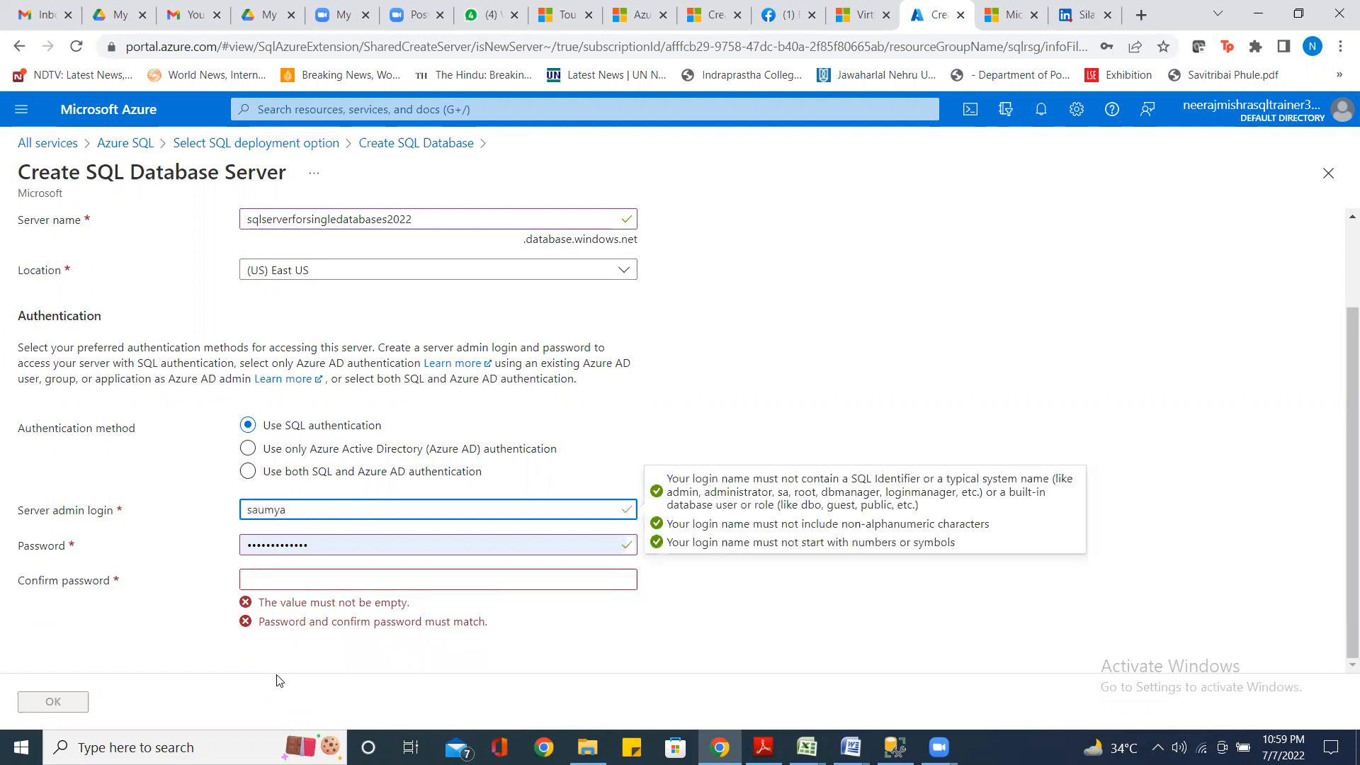
{"action": "key", "text": "Tab"}
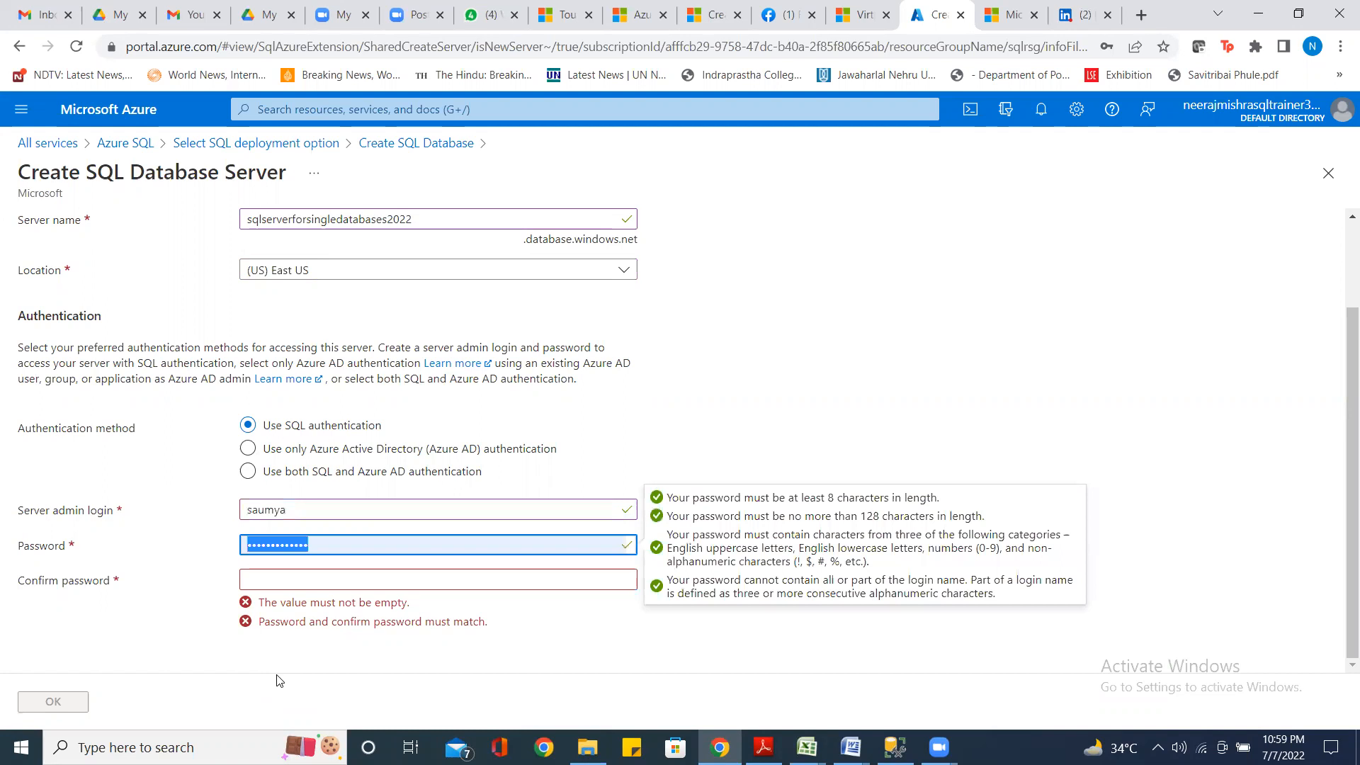
{"action": "type", "text": "••••••"}
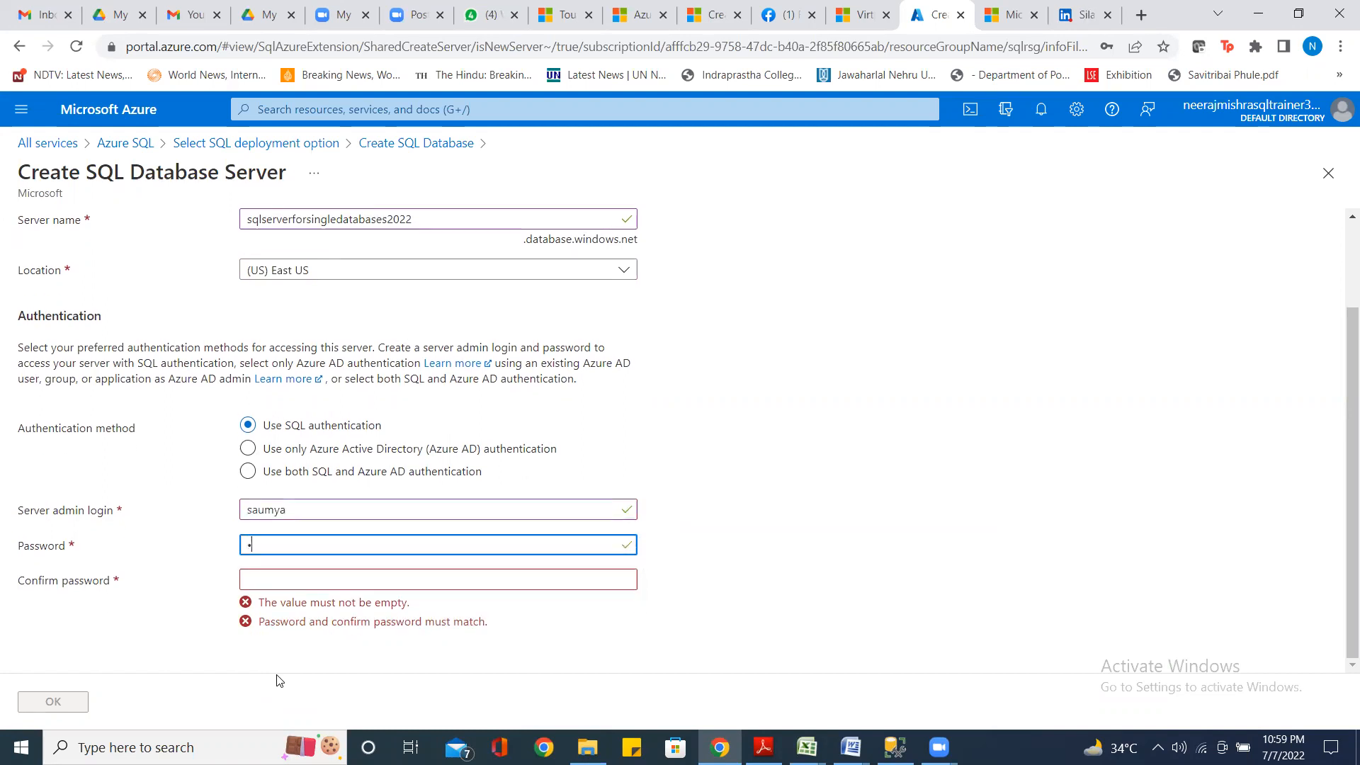
{"action": "type", "text": "•"}
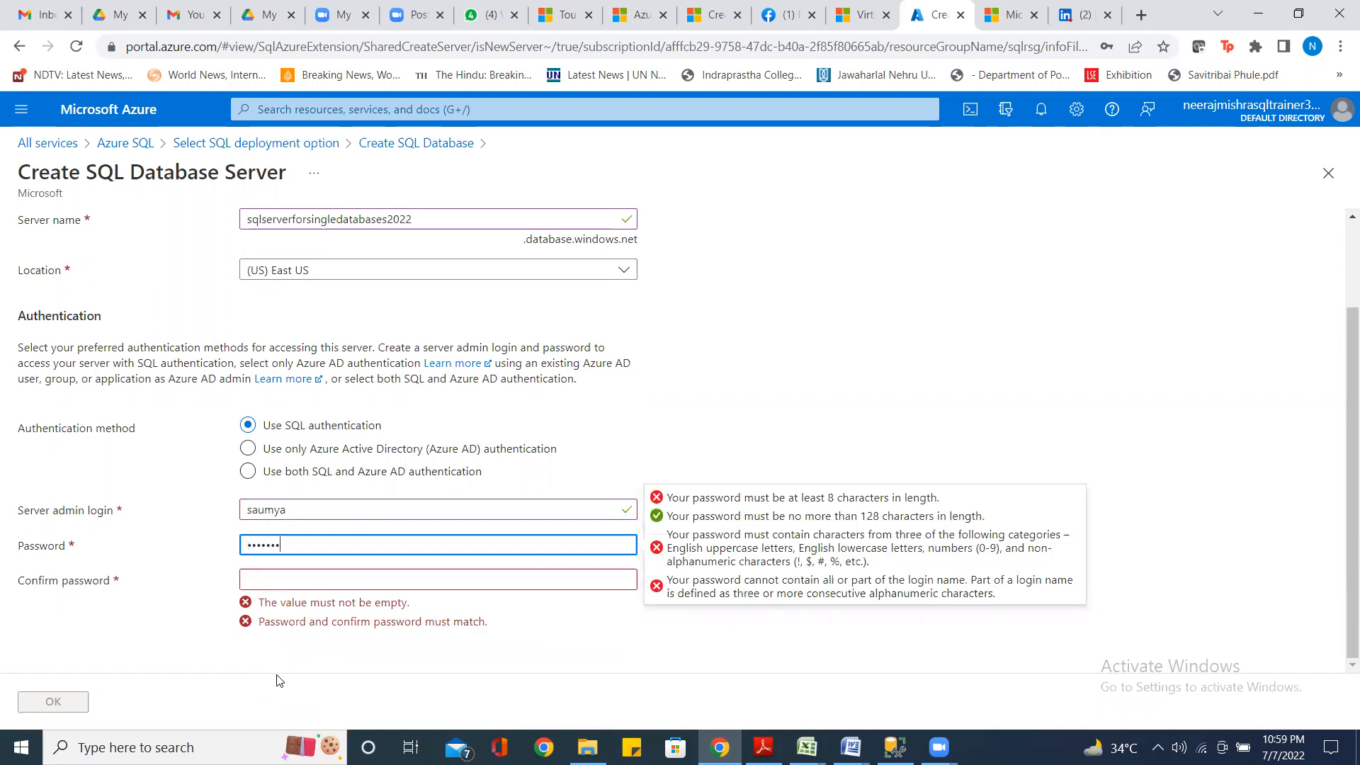
{"action": "type", "text": "••••"}
{"action": "key", "text": "Tab"}
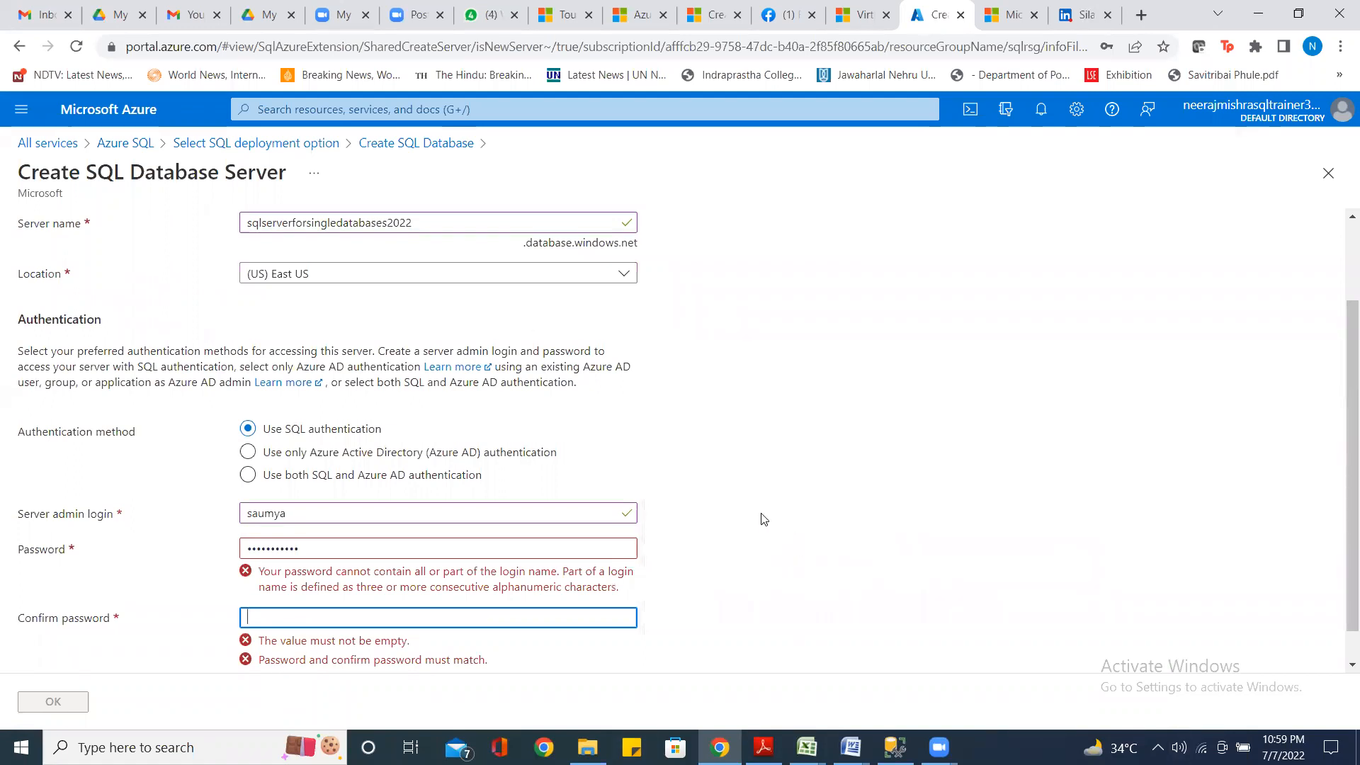
Replace the rejected password with a valid one and enter a matching confirmation
{"action": "left_click", "coordinate": [311, 547]}
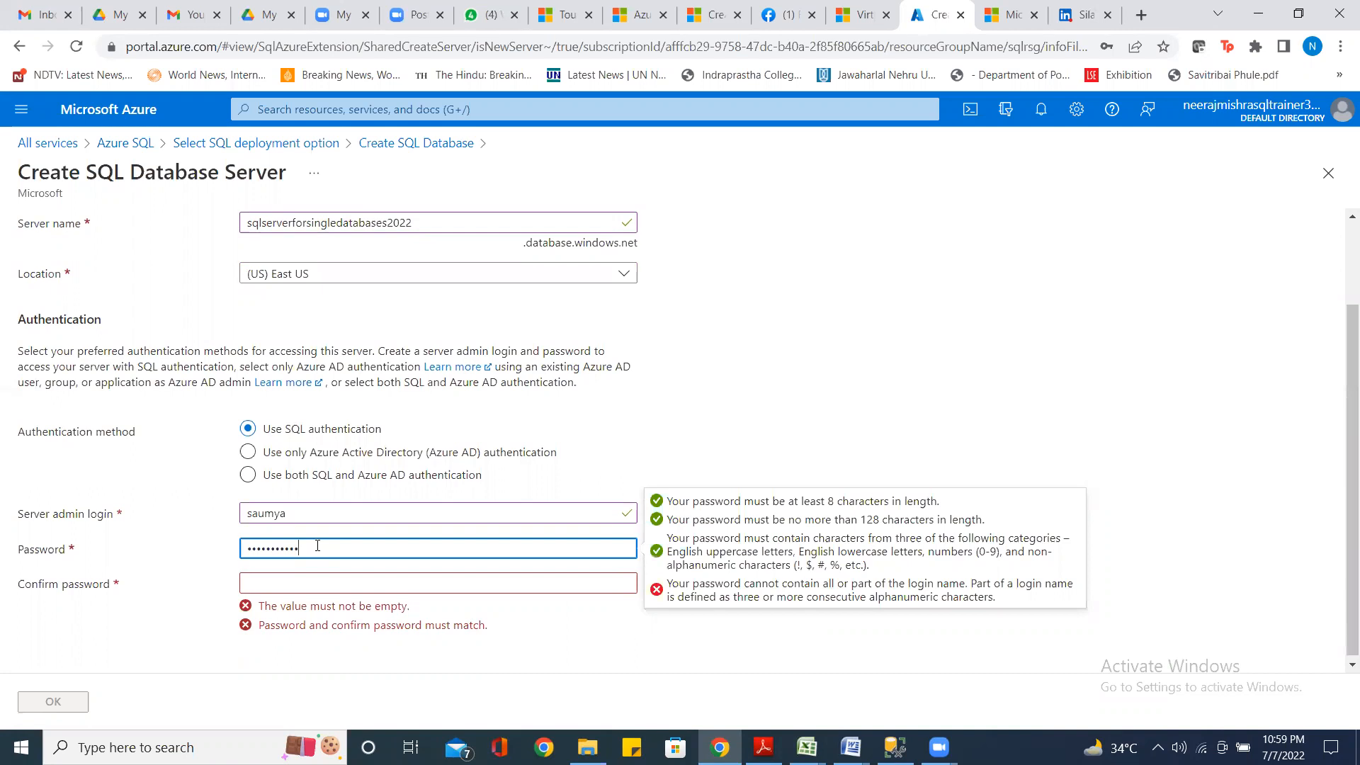
{"action": "key", "text": "ctrl+a"}
{"action": "key", "text": "BackSpace"}
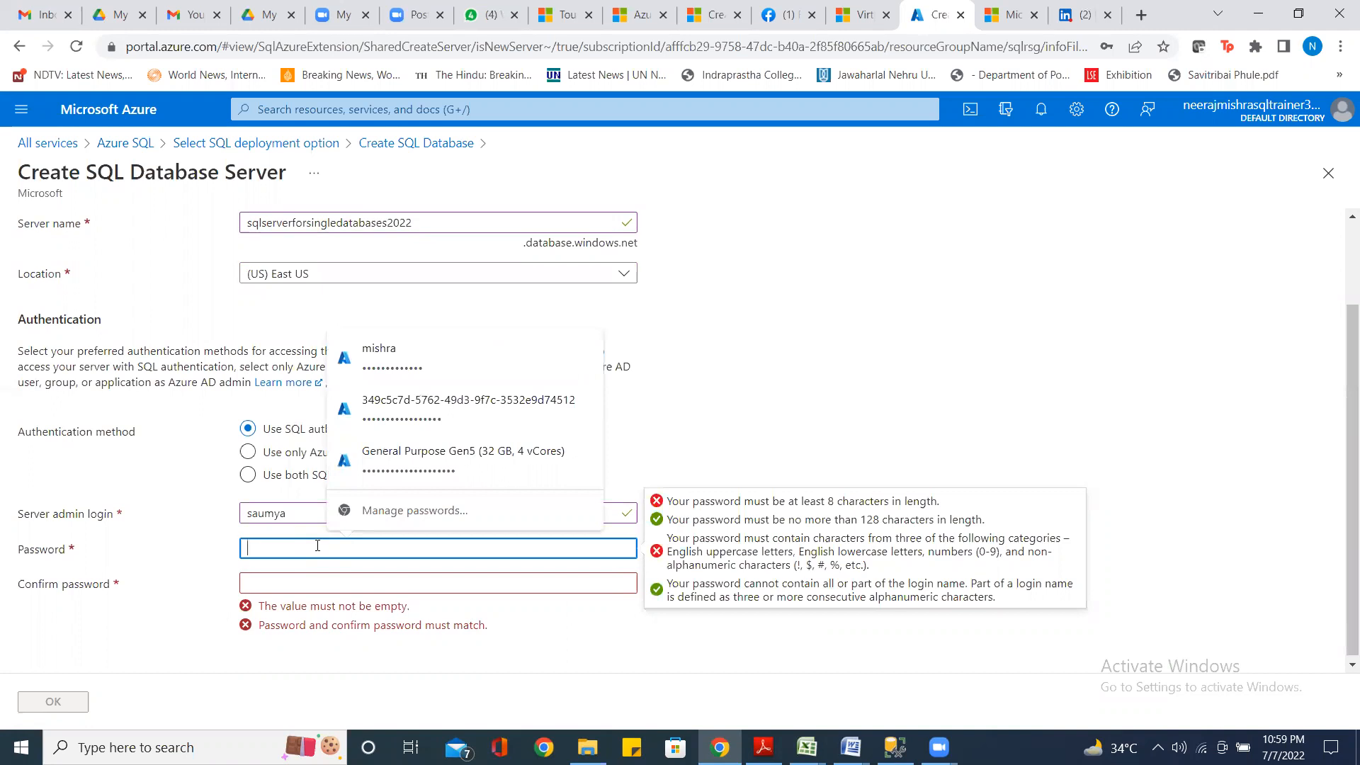
{"action": "type", "text": "••••••"}
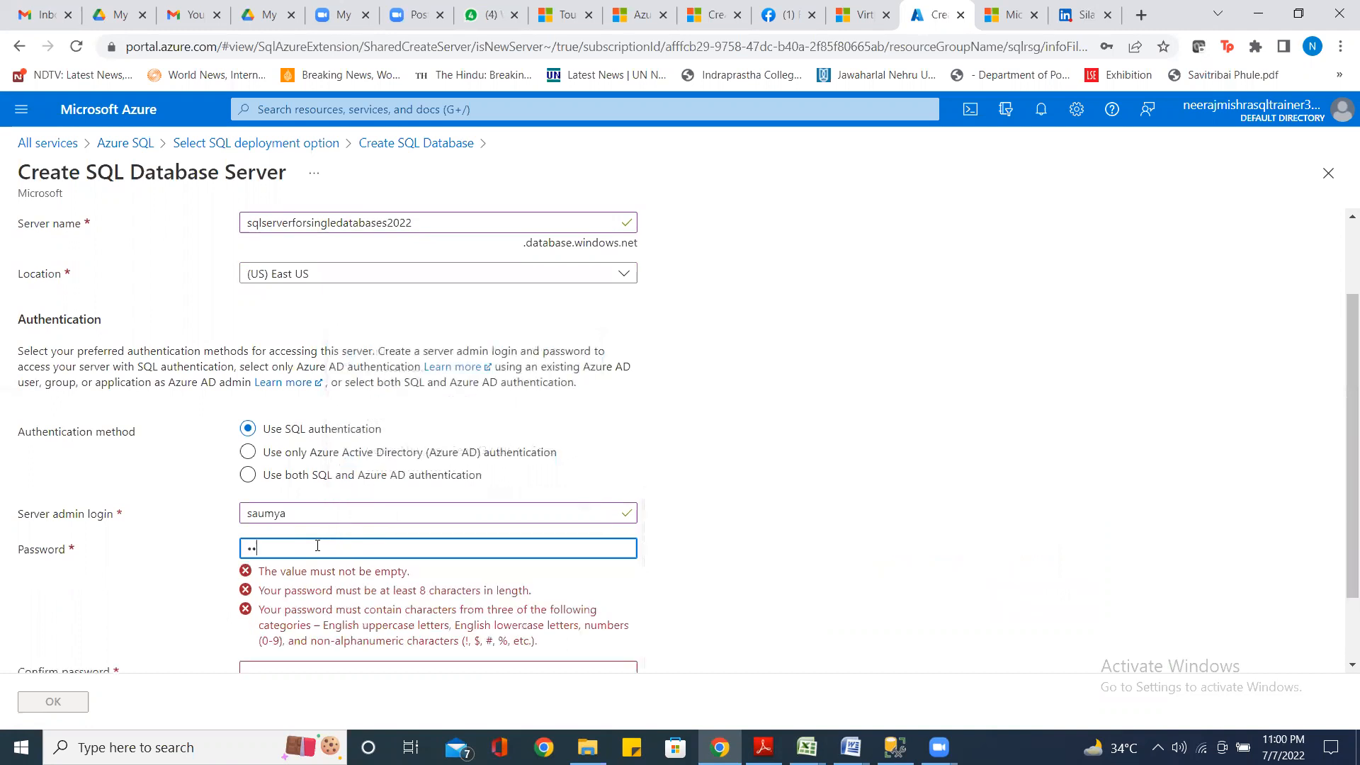
{"action": "type", "text": "•••••"}
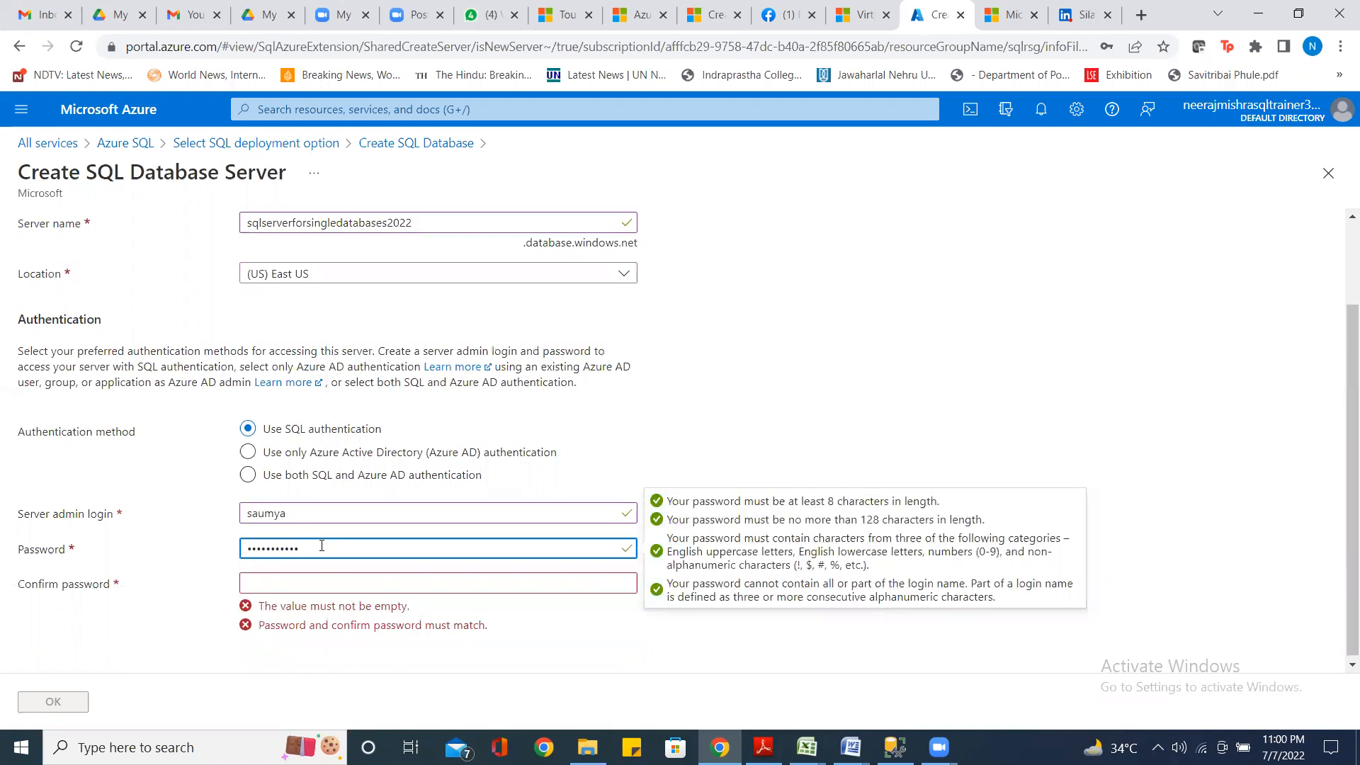
{"action": "left_click", "coordinate": [283, 580]}
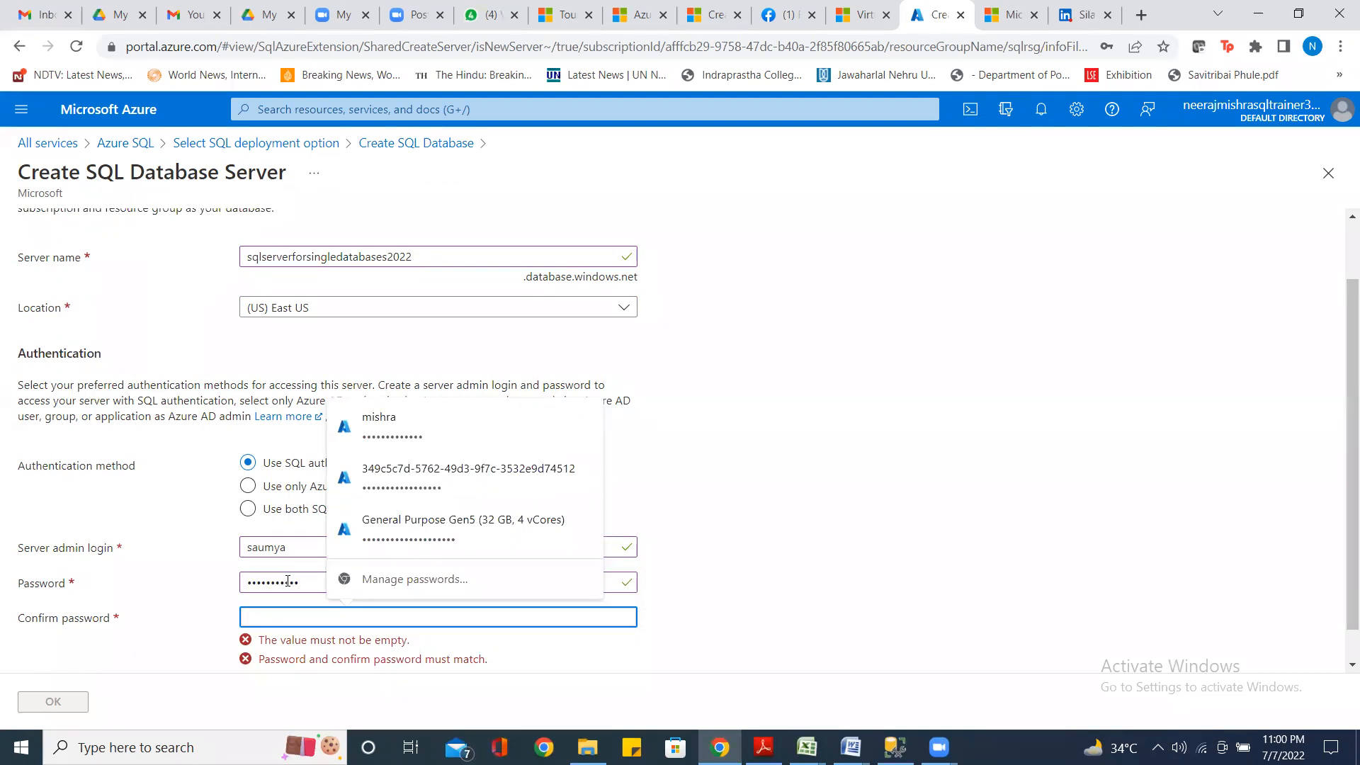
{"action": "type", "text": "••••••"}
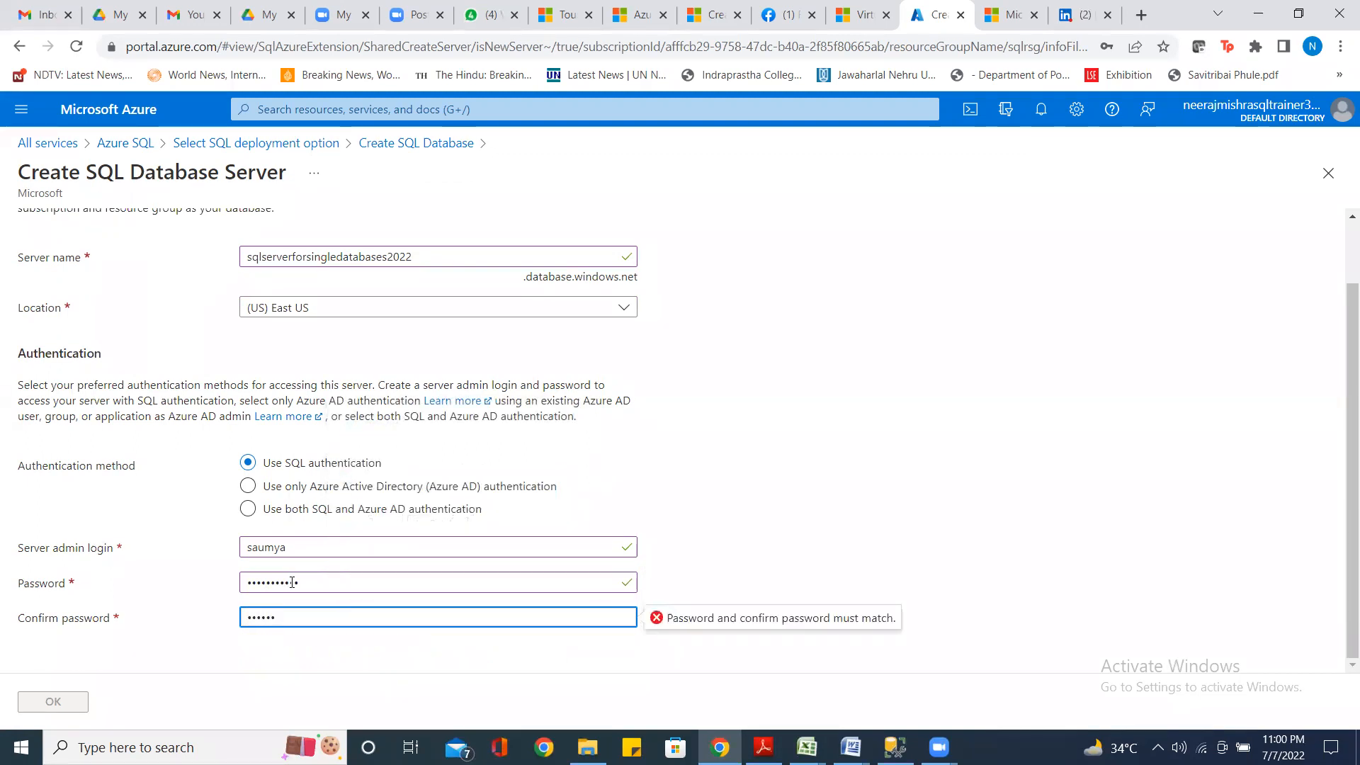
{"action": "type", "text": "•••••"}
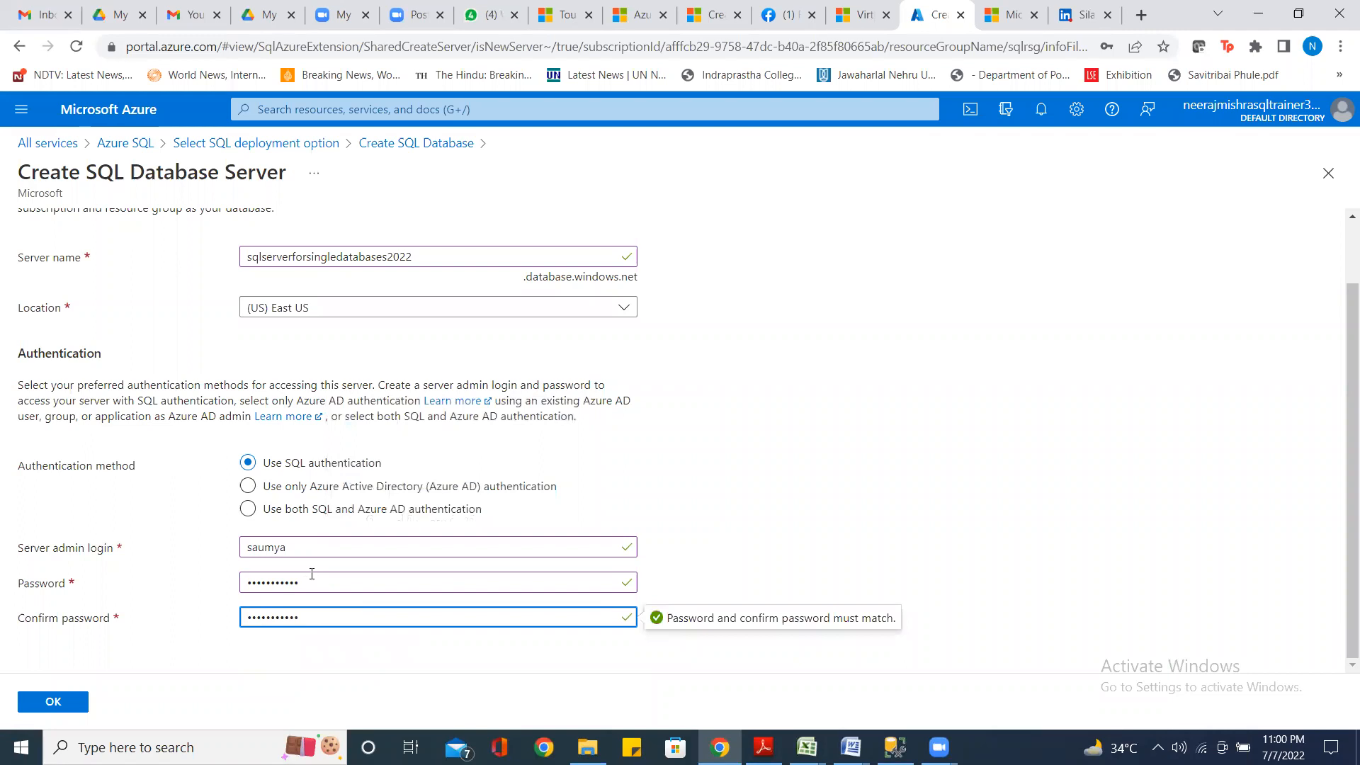
{"action": "left_click", "coordinate": [806, 505]}
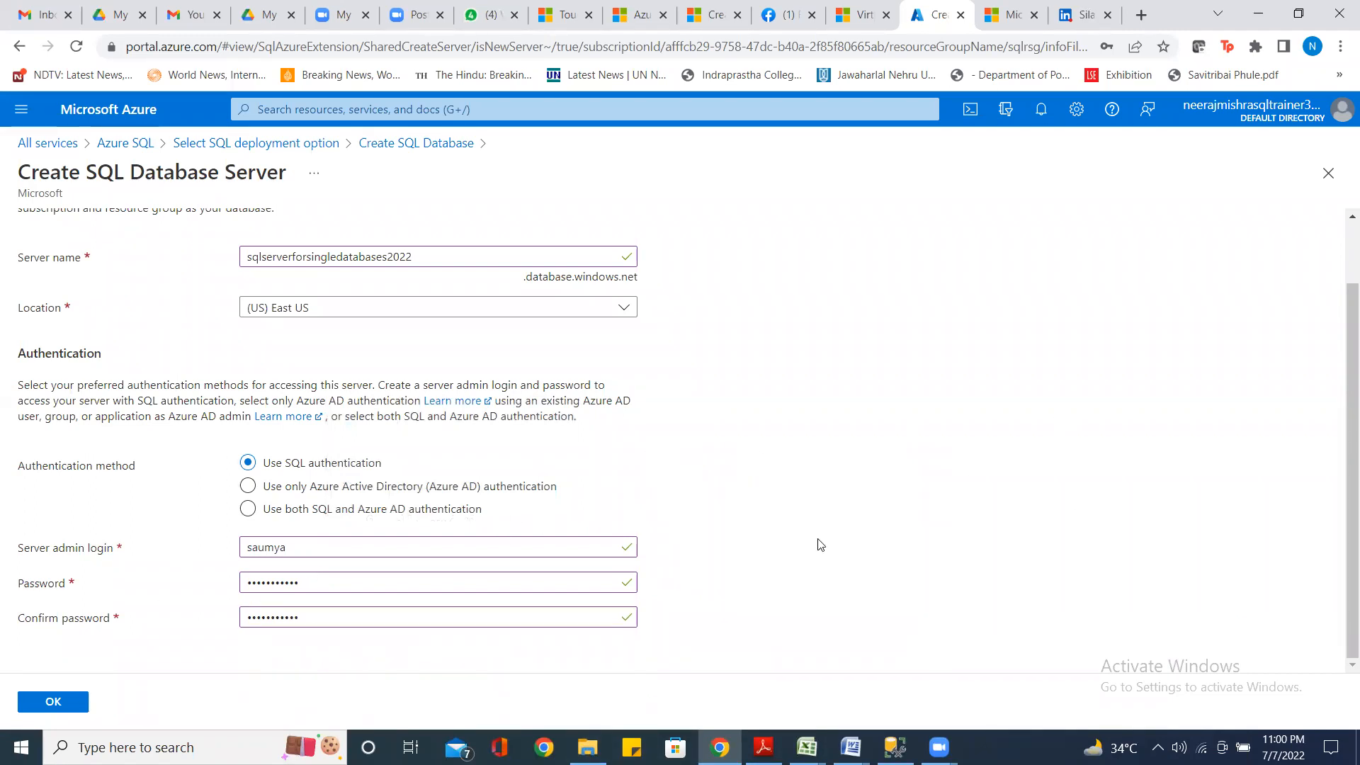
Accept the new server settings and decline Chrome's offer to save the password
{"action": "scroll", "coordinate": [819, 544], "scroll_direction": "up", "scroll_amount": 1}
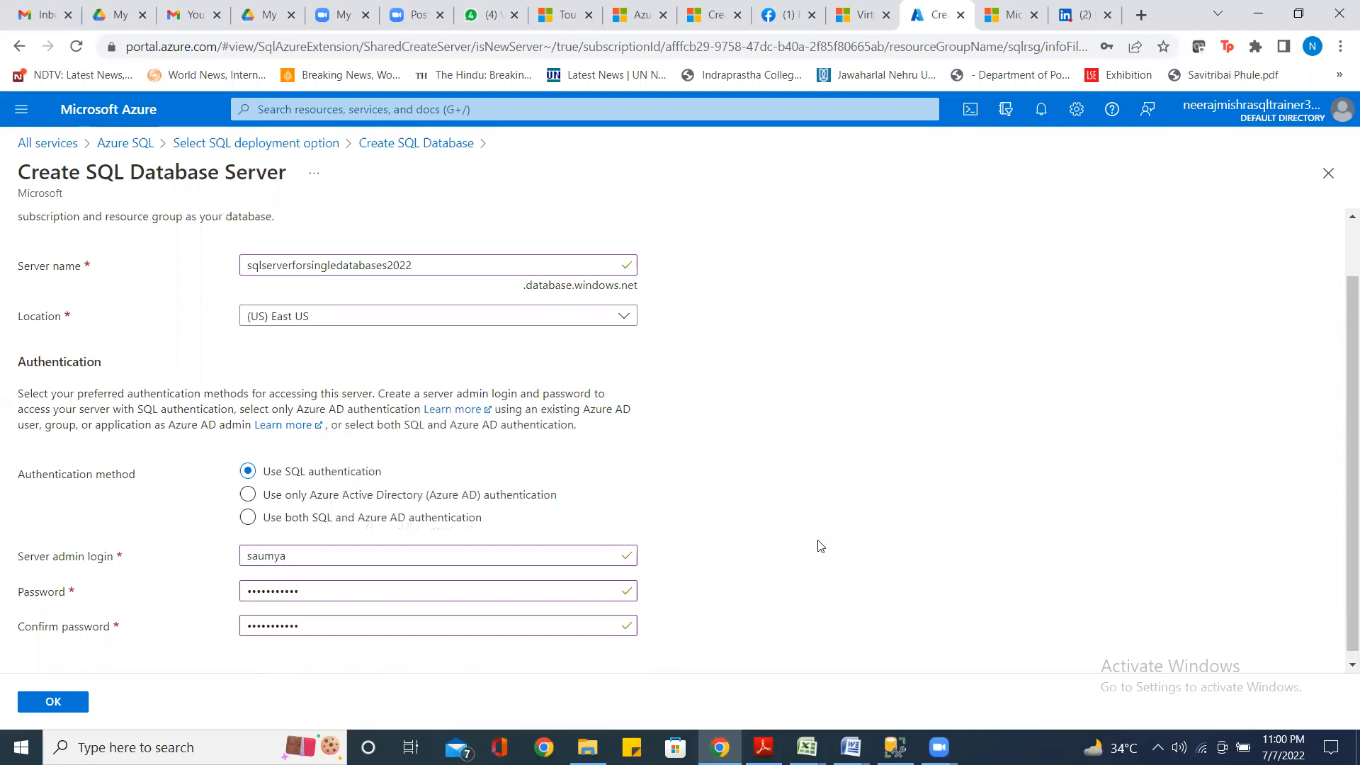
{"action": "scroll", "coordinate": [819, 546], "scroll_direction": "up", "scroll_amount": 1}
{"action": "scroll", "coordinate": [820, 546], "scroll_direction": "down", "scroll_amount": 1}
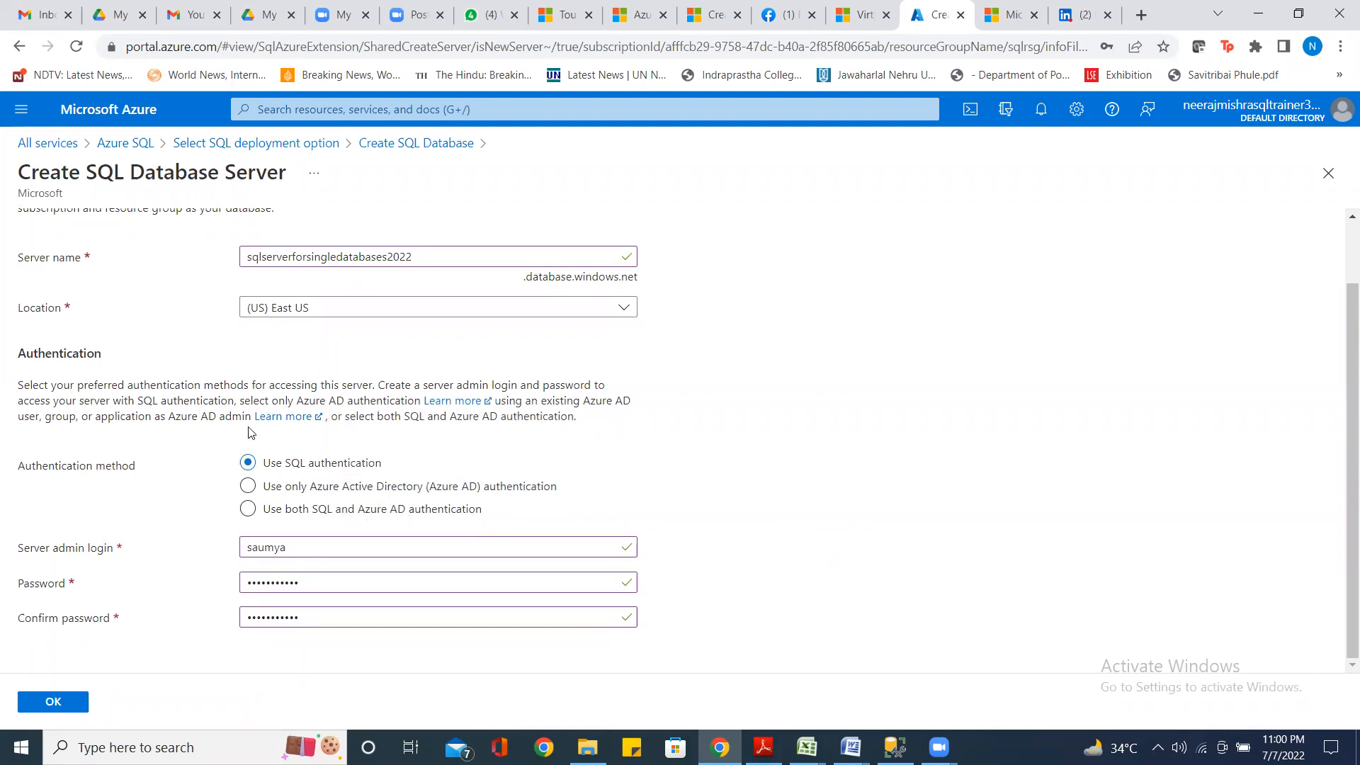
{"action": "left_click", "coordinate": [53, 701]}
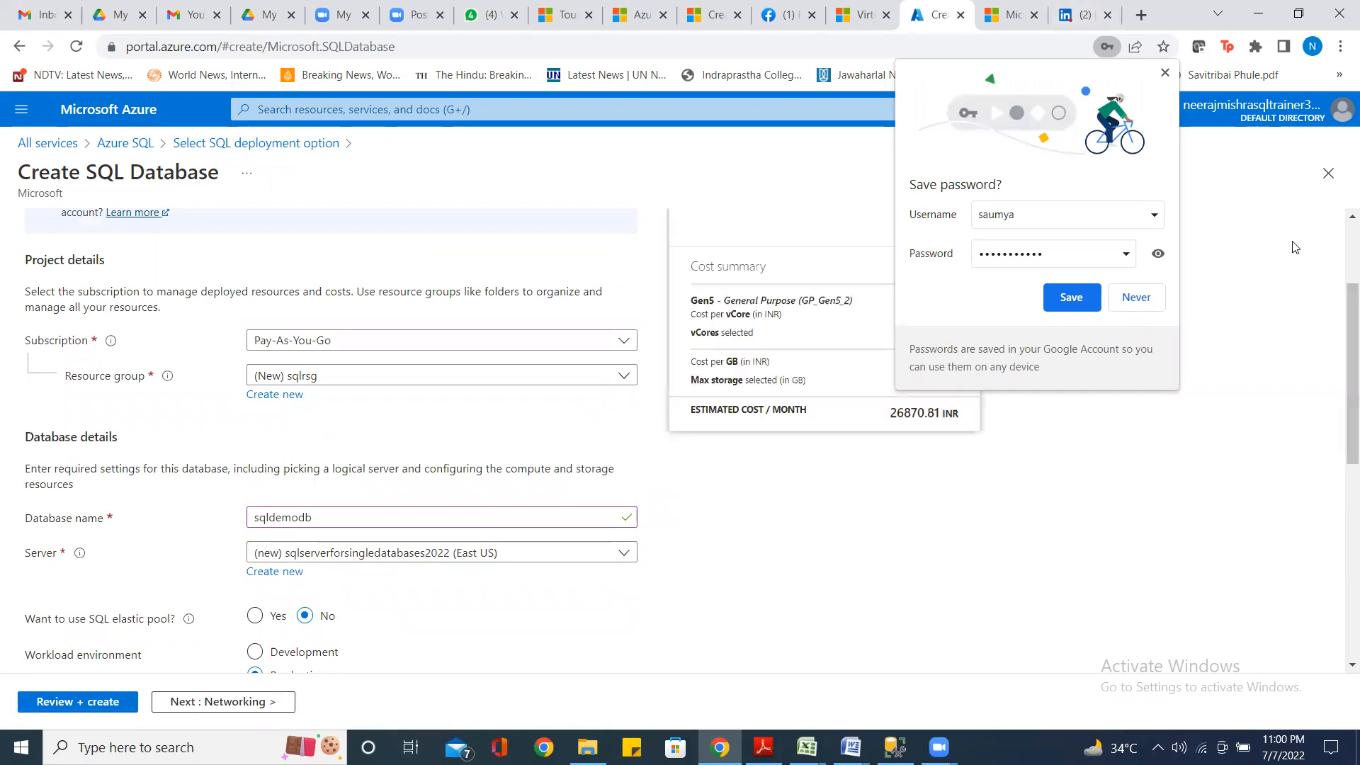
{"action": "left_click", "coordinate": [1147, 299]}
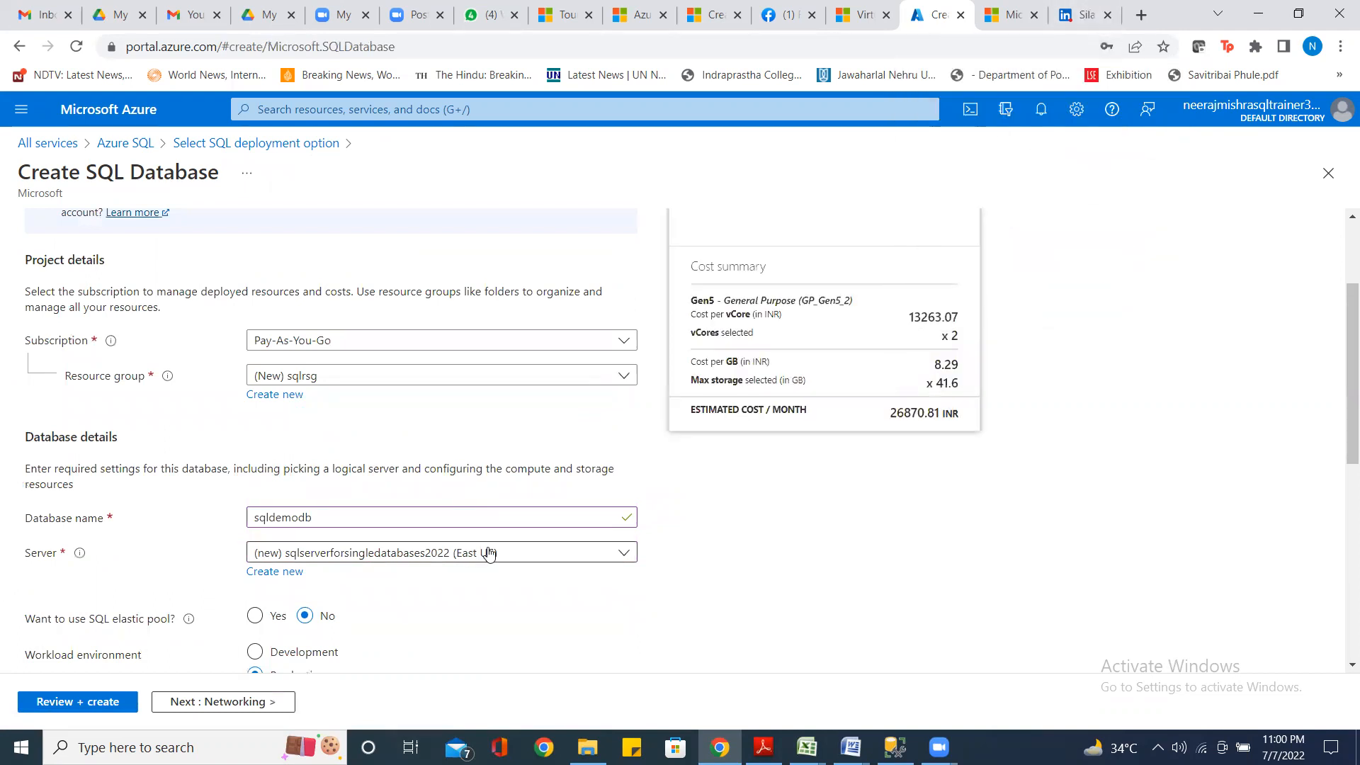
Choose the Development workload environment and open the database's compute and storage configuration
{"action": "scroll", "coordinate": [493, 546], "scroll_direction": "down", "scroll_amount": 3}
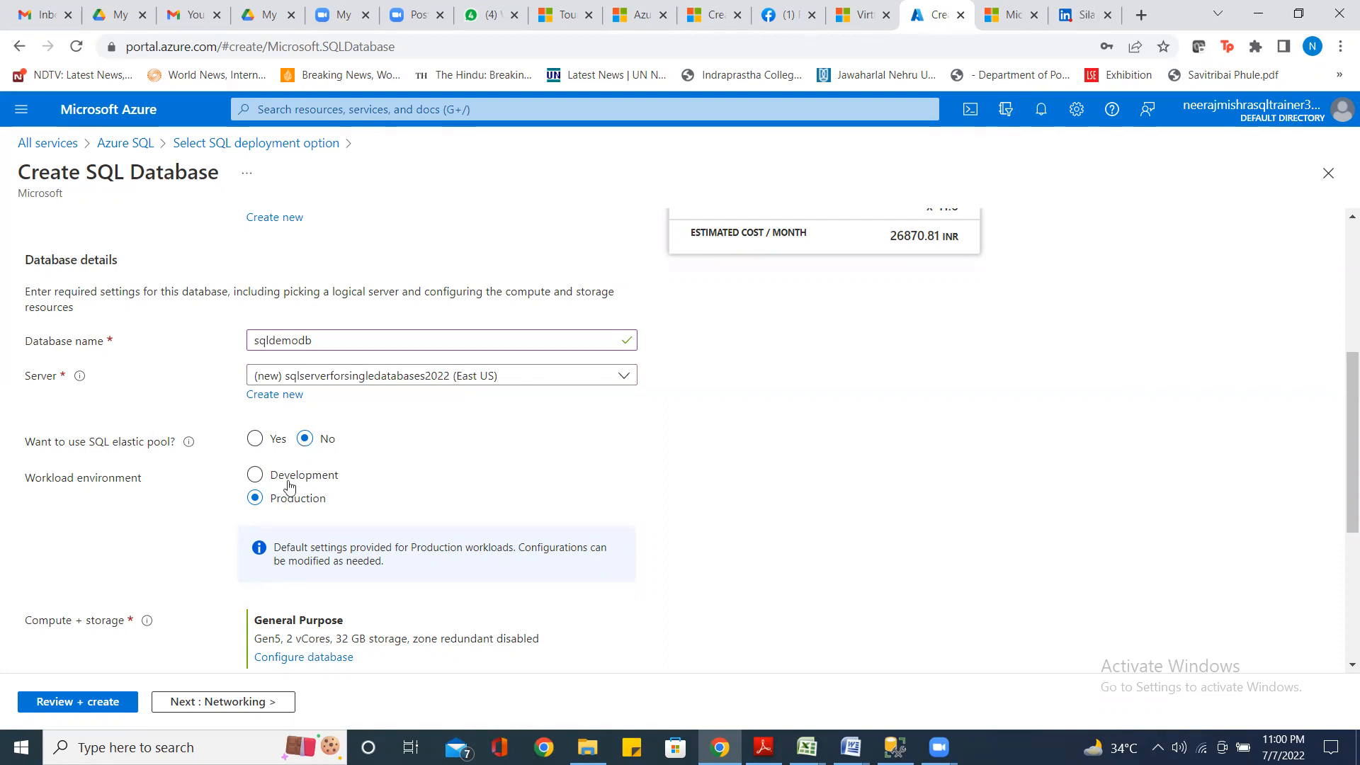
{"action": "left_click", "coordinate": [254, 474]}
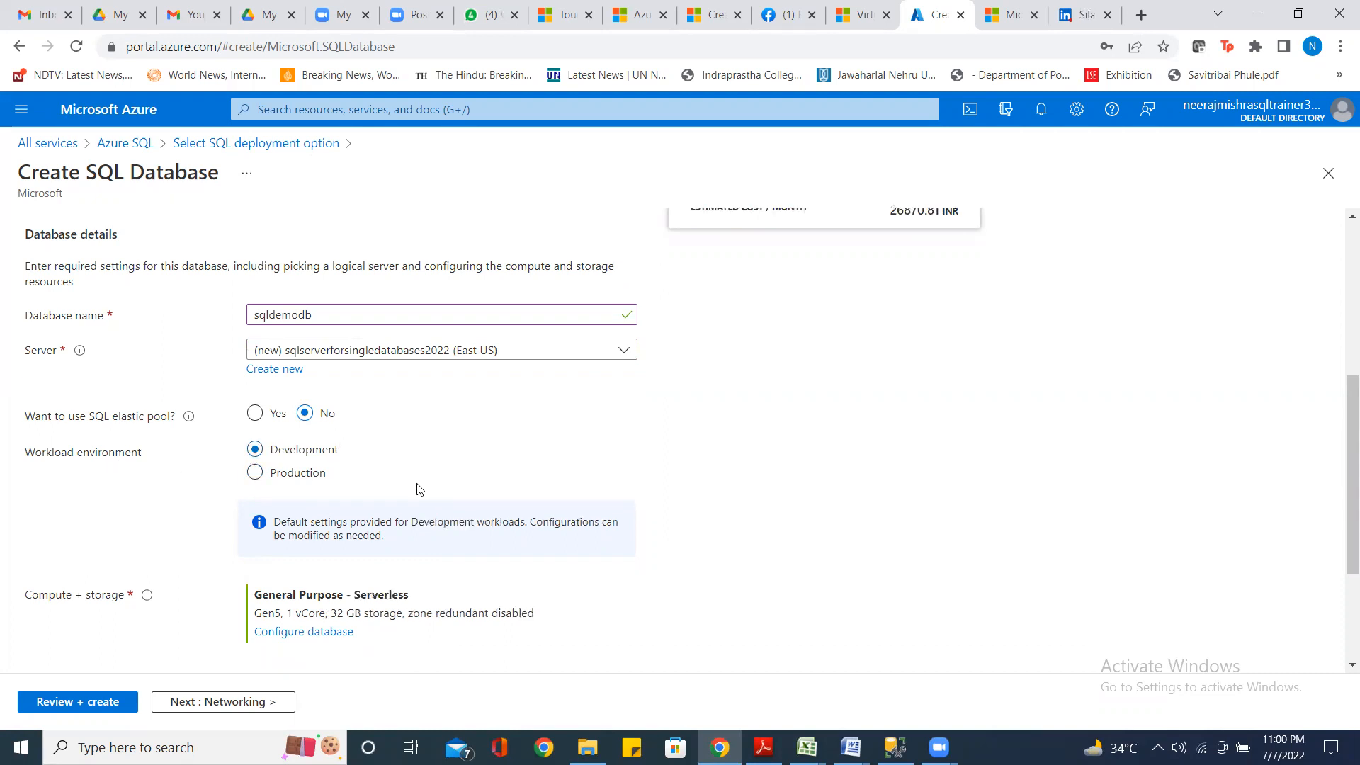
{"action": "scroll", "coordinate": [419, 487], "scroll_direction": "down", "scroll_amount": 2}
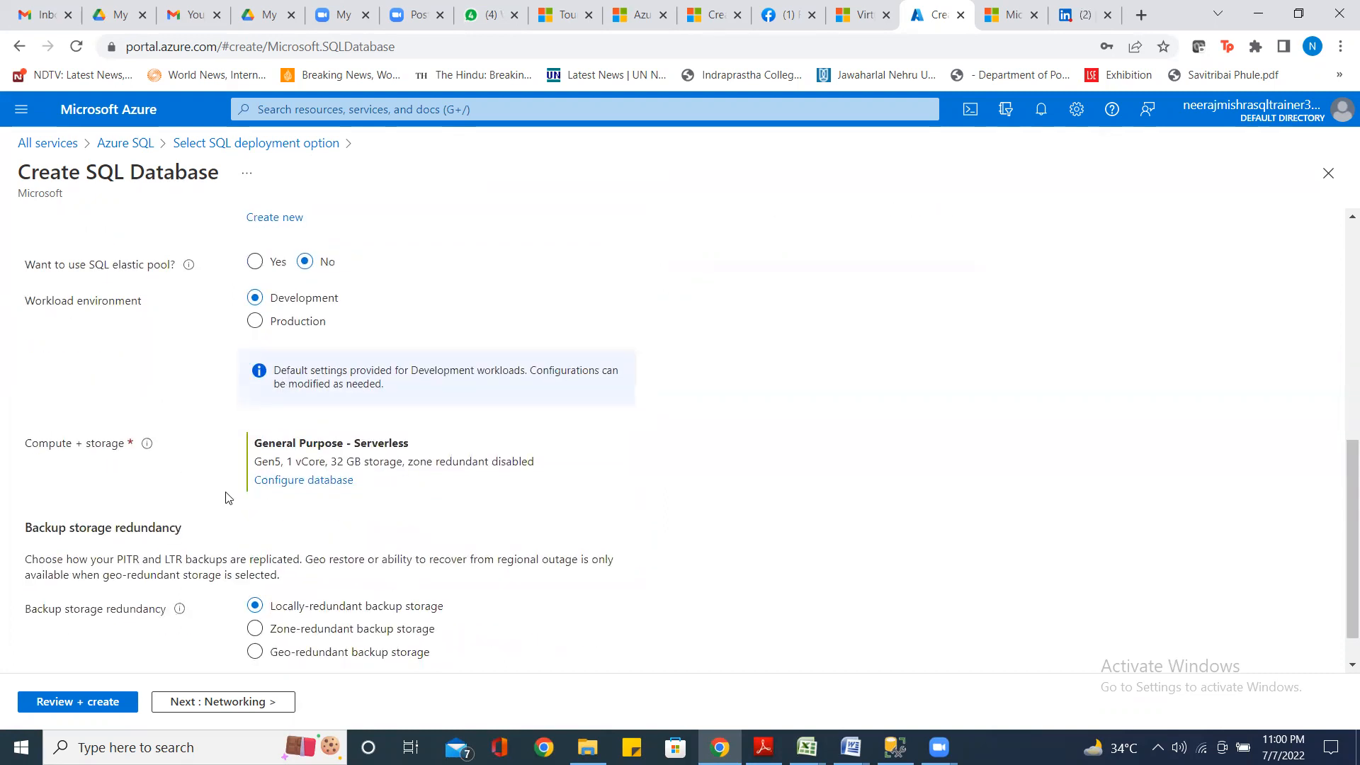
{"action": "left_click", "coordinate": [316, 487]}
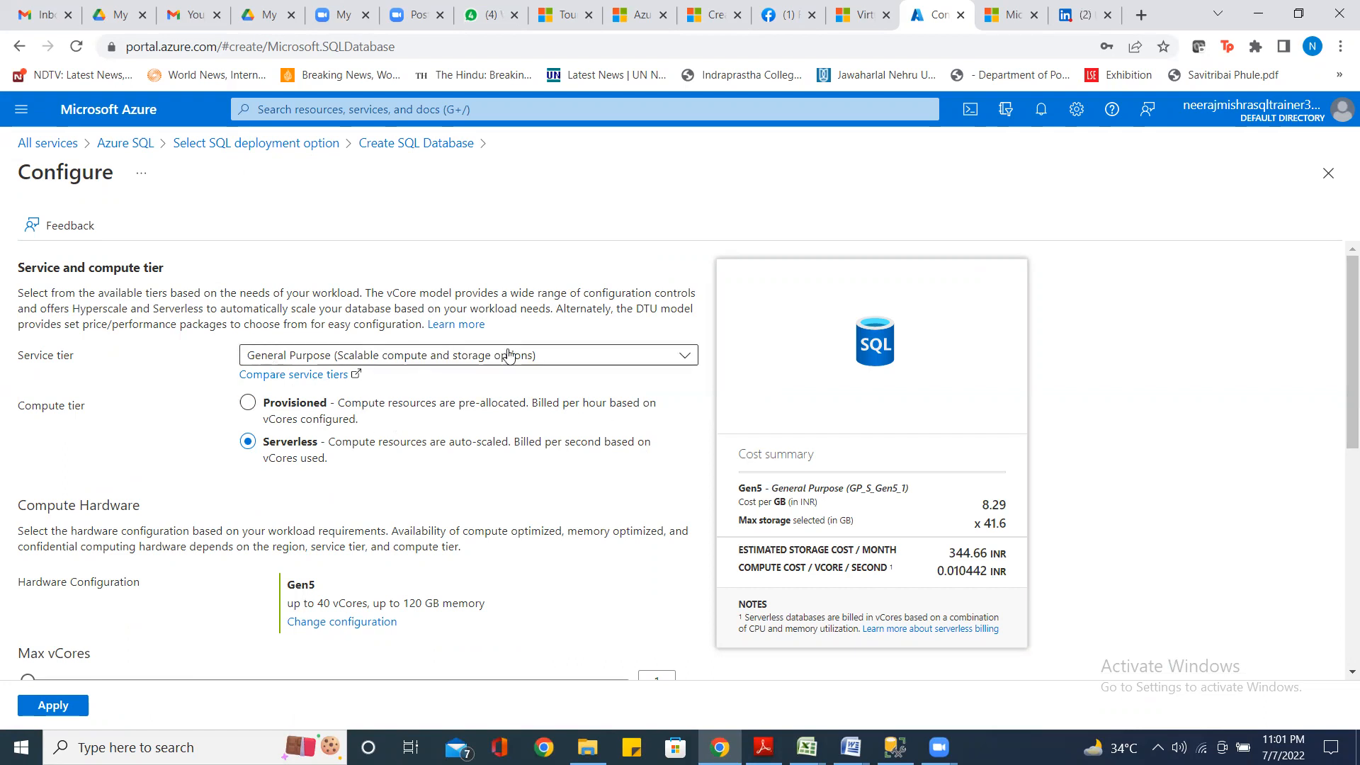
{"action": "left_click", "coordinate": [680, 361]}
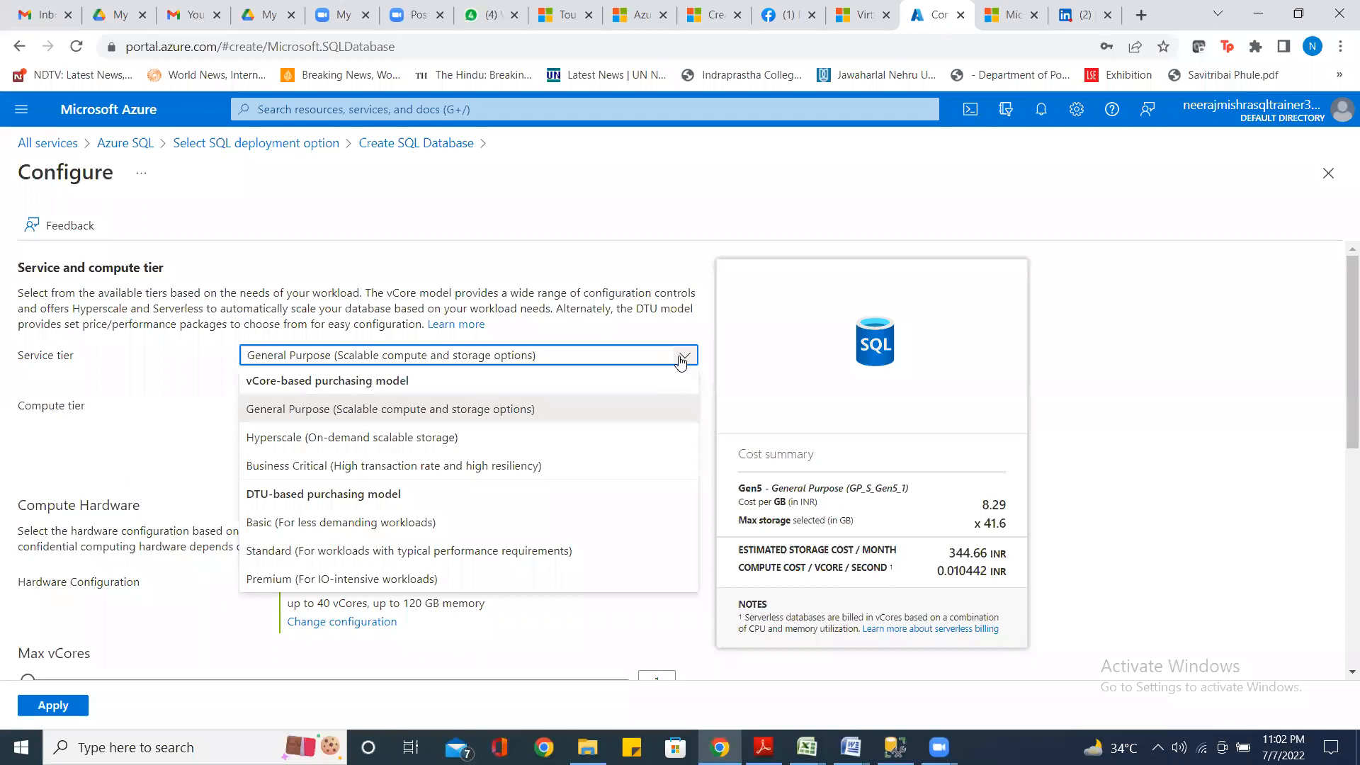
{"action": "left_click", "coordinate": [303, 411]}
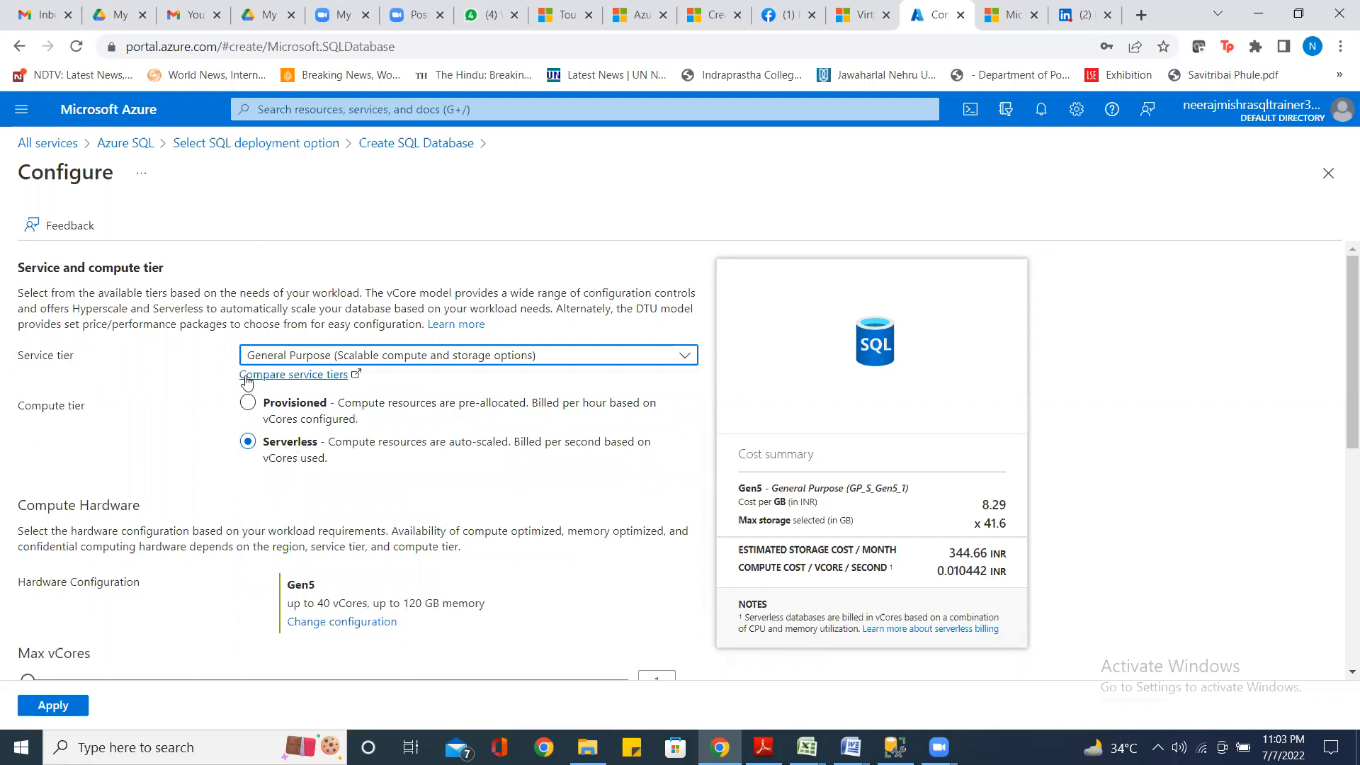
Select the Provisioned compute tier instead of Serverless
{"action": "left_click", "coordinate": [247, 404]}
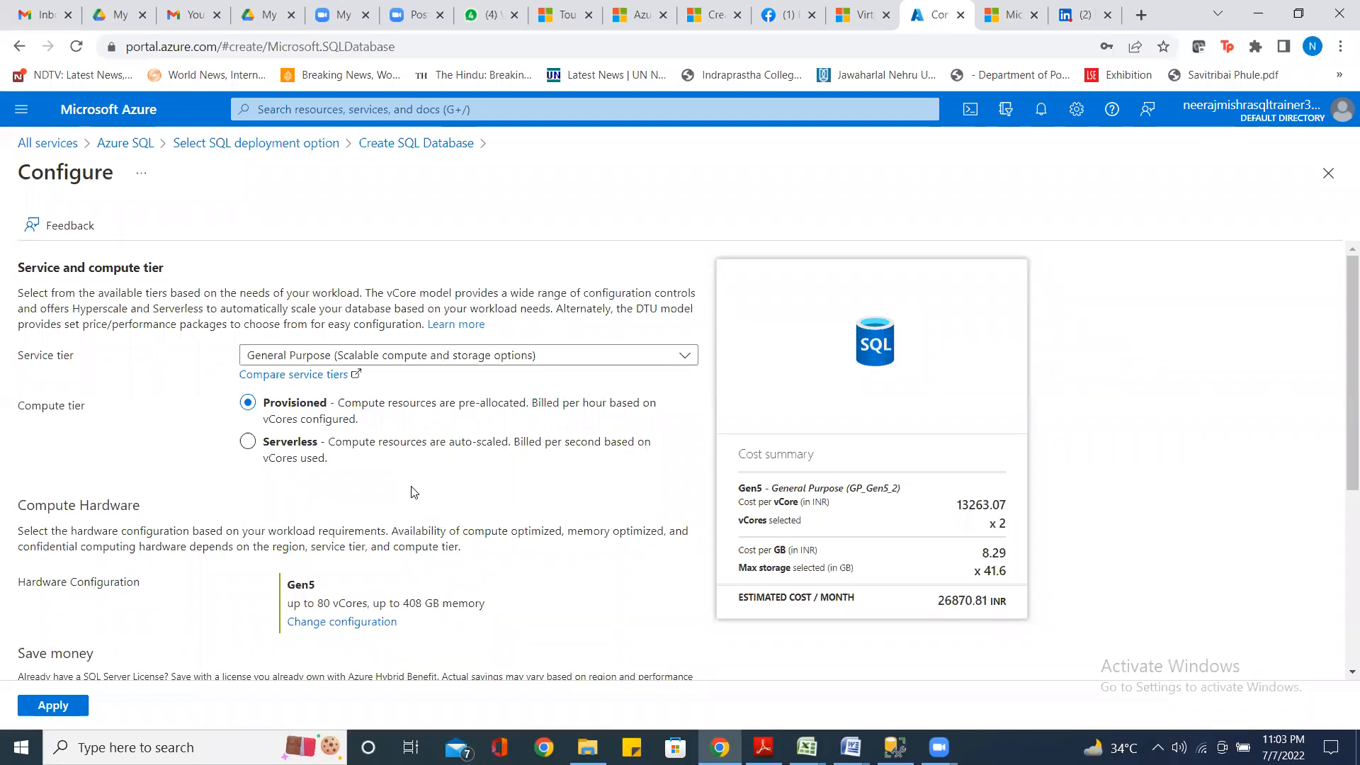
Set Azure Hybrid Benefit to No, declining the existing SQL Server licence discount
{"action": "scroll", "coordinate": [414, 492], "scroll_direction": "down", "scroll_amount": 1}
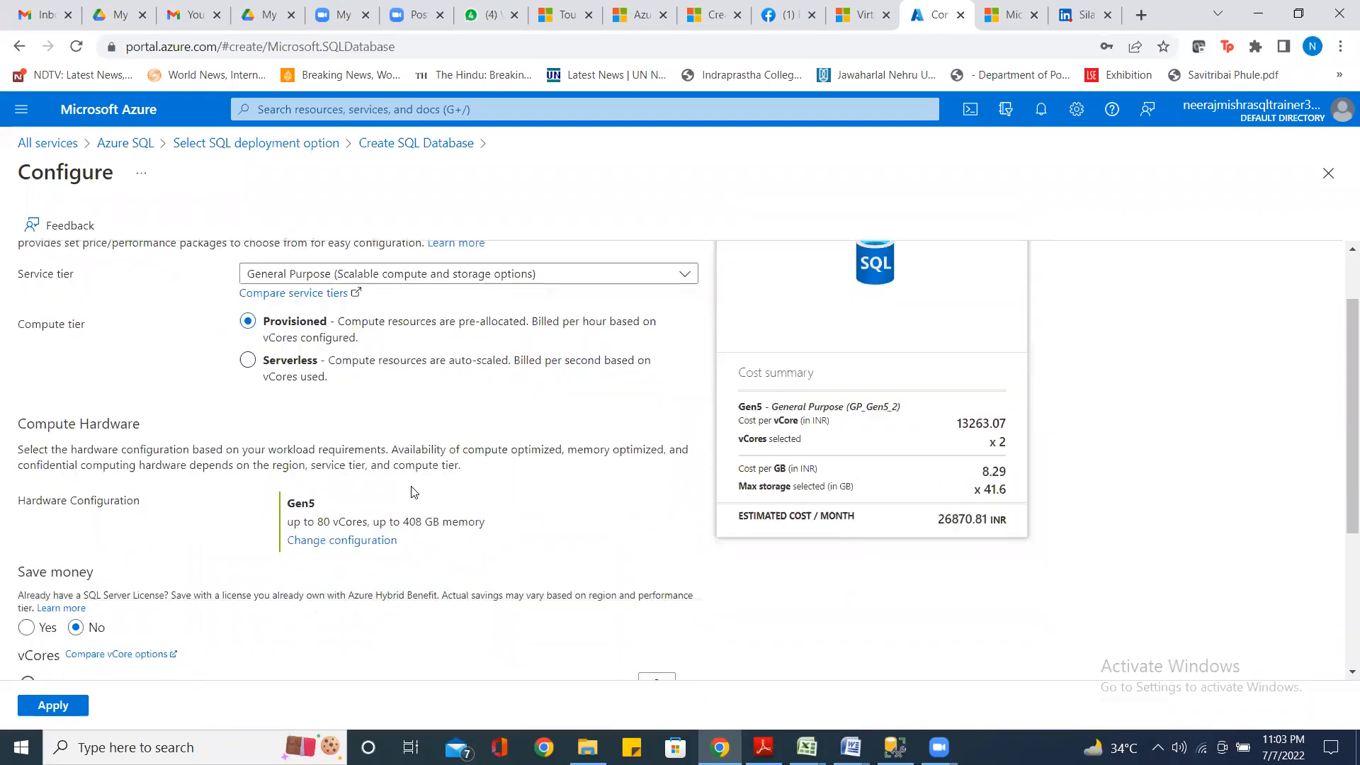
{"action": "scroll", "coordinate": [415, 492], "scroll_direction": "down", "scroll_amount": 2}
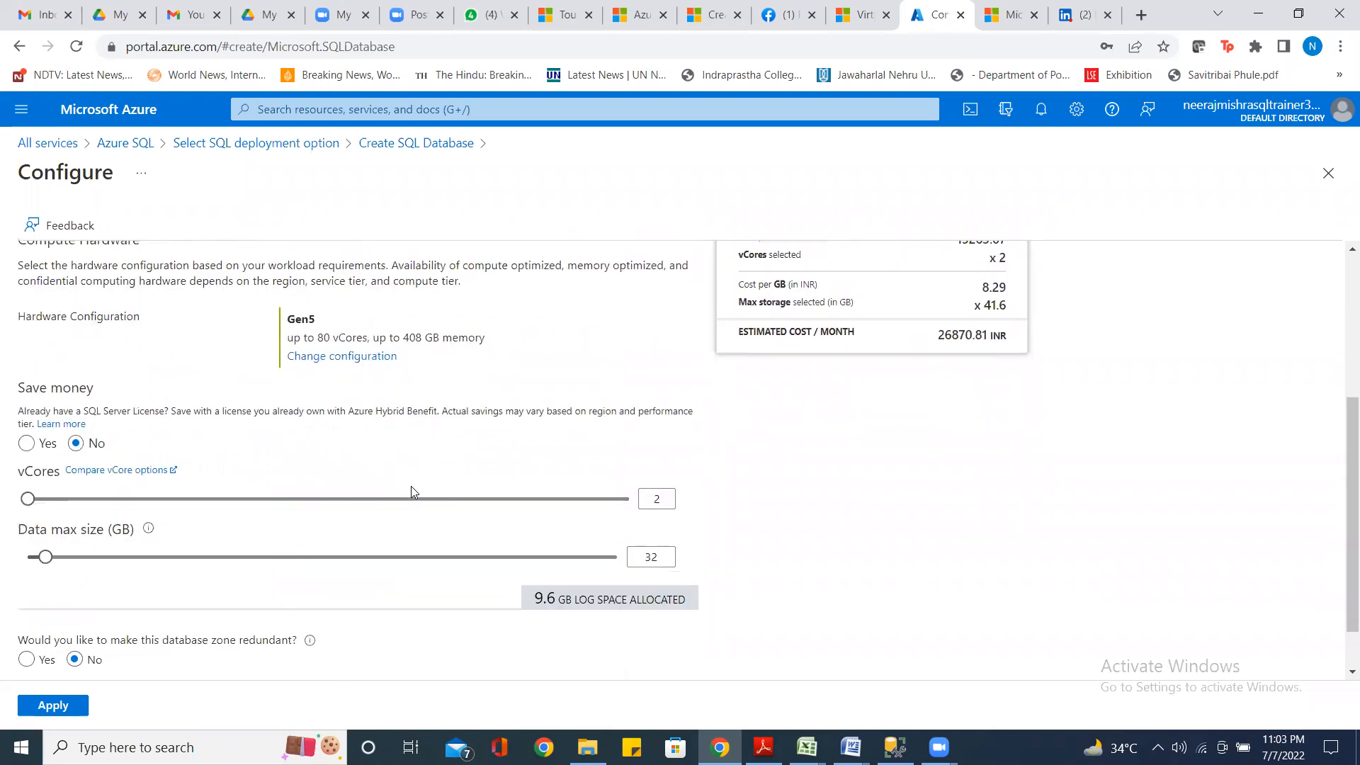
{"action": "scroll", "coordinate": [411, 486], "scroll_direction": "up", "scroll_amount": 3}
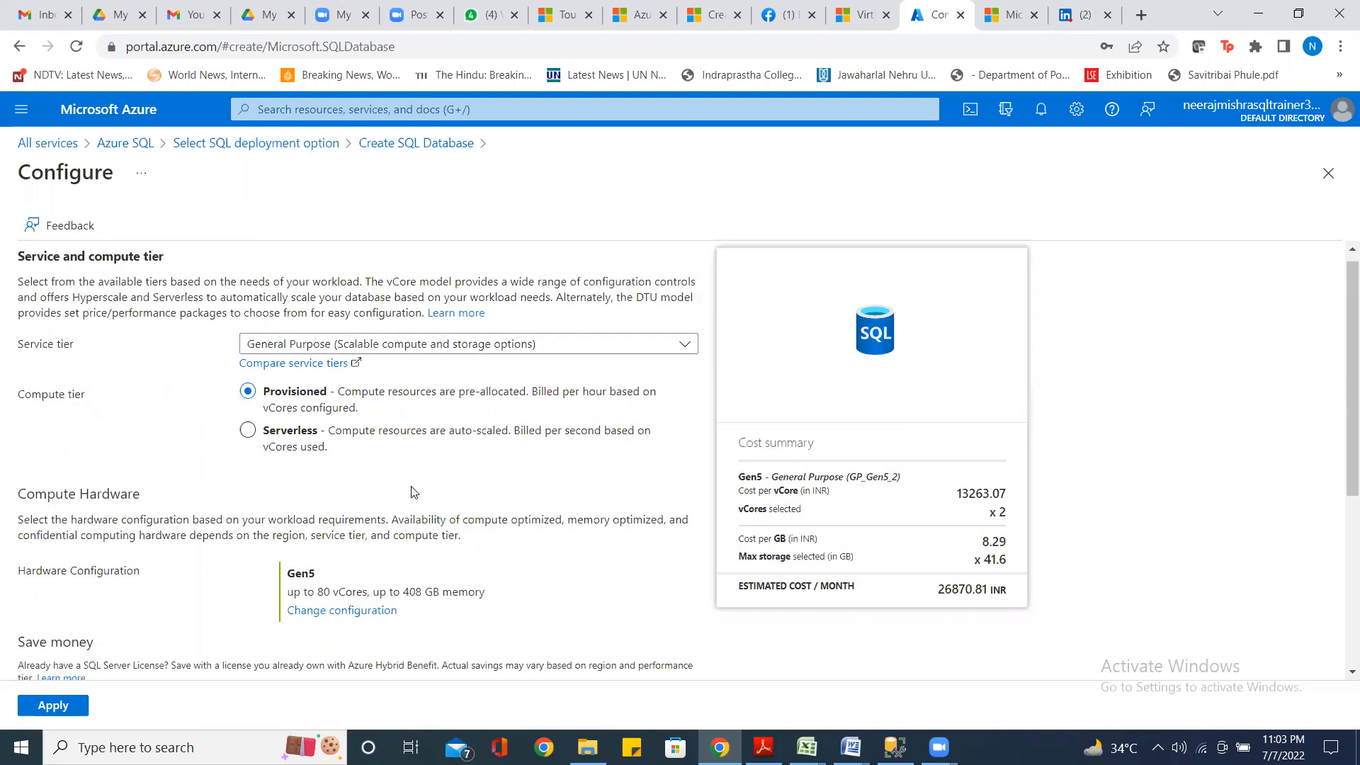
{"action": "scroll", "coordinate": [415, 492], "scroll_direction": "down", "scroll_amount": 2}
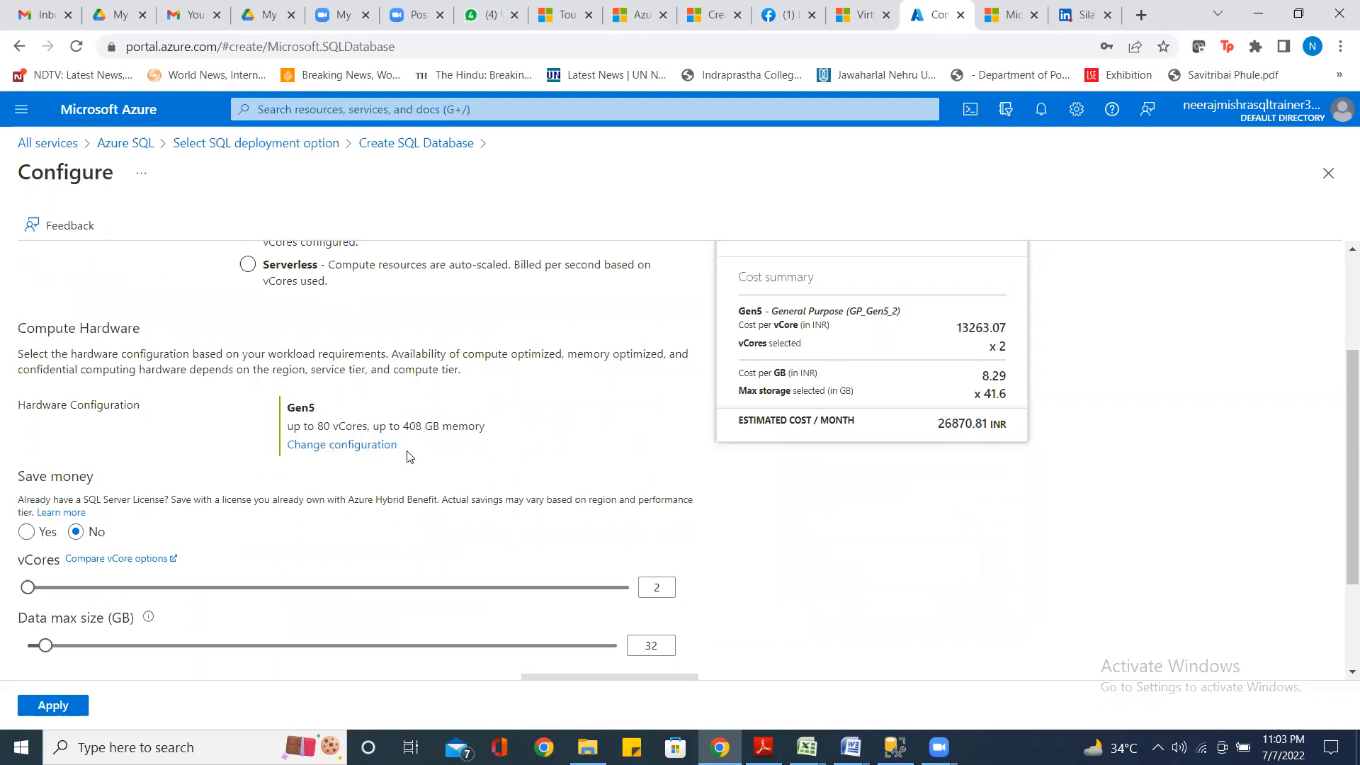
{"action": "scroll", "coordinate": [409, 467], "scroll_direction": "up", "scroll_amount": 1}
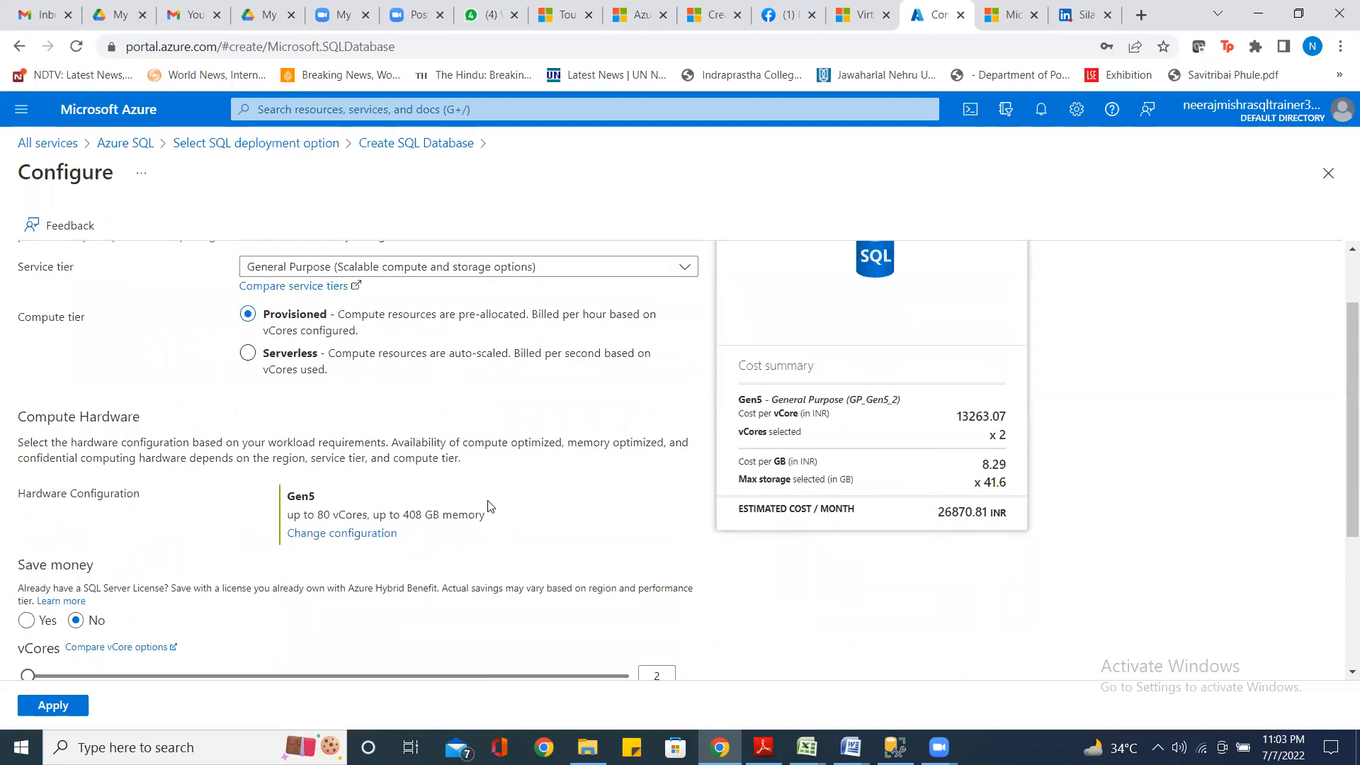
{"action": "scroll", "coordinate": [488, 505], "scroll_direction": "down", "scroll_amount": 2}
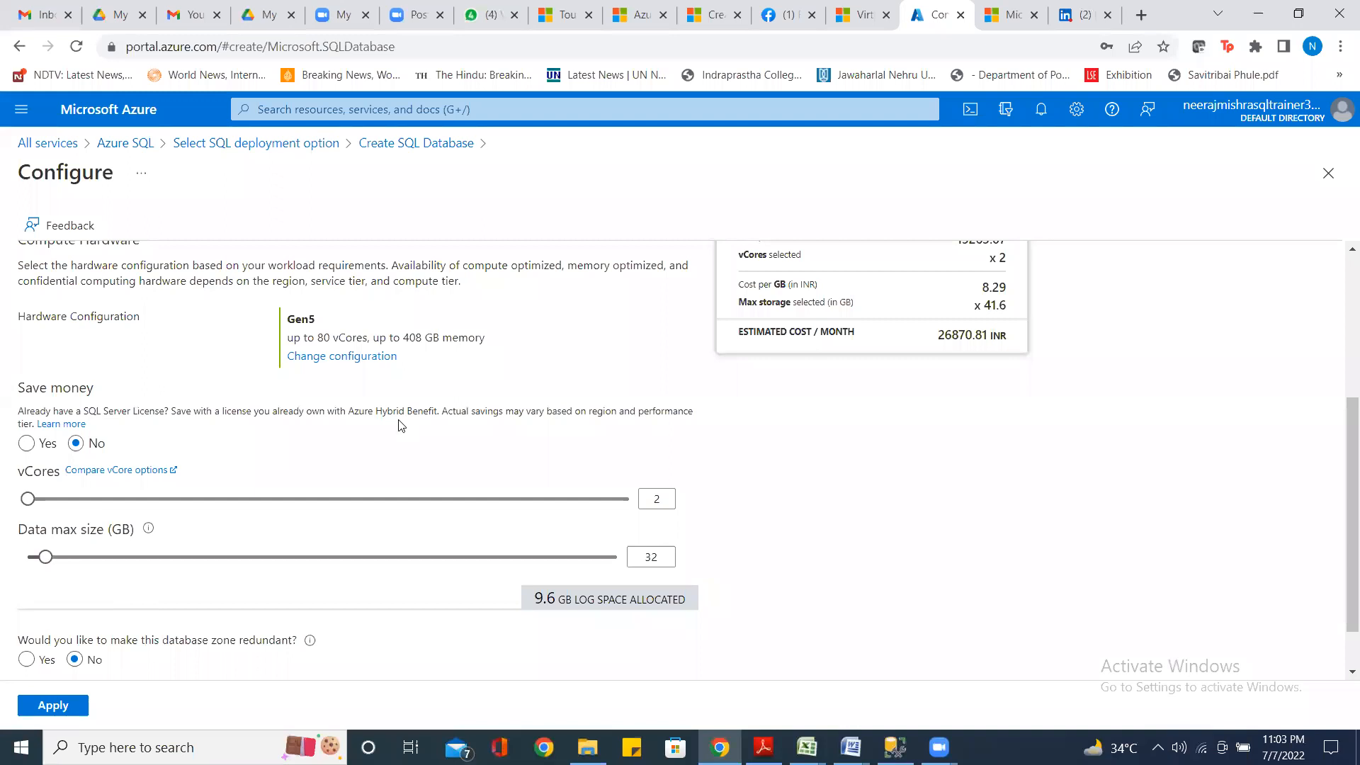
{"action": "left_click", "coordinate": [27, 444]}
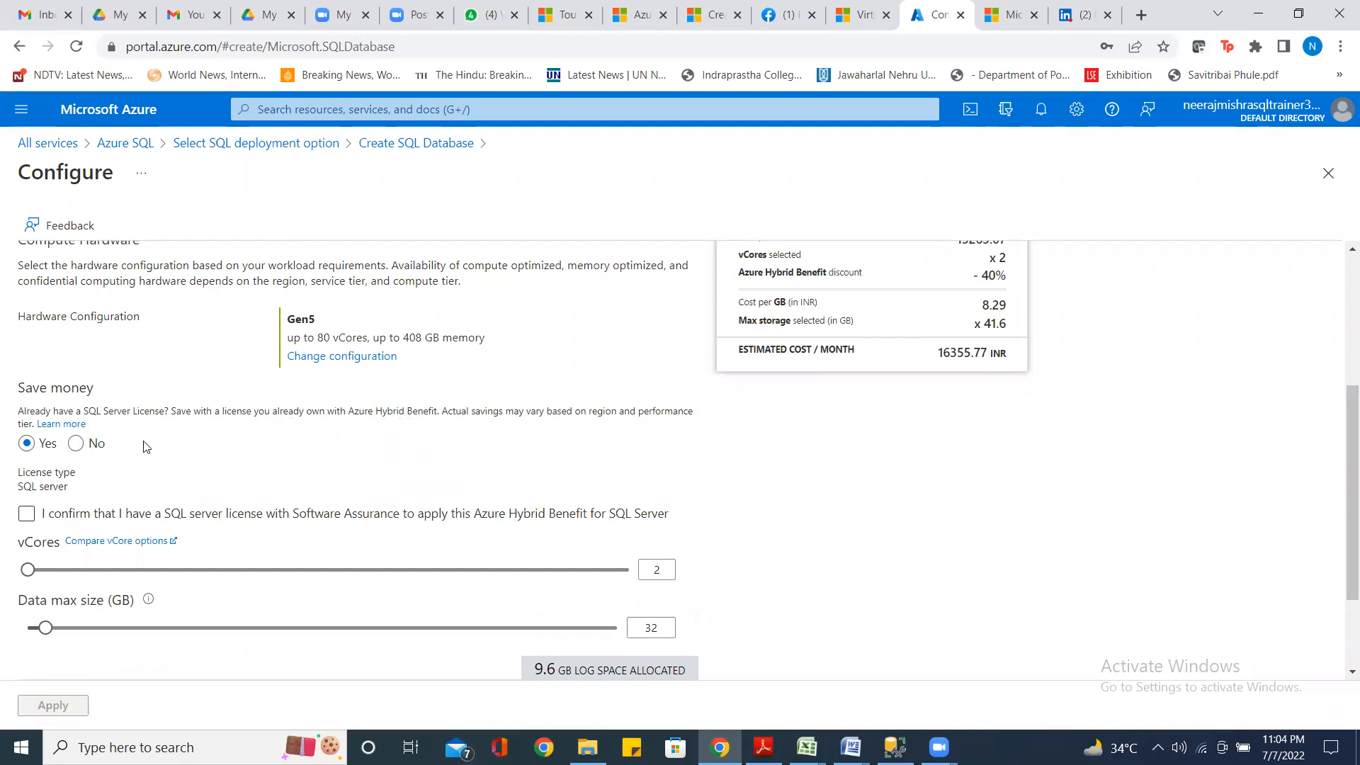
{"action": "left_click", "coordinate": [75, 444]}
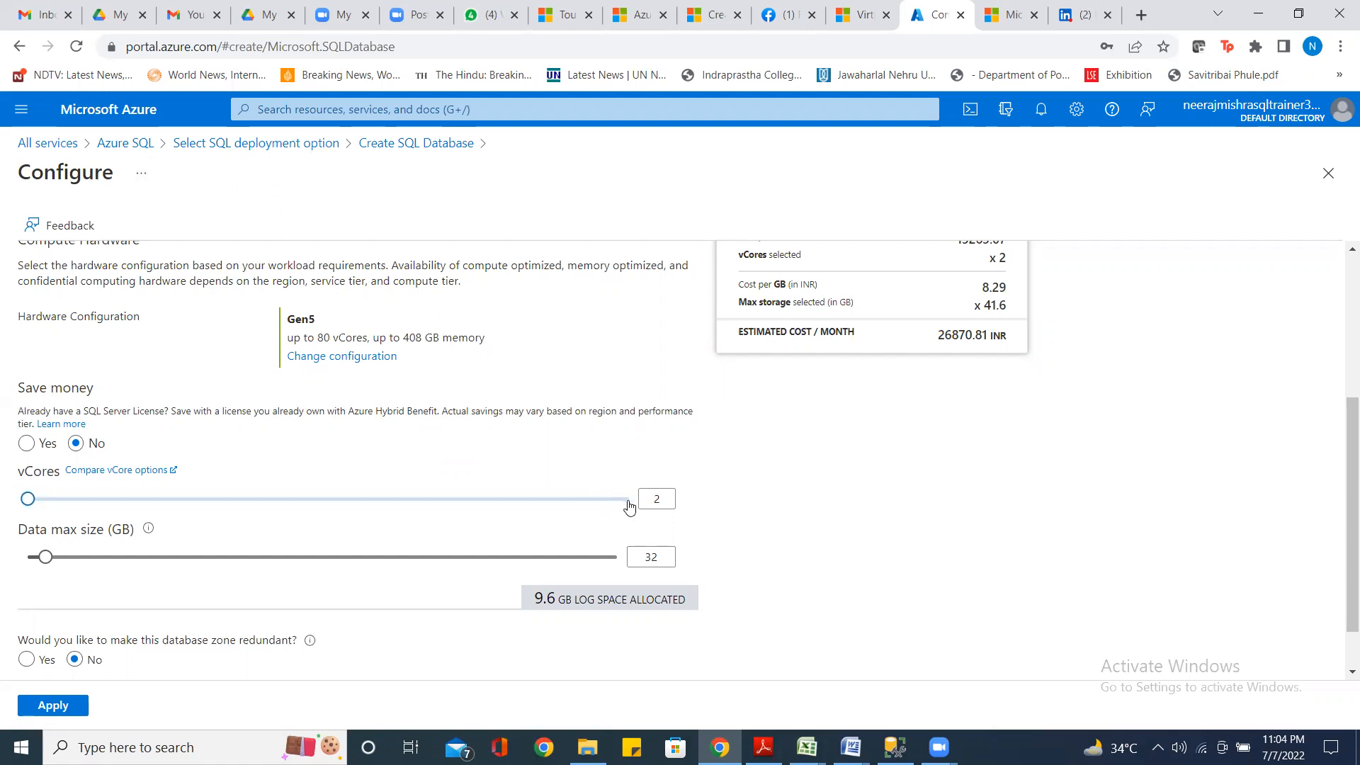
{"action": "left_click_drag", "start_coordinate": [29, 500], "coordinate": [711, 533]}
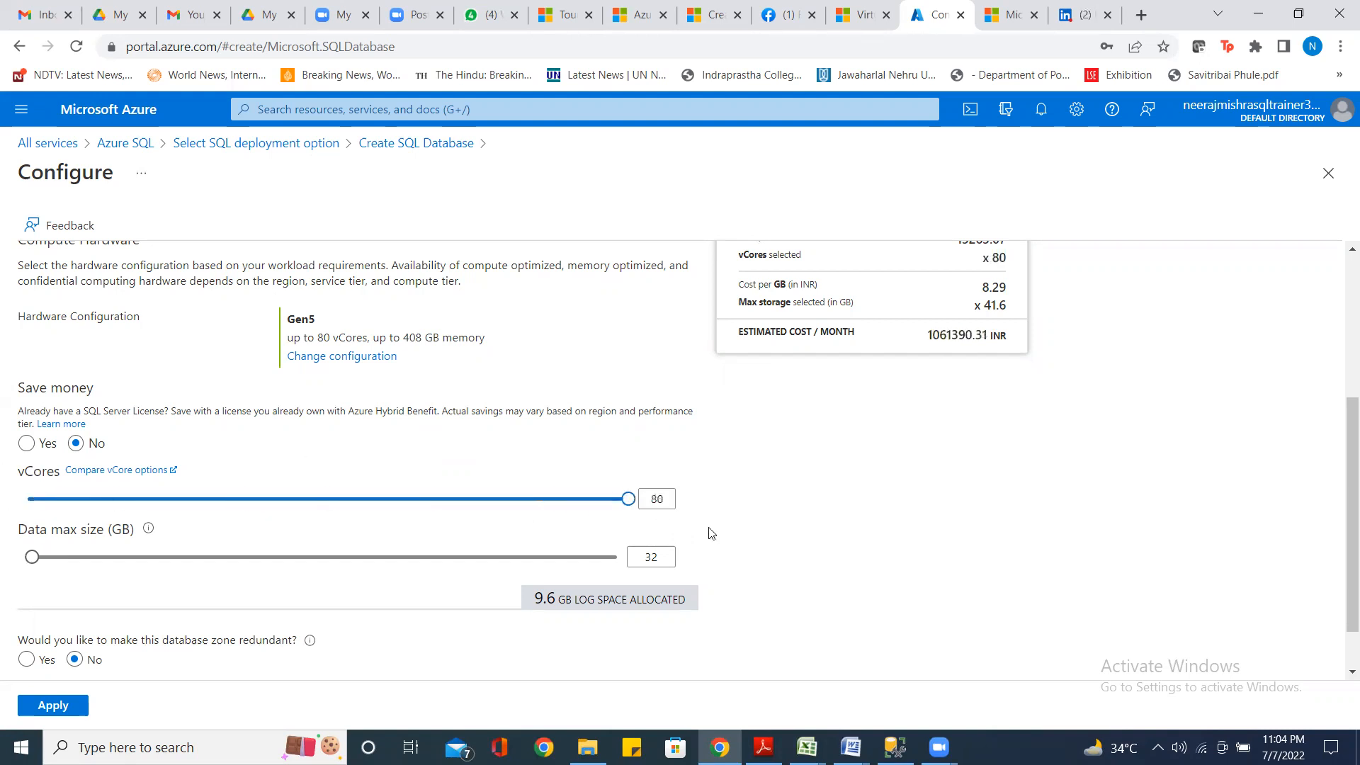
{"action": "left_click_drag", "start_coordinate": [623, 500], "coordinate": [4, 502]}
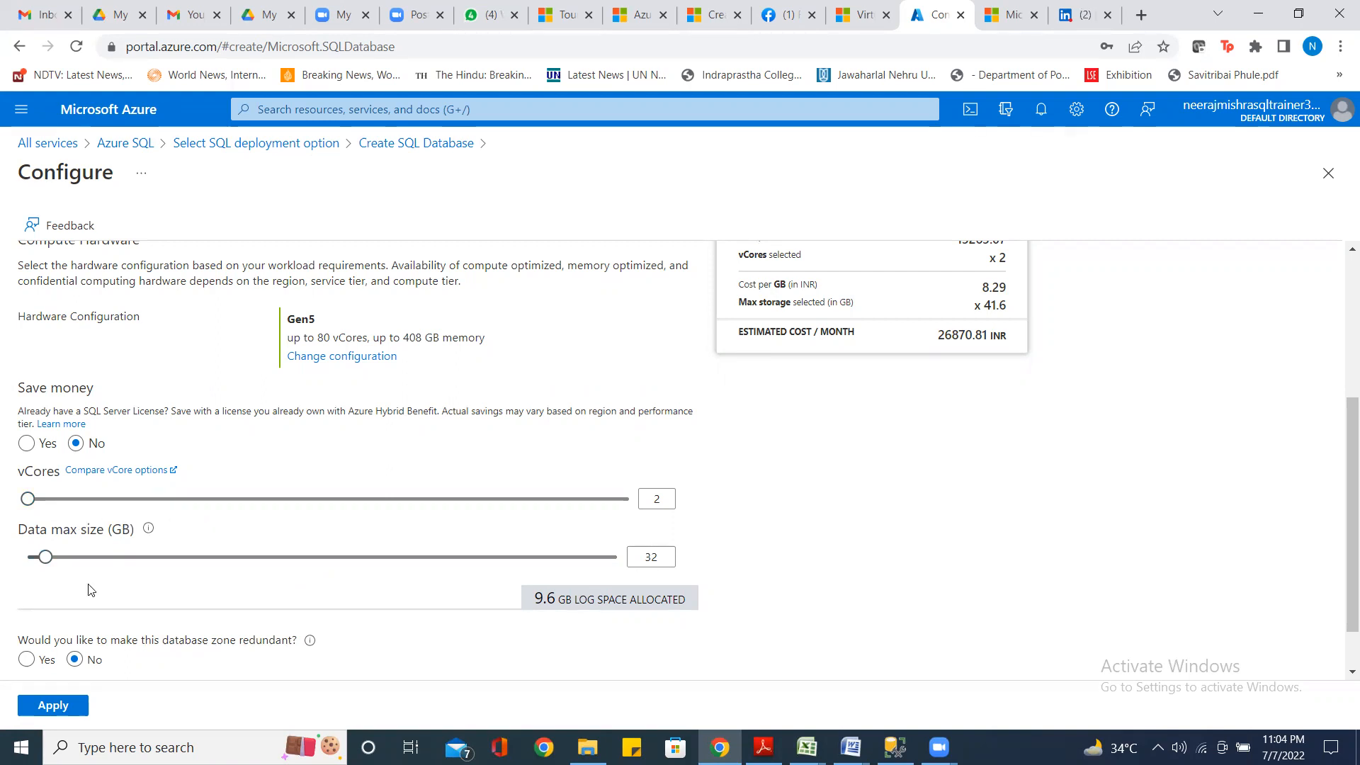
{"action": "mouse_move", "coordinate": [48, 561]}
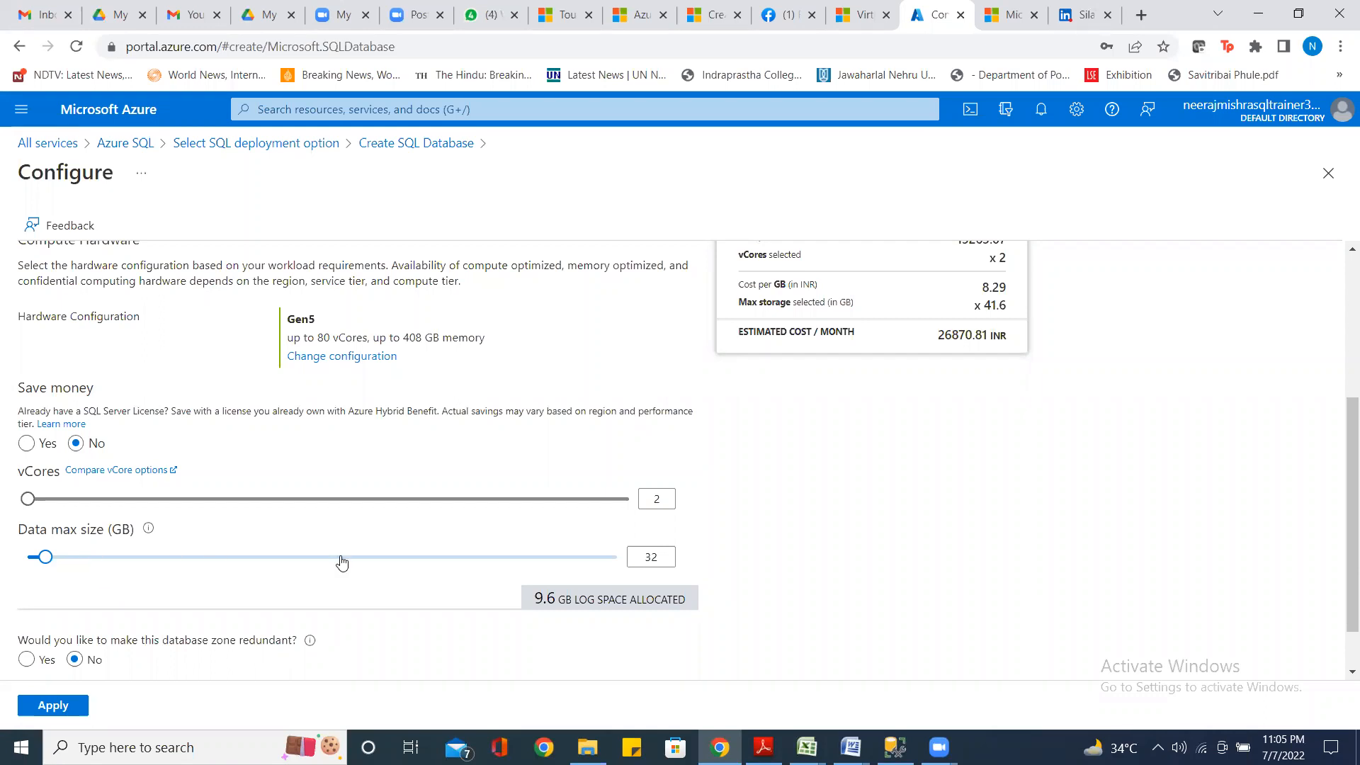
{"action": "scroll", "coordinate": [401, 600], "scroll_direction": "down", "scroll_amount": 1}
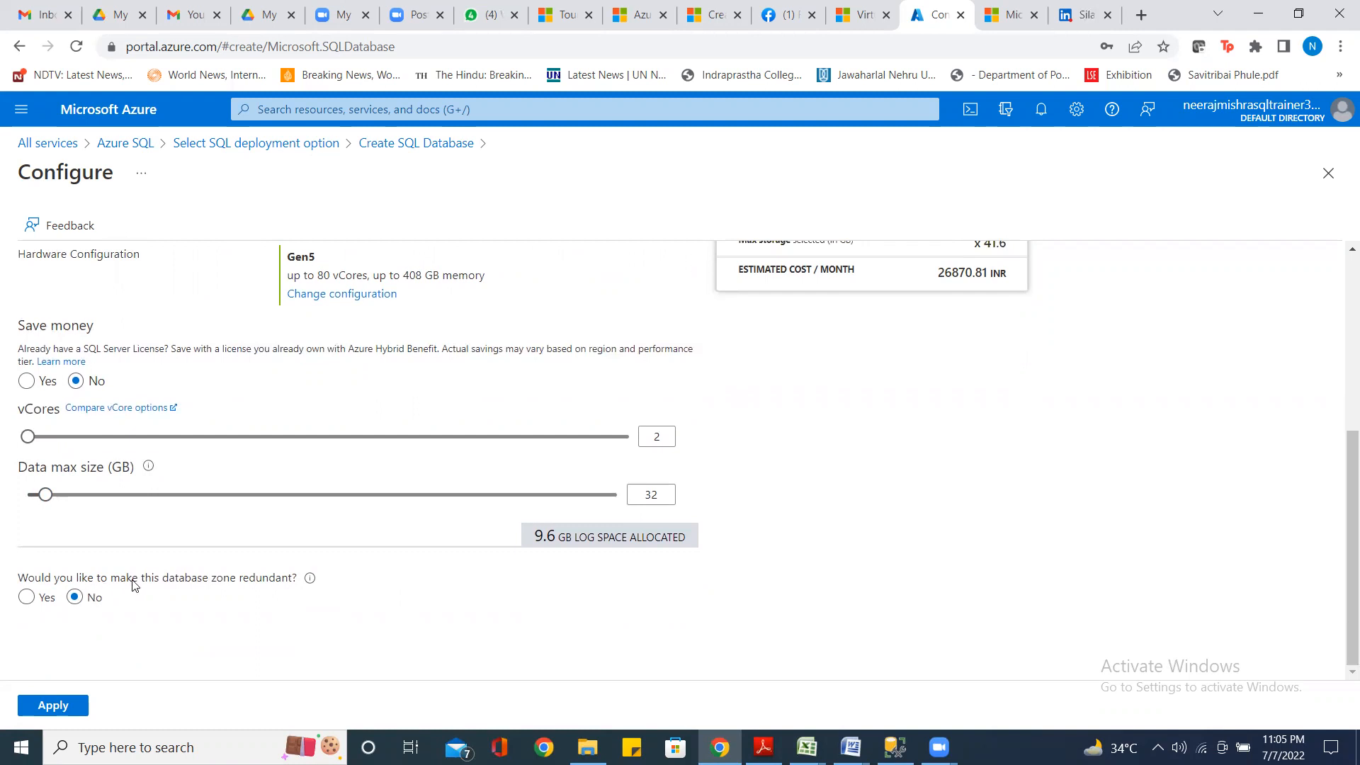
Apply the General Purpose Gen5, 2 vCore, 32 GB configuration and move on to Networking
{"action": "mouse_move", "coordinate": [301, 581]}
{"action": "left_click", "coordinate": [67, 705]}
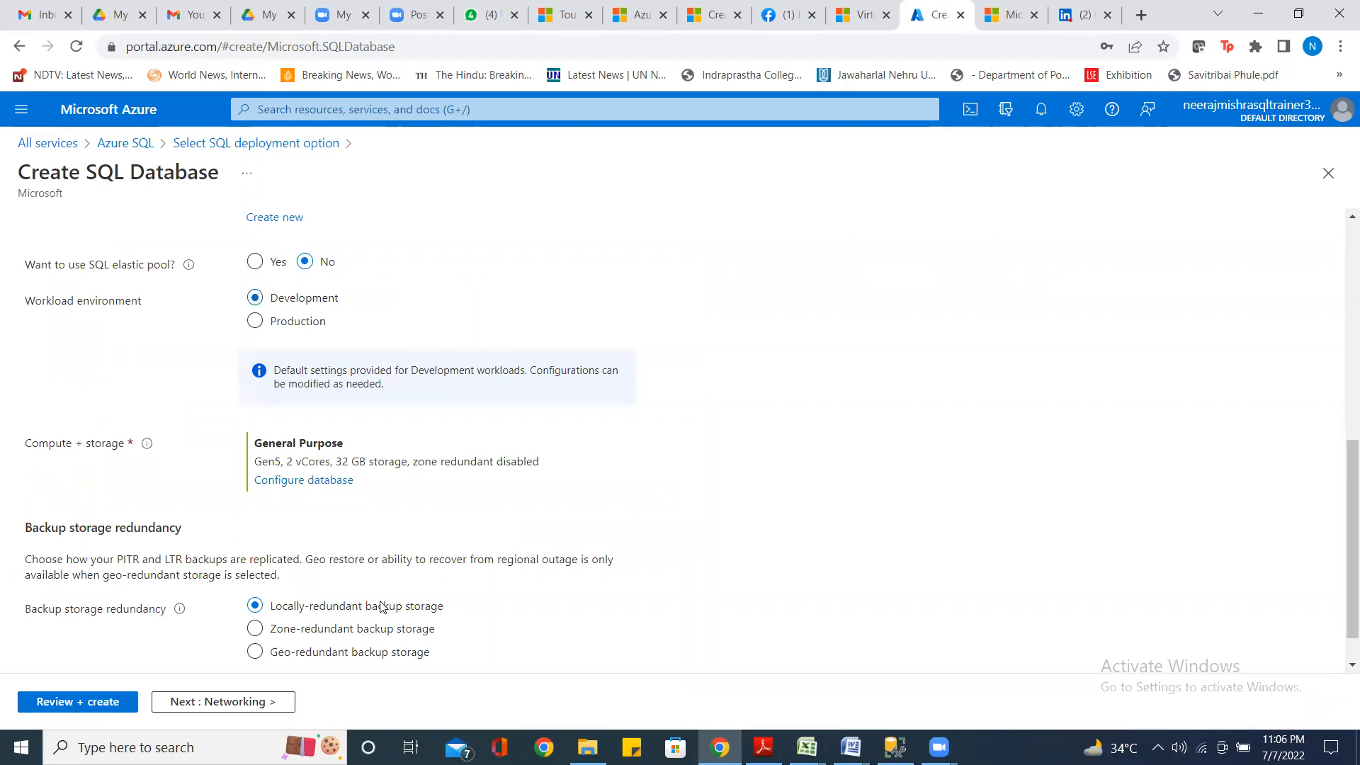
{"action": "scroll", "coordinate": [502, 604], "scroll_direction": "down", "scroll_amount": 1}
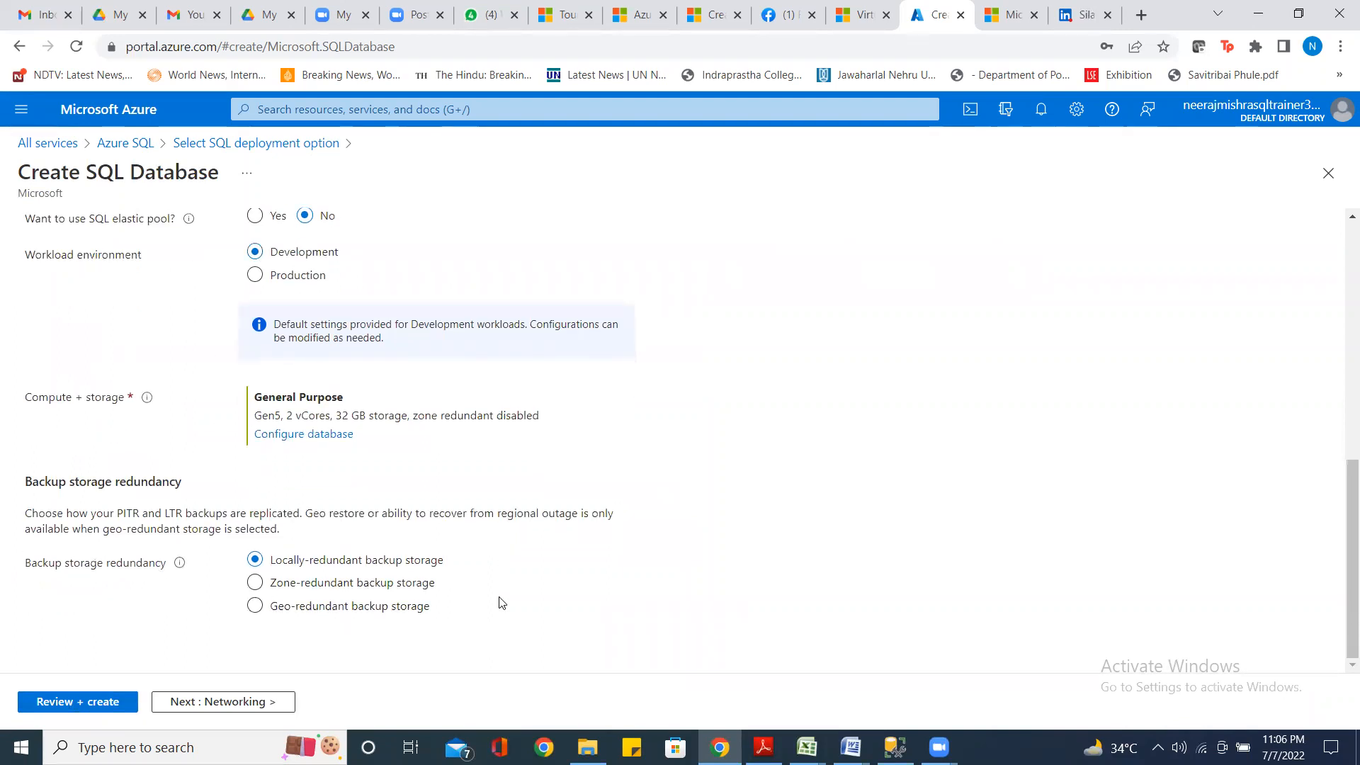
{"action": "scroll", "coordinate": [423, 534], "scroll_direction": "up", "scroll_amount": 5}
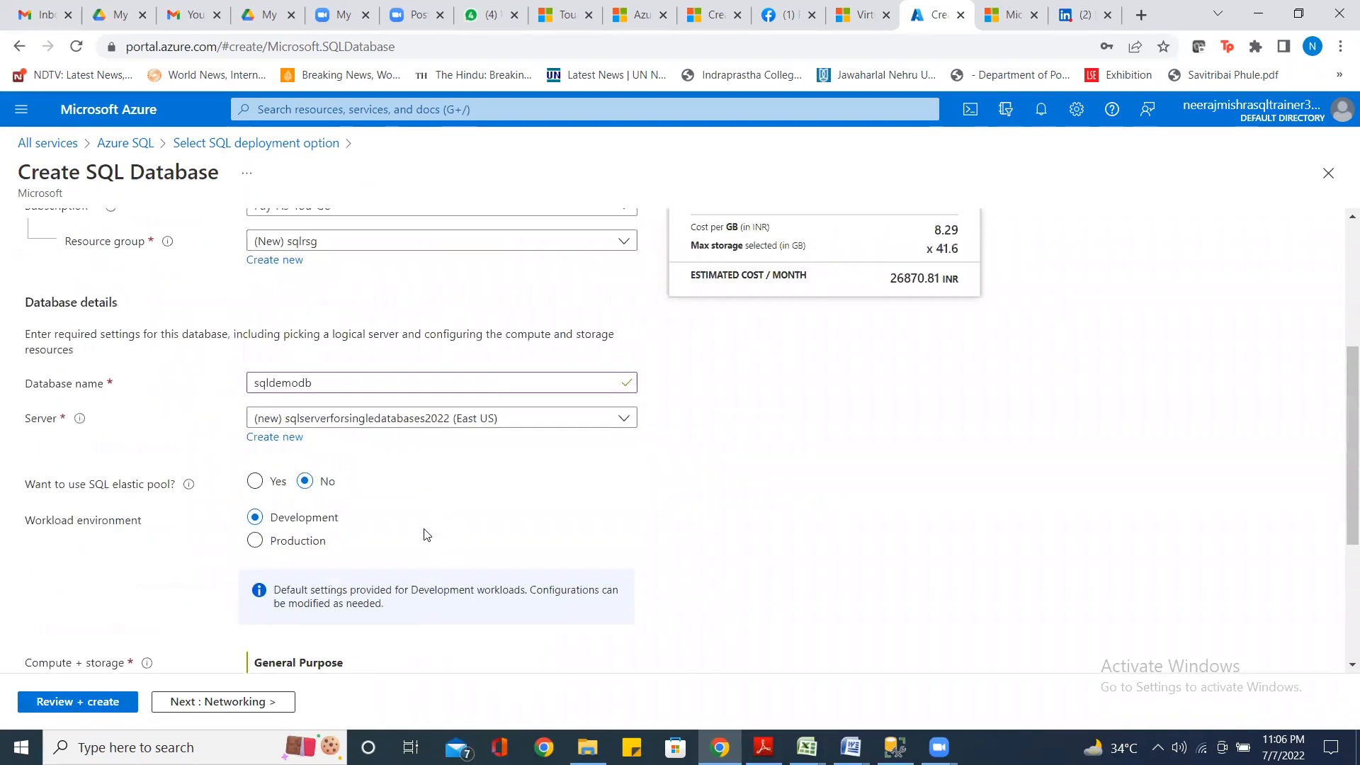
{"action": "scroll", "coordinate": [427, 535], "scroll_direction": "down", "scroll_amount": 5}
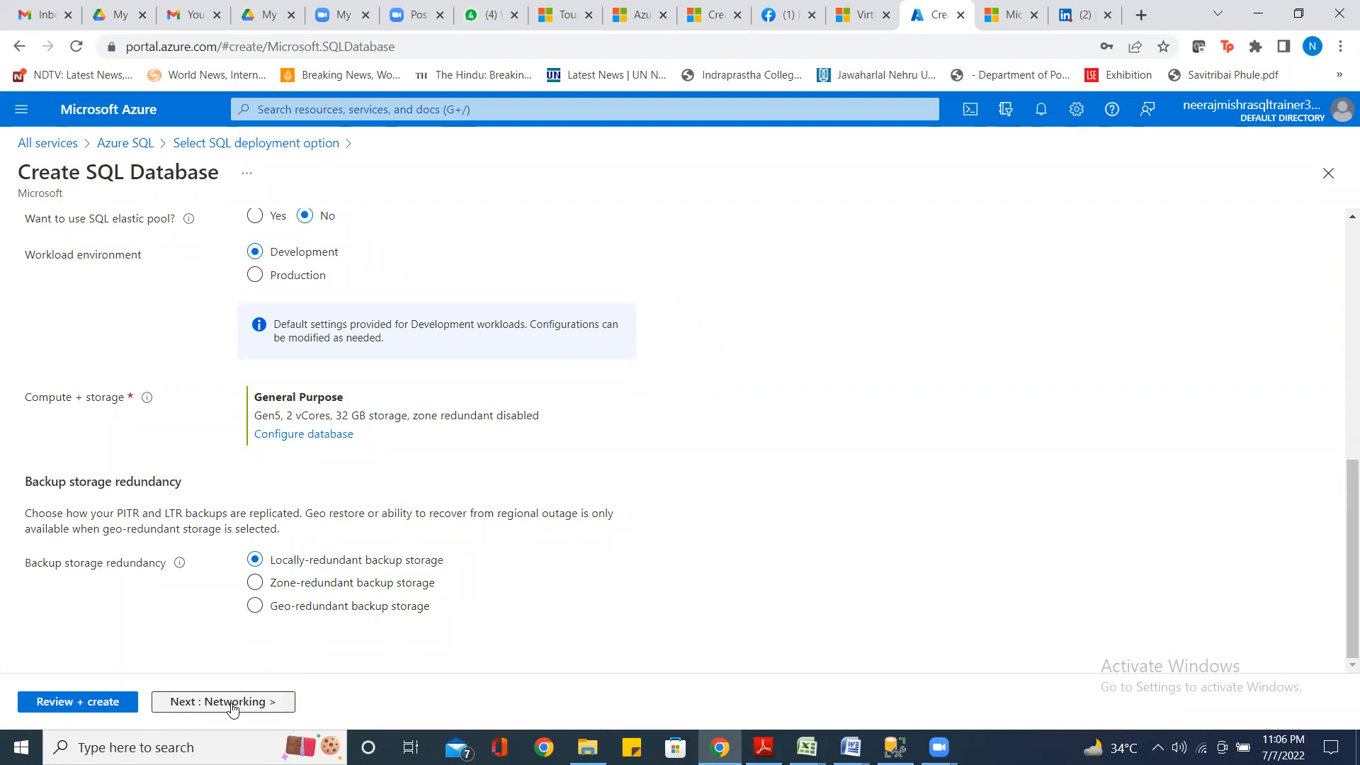
{"action": "left_click", "coordinate": [231, 702]}
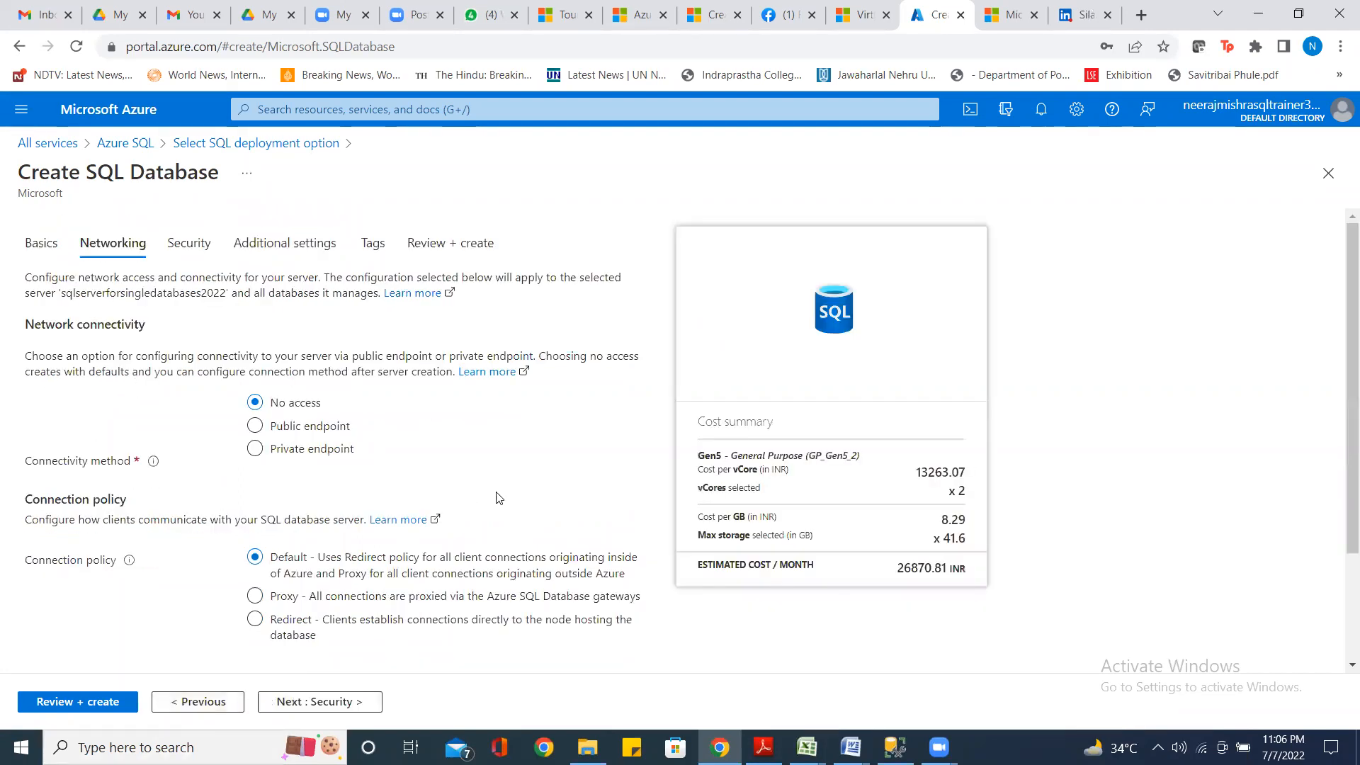
{"action": "scroll", "coordinate": [424, 434], "scroll_direction": "down", "scroll_amount": 2}
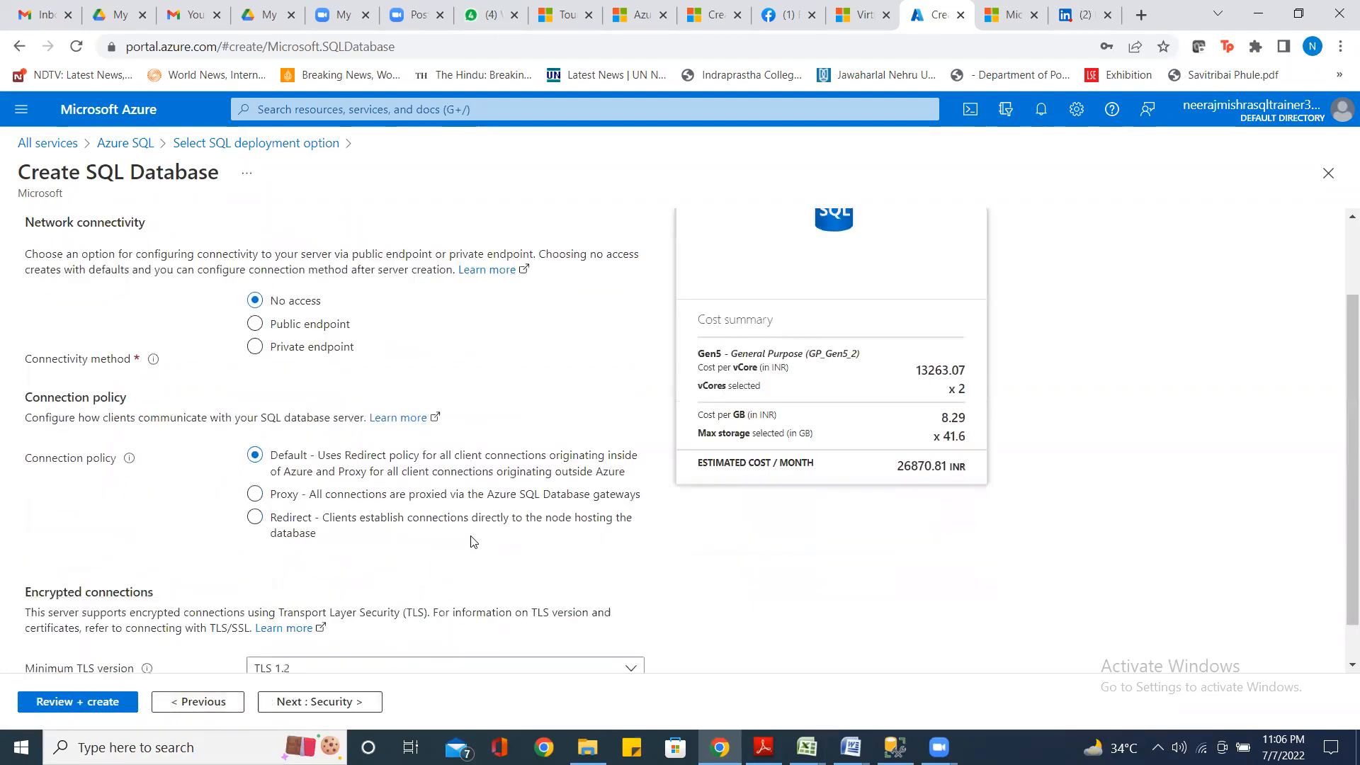
{"action": "scroll", "coordinate": [473, 541], "scroll_direction": "up", "scroll_amount": 2}
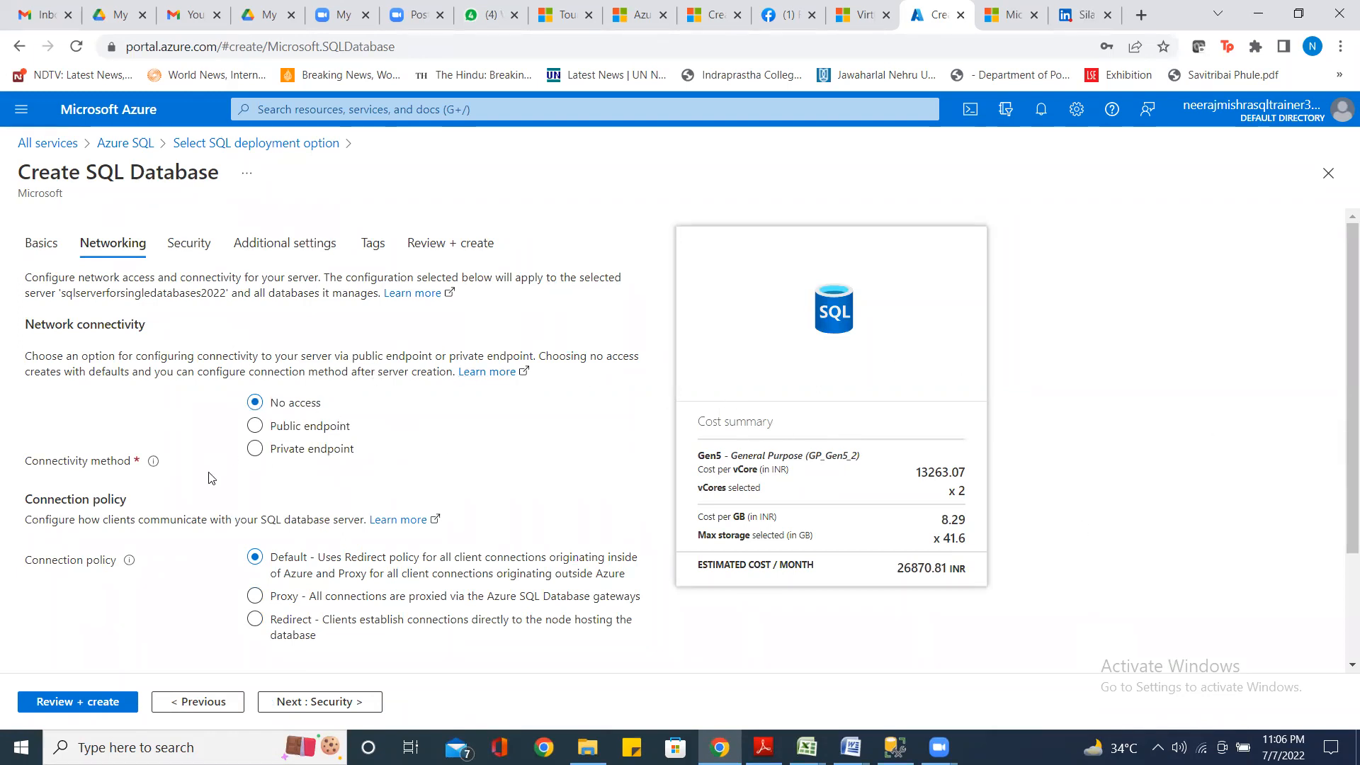
Use a public endpoint and add the current client IP address to the server firewall
{"action": "left_click", "coordinate": [254, 426]}
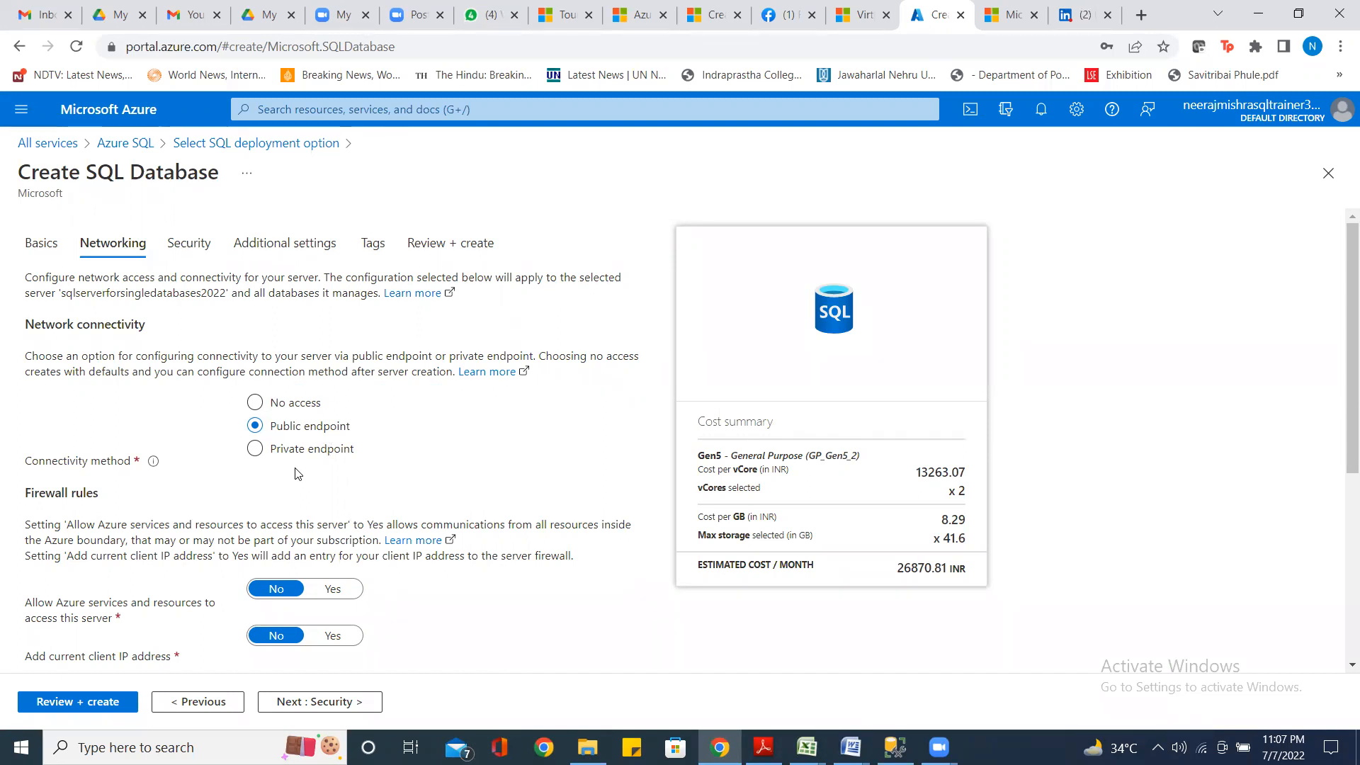
{"action": "scroll", "coordinate": [297, 473], "scroll_direction": "down", "scroll_amount": 4}
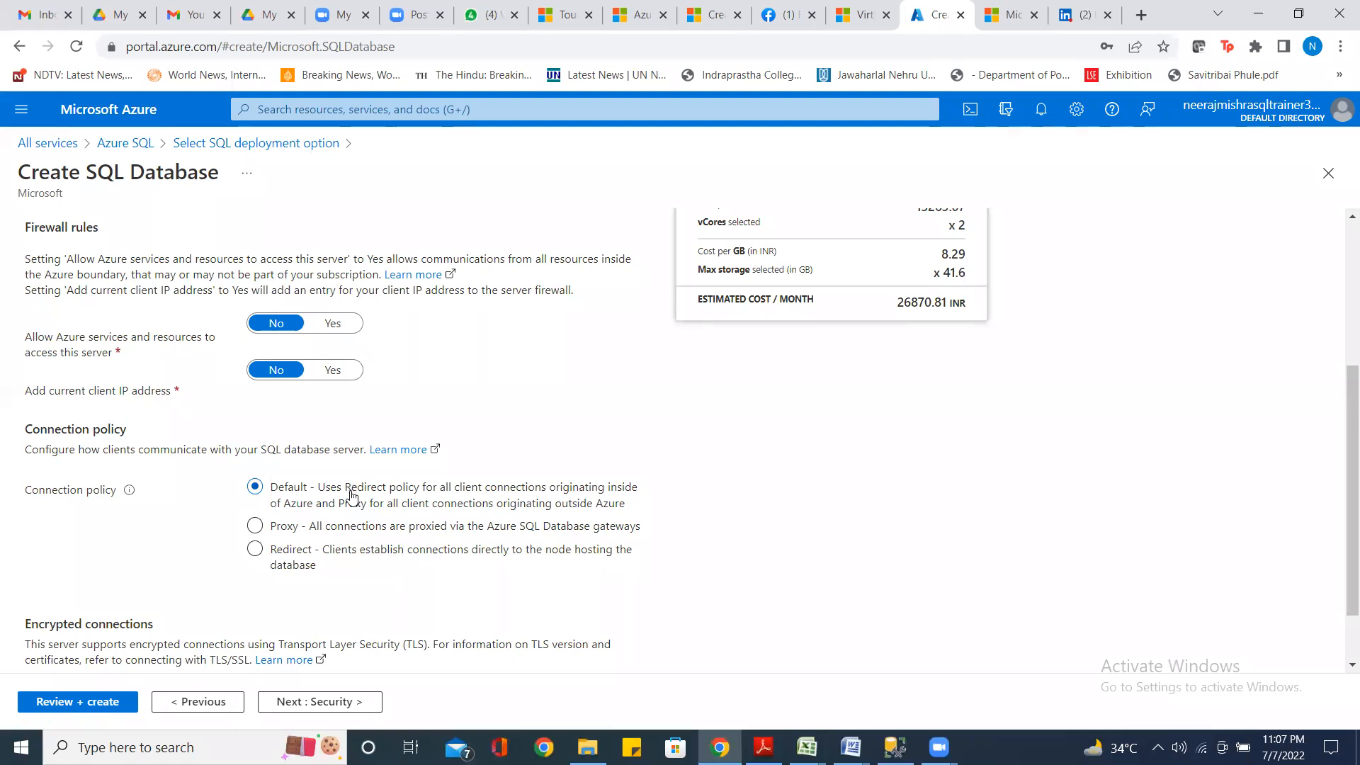
{"action": "left_click", "coordinate": [339, 372]}
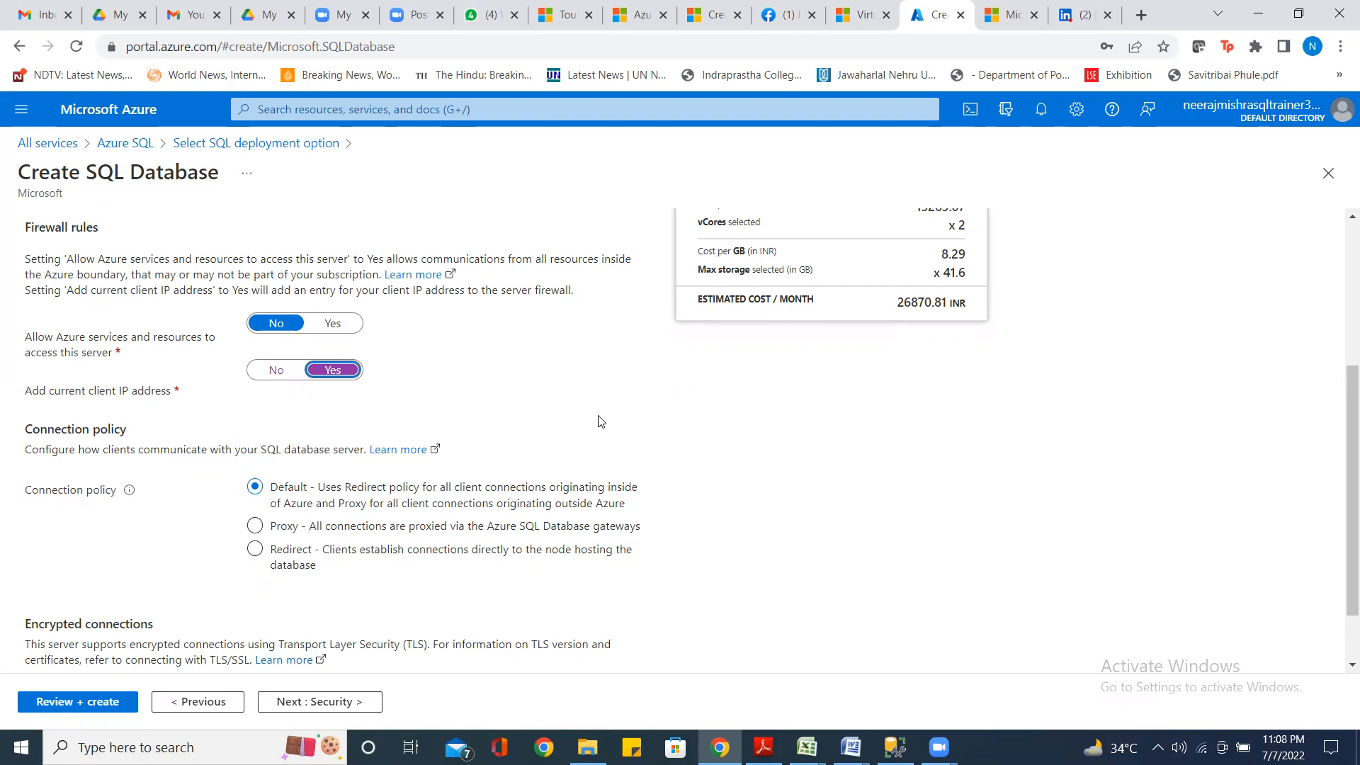
{"action": "scroll", "coordinate": [468, 579], "scroll_direction": "down", "scroll_amount": 1}
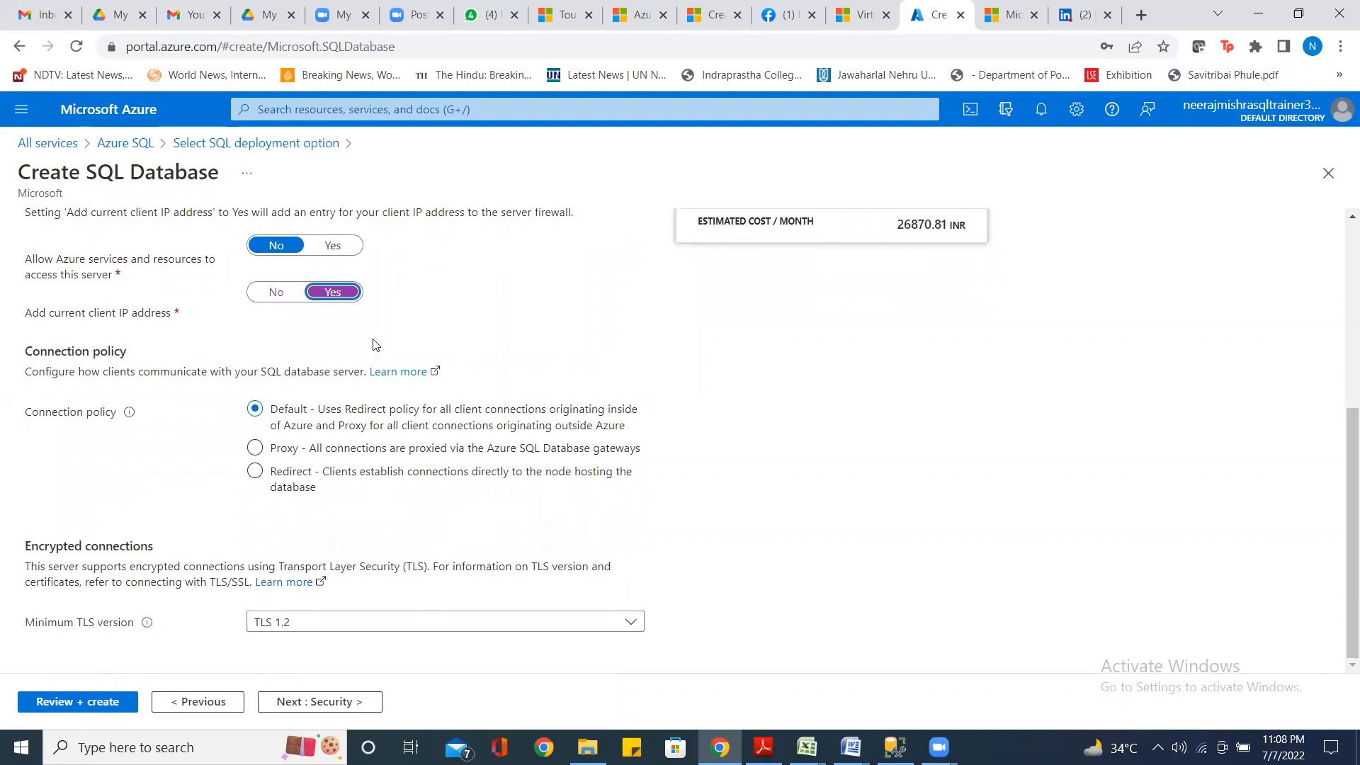
{"action": "left_click", "coordinate": [350, 701]}
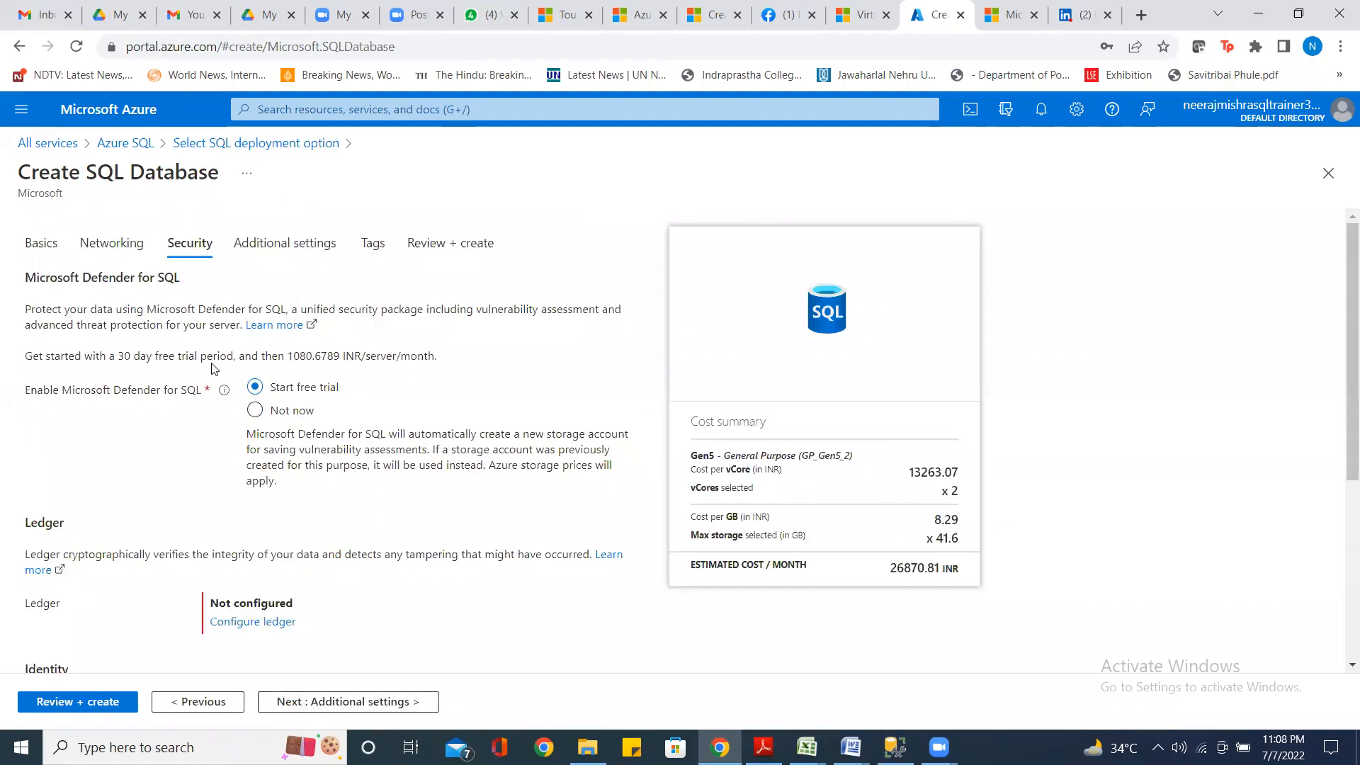
Choose Not now for the Microsoft Defender for SQL trial and move to Additional settings
{"action": "left_click", "coordinate": [254, 410]}
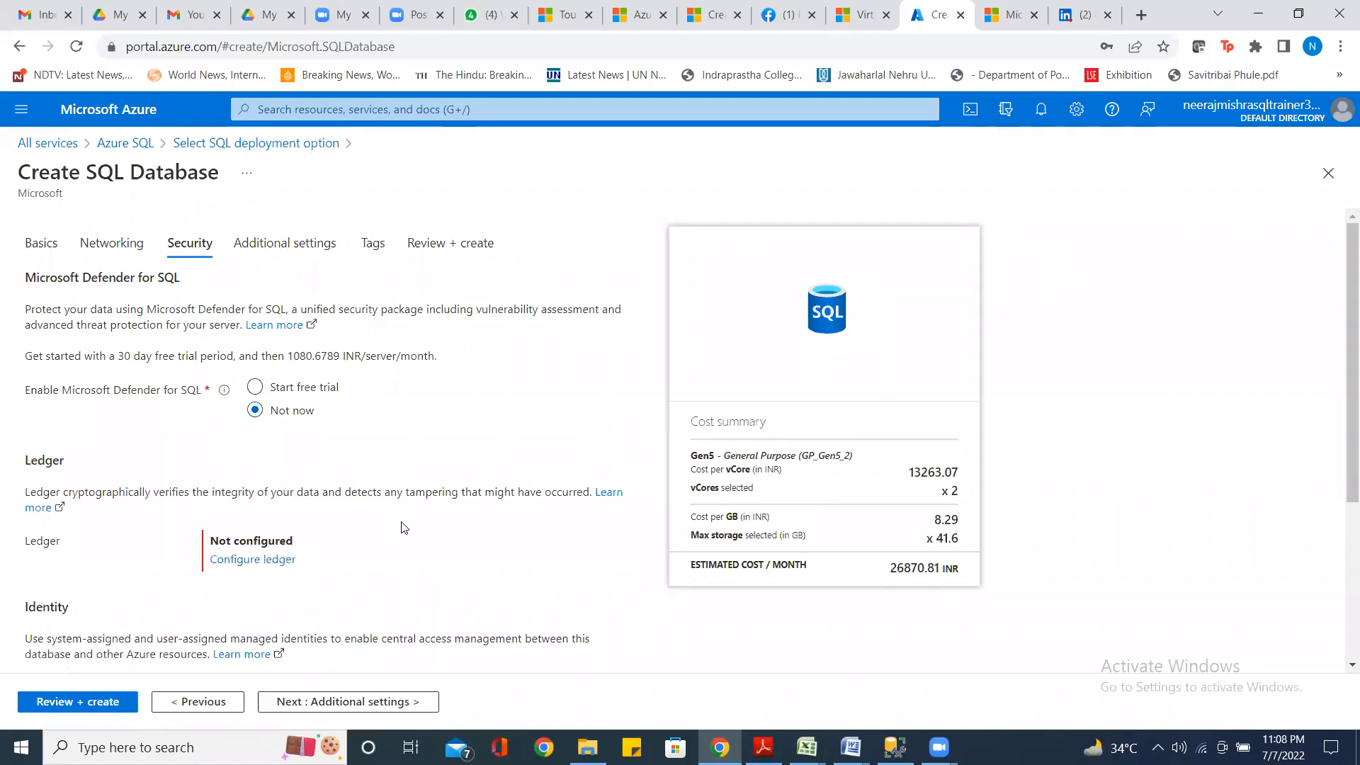
{"action": "scroll", "coordinate": [398, 523], "scroll_direction": "down", "scroll_amount": 4}
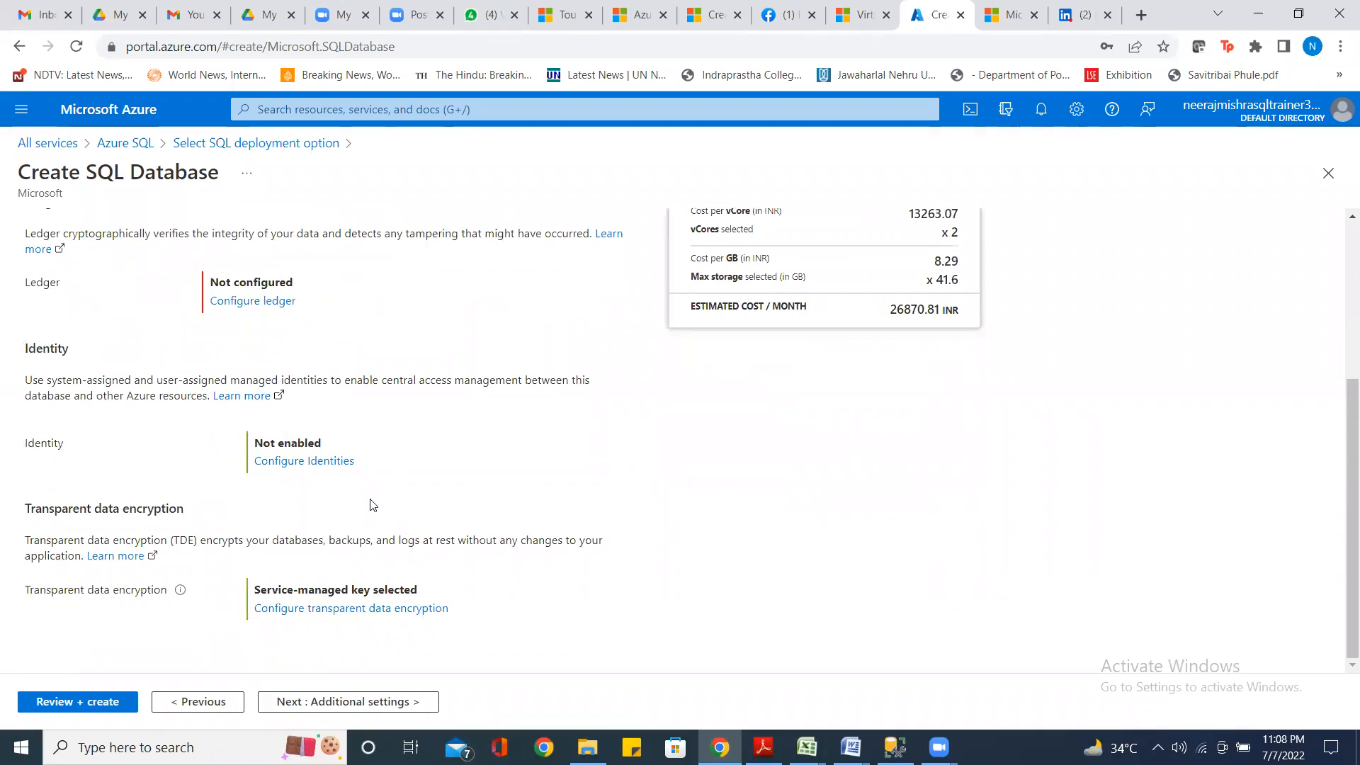
{"action": "left_click", "coordinate": [344, 703]}
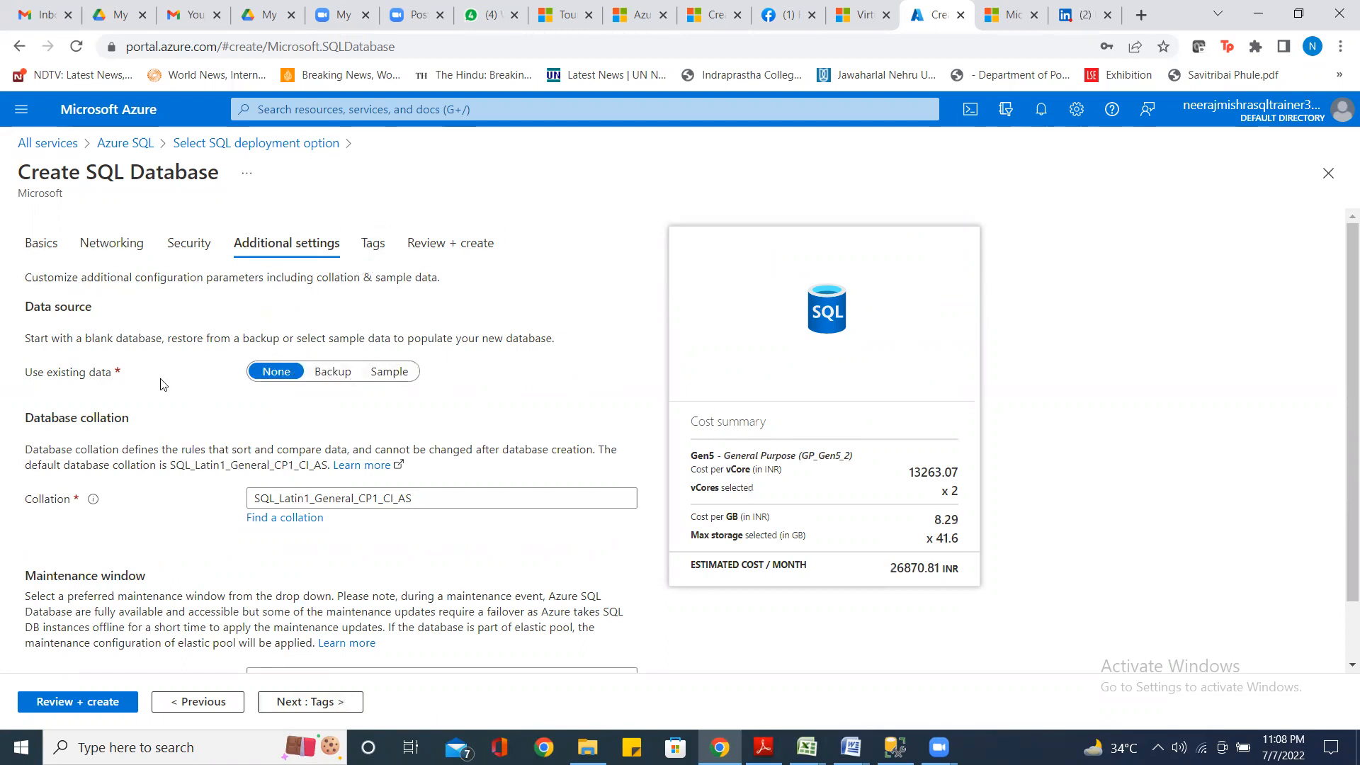
{"action": "left_click", "coordinate": [276, 374]}
{"action": "left_click", "coordinate": [338, 415]}
{"action": "left_click", "coordinate": [440, 496]}
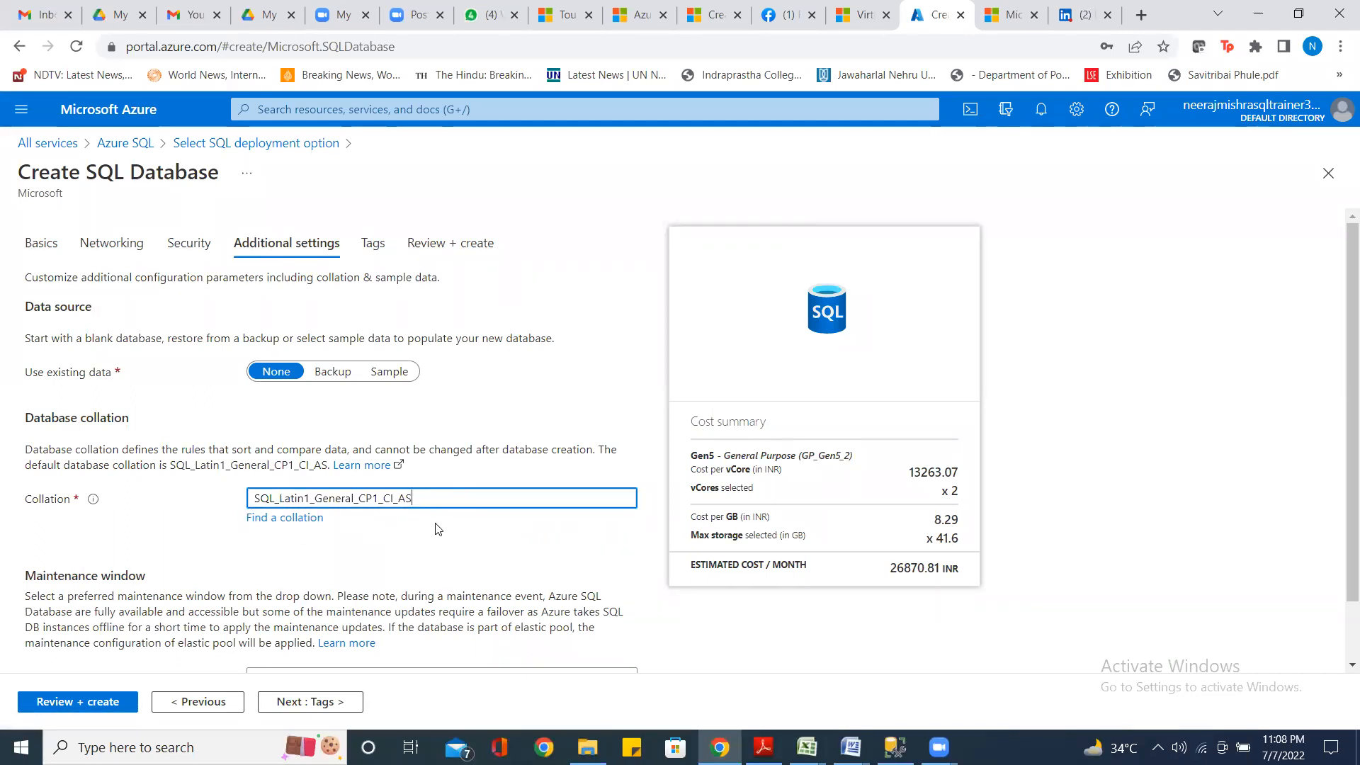
{"action": "scroll", "coordinate": [429, 566], "scroll_direction": "down", "scroll_amount": 1}
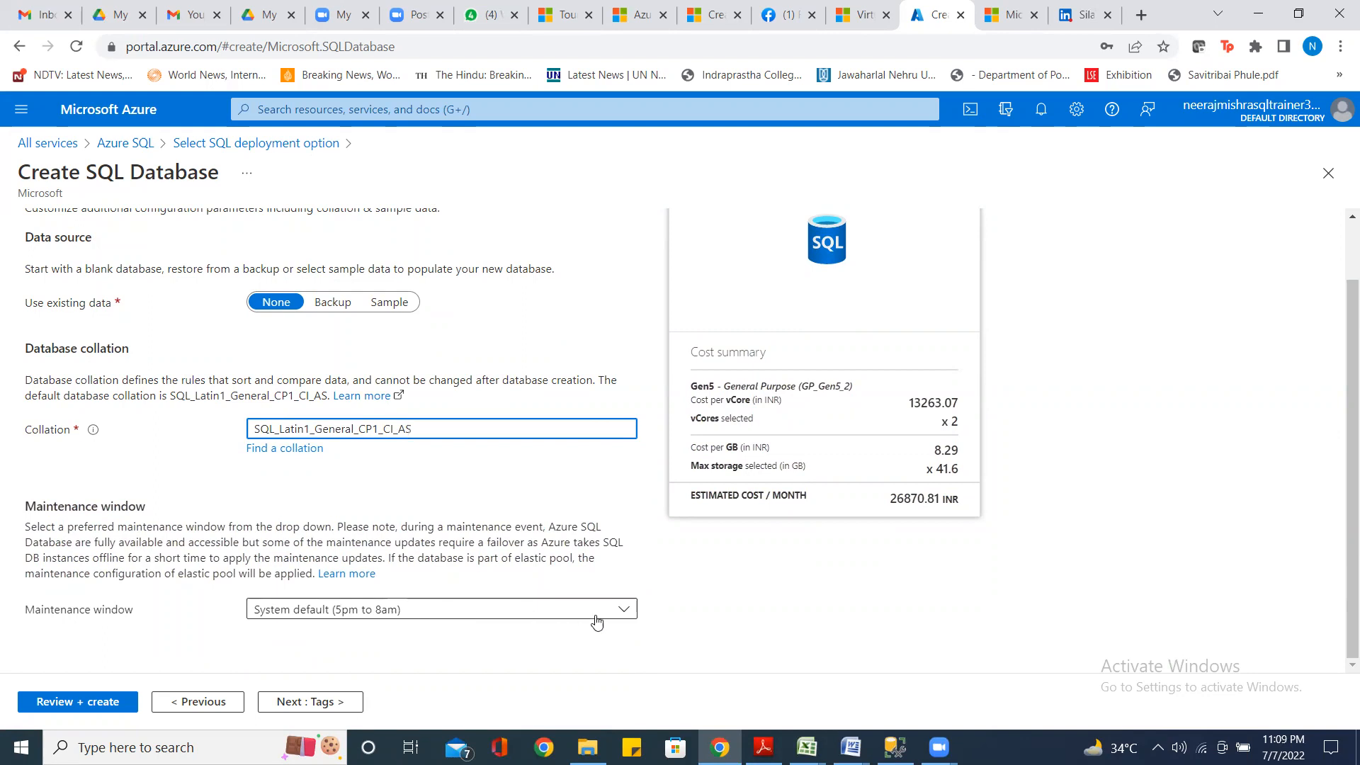
{"action": "left_click", "coordinate": [626, 613]}
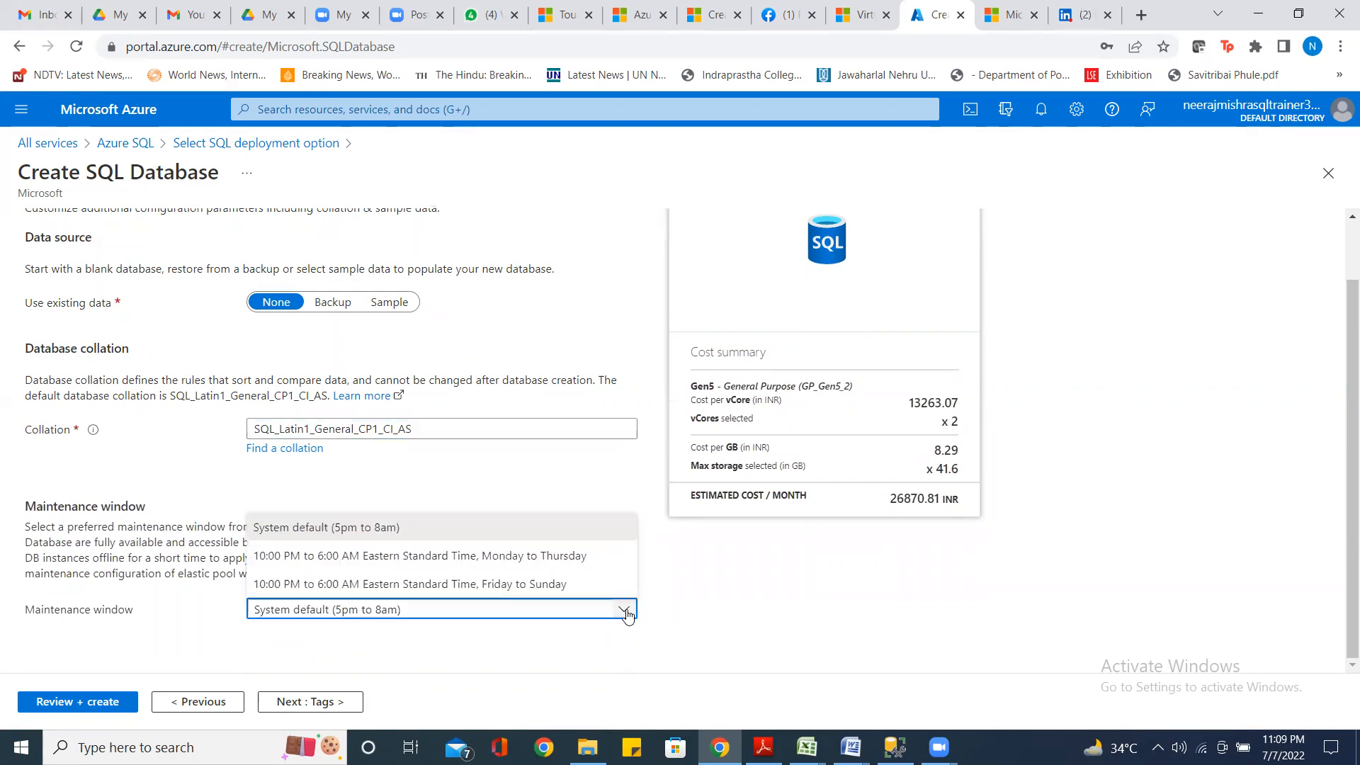
{"action": "left_click", "coordinate": [749, 582]}
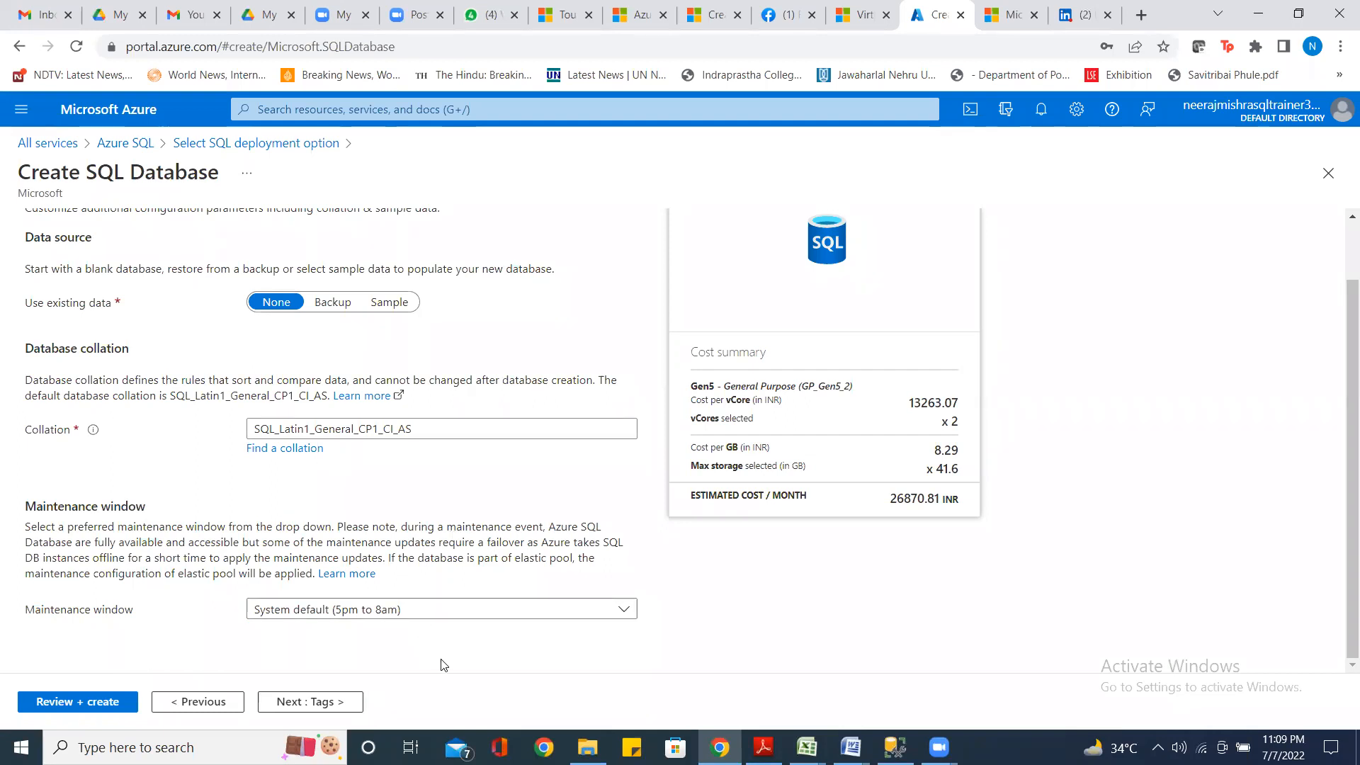
{"action": "left_click", "coordinate": [327, 702]}
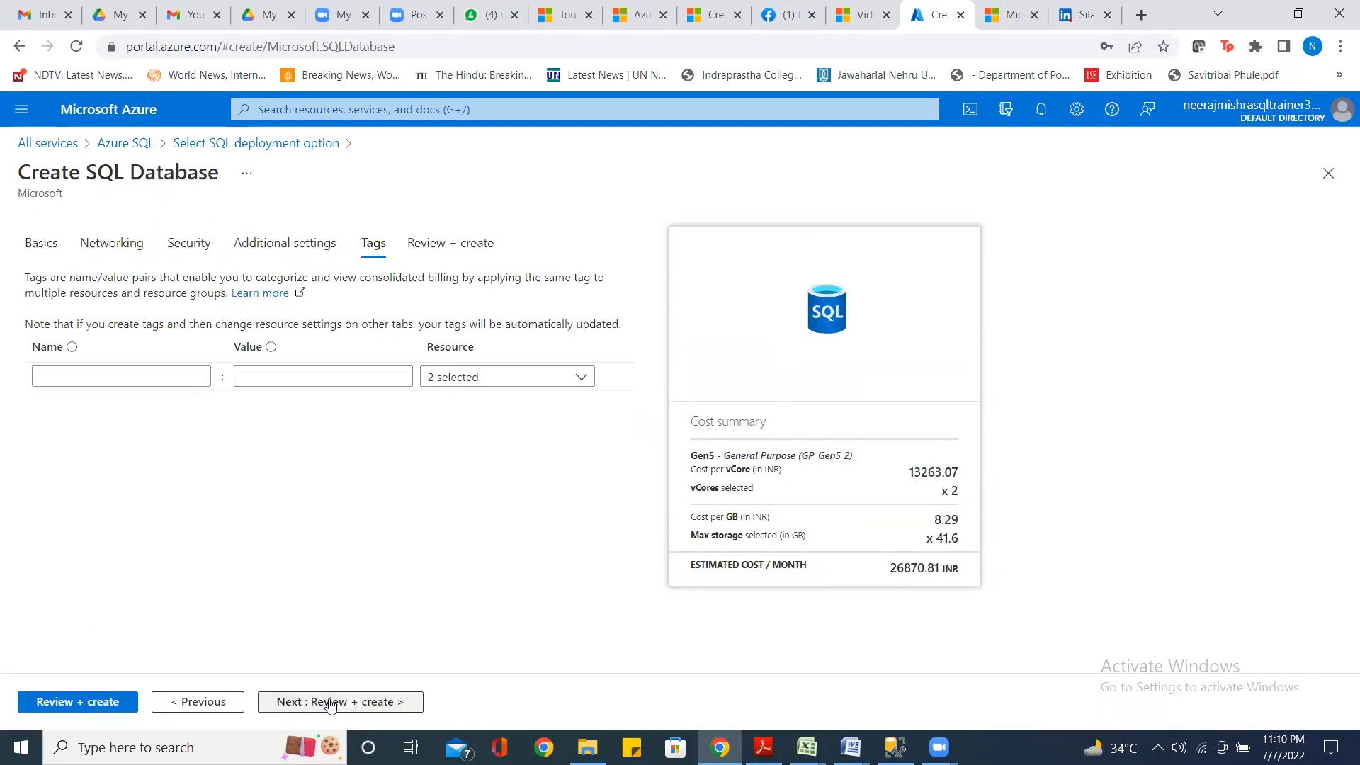
{"action": "left_click", "coordinate": [354, 696]}
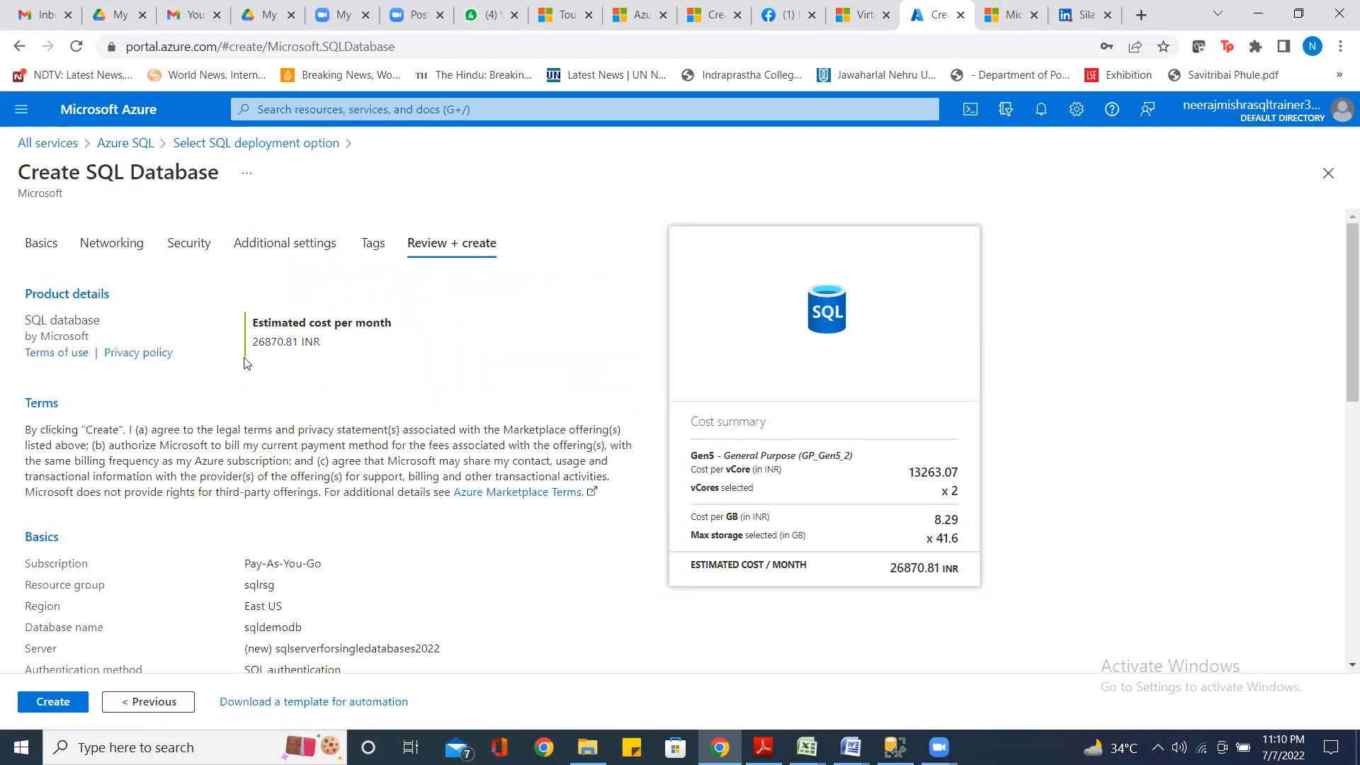
{"action": "left_click_drag", "start_coordinate": [252, 342], "coordinate": [328, 351]}
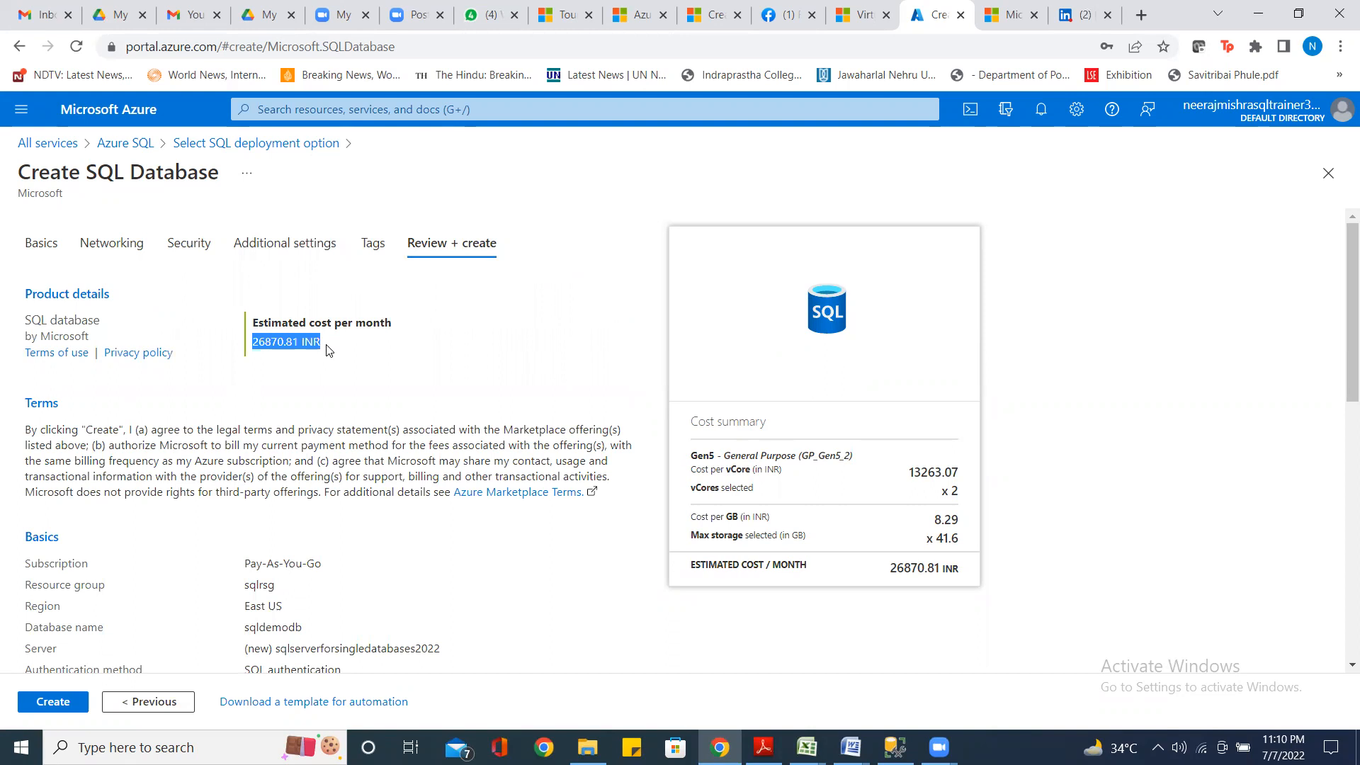
{"action": "left_click", "coordinate": [230, 371]}
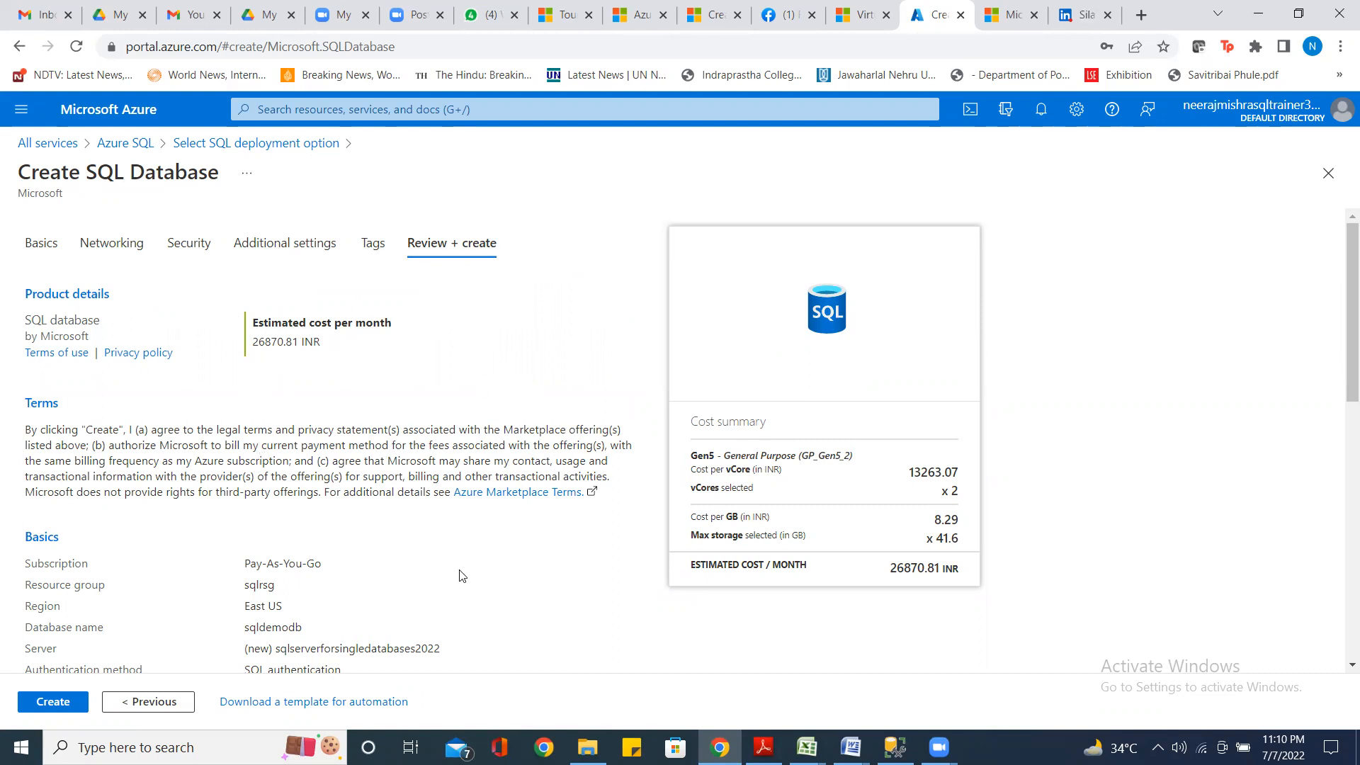
{"action": "scroll", "coordinate": [461, 575], "scroll_direction": "down", "scroll_amount": 8}
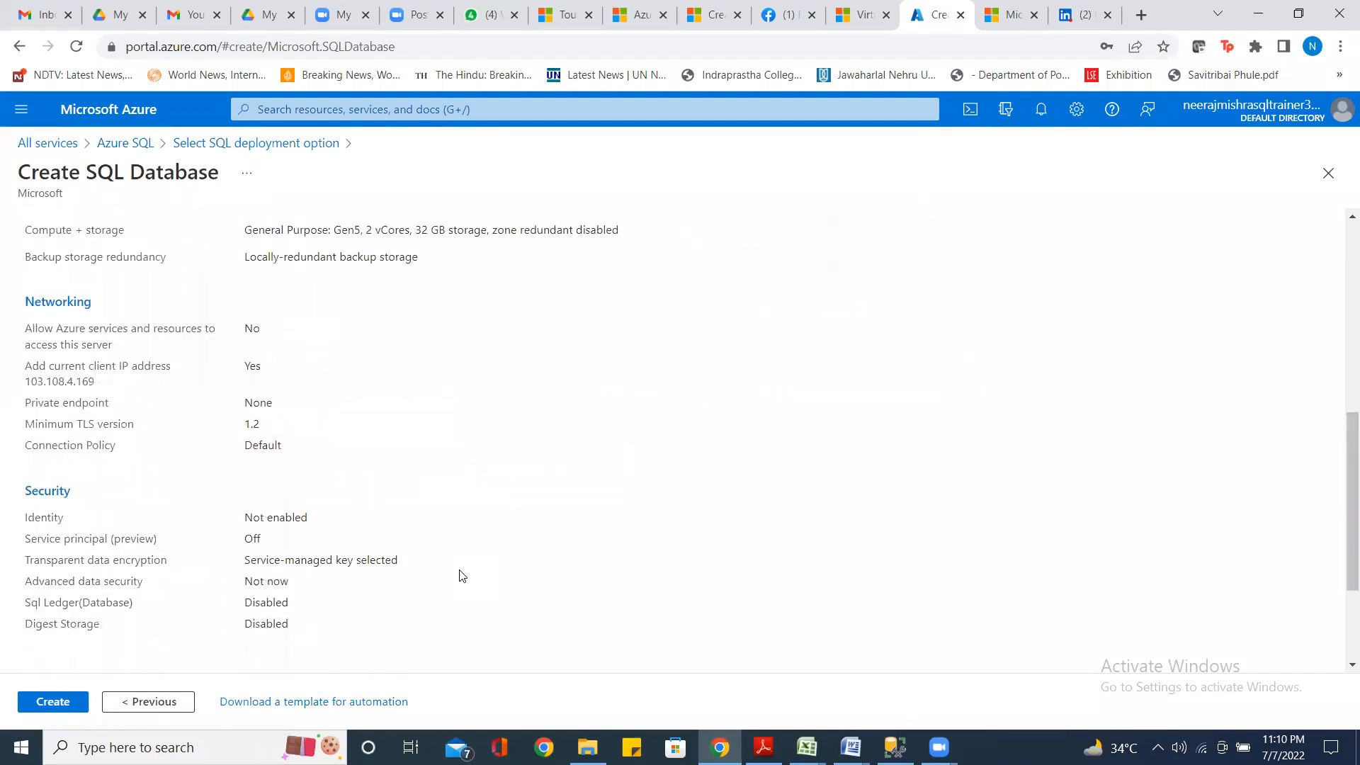
{"action": "scroll", "coordinate": [461, 575], "scroll_direction": "down", "scroll_amount": 2}
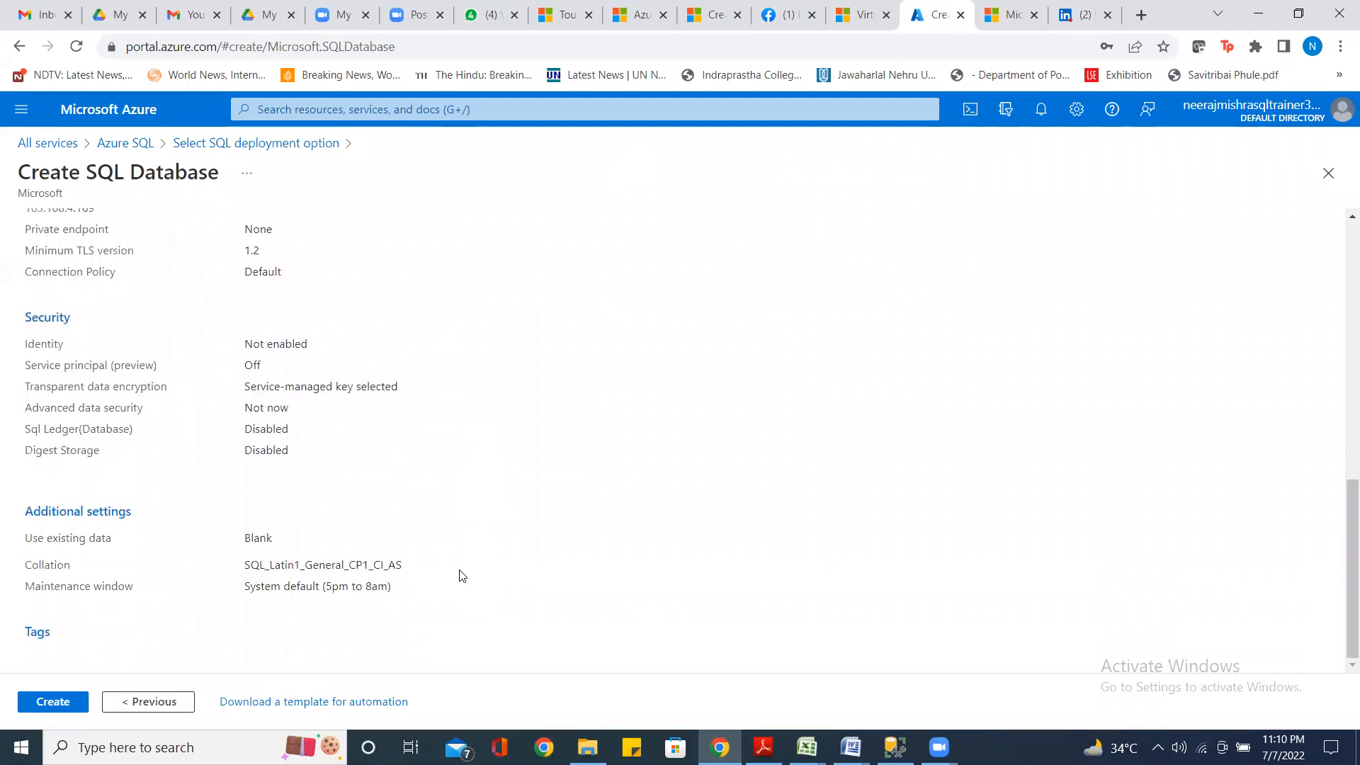
Create the sqldemodb database from the Review + create summary and wait for deployment
{"action": "left_click", "coordinate": [49, 699]}
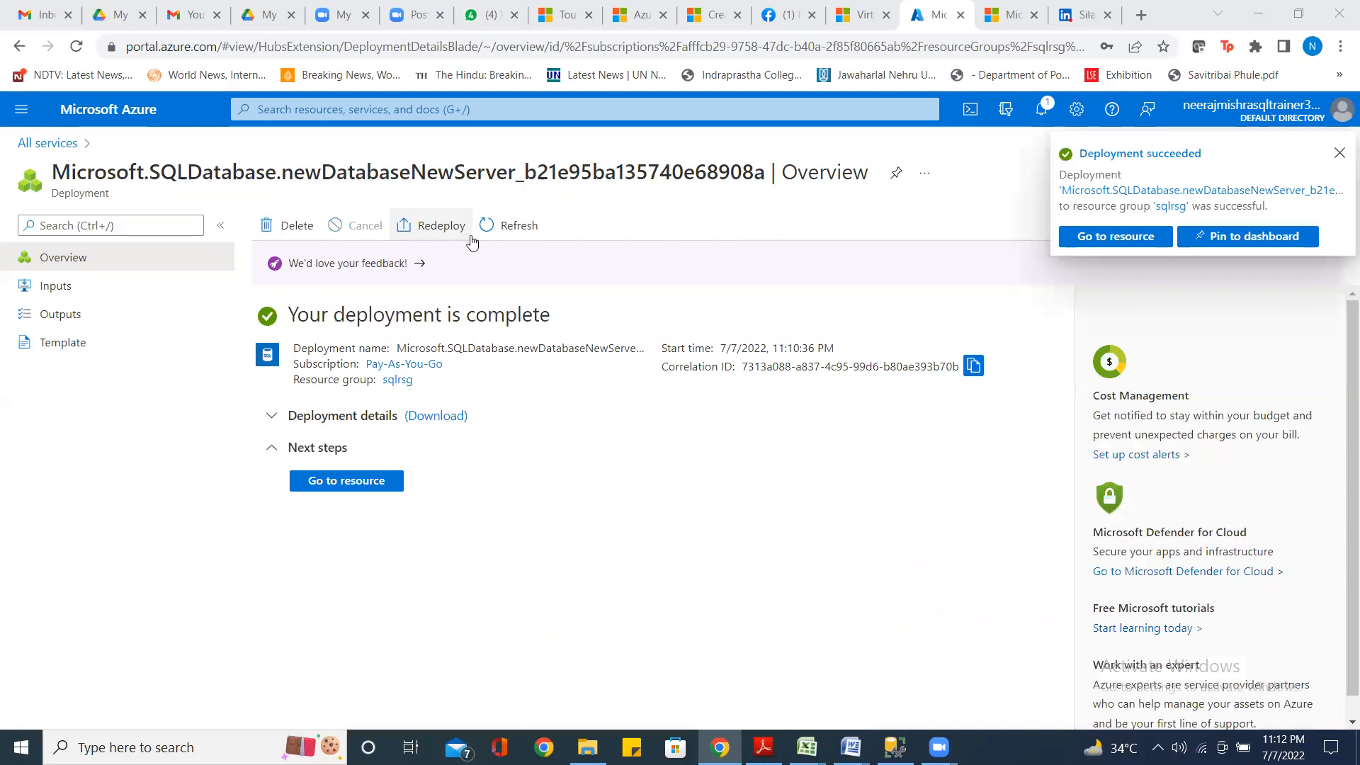
Dismiss the Deployment succeeded notification and go to the sqldemodb resource
{"action": "left_click", "coordinate": [1337, 154]}
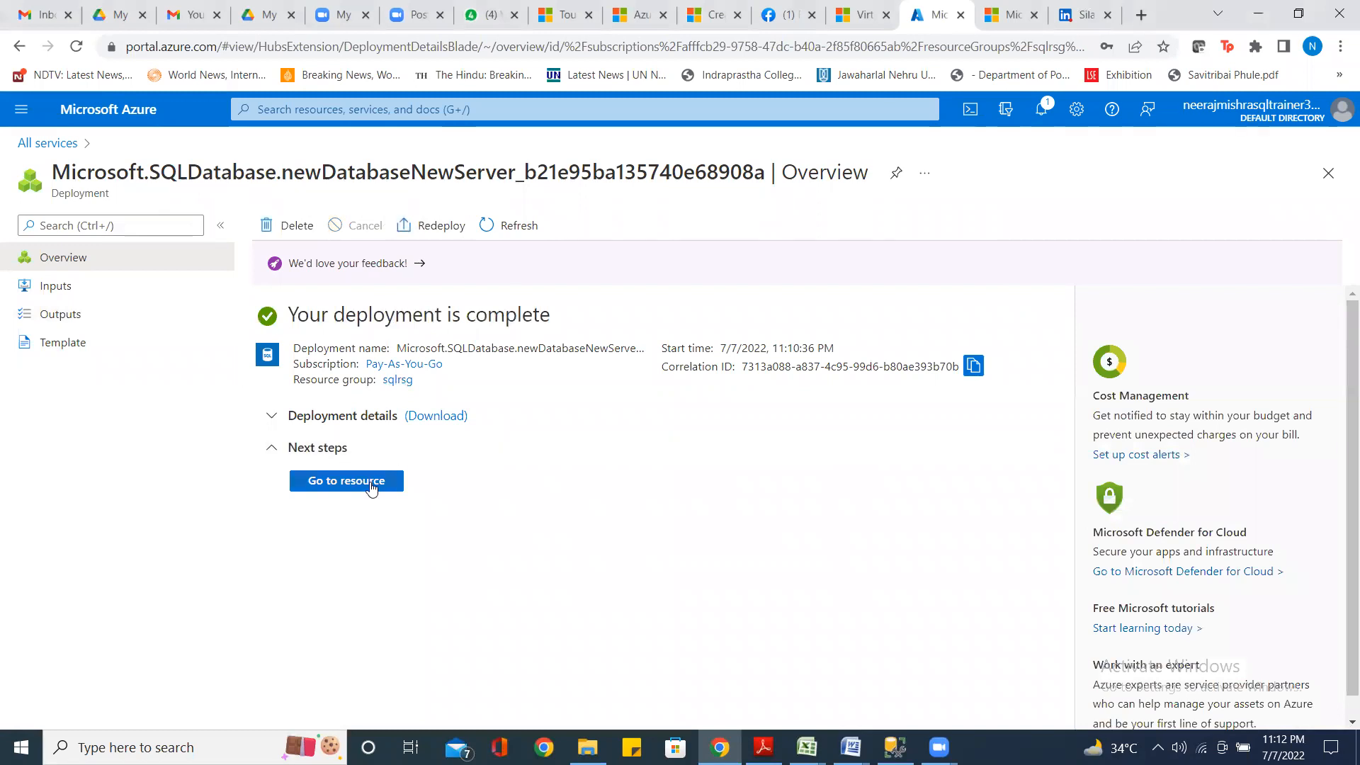
{"action": "left_click", "coordinate": [369, 484]}
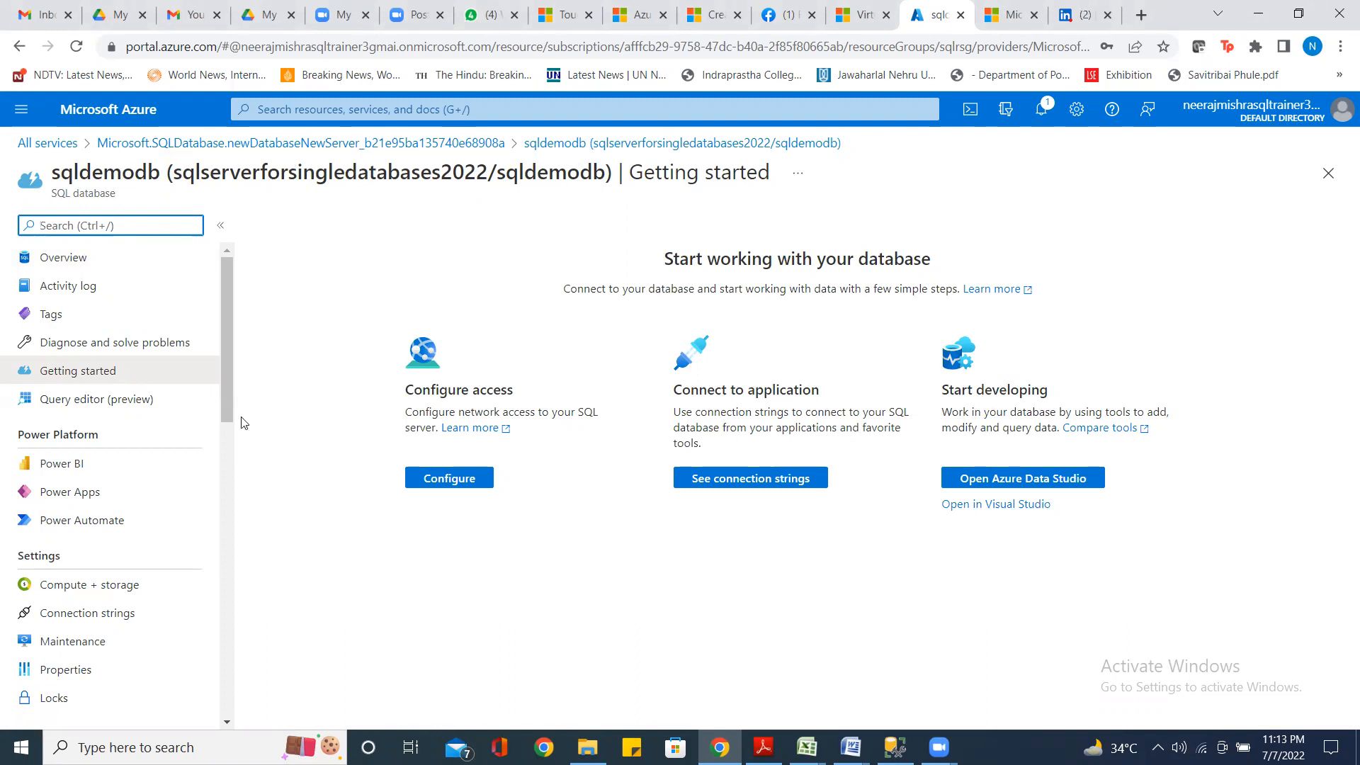
Search the portal for 'azure sql', open the Azure SQL list and widen its Resource type column
{"action": "left_click", "coordinate": [37, 145]}
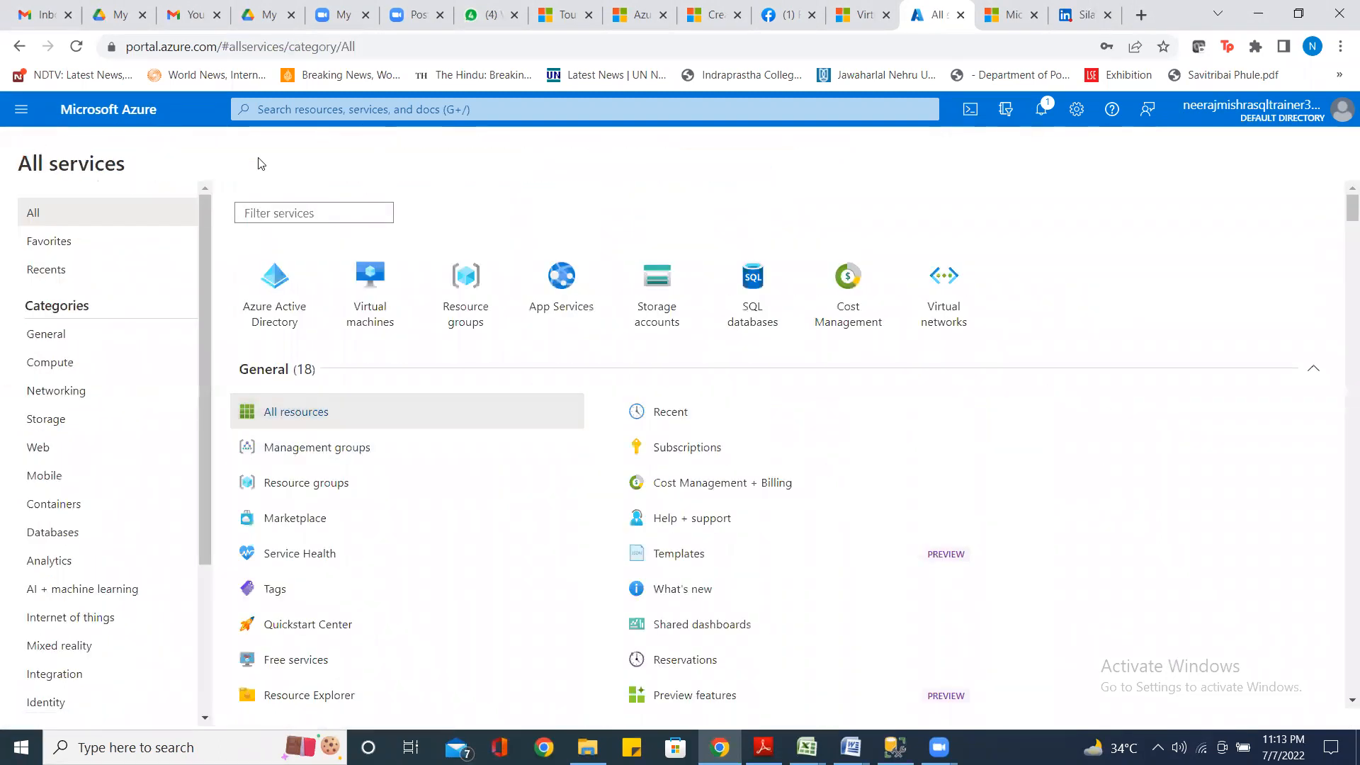
{"action": "left_click", "coordinate": [287, 105]}
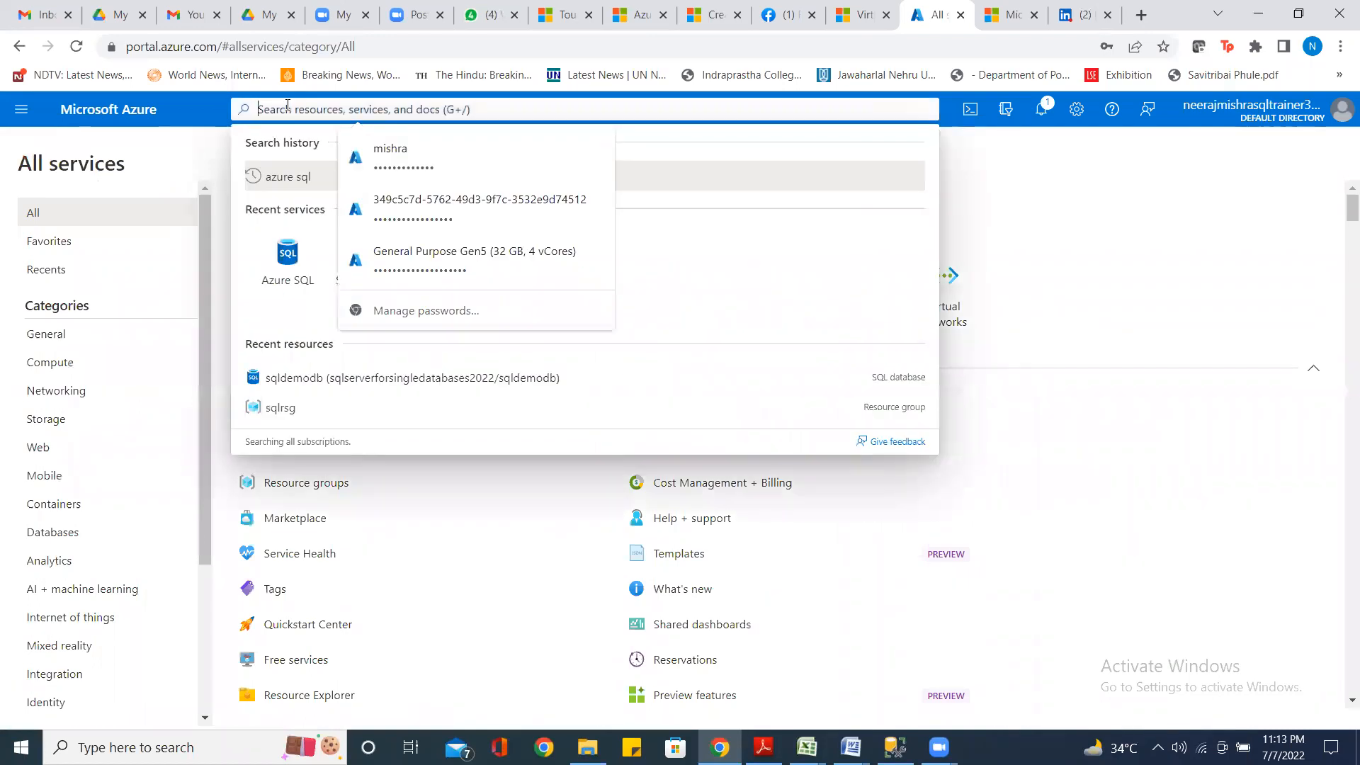
{"action": "type", "text": "azure"}
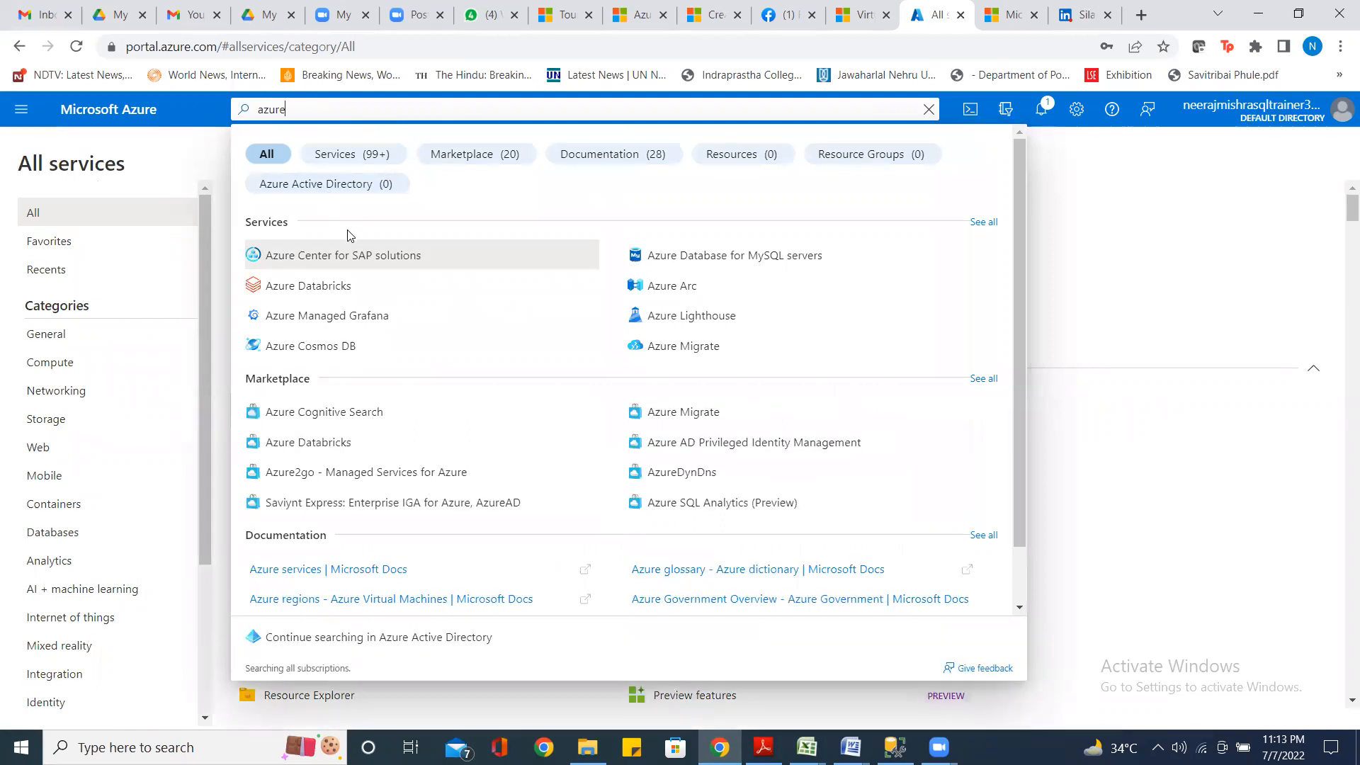
{"action": "type", "text": " sql"}
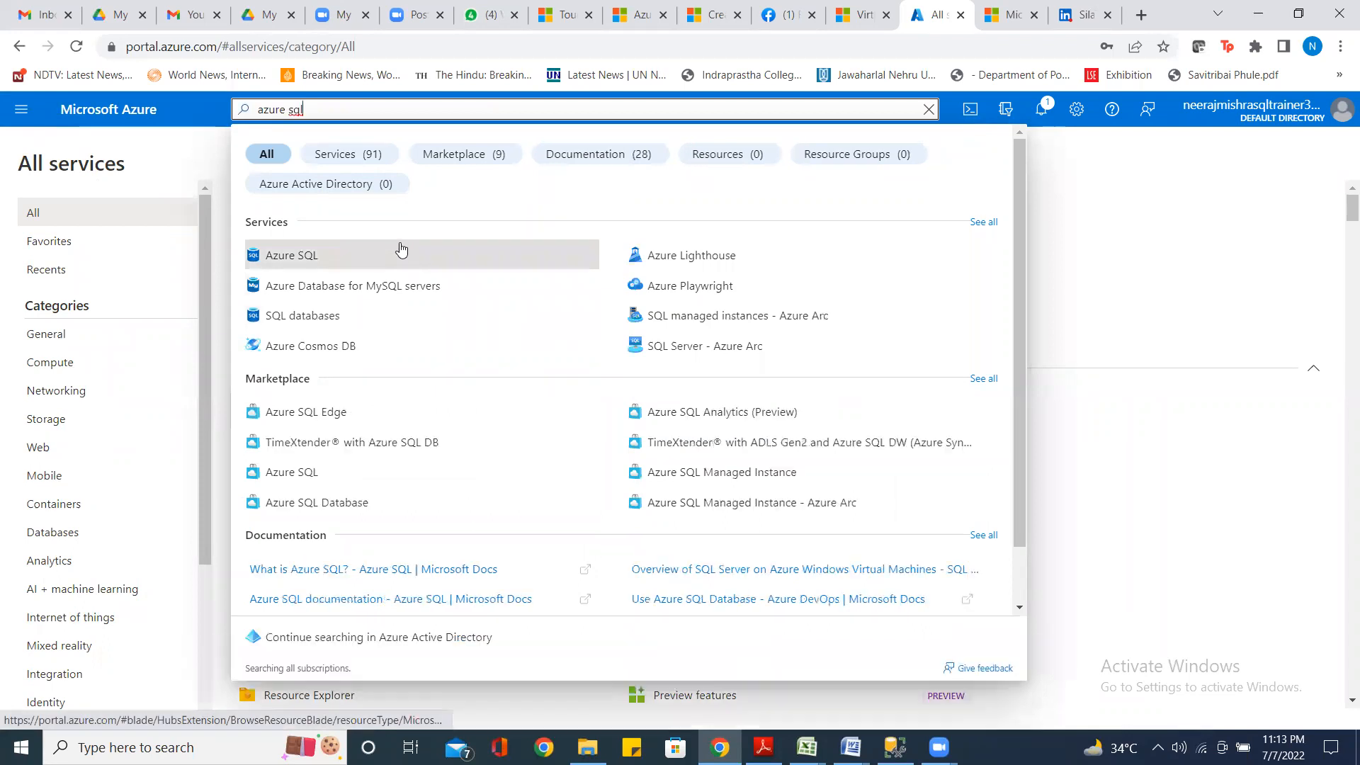
{"action": "left_click", "coordinate": [279, 267]}
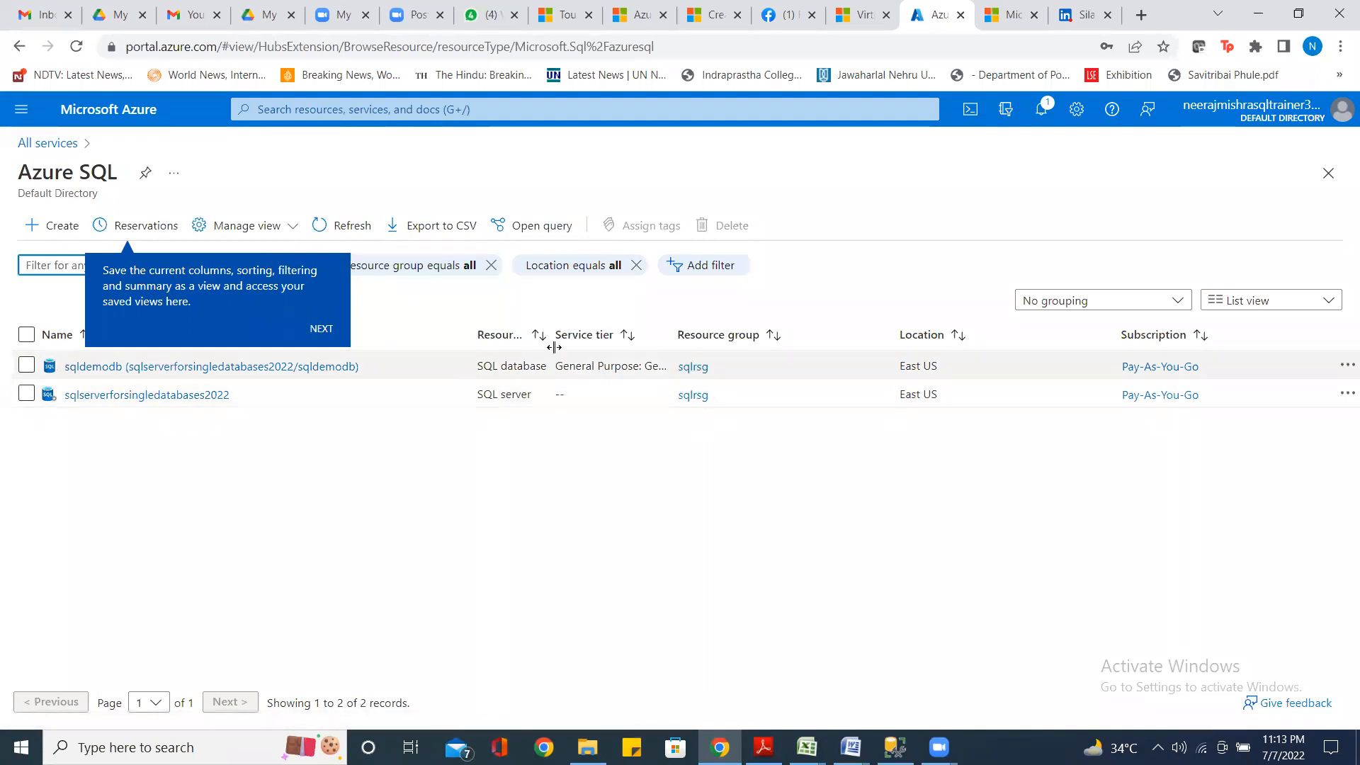
{"action": "left_click_drag", "start_coordinate": [554, 347], "coordinate": [651, 348]}
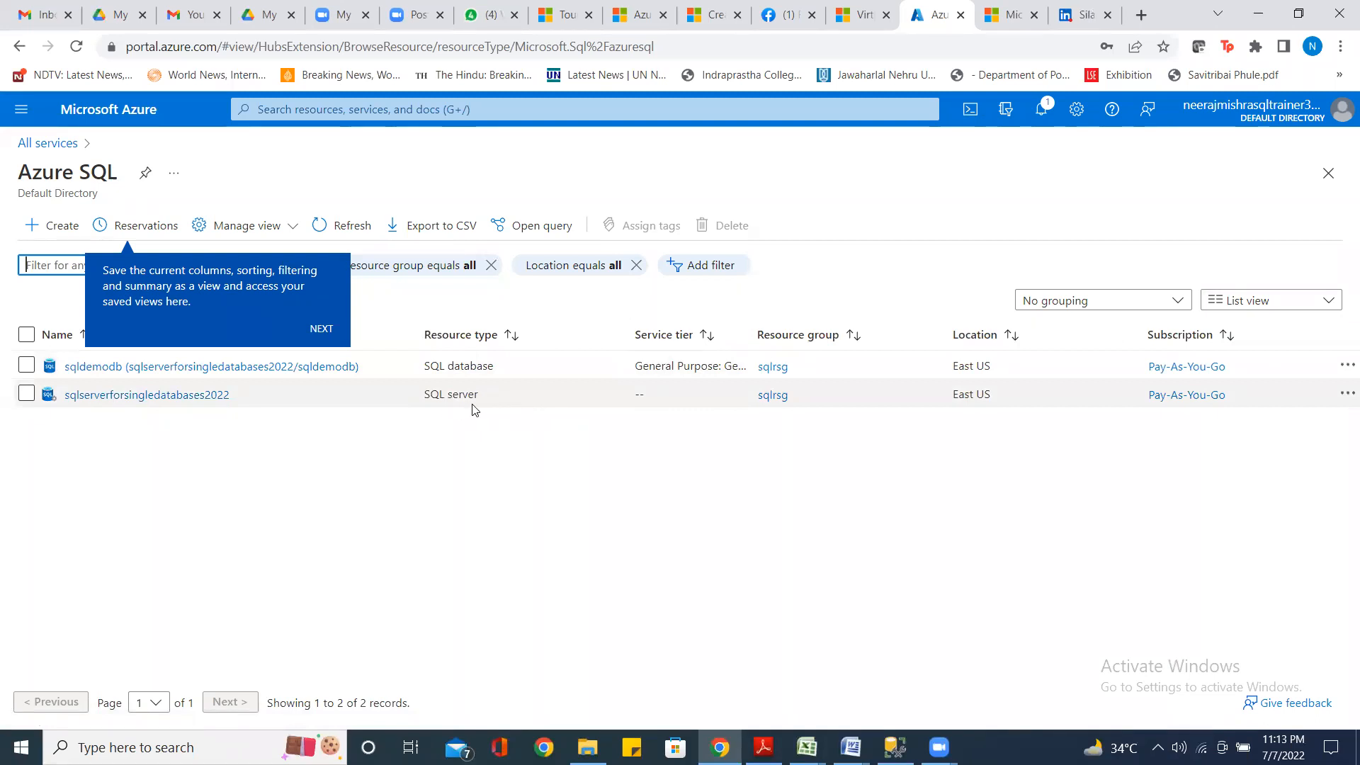
Open sqldemodb's overview and copy sqlserverforsingledatabases2022.database.windows.net to the clipboard
{"action": "left_click", "coordinate": [320, 367]}
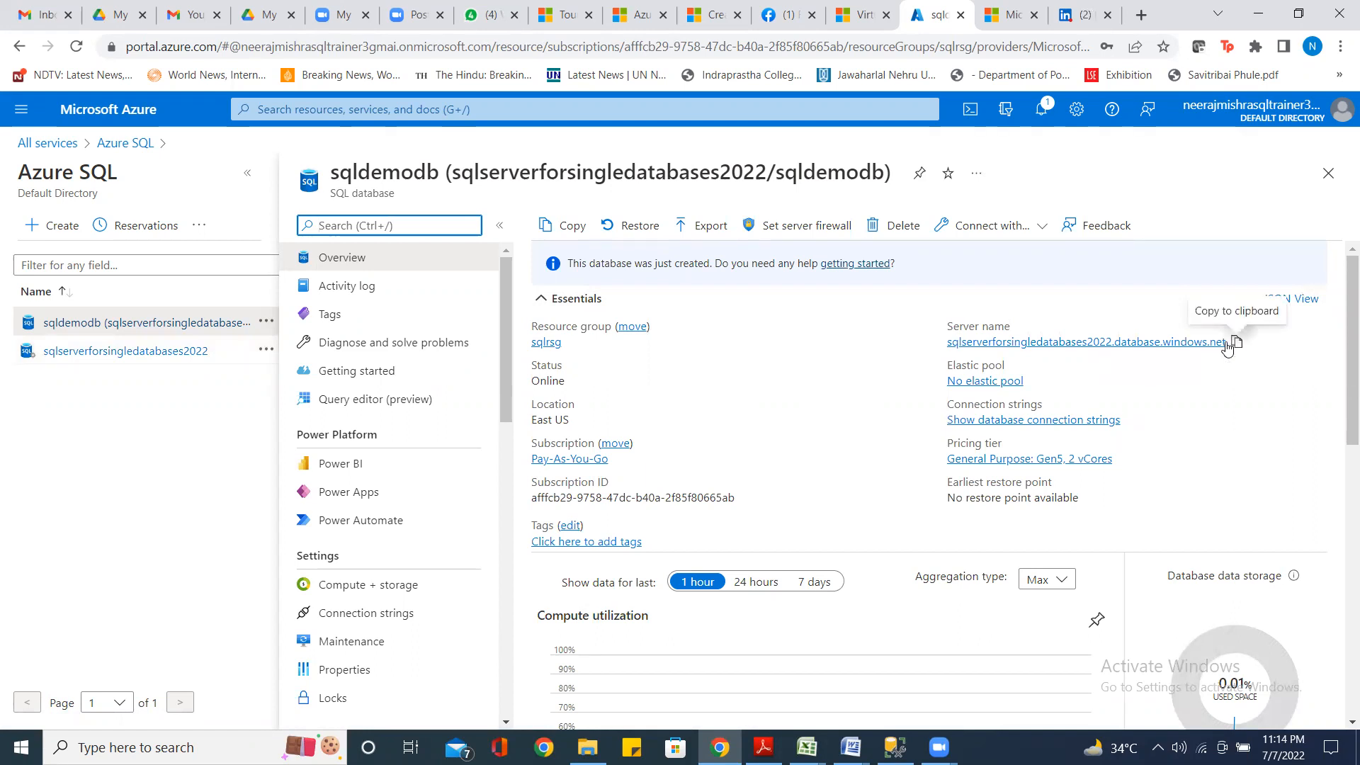
{"action": "left_click", "coordinate": [1237, 344]}
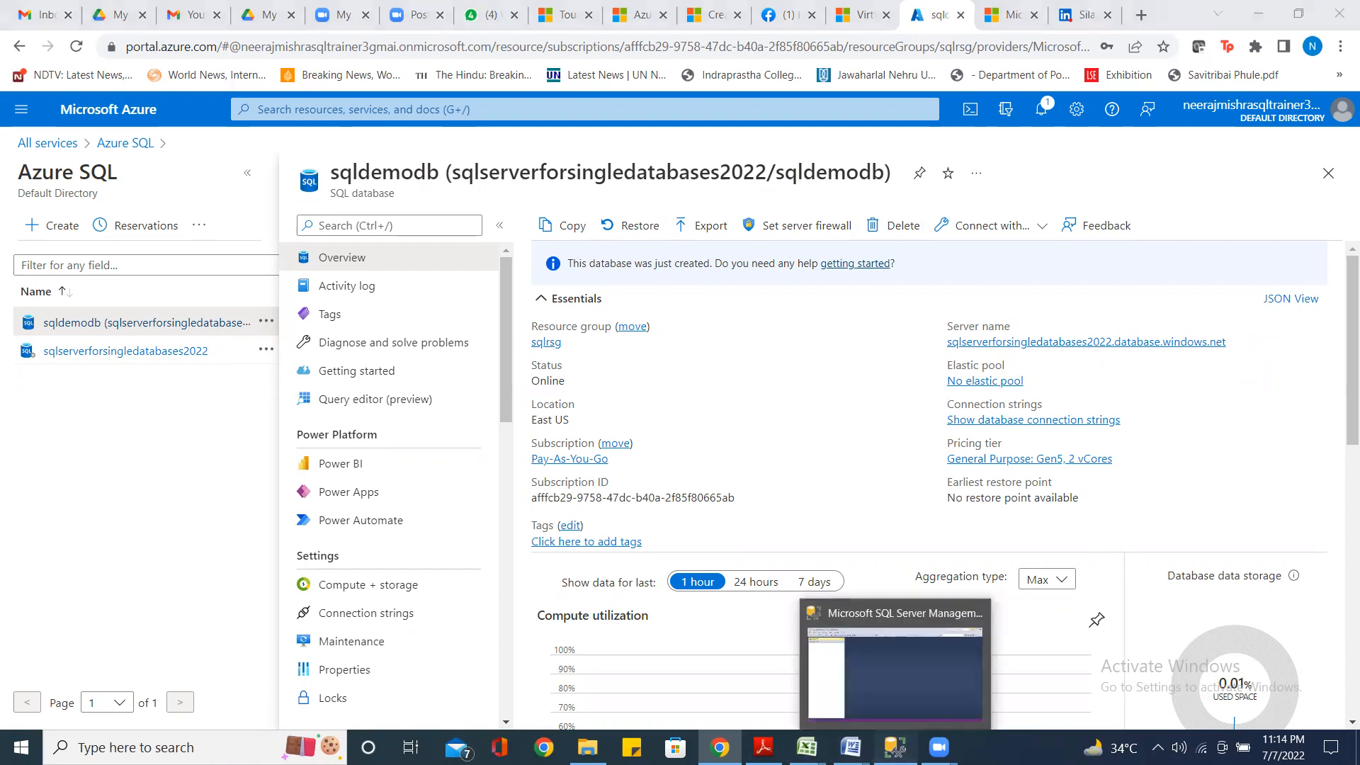
In SSMS, start a Database Engine connection to the pasted Azure server using SQL Server Authentication
{"action": "left_click", "coordinate": [894, 747]}
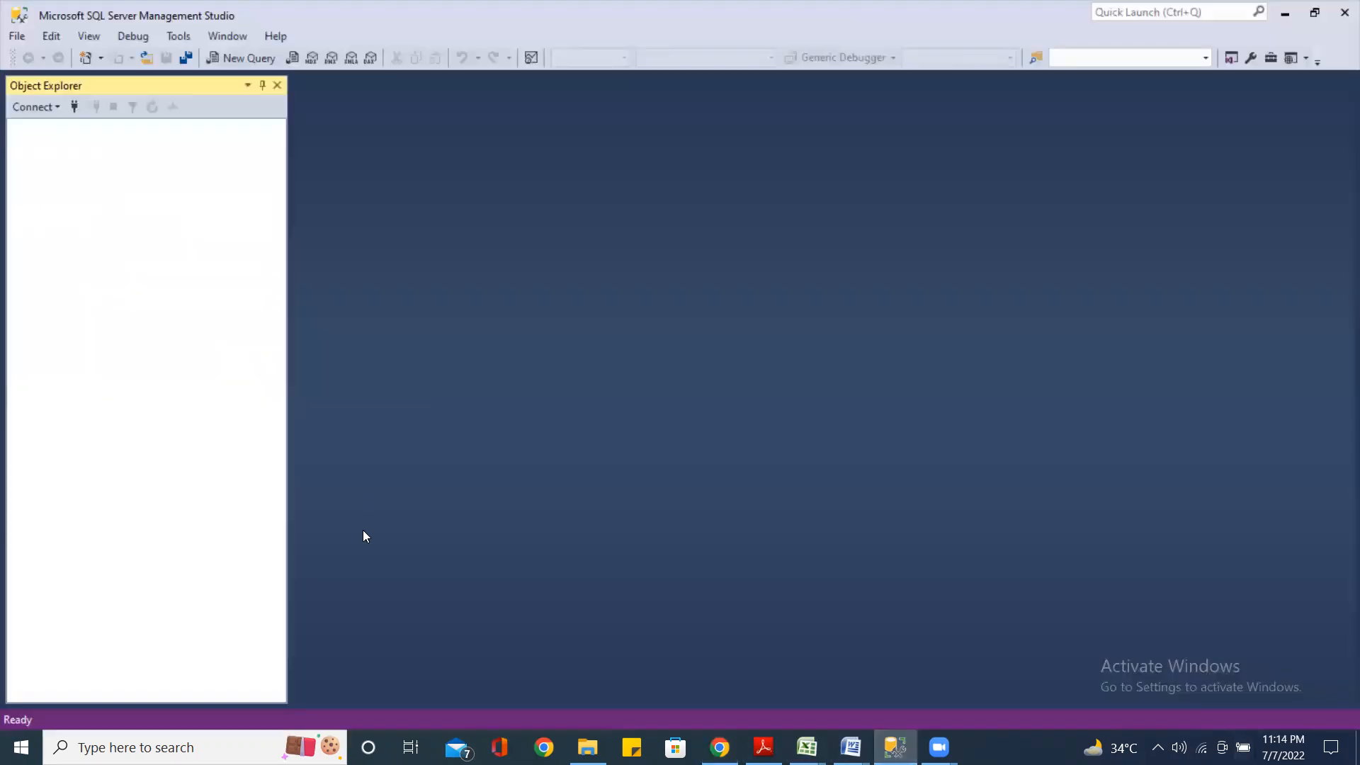
{"action": "left_click", "coordinate": [57, 107]}
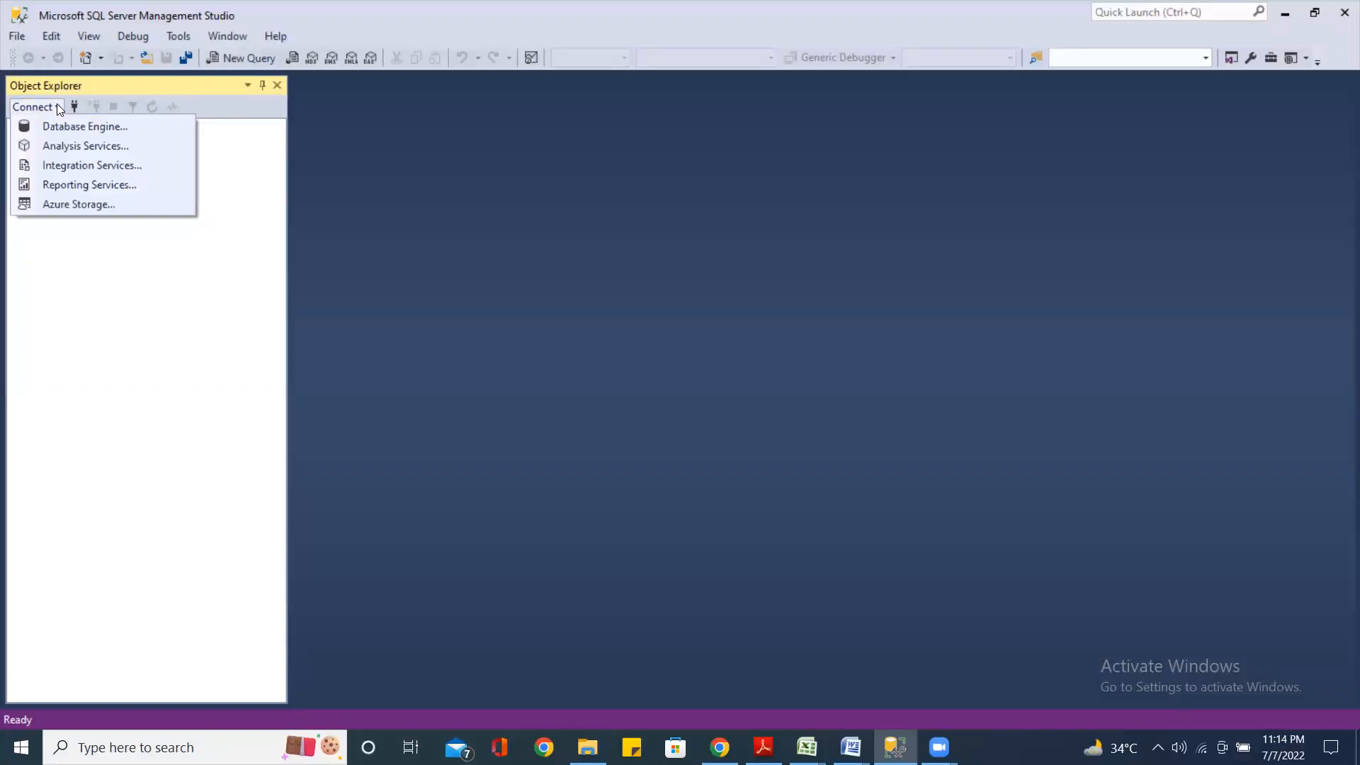
{"action": "left_click", "coordinate": [69, 126]}
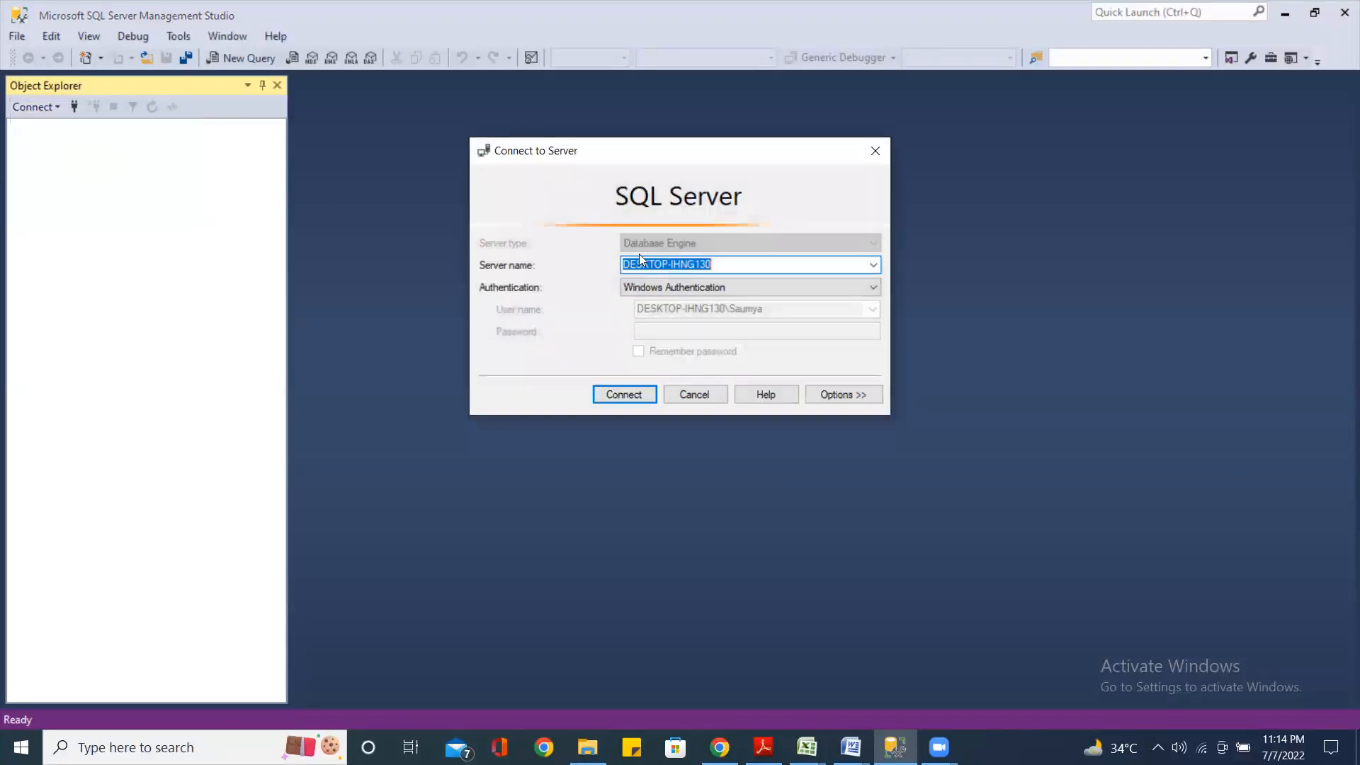
{"action": "key", "text": "ctrl+v"}
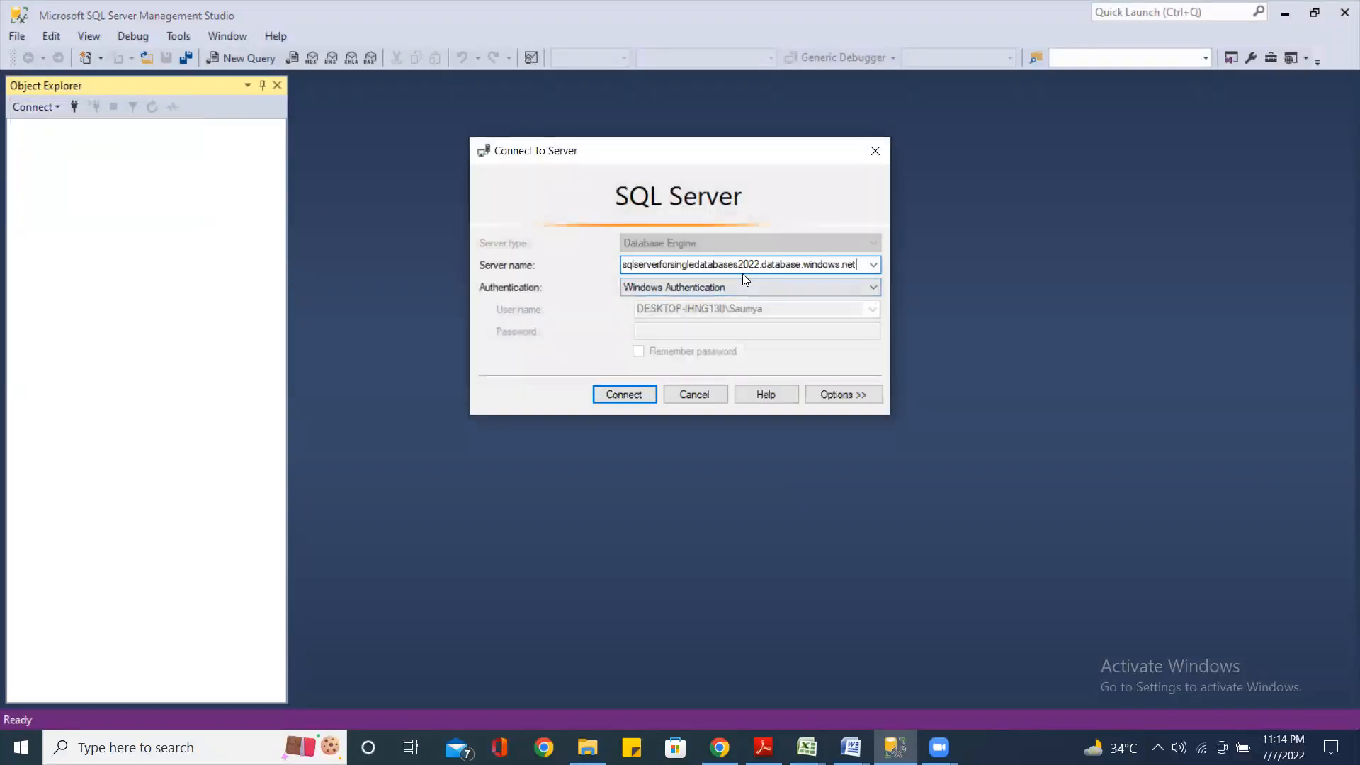
{"action": "left_click", "coordinate": [873, 287]}
{"action": "left_click", "coordinate": [729, 310]}
Enter the login name and password, reveal the extra options and keep the default database
{"action": "left_click", "coordinate": [702, 309]}
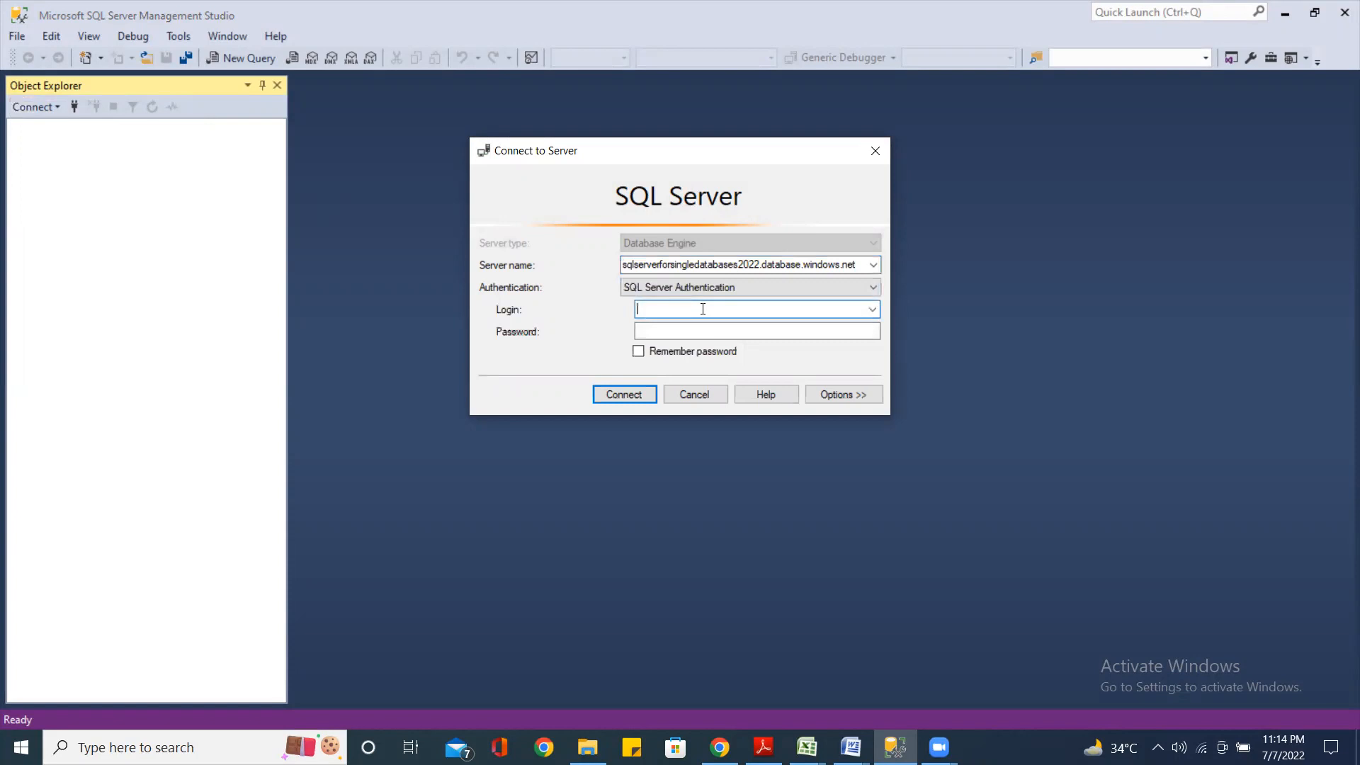
{"action": "type", "text": "saumya"}
{"action": "key", "text": "Tab"}
{"action": "type", "text": "***"}
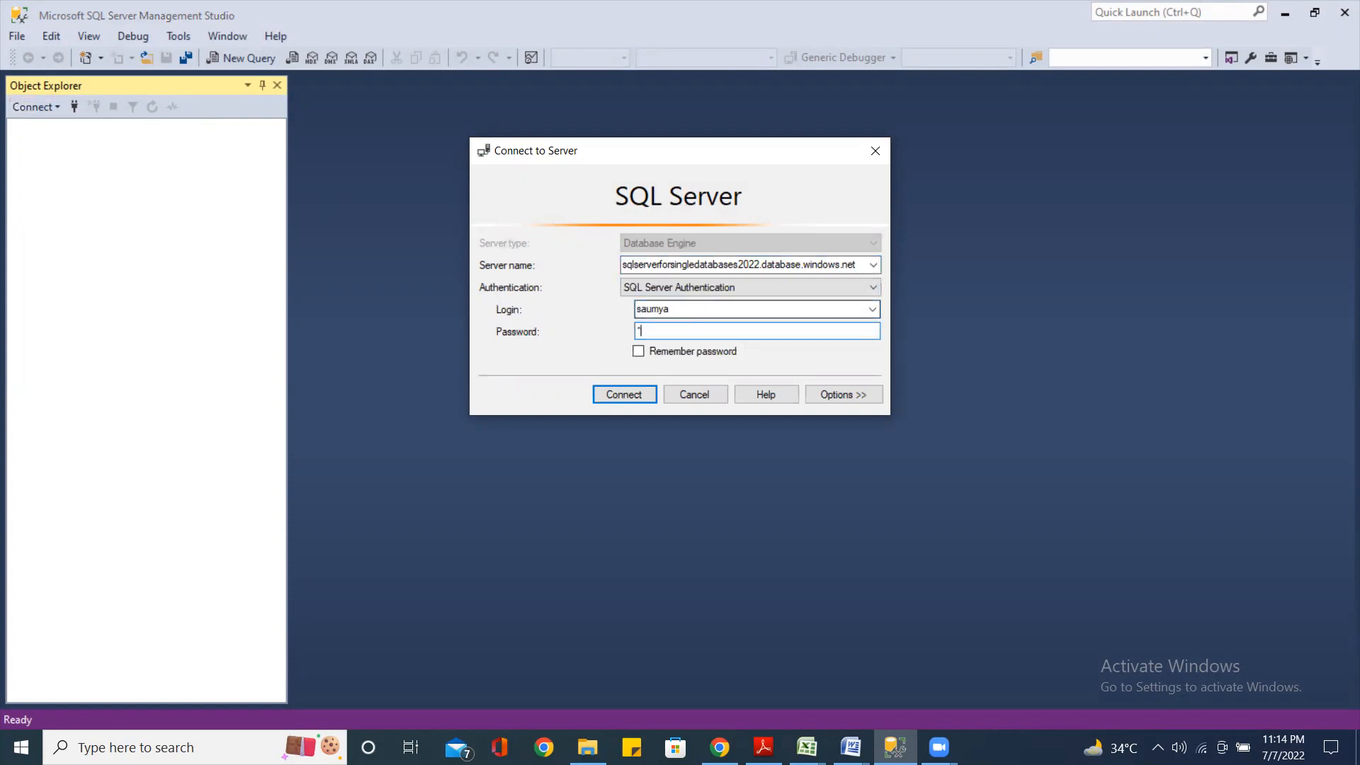
{"action": "type", "text": "******"}
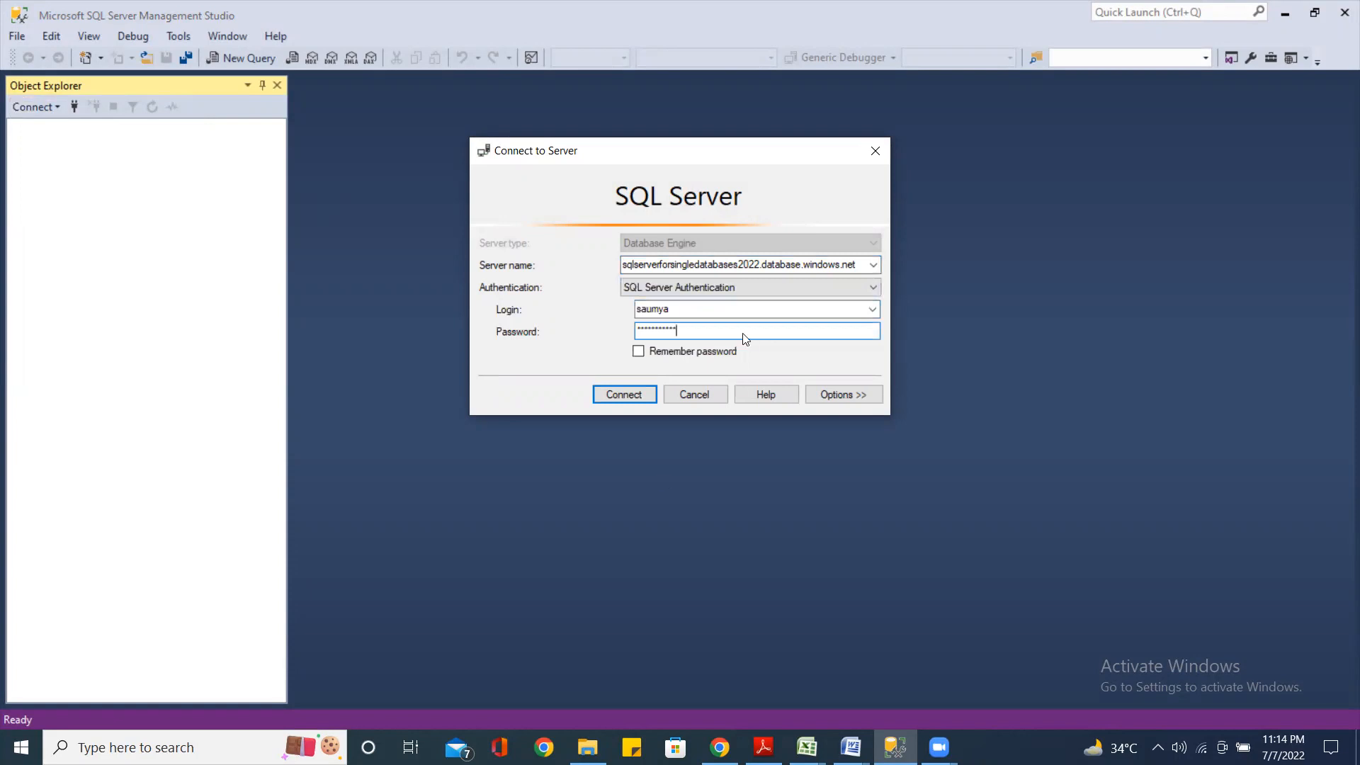
{"action": "left_click", "coordinate": [847, 393]}
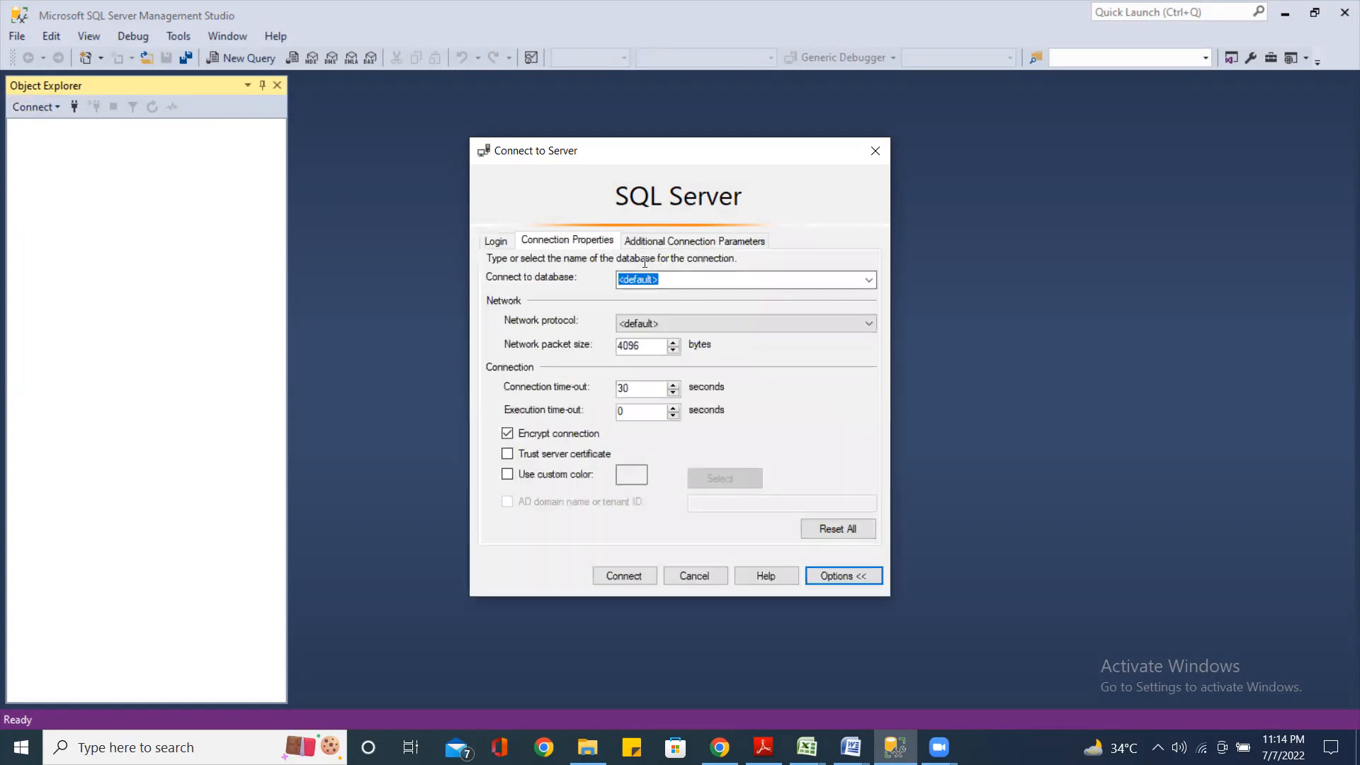
{"action": "left_click", "coordinate": [871, 285]}
{"action": "left_click", "coordinate": [871, 285]}
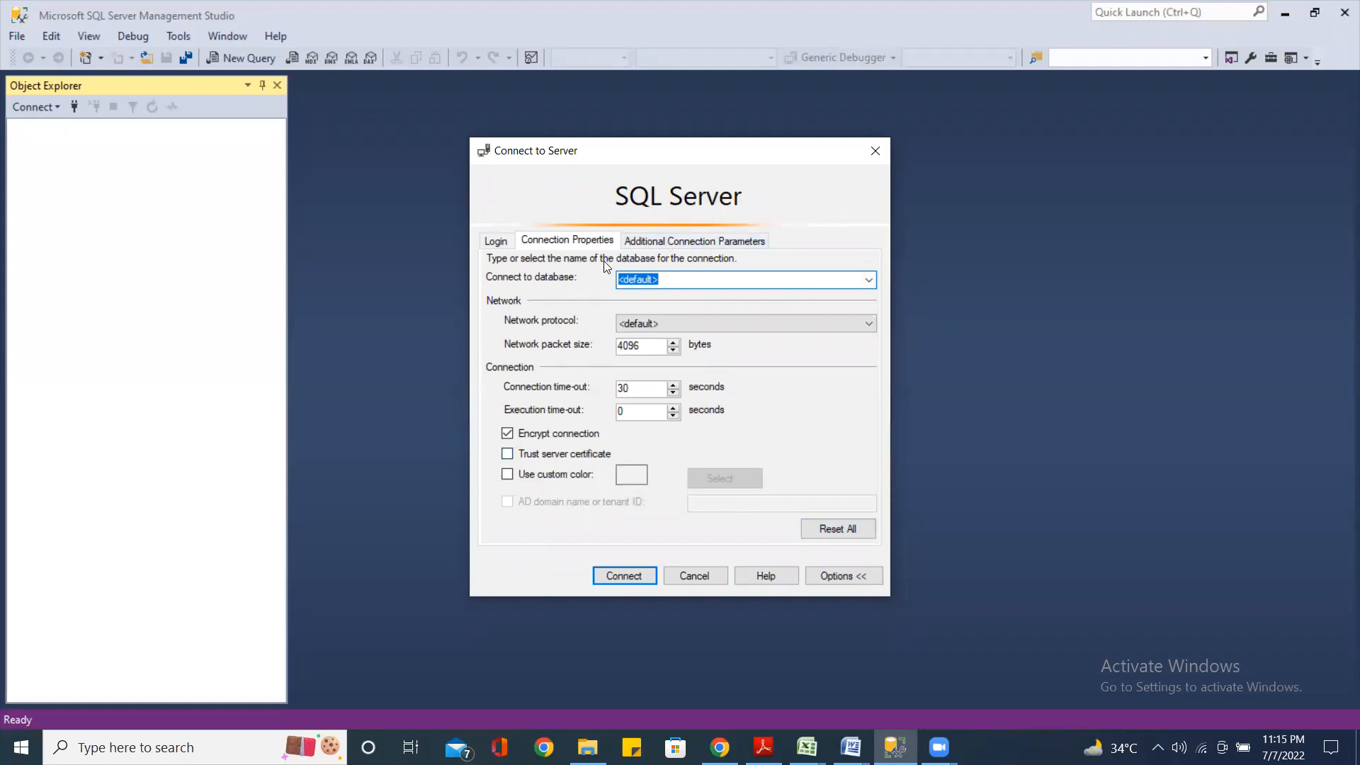
Set the connection's network protocol to TCP/IP, then return to the Login tab
{"action": "left_click", "coordinate": [691, 242]}
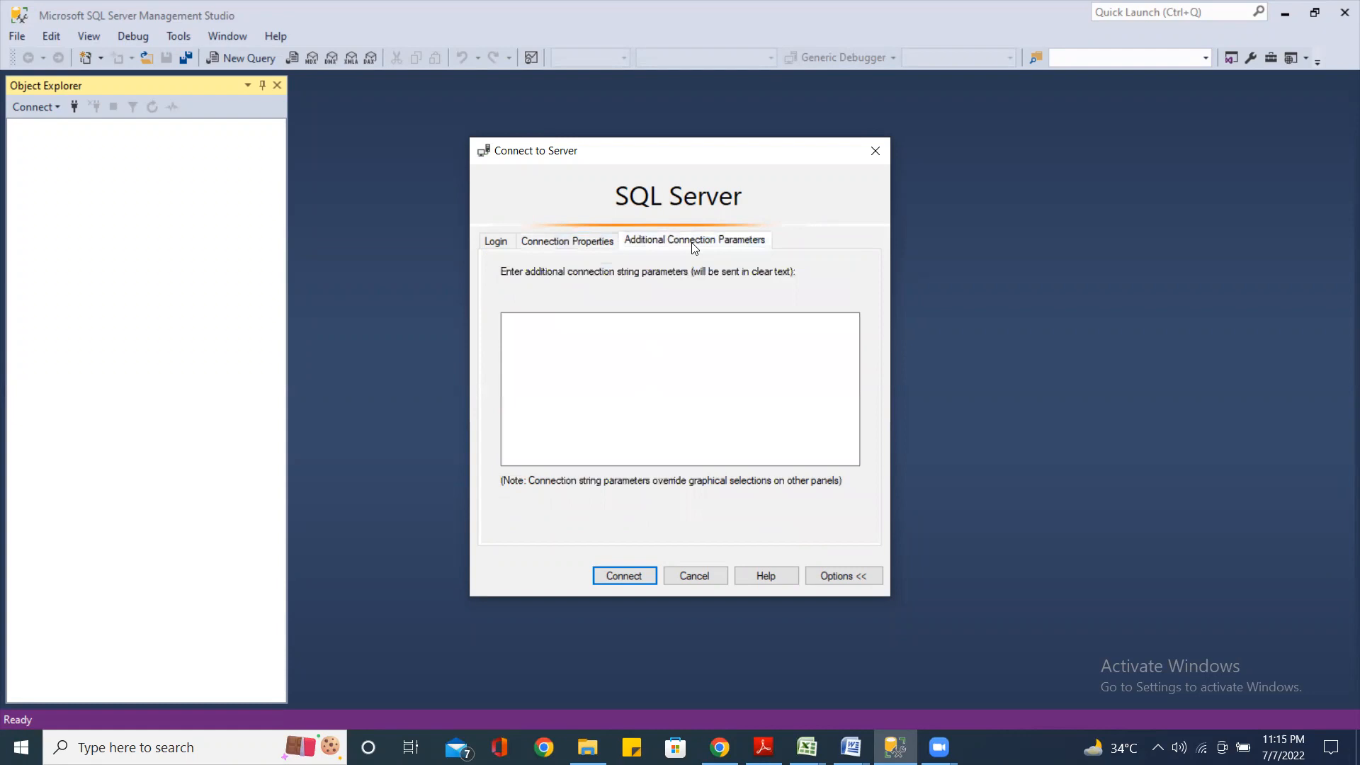
{"action": "left_click", "coordinate": [586, 246]}
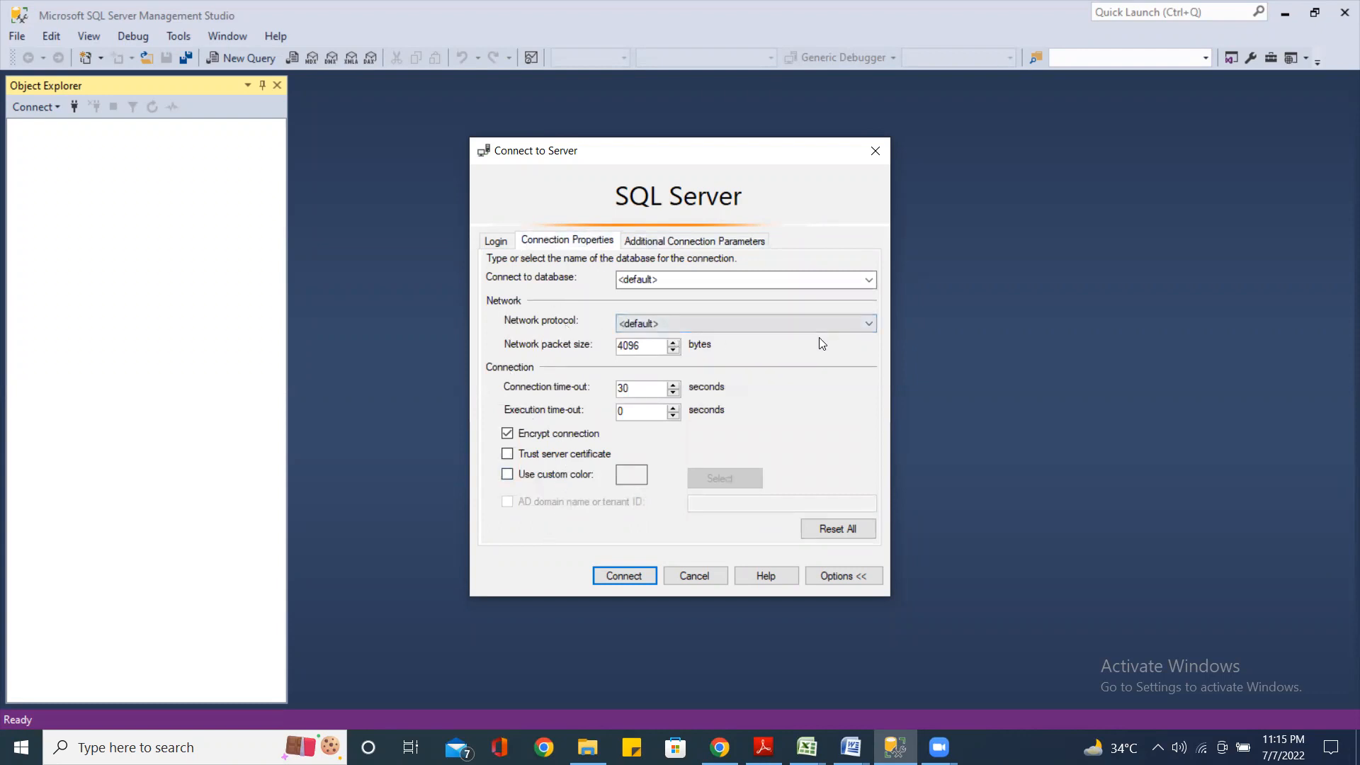
{"action": "left_click", "coordinate": [869, 324]}
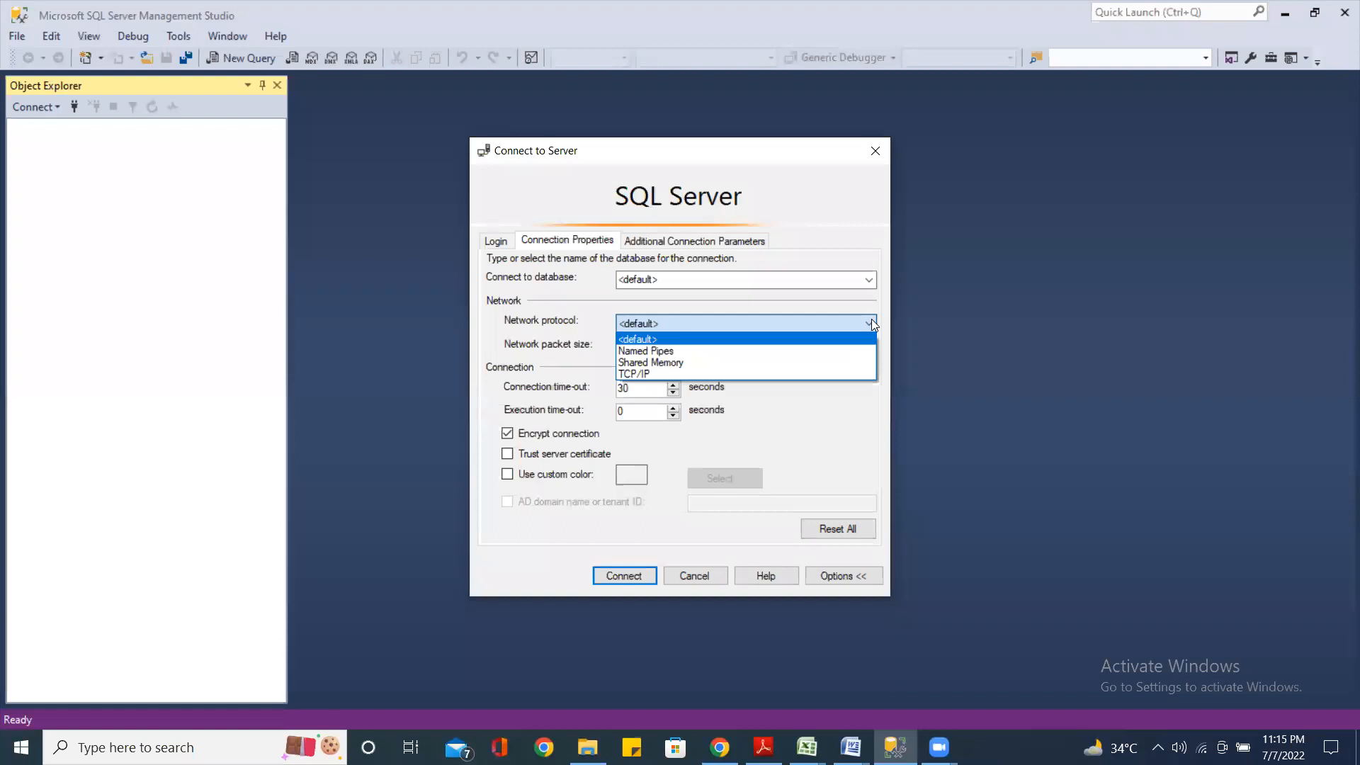
{"action": "left_click", "coordinate": [678, 374]}
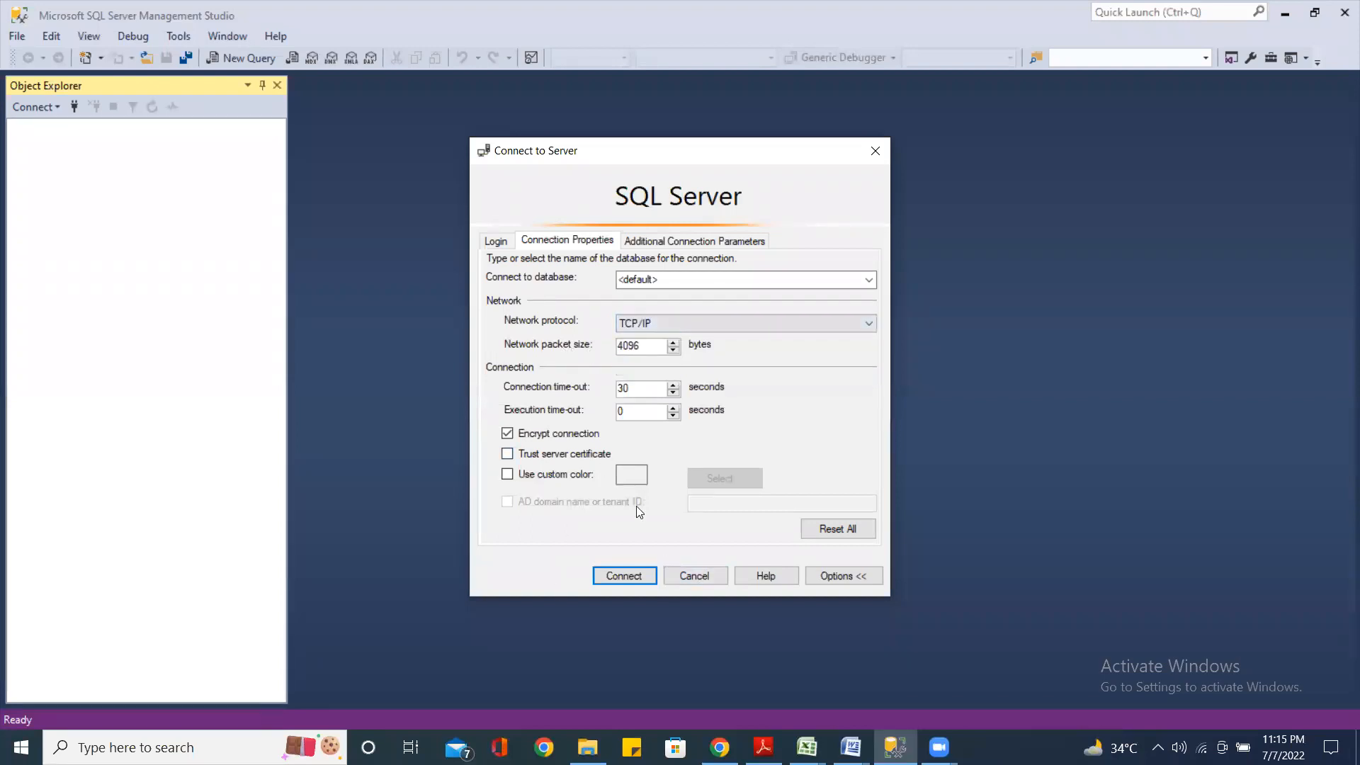
{"action": "left_click", "coordinate": [496, 241]}
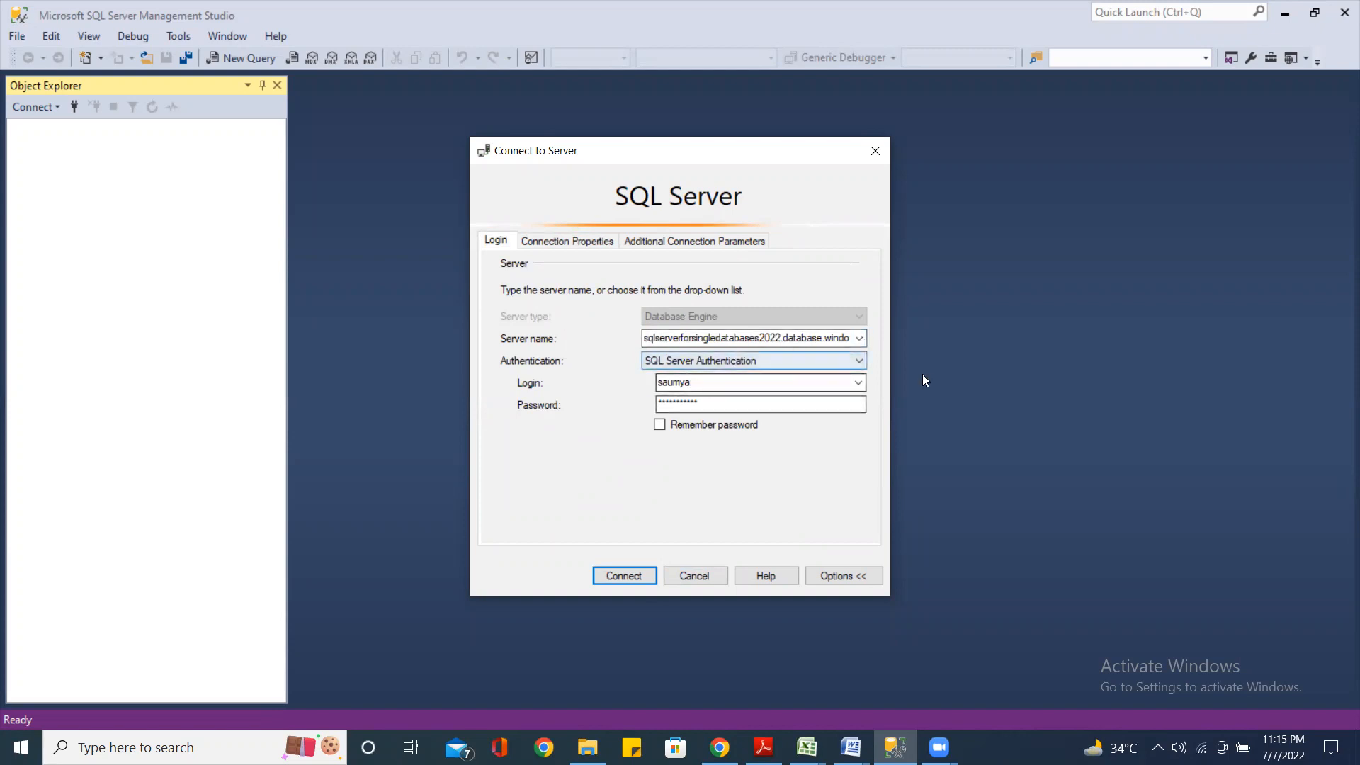
Confirm SQL Server Authentication, enter the password and connect to sqlserverforsingledatabases2022.database.windows.net
{"action": "left_click", "coordinate": [861, 360]}
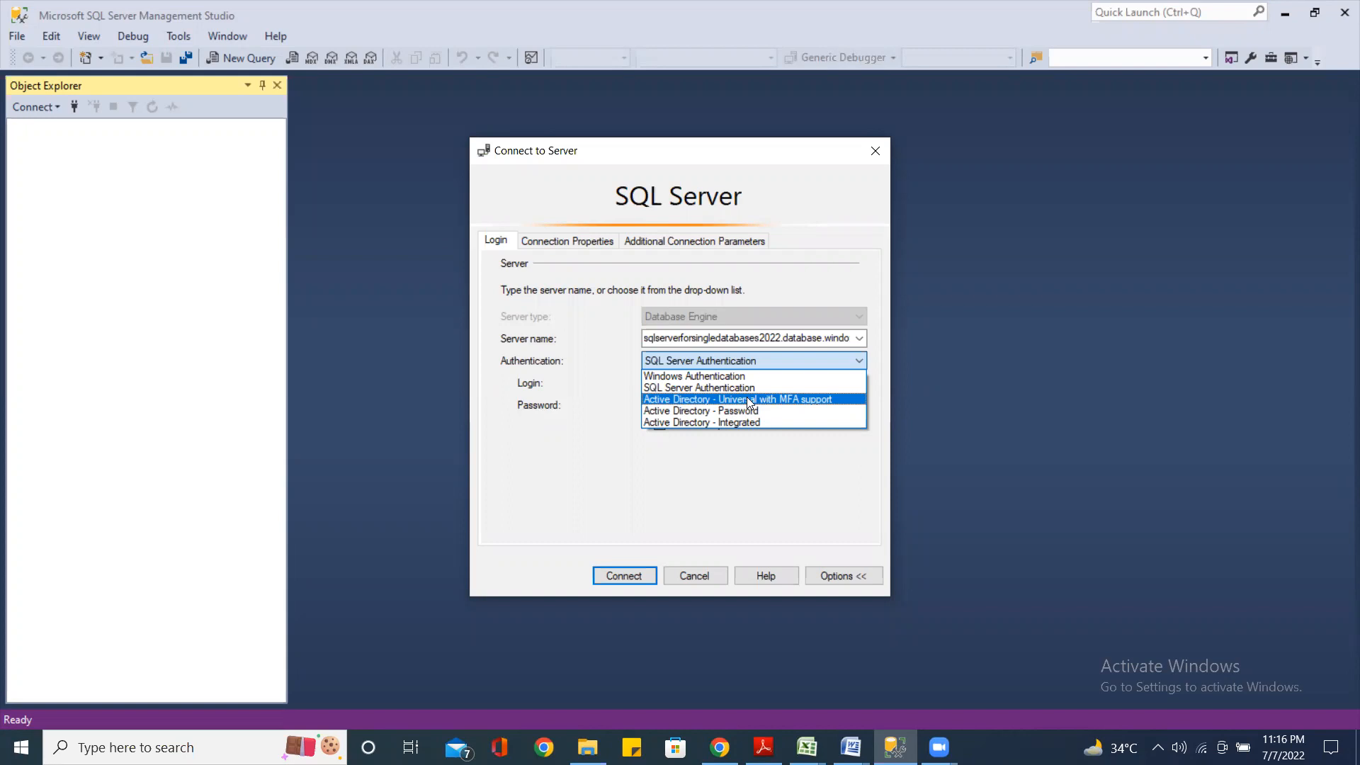
{"action": "left_click", "coordinate": [708, 388]}
{"action": "left_click", "coordinate": [676, 402]}
{"action": "type", "text": "**********"}
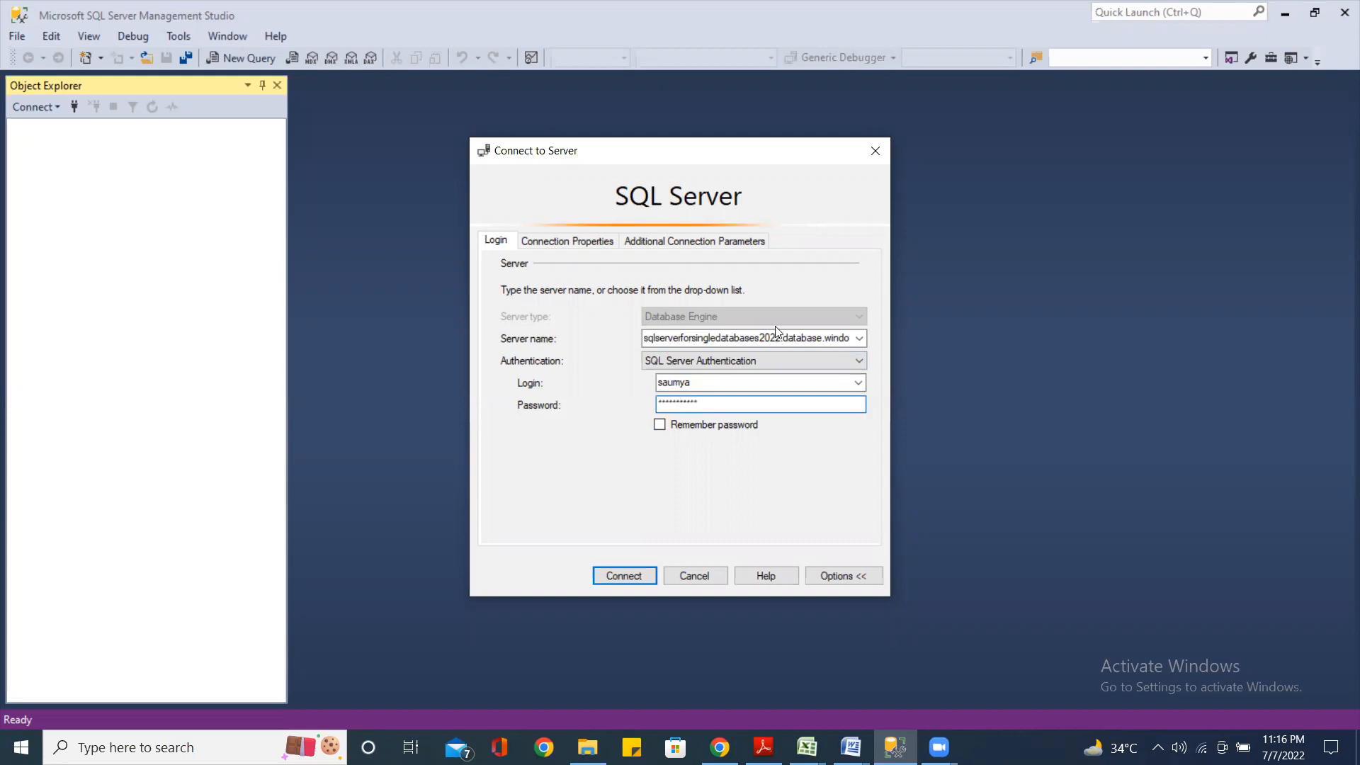
{"action": "left_click", "coordinate": [626, 573]}
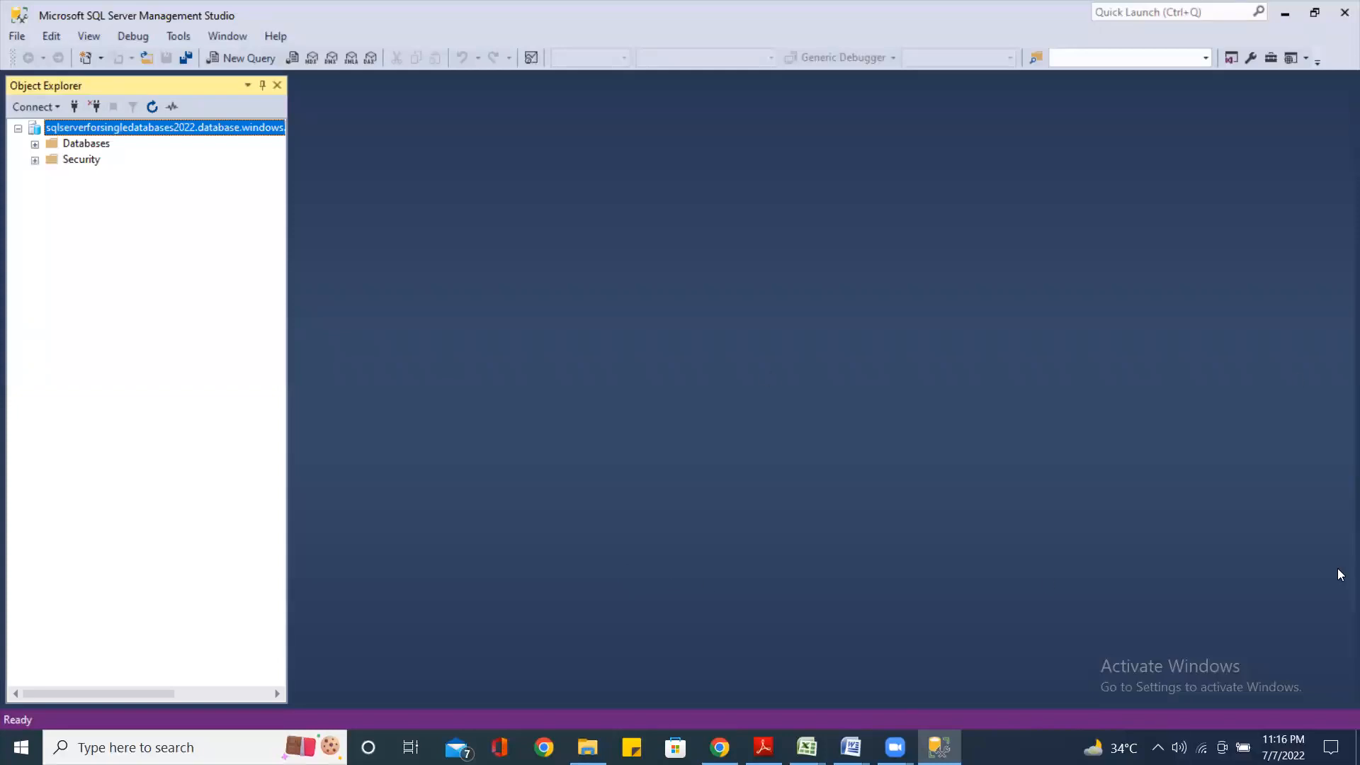
Expand Databases, System Databases, Security and Logins to reveal sqldemodb, master and the admin login
{"action": "left_click", "coordinate": [35, 144]}
{"action": "left_click", "coordinate": [106, 176]}
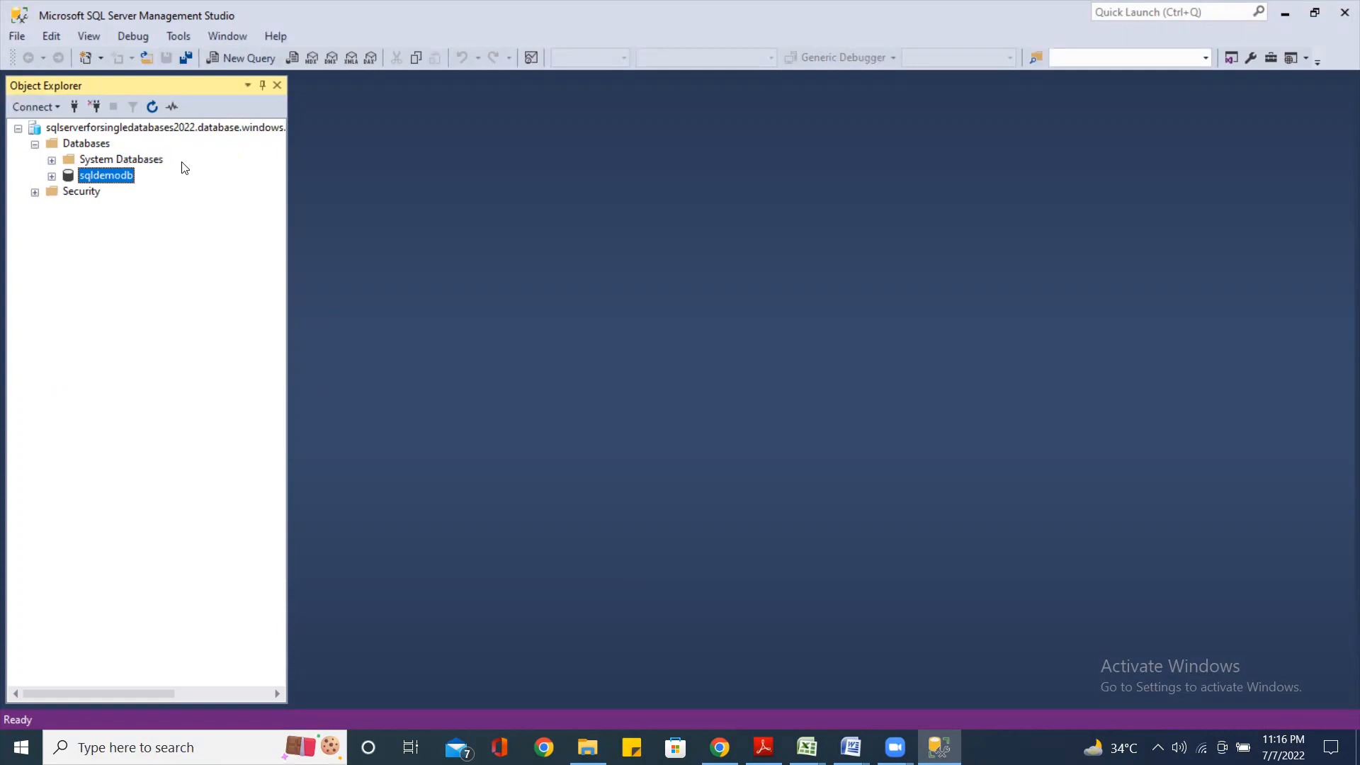
{"action": "left_click", "coordinate": [52, 160]}
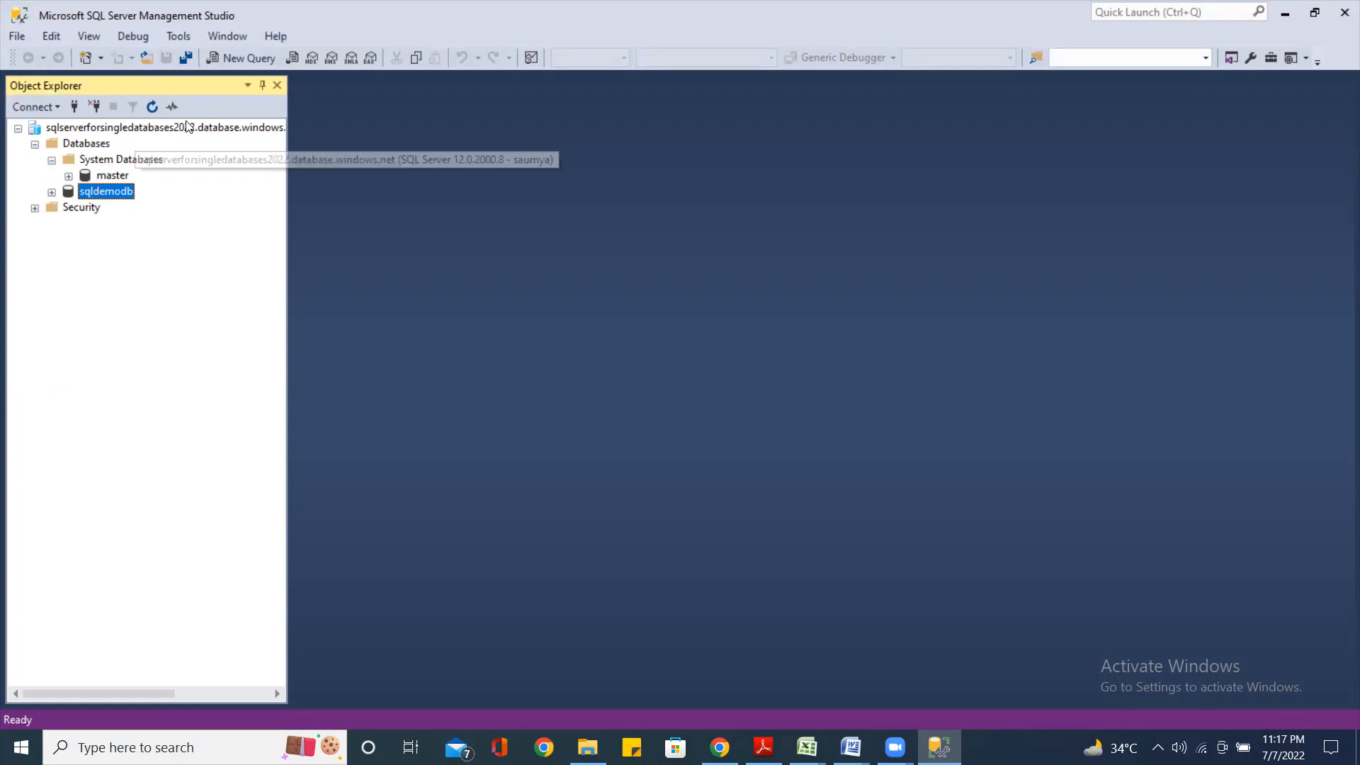
{"action": "left_click", "coordinate": [35, 209]}
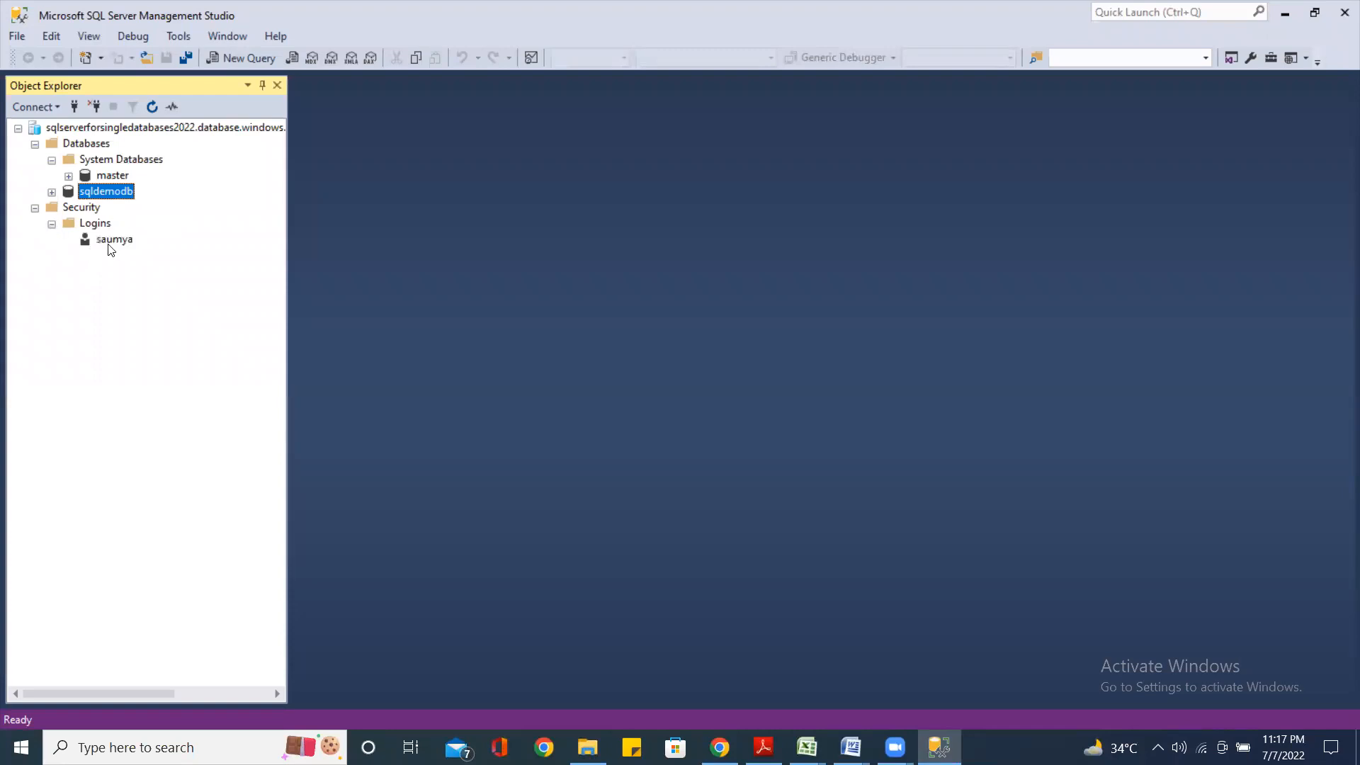
{"action": "left_click", "coordinate": [103, 241]}
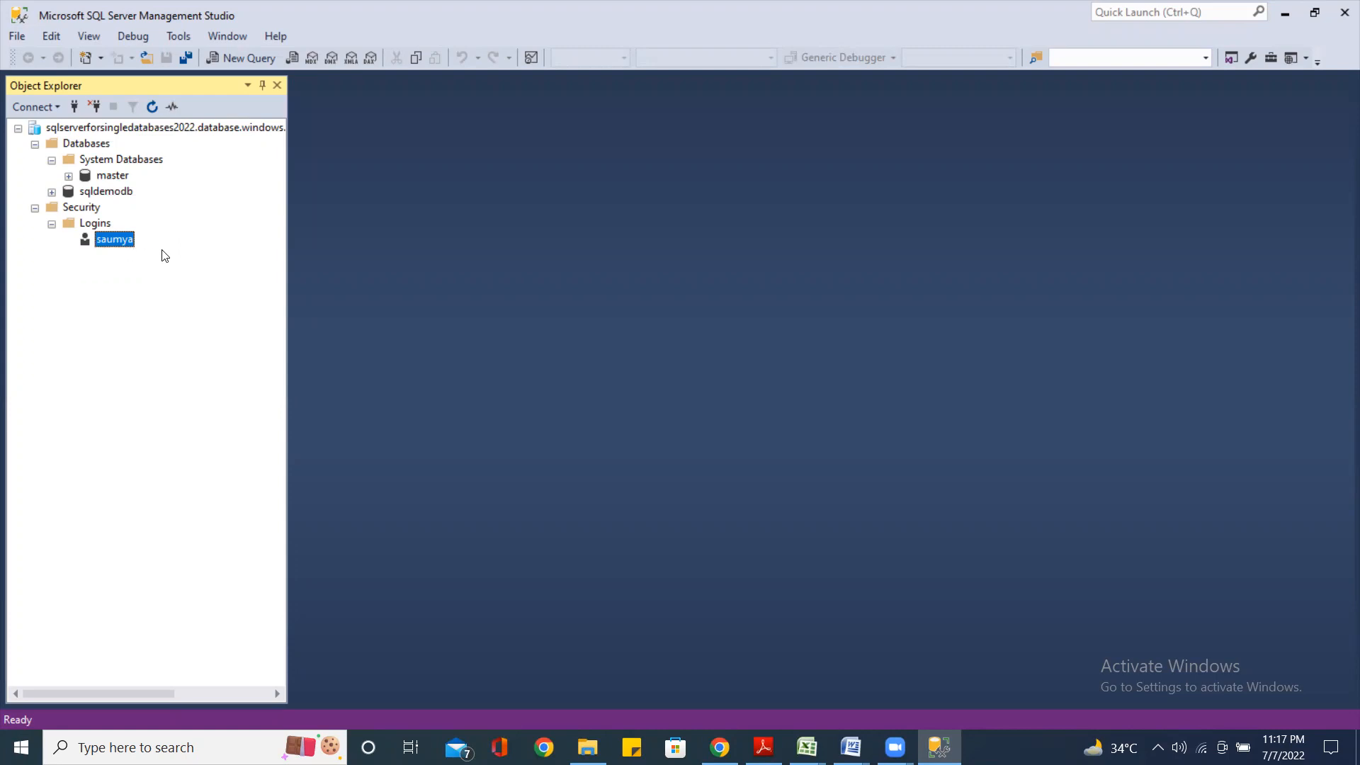
{"action": "left_click", "coordinate": [113, 192]}
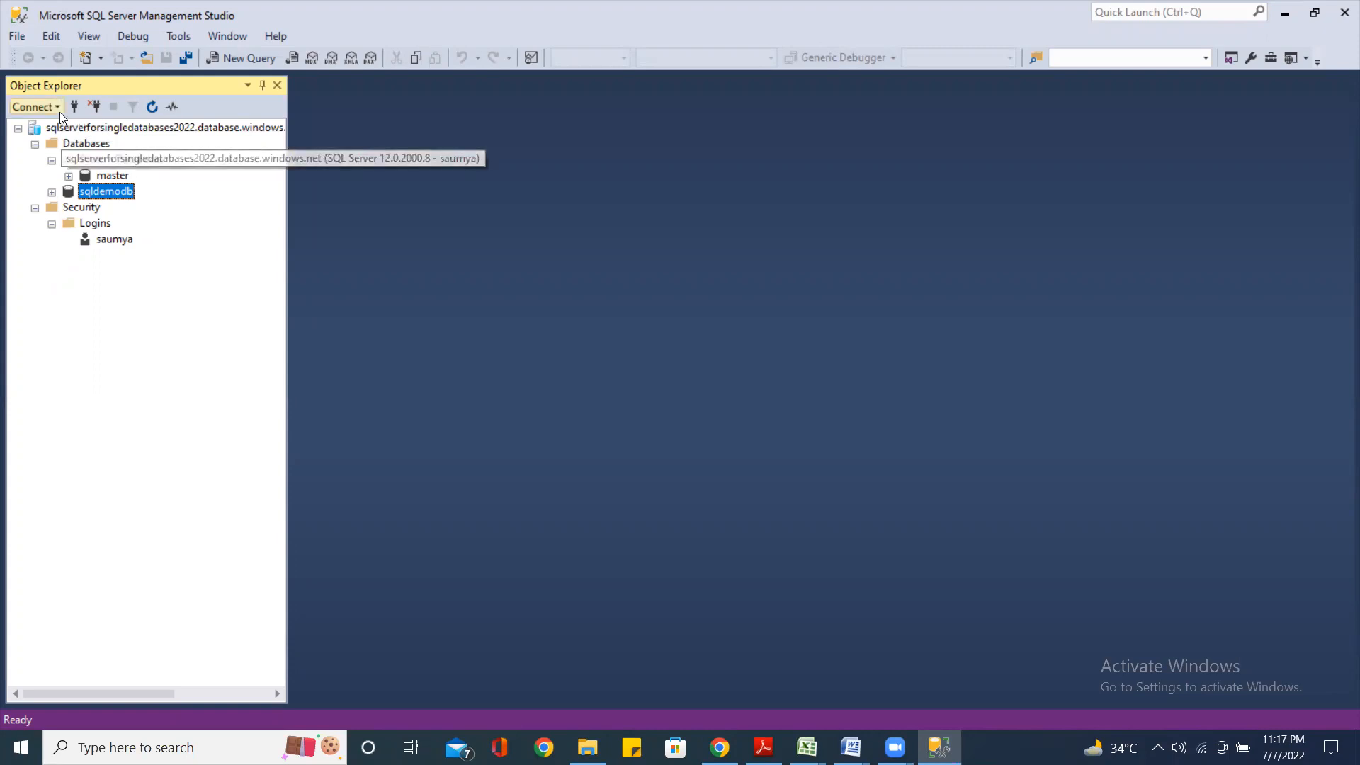
Pick DESKTOP-IHNG130\DEMO from the local Database Engine servers and connect with Windows Authentication
{"action": "left_click", "coordinate": [57, 107]}
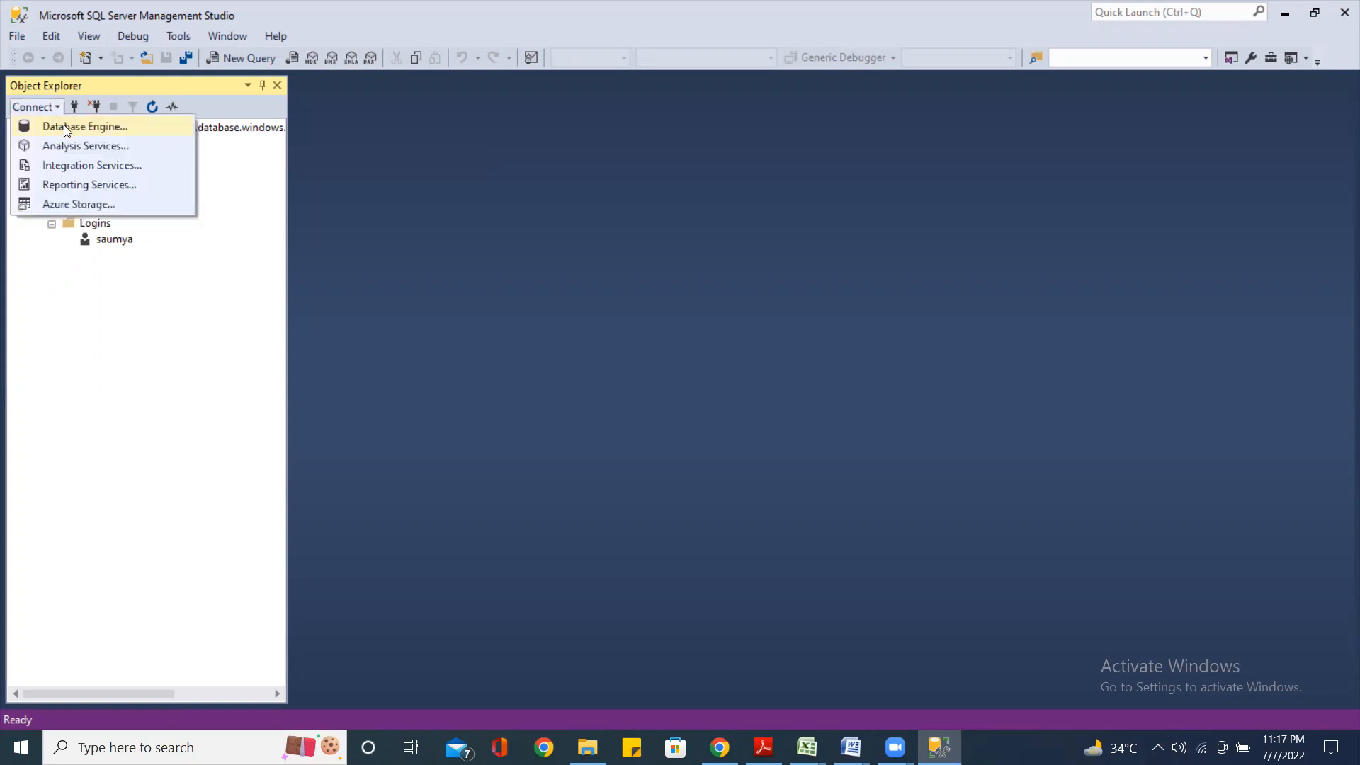
{"action": "left_click", "coordinate": [63, 131]}
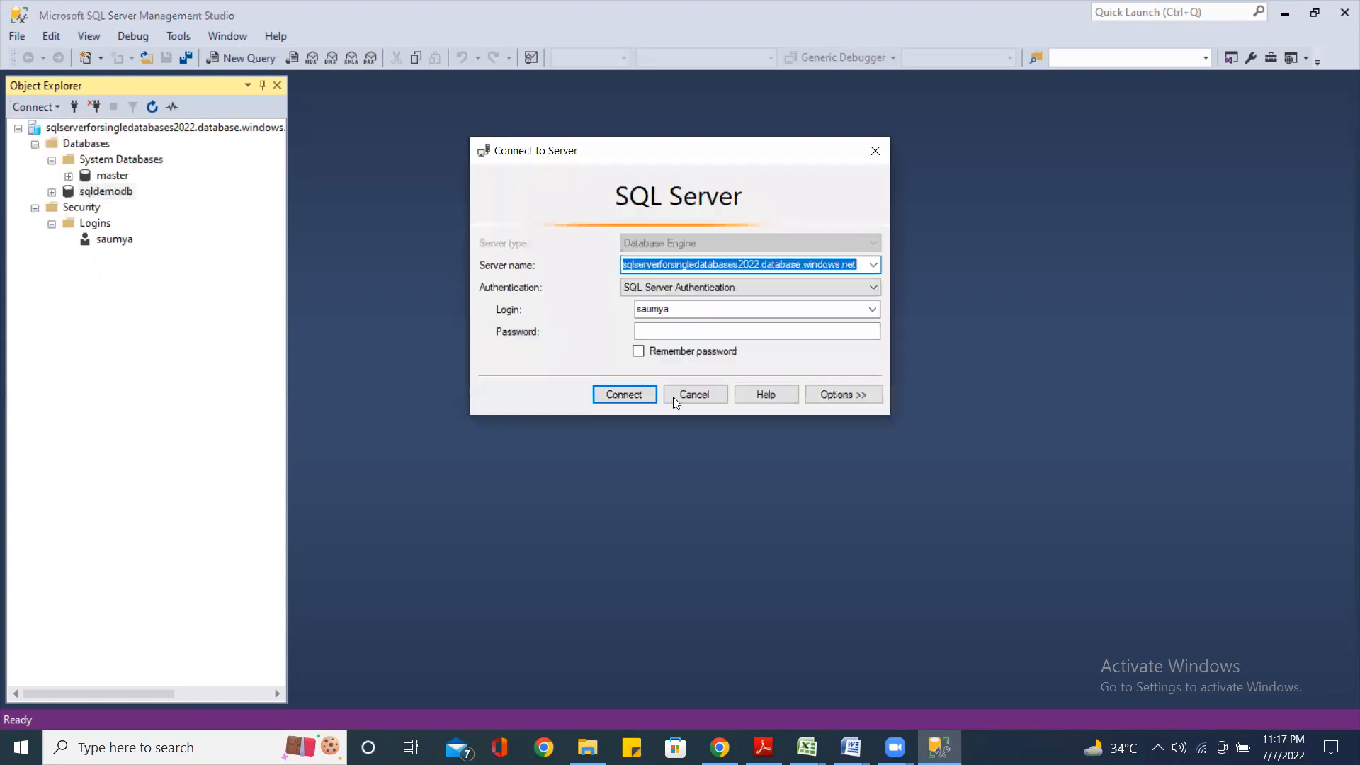
{"action": "left_click", "coordinate": [873, 265]}
{"action": "left_click", "coordinate": [744, 303]}
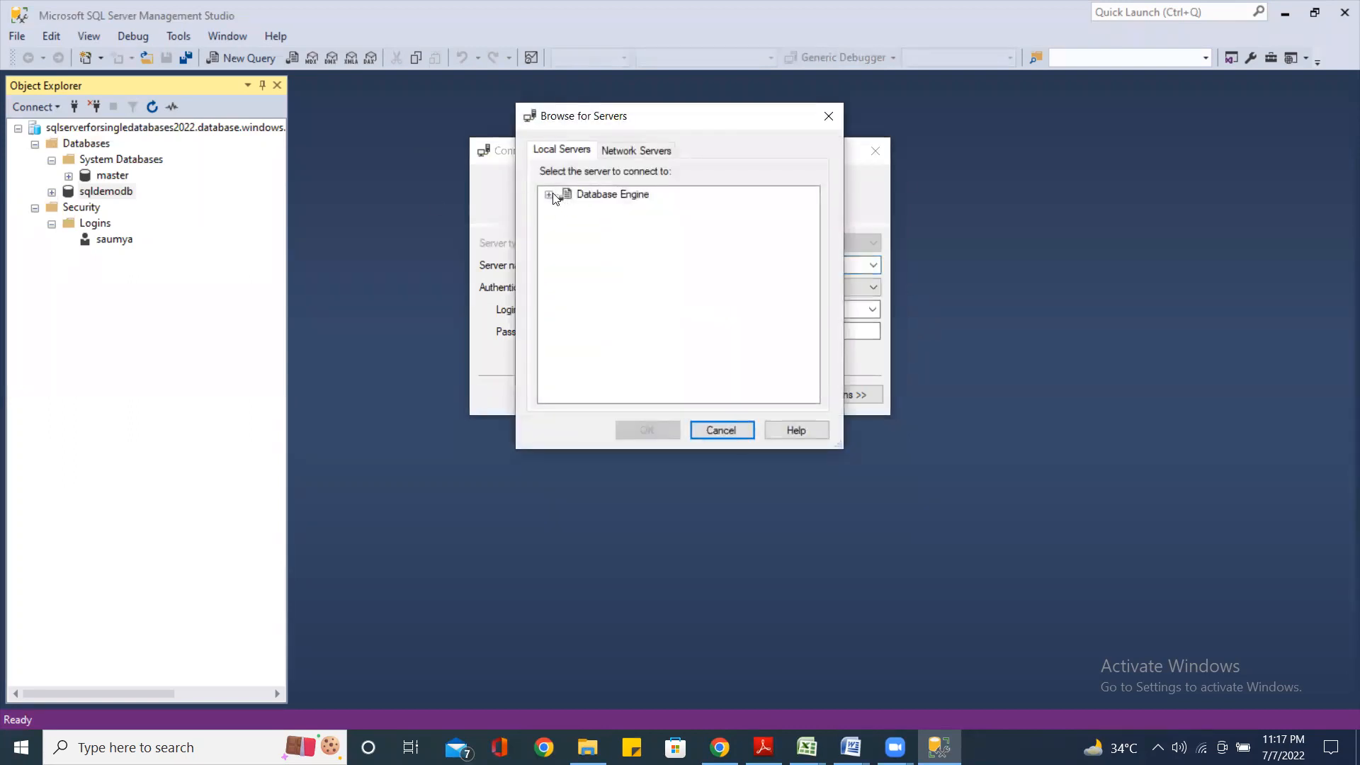
{"action": "left_click", "coordinate": [549, 194]}
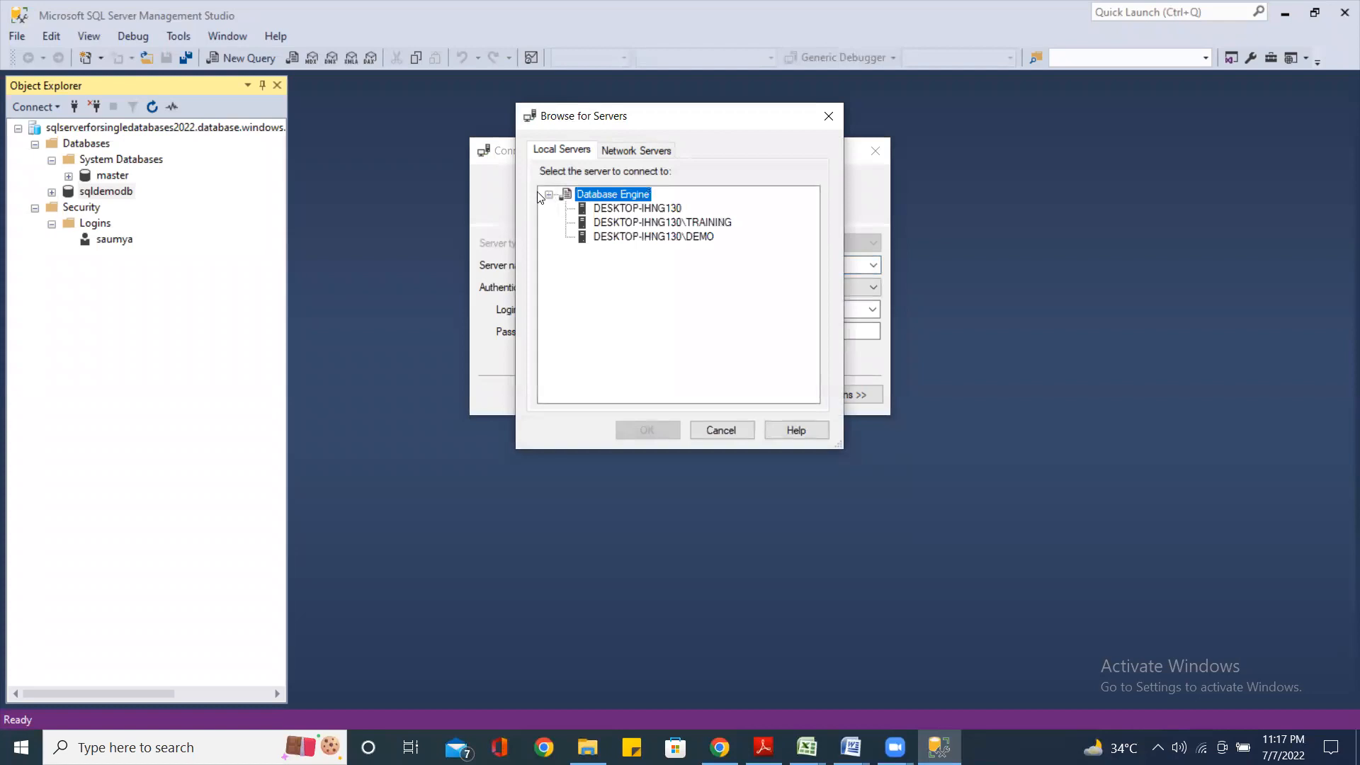
{"action": "left_click", "coordinate": [690, 237]}
{"action": "left_click", "coordinate": [646, 431]}
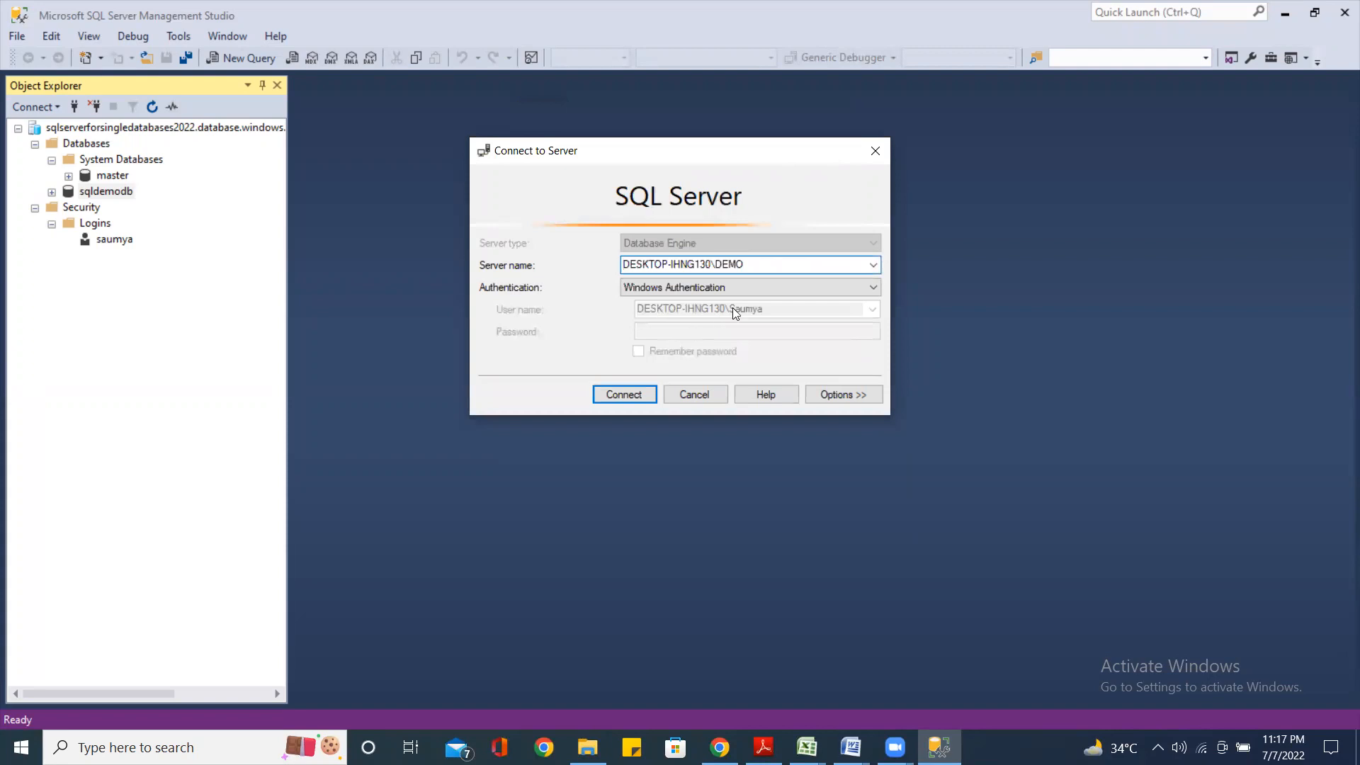
{"action": "left_click", "coordinate": [620, 398]}
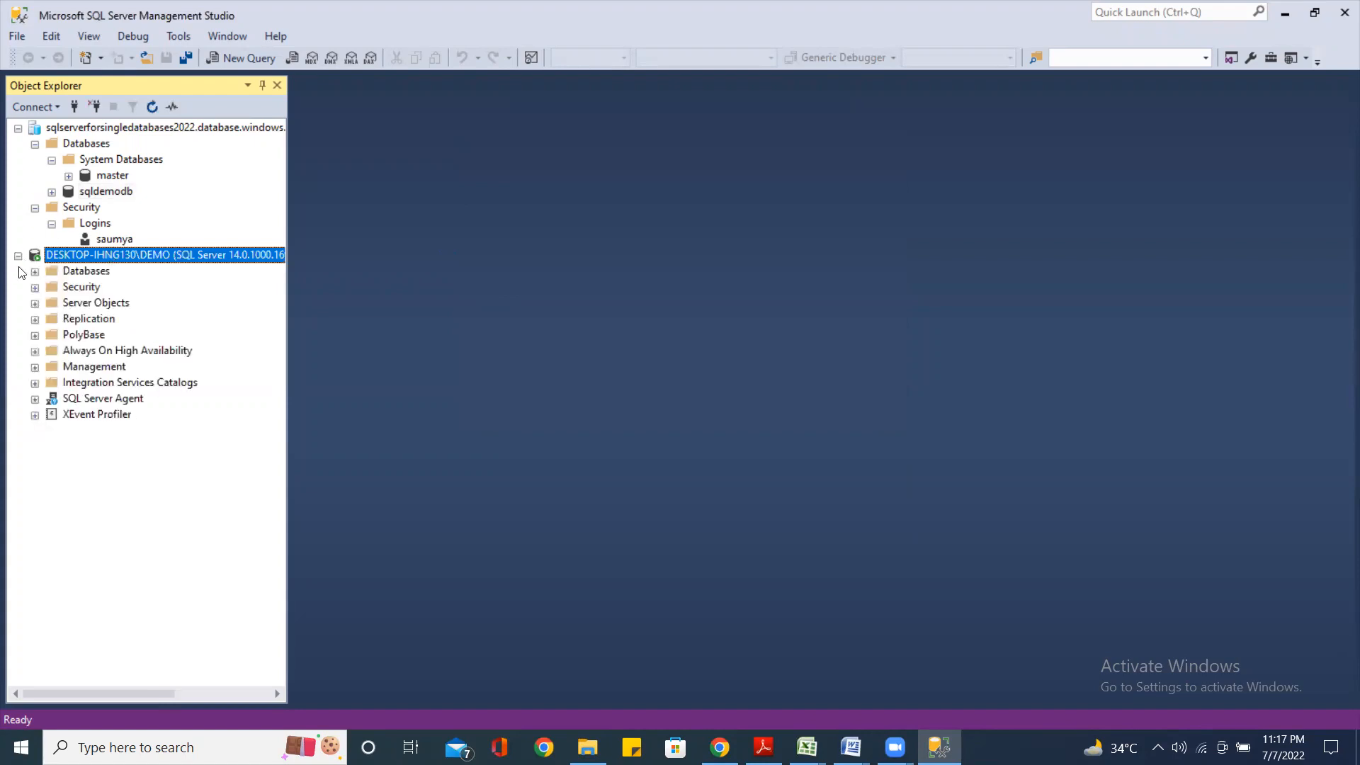
Open Restore Database for DEMO's Databases, set the source to Device, and browse for backup devices
{"action": "left_click", "coordinate": [93, 275]}
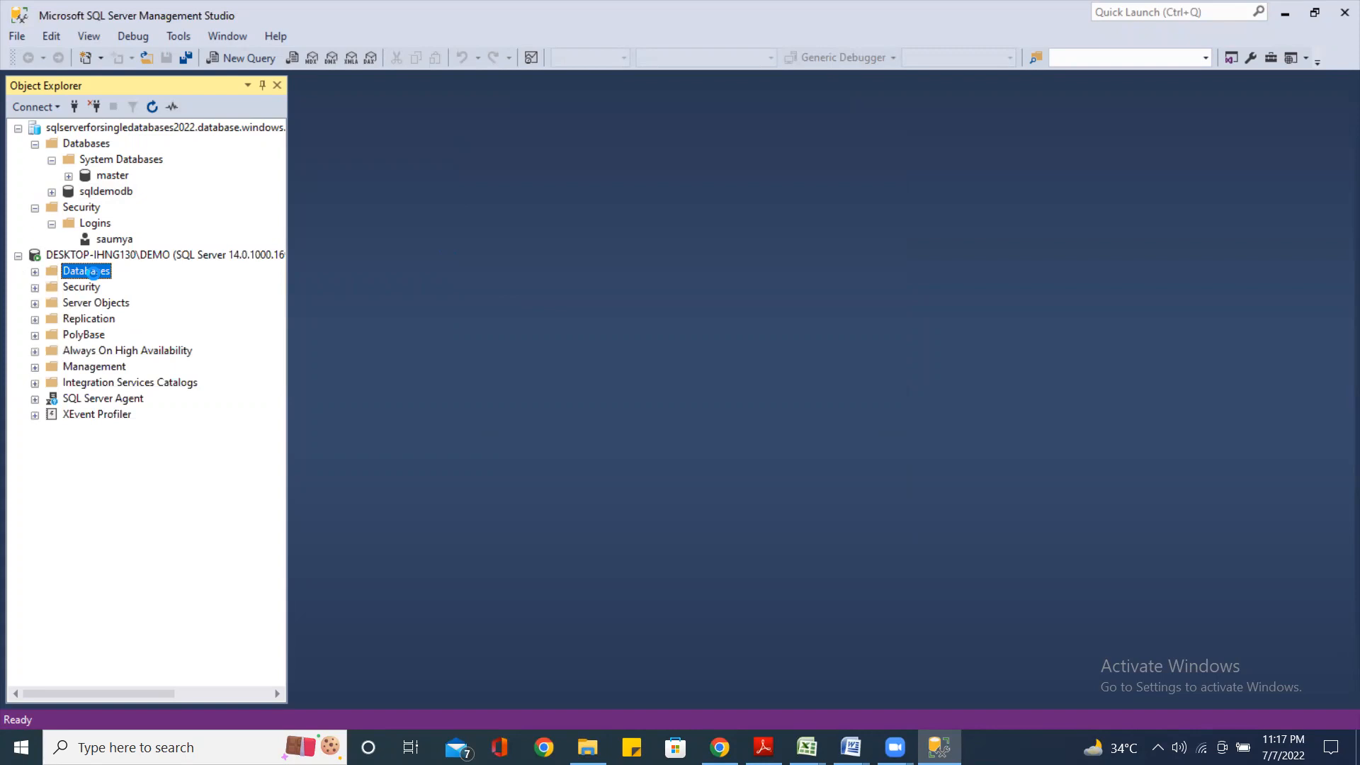
{"action": "right_click", "coordinate": [94, 277]}
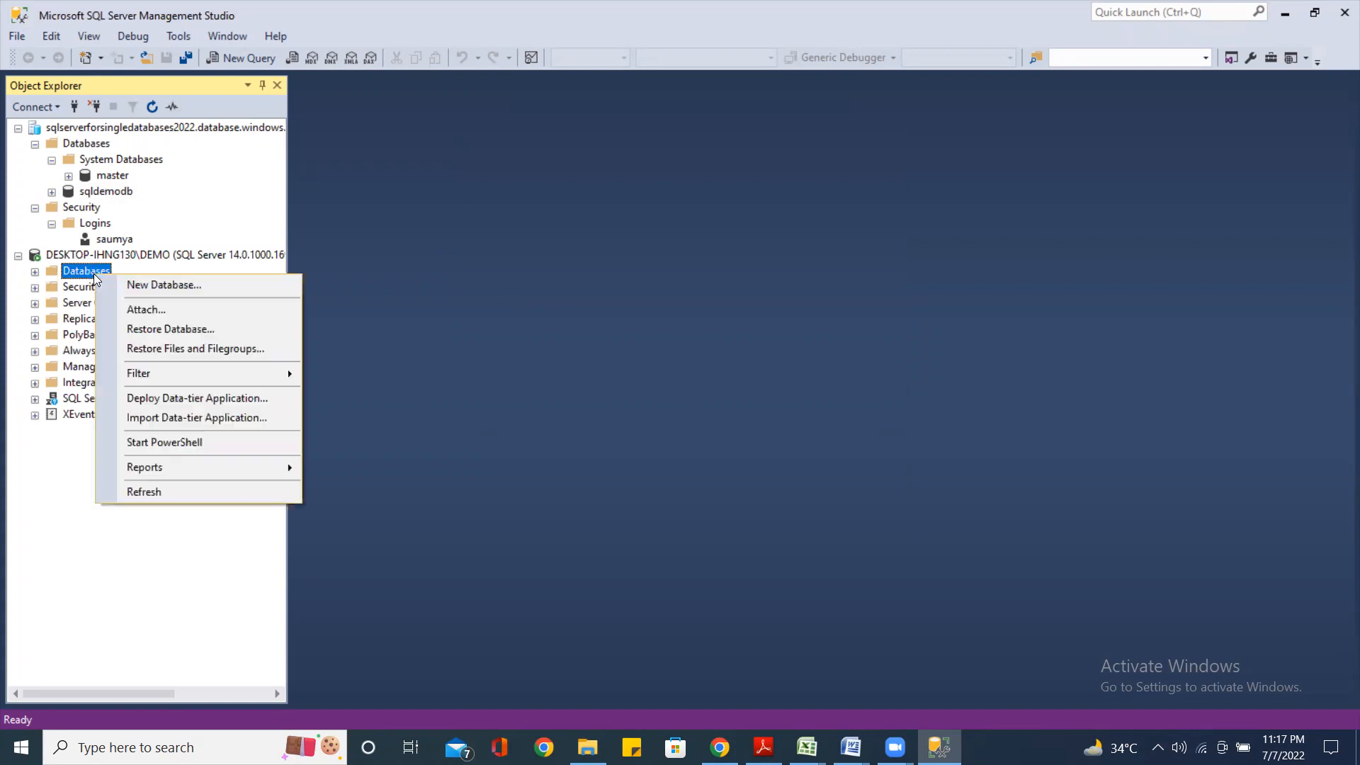
{"action": "left_click", "coordinate": [559, 373]}
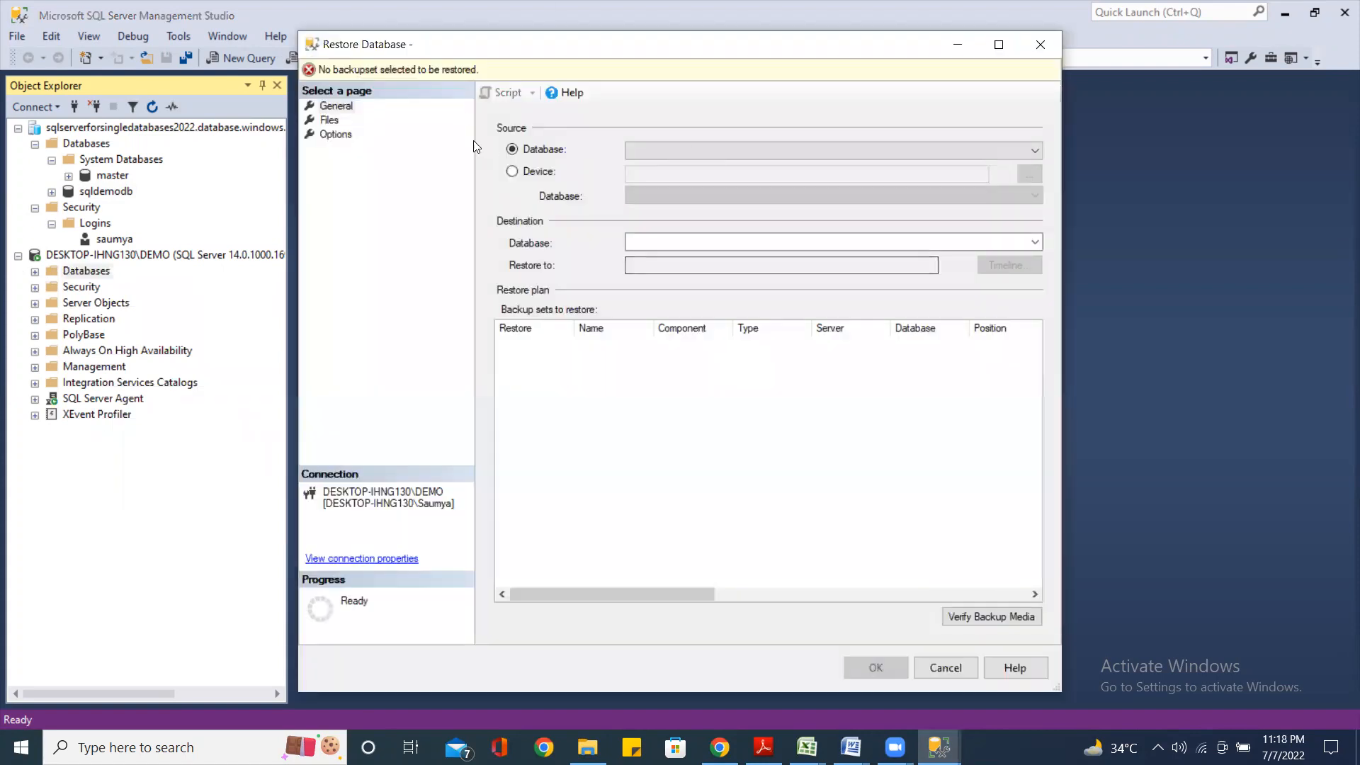
{"action": "left_click", "coordinate": [512, 171]}
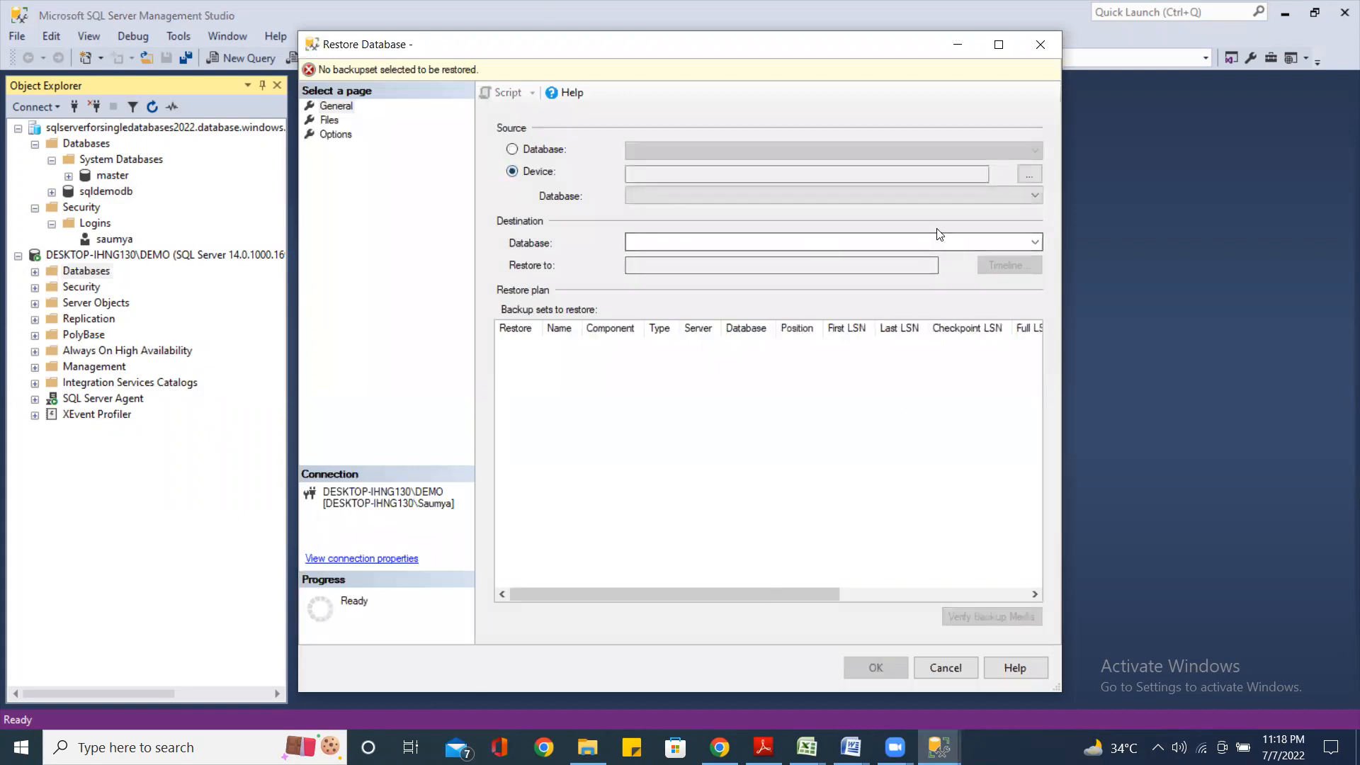
{"action": "left_click", "coordinate": [1029, 177]}
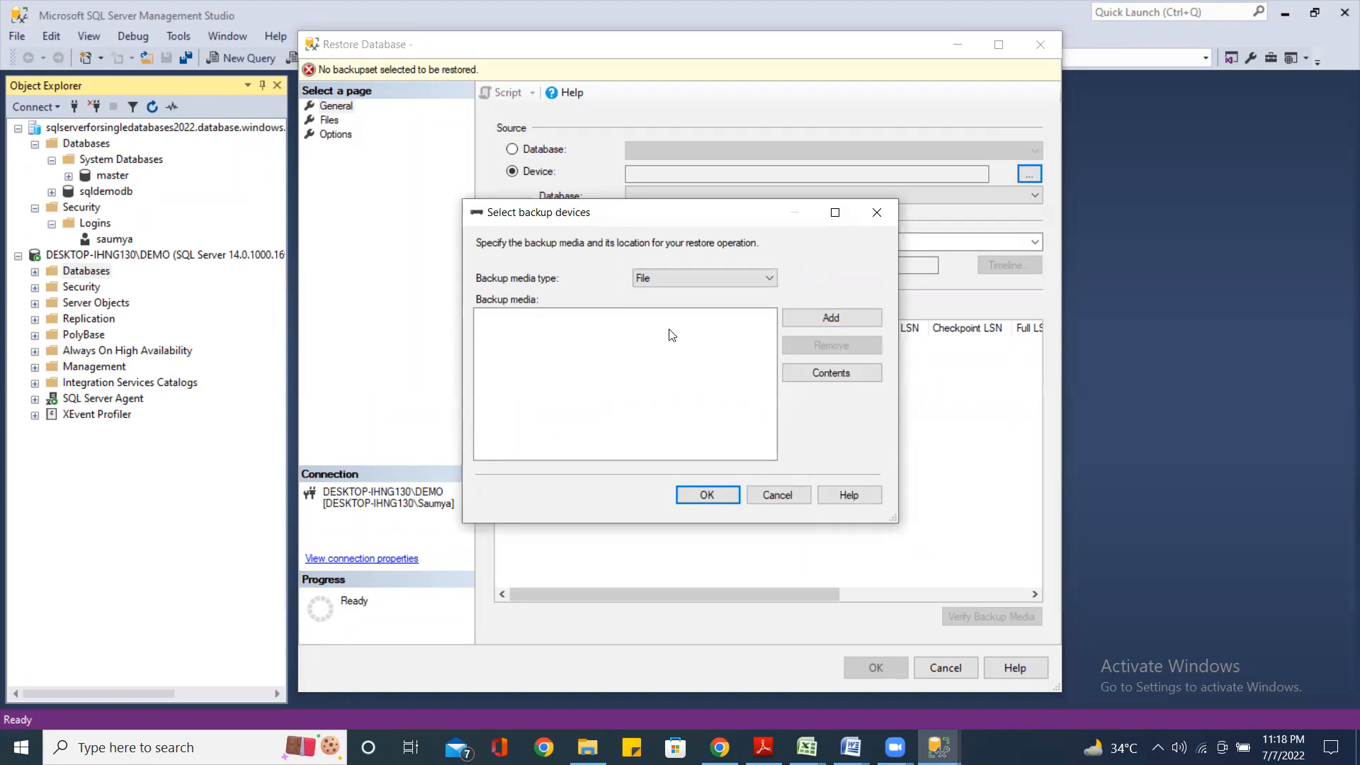
Begin adding a backup file and set the Locate Backup File browser to show all files
{"action": "left_click", "coordinate": [831, 320]}
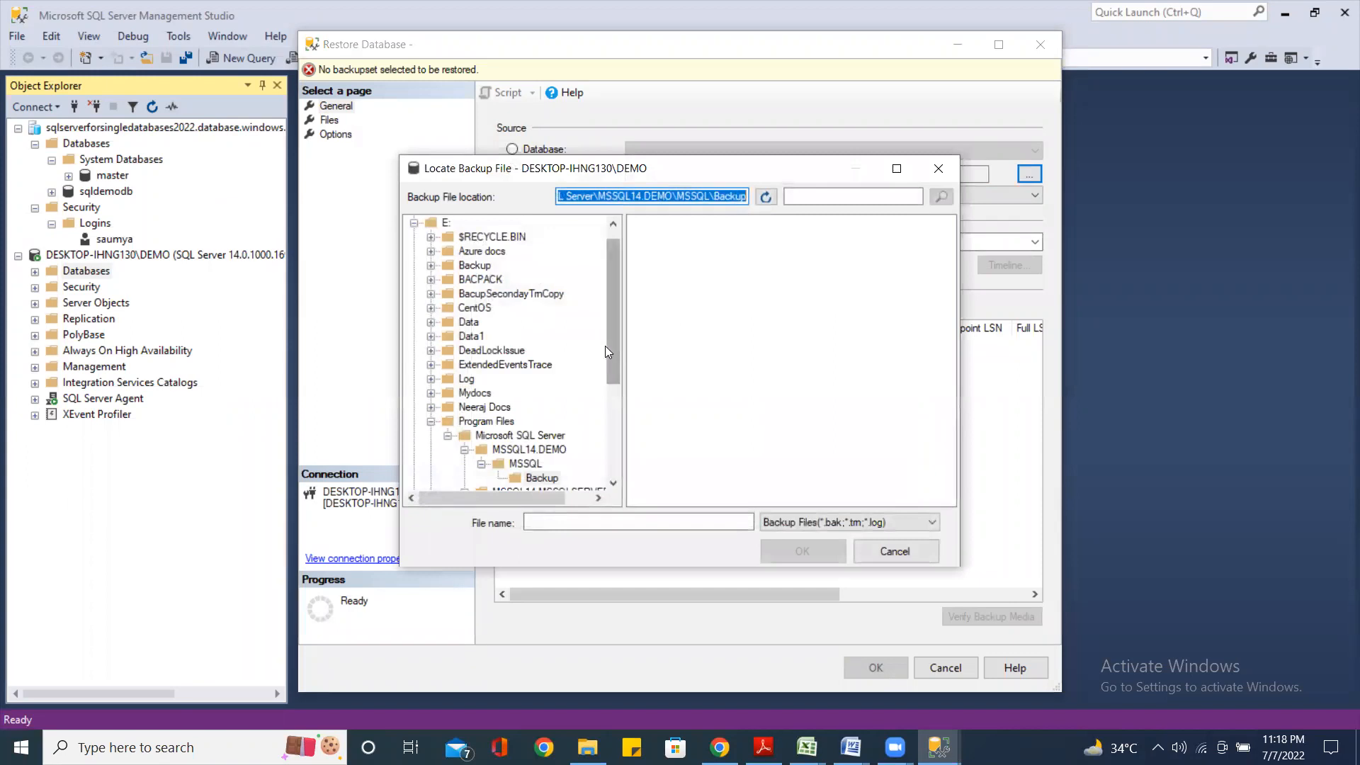
{"action": "left_click_drag", "start_coordinate": [619, 354], "coordinate": [601, 473]}
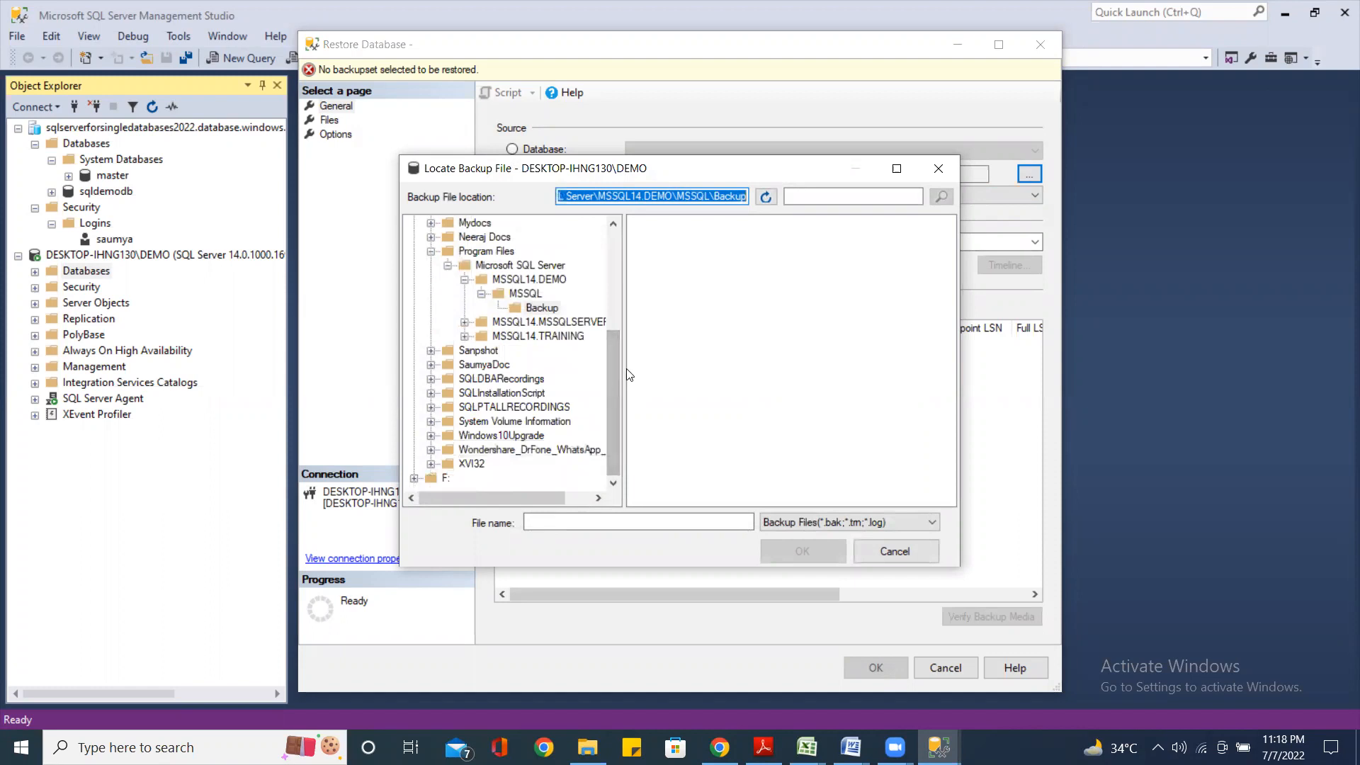
{"action": "left_click_drag", "start_coordinate": [618, 375], "coordinate": [600, 264]}
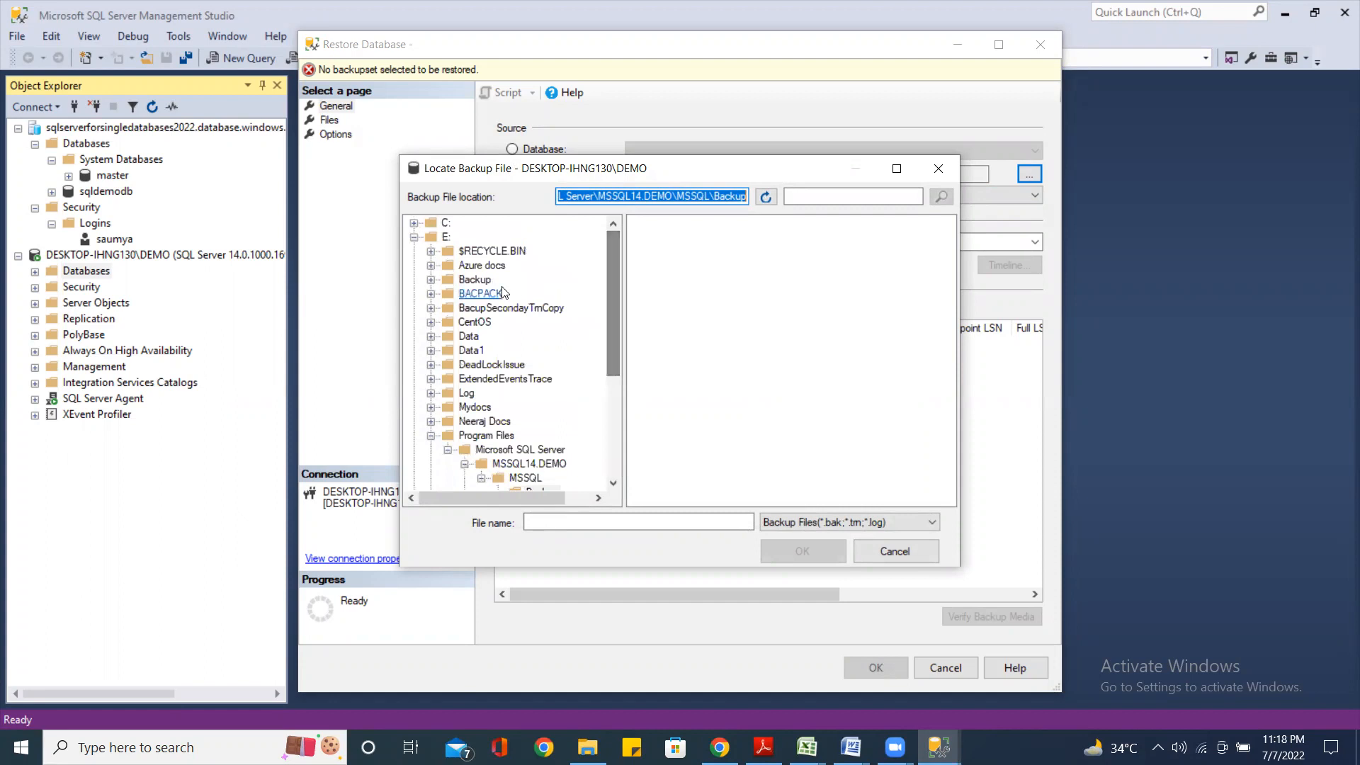
{"action": "left_click", "coordinate": [474, 280]}
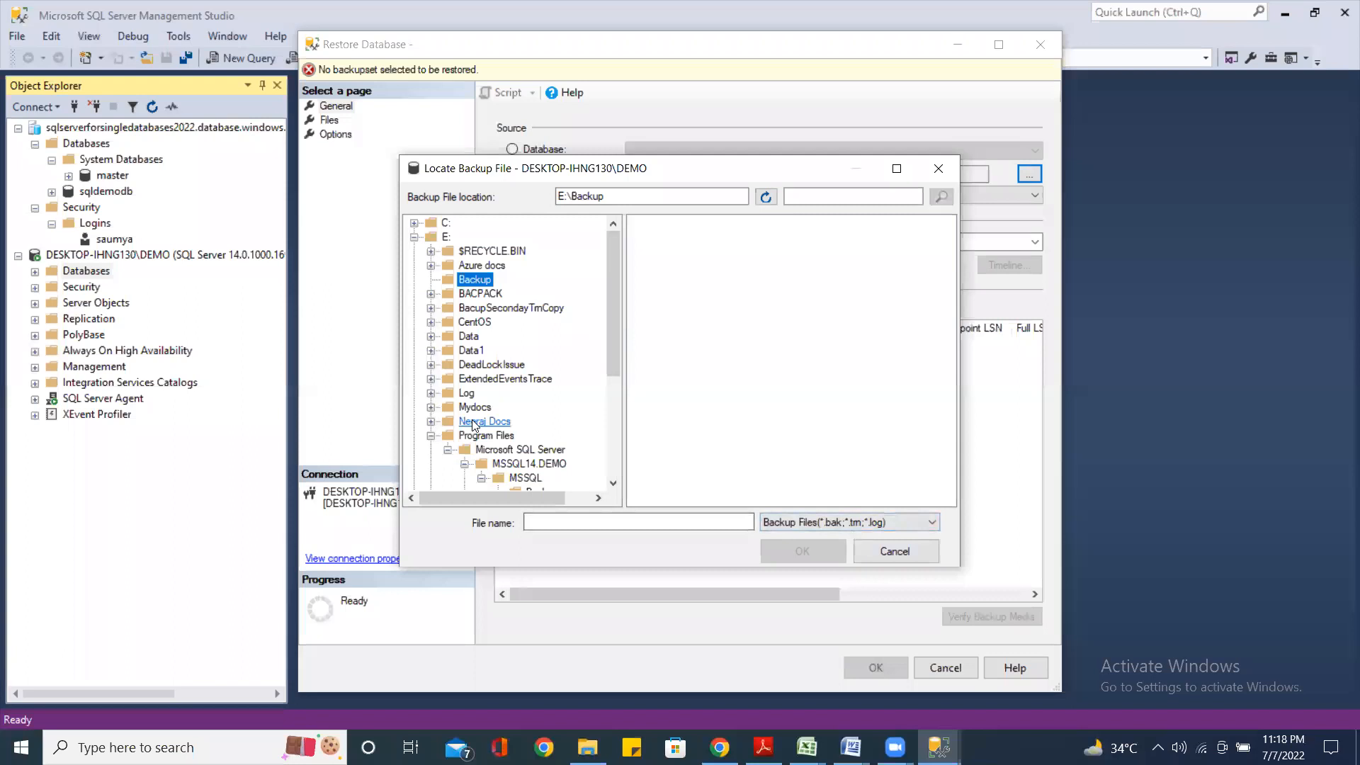
{"action": "left_click", "coordinate": [932, 523]}
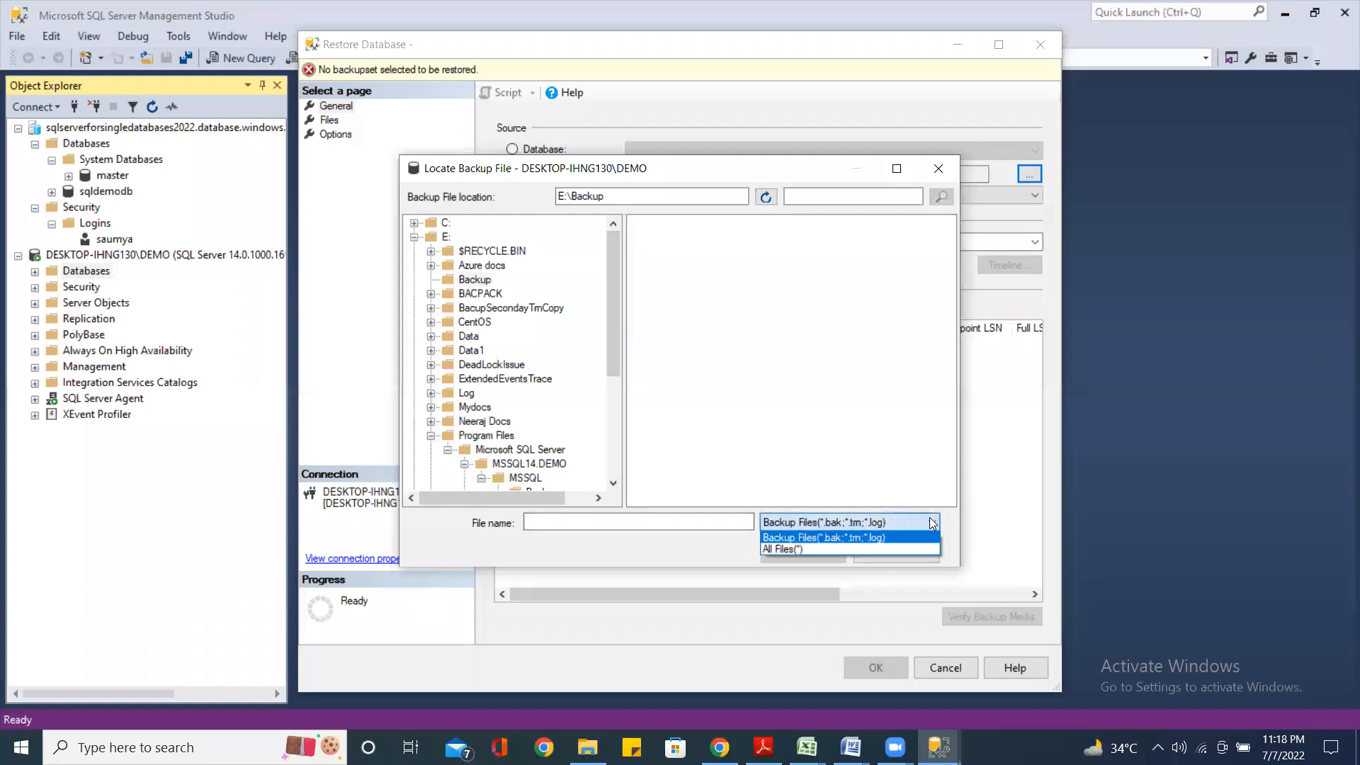
{"action": "left_click", "coordinate": [810, 551]}
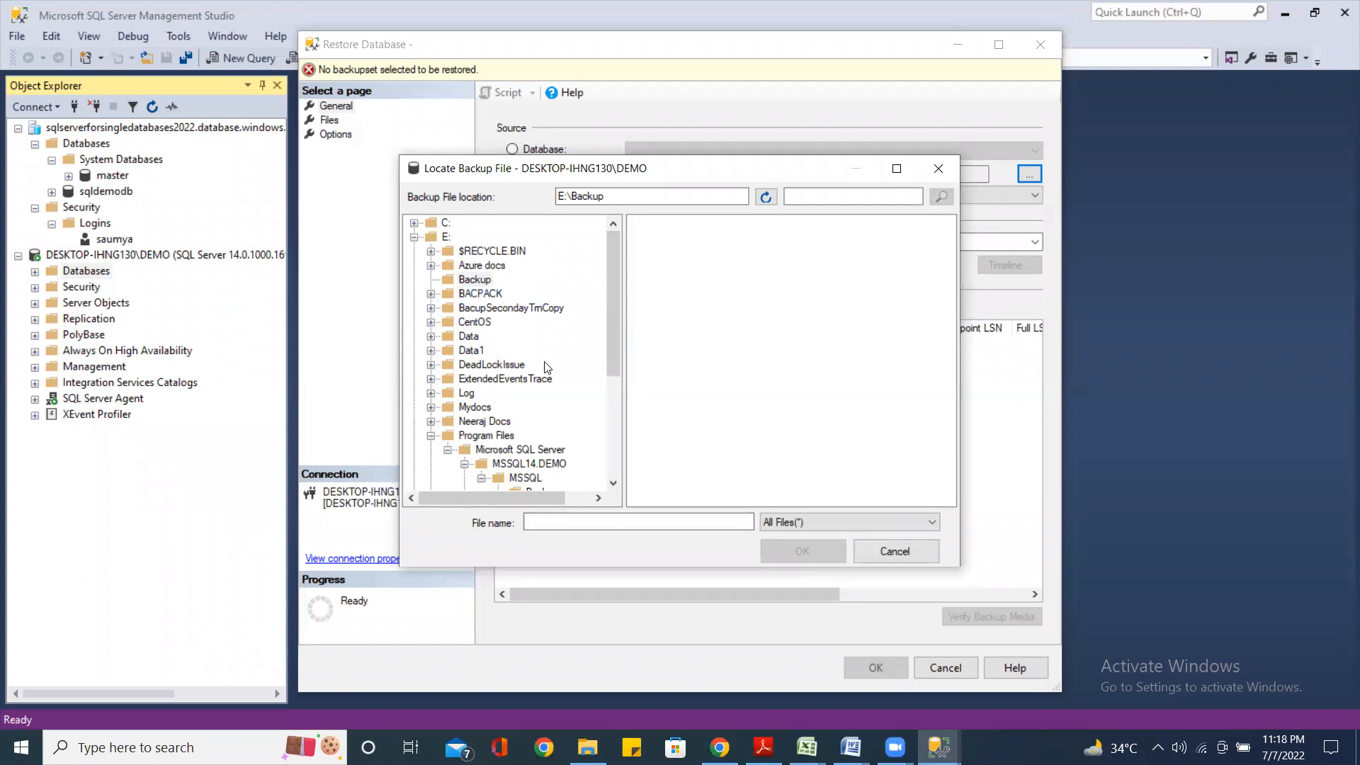
{"action": "scroll", "coordinate": [546, 367], "scroll_direction": "down", "scroll_amount": 1}
{"action": "scroll", "coordinate": [546, 367], "scroll_direction": "down", "scroll_amount": 3}
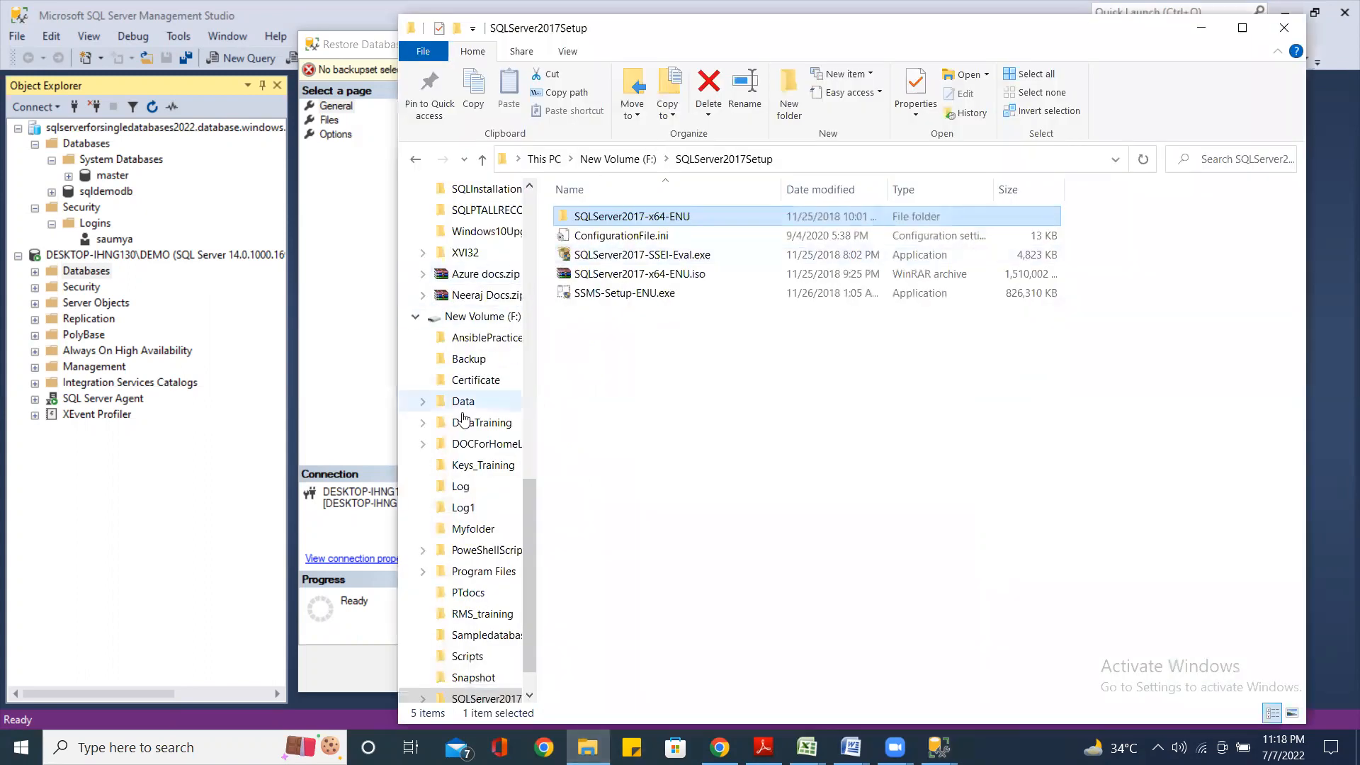
Pick F:\Backup\AdventuresWorks2016_22082021_0256PM.bak as the backup media
{"action": "left_click", "coordinate": [482, 361]}
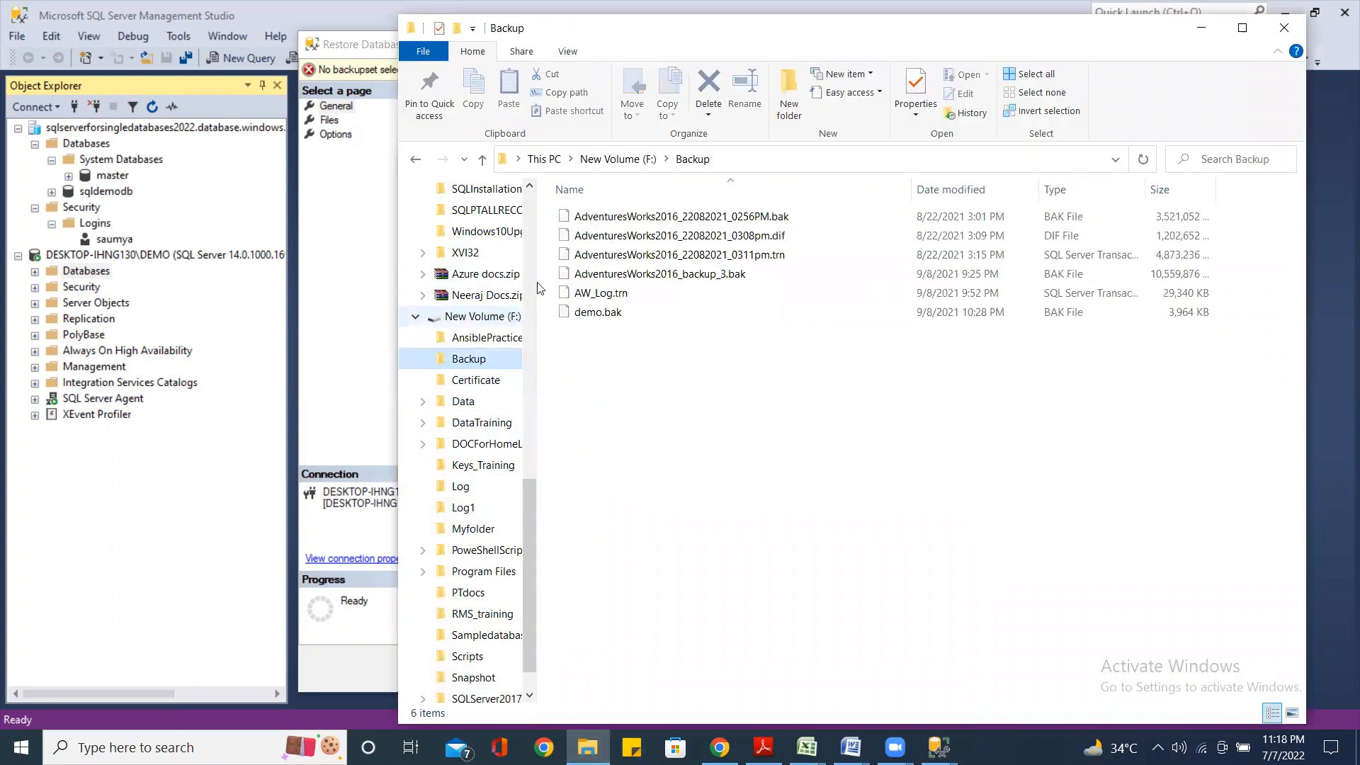
{"action": "left_click", "coordinate": [801, 218]}
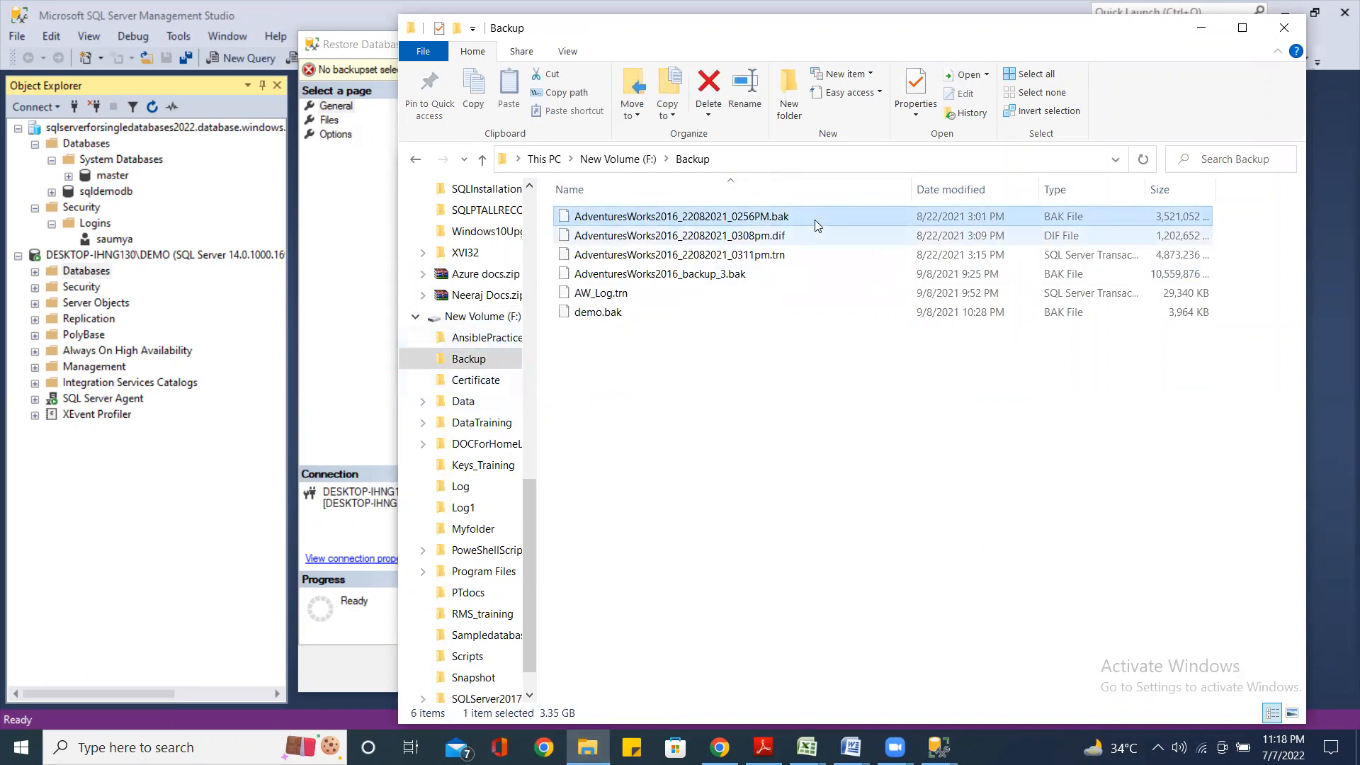
{"action": "left_click", "coordinate": [1201, 29]}
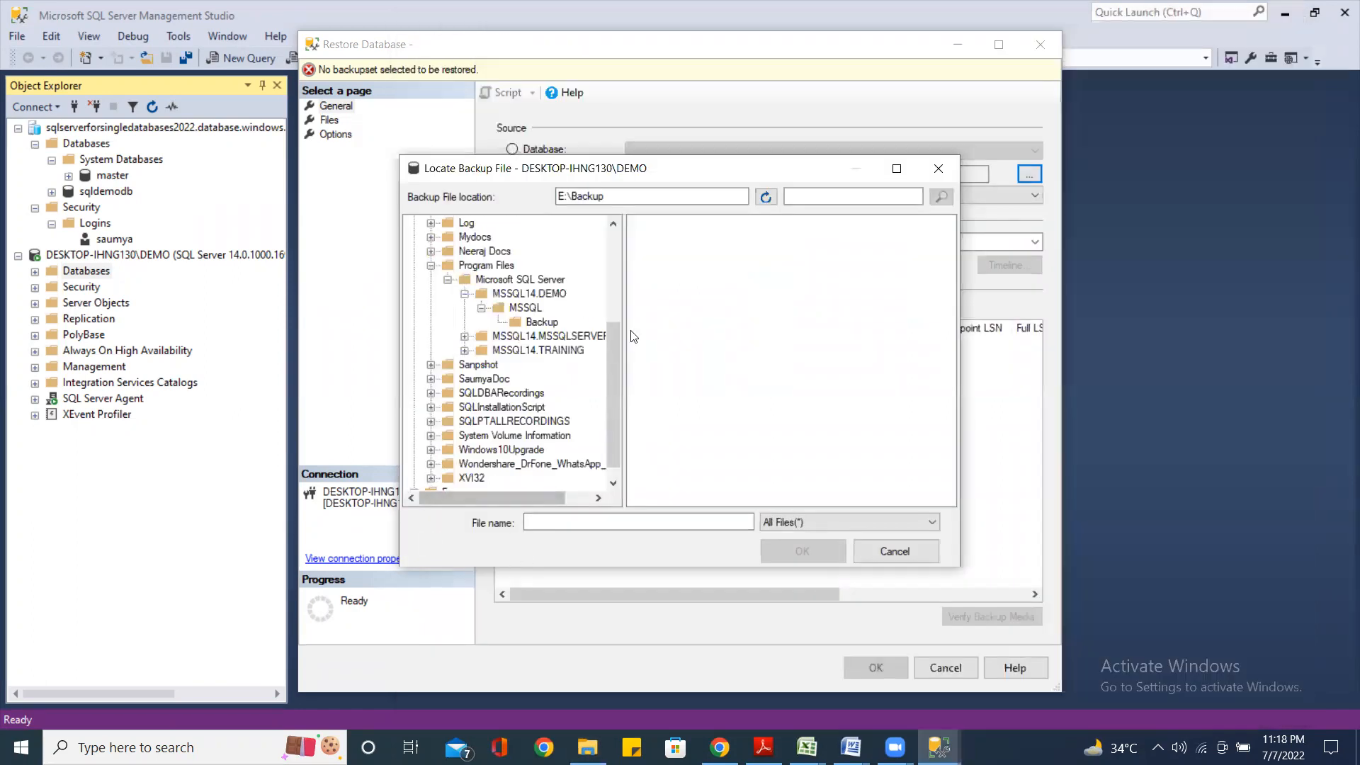
{"action": "left_click_drag", "start_coordinate": [615, 424], "coordinate": [615, 435]}
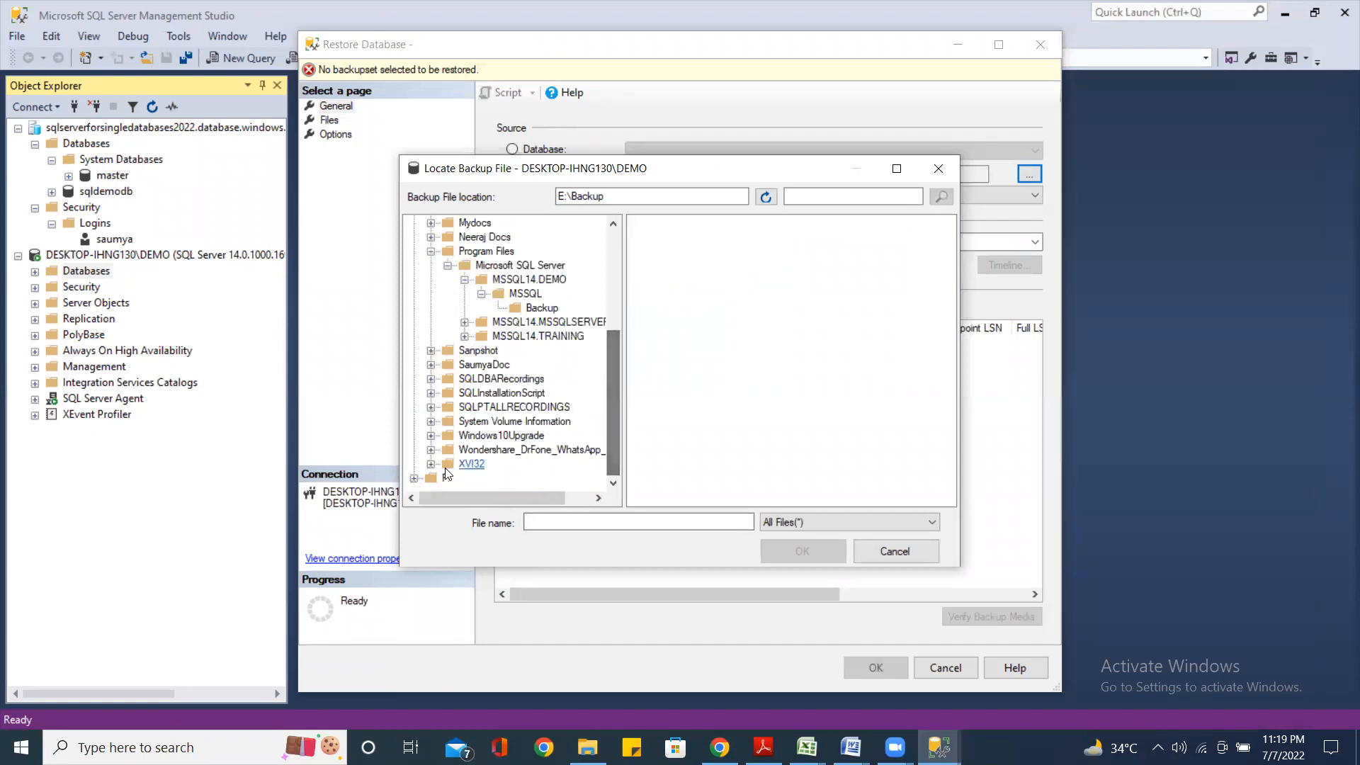
{"action": "left_click", "coordinate": [415, 478]}
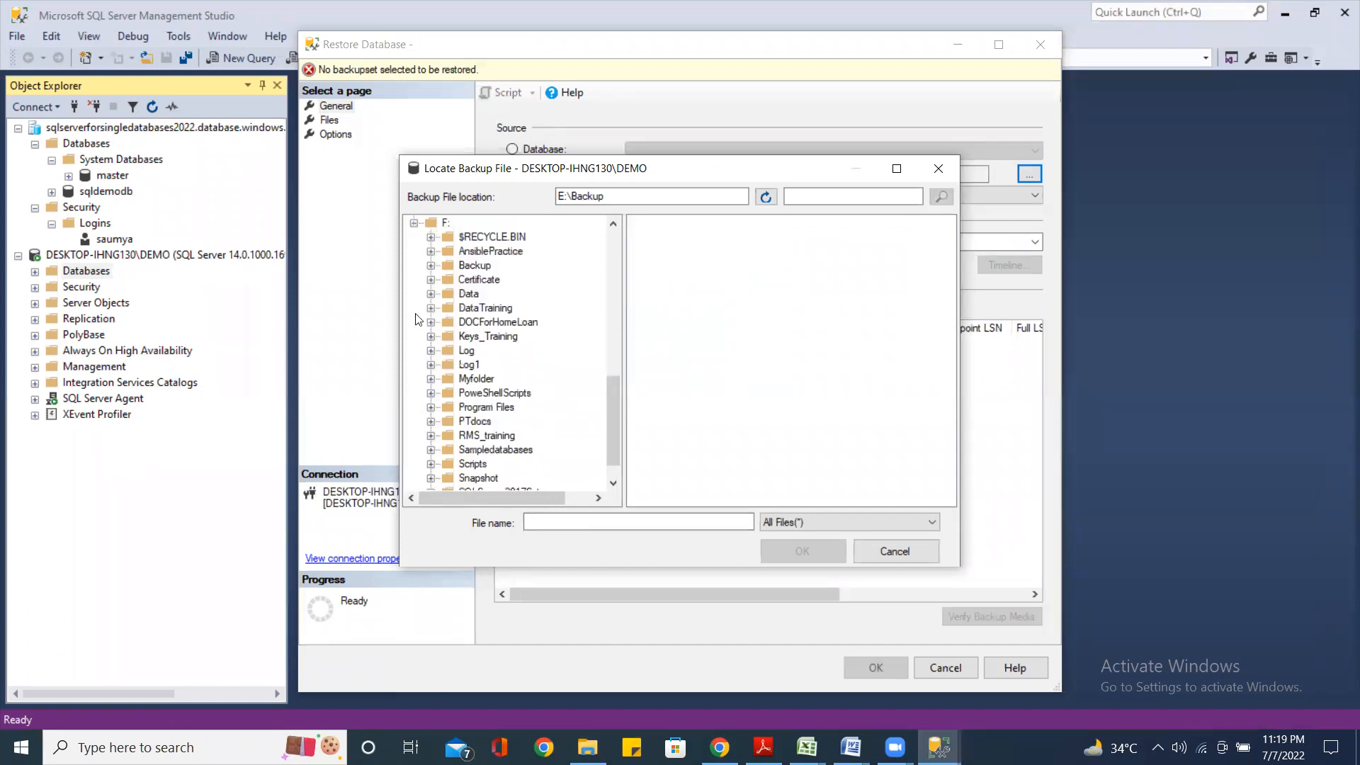
{"action": "left_click", "coordinate": [469, 266]}
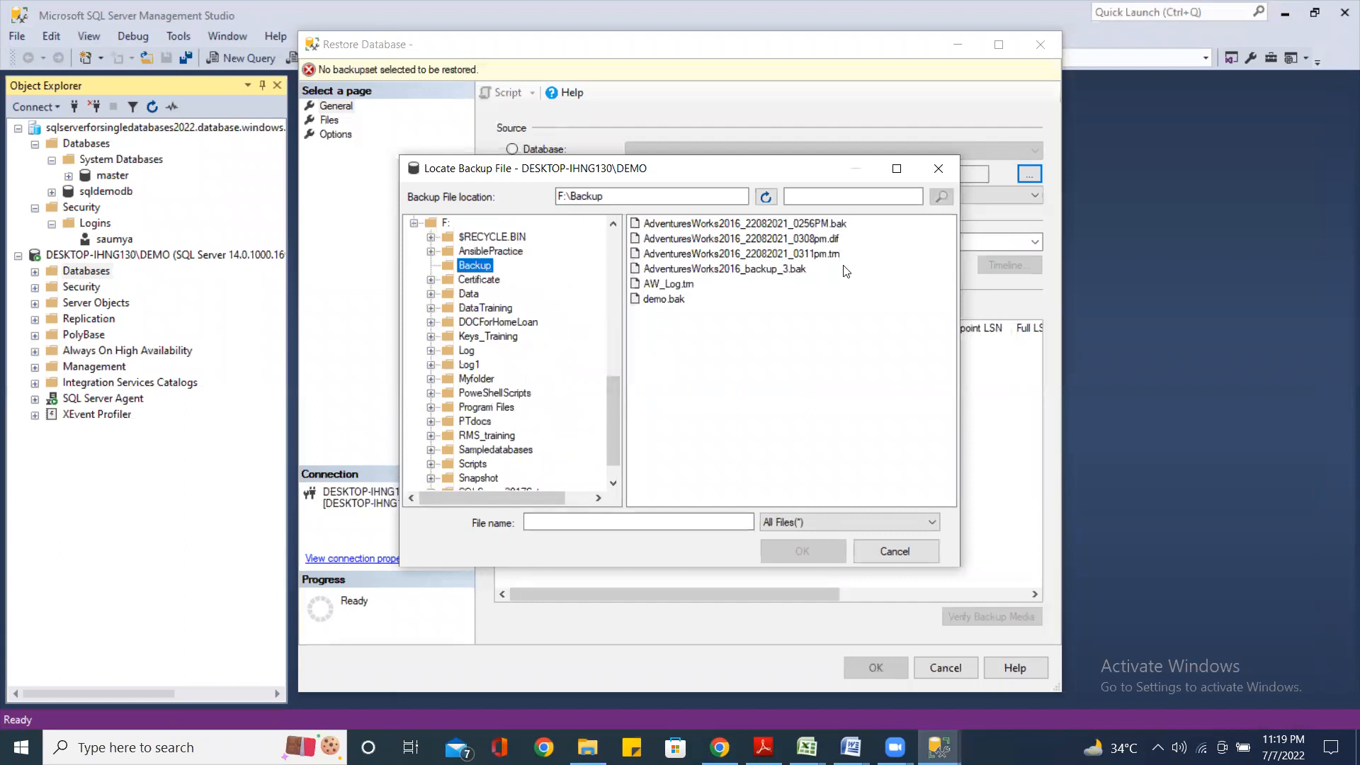
{"action": "double_click", "coordinate": [840, 225]}
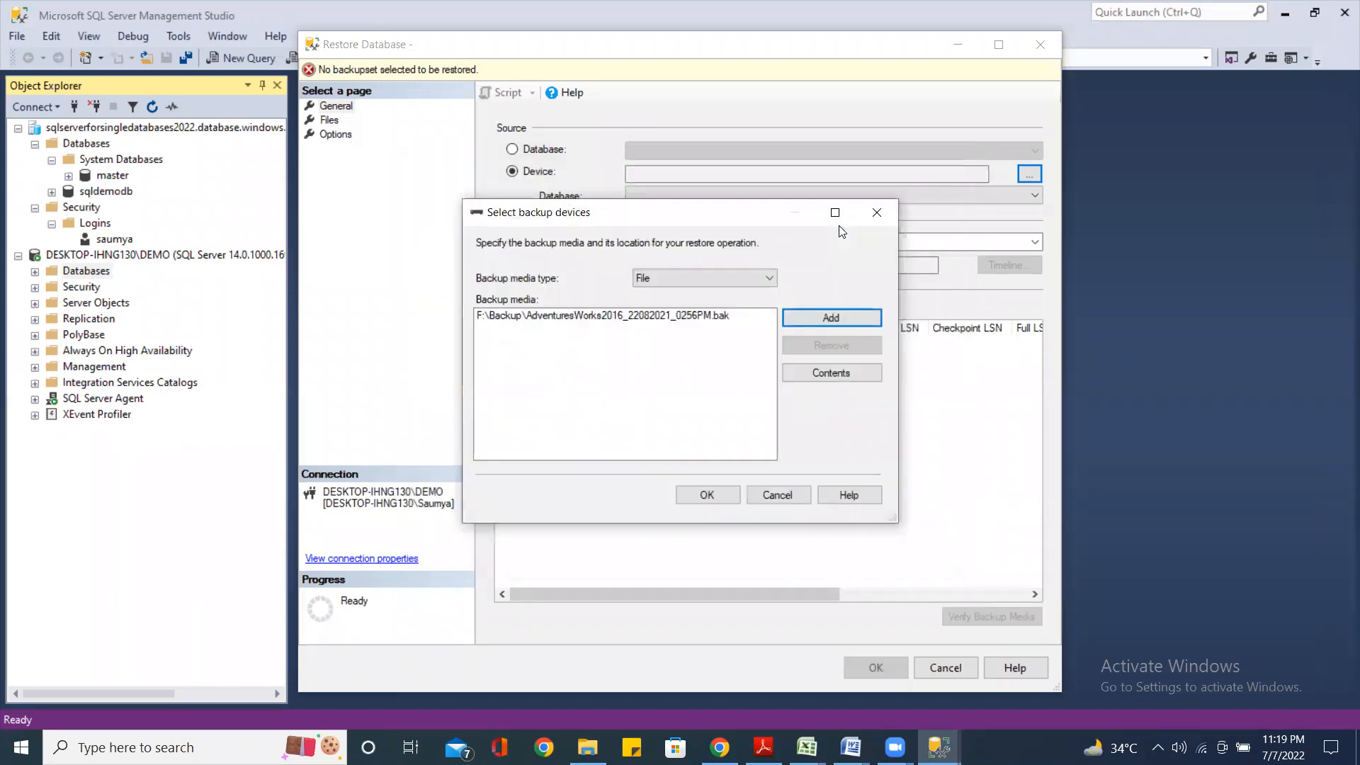
Run the AdventuresWorks2016 restore and read its existing-data-file failure, then switch to File Explorer
{"action": "left_click", "coordinate": [707, 496]}
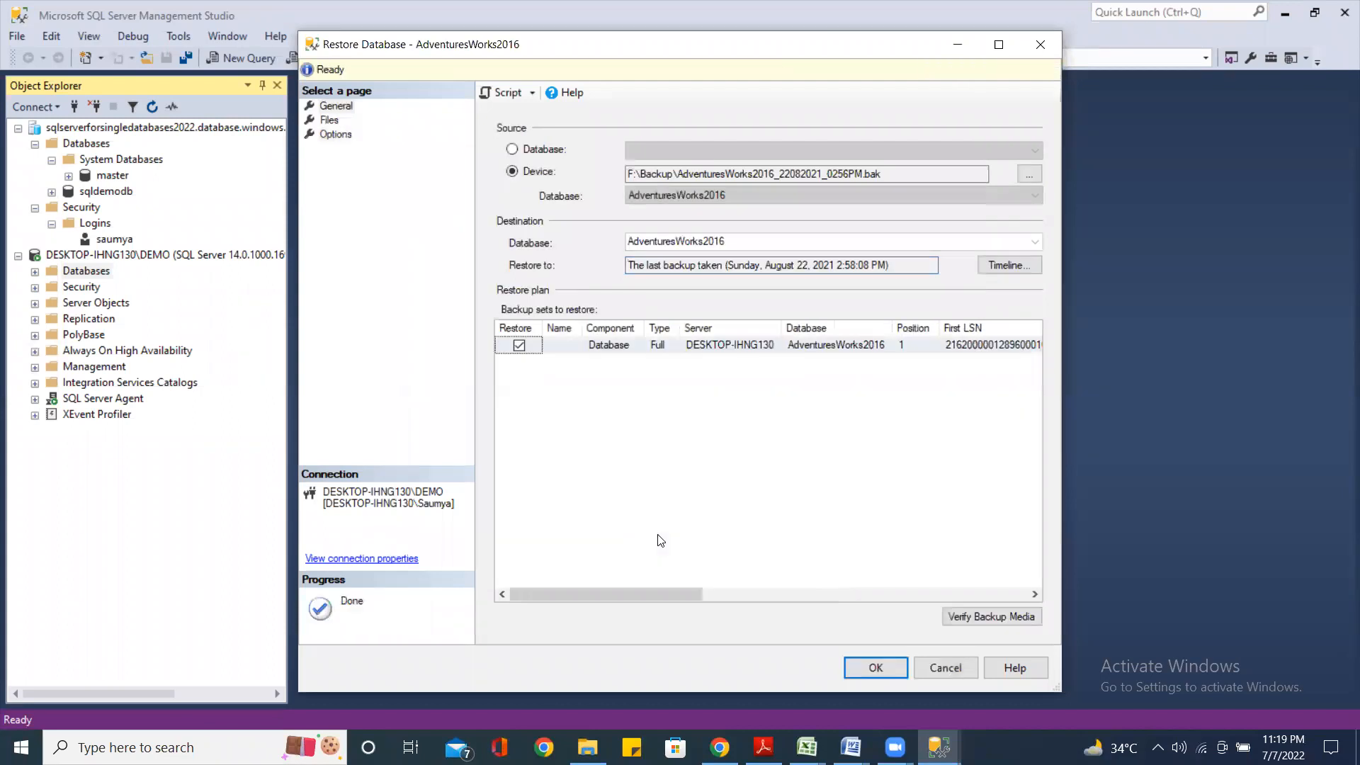
{"action": "left_click", "coordinate": [866, 674]}
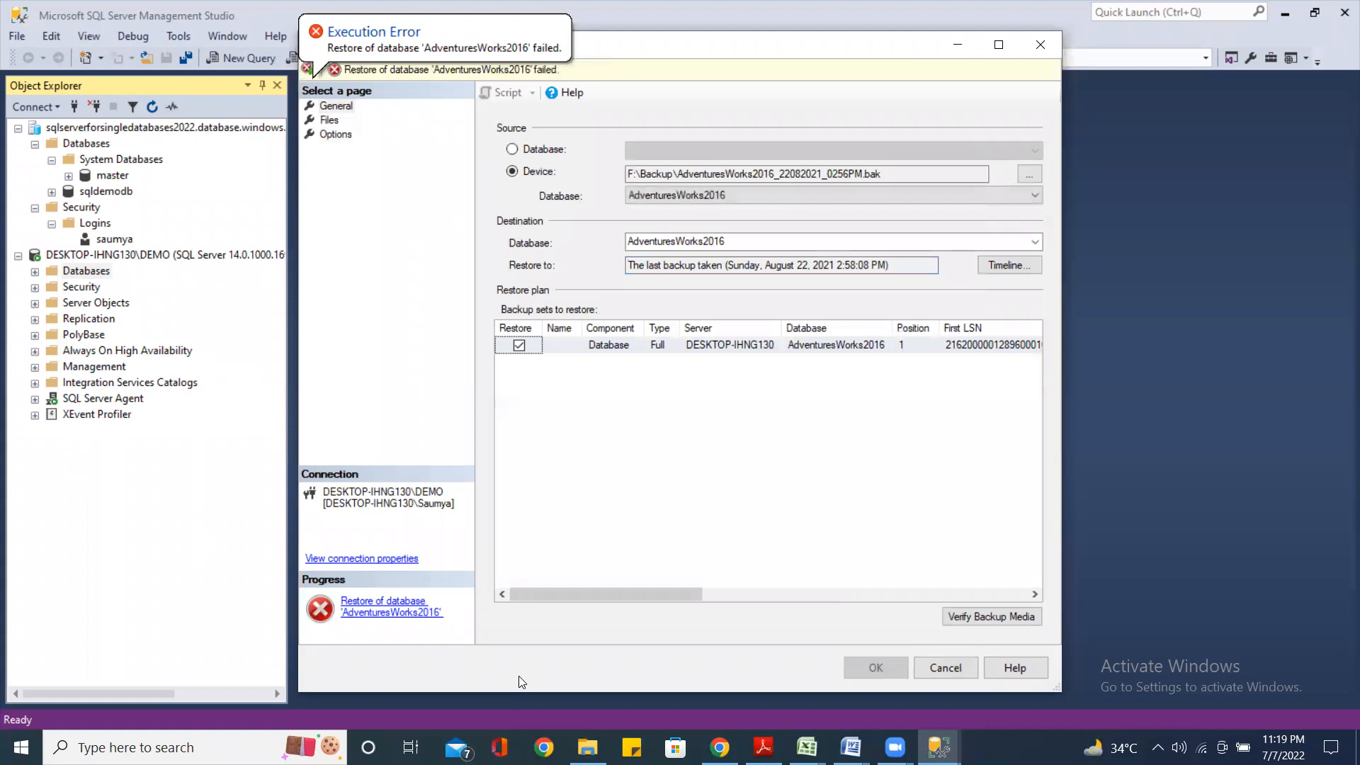
{"action": "left_click", "coordinate": [405, 613]}
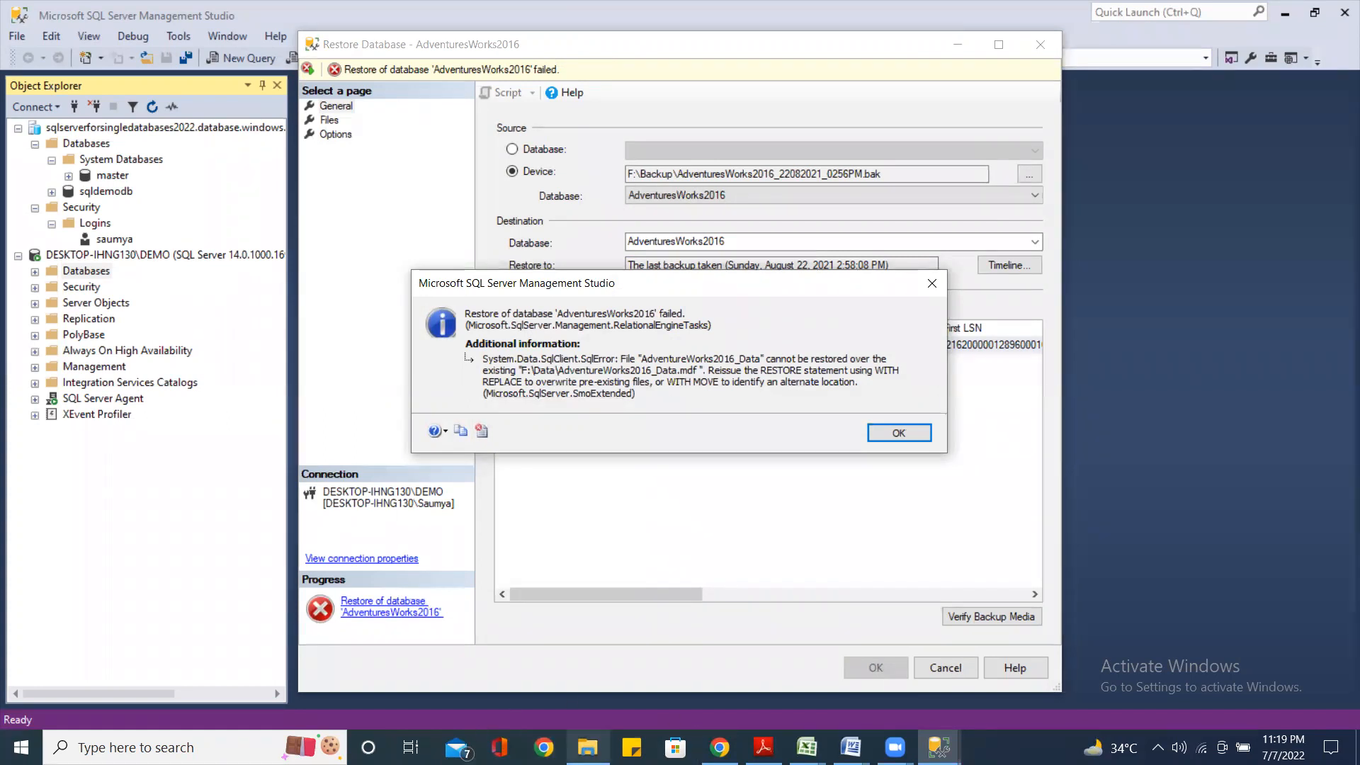
{"action": "left_click", "coordinate": [587, 747]}
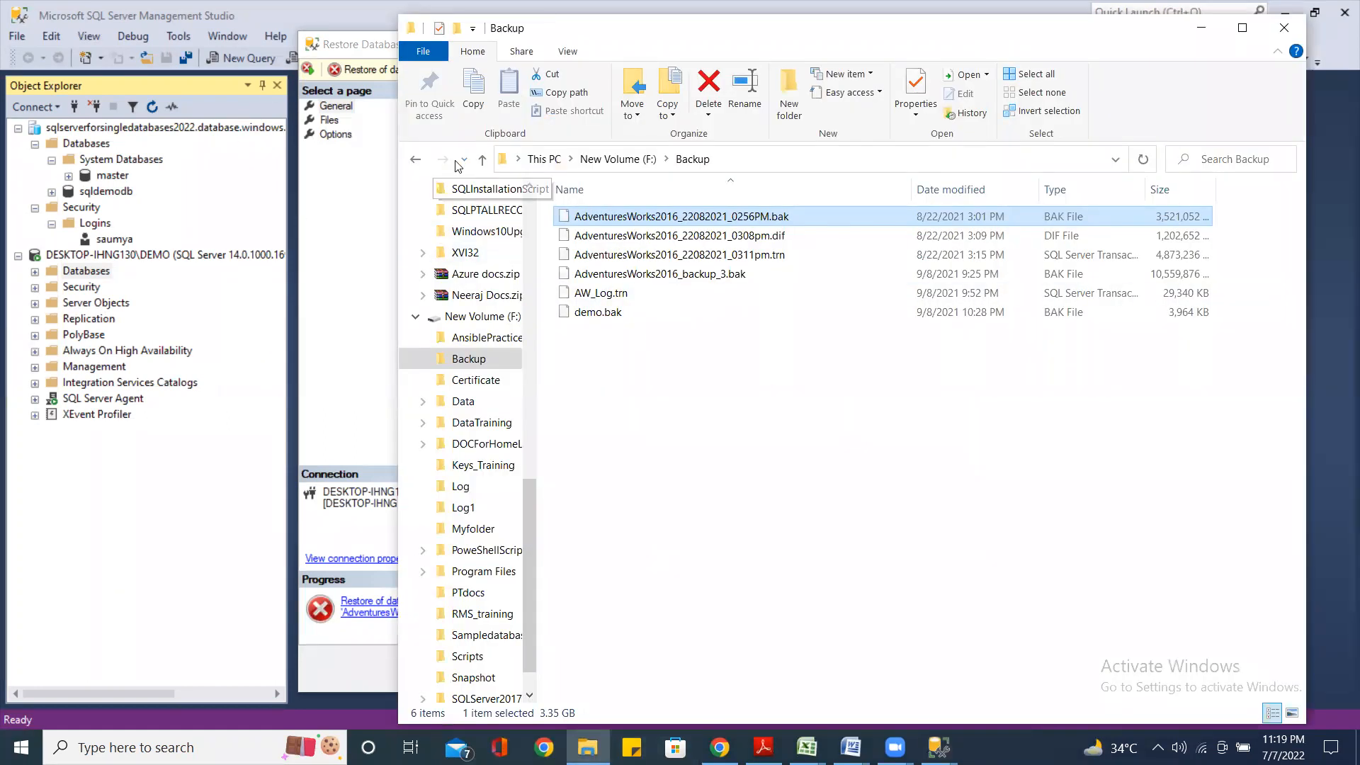
Delete all five items in F:\Data, including AdventureWorks2016_Data.mdf, approving each access-denied prompt
{"action": "left_click", "coordinate": [482, 158]}
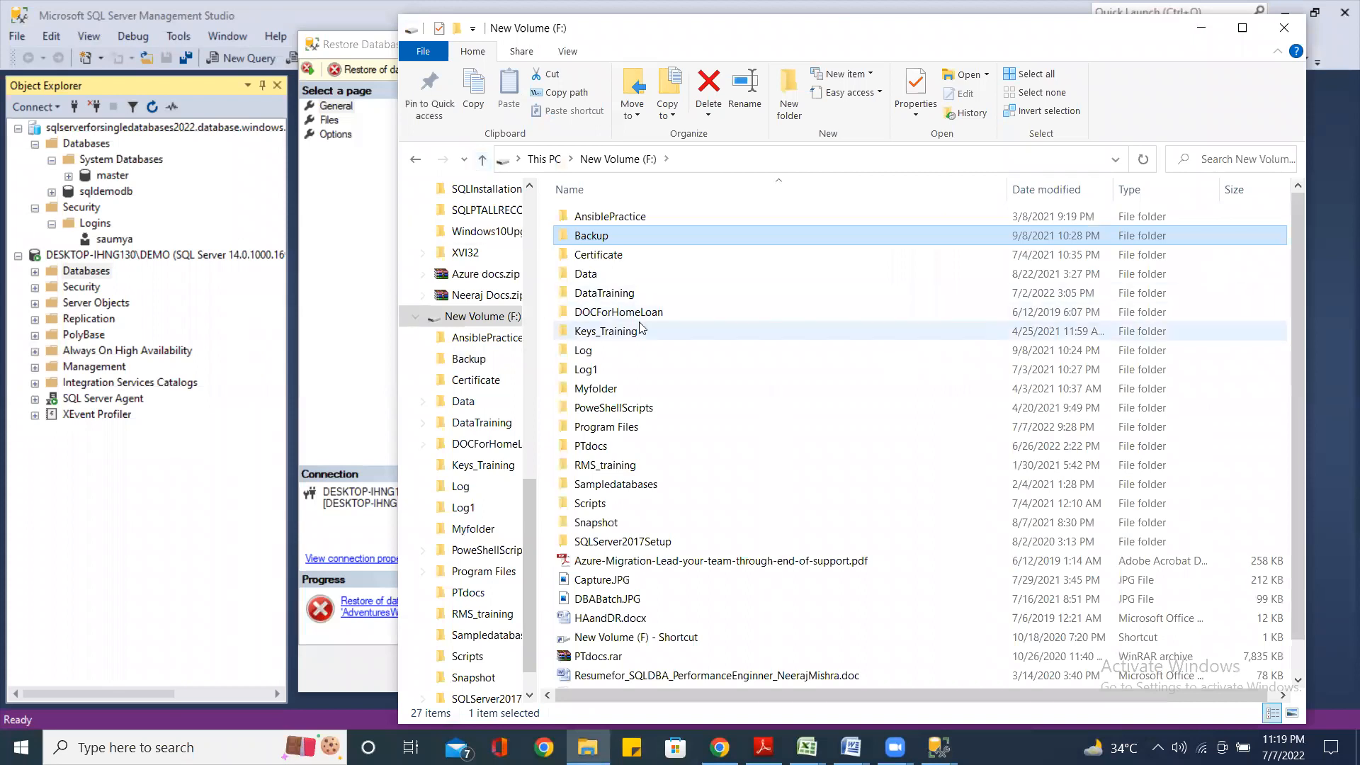
{"action": "left_click", "coordinate": [574, 277]}
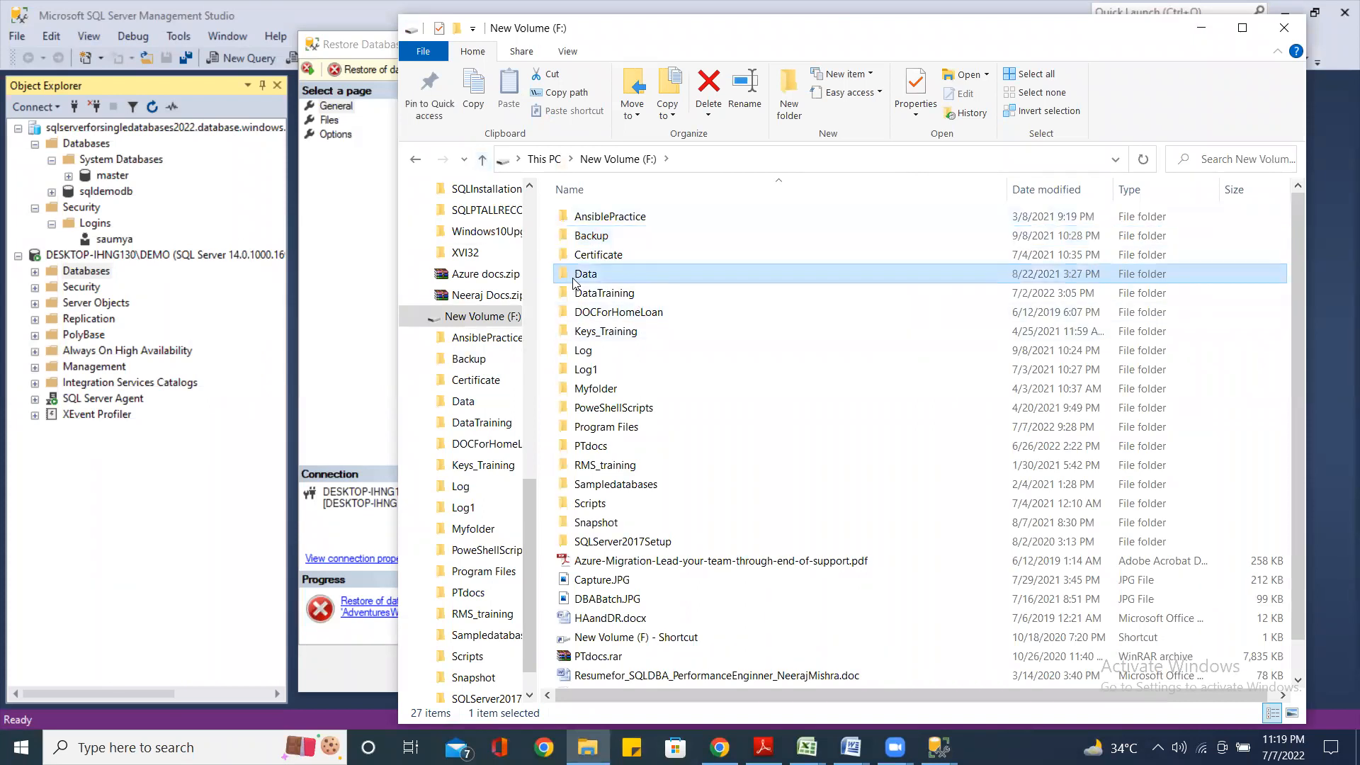
{"action": "double_click", "coordinate": [575, 279]}
{"action": "left_click_drag", "start_coordinate": [638, 383], "coordinate": [616, 219]}
{"action": "key", "text": "Delete"}
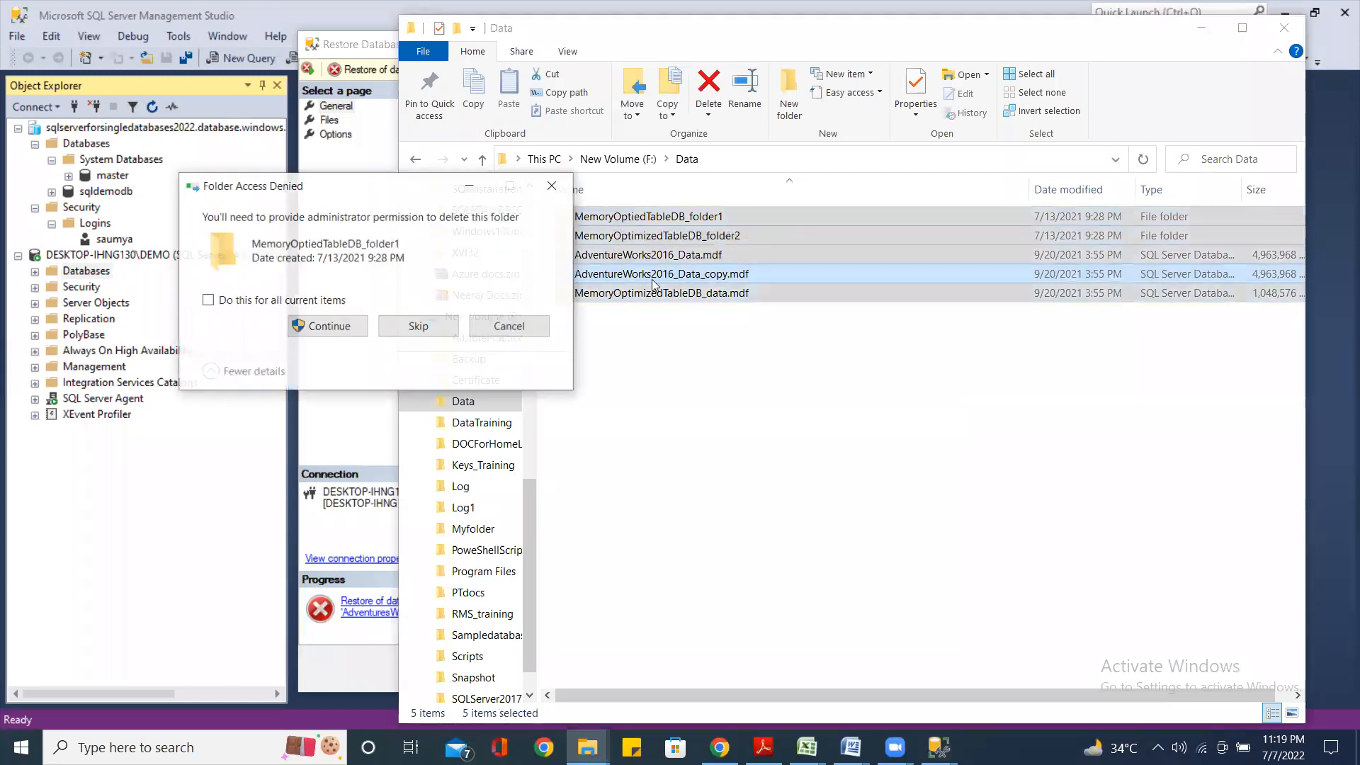
{"action": "left_click", "coordinate": [324, 327]}
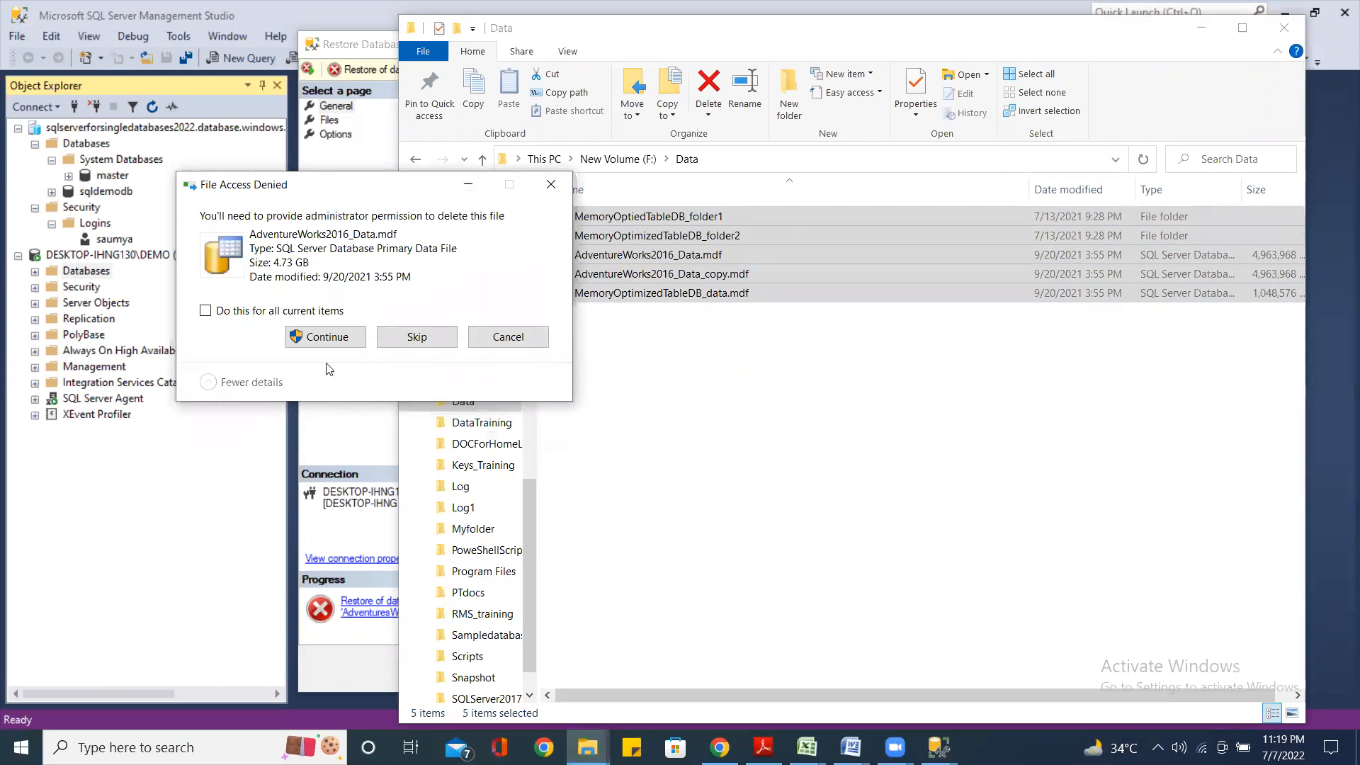
{"action": "left_click", "coordinate": [323, 340]}
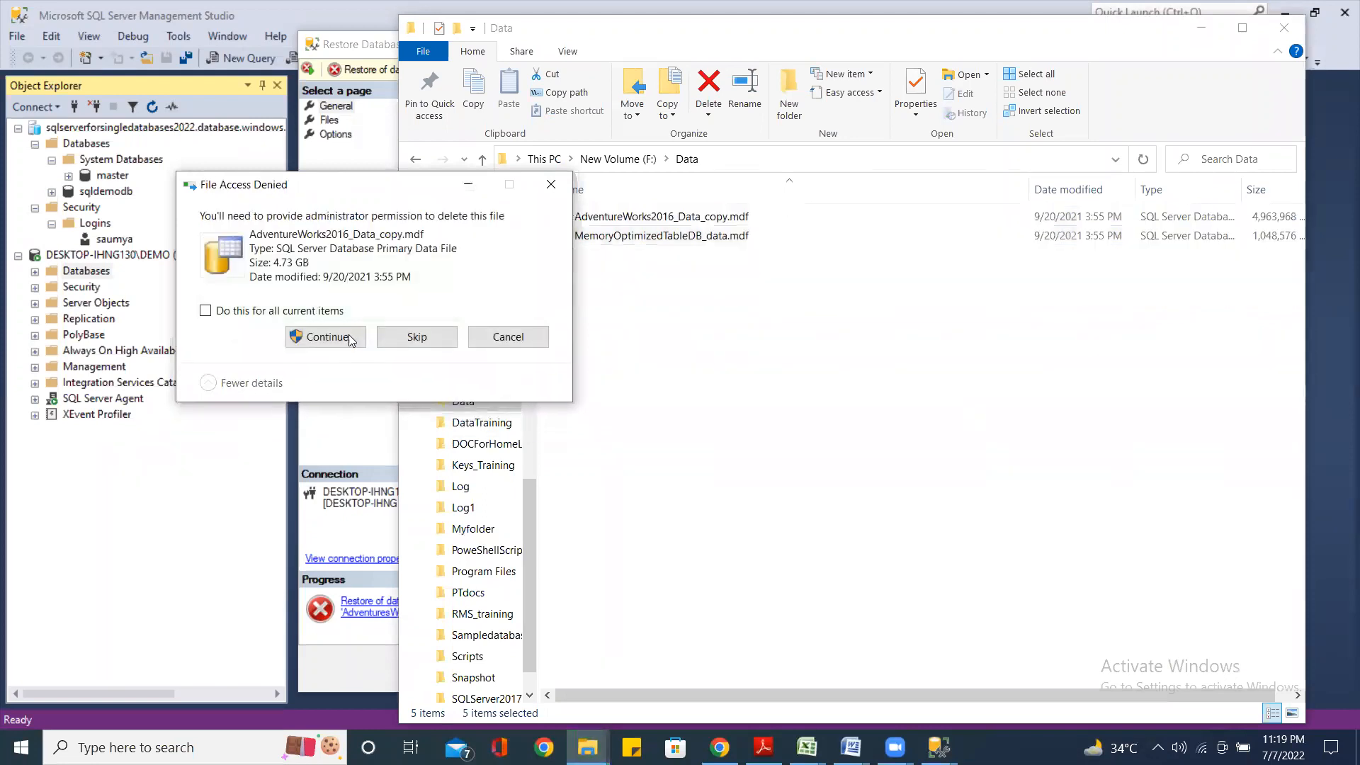
{"action": "left_click", "coordinate": [330, 337]}
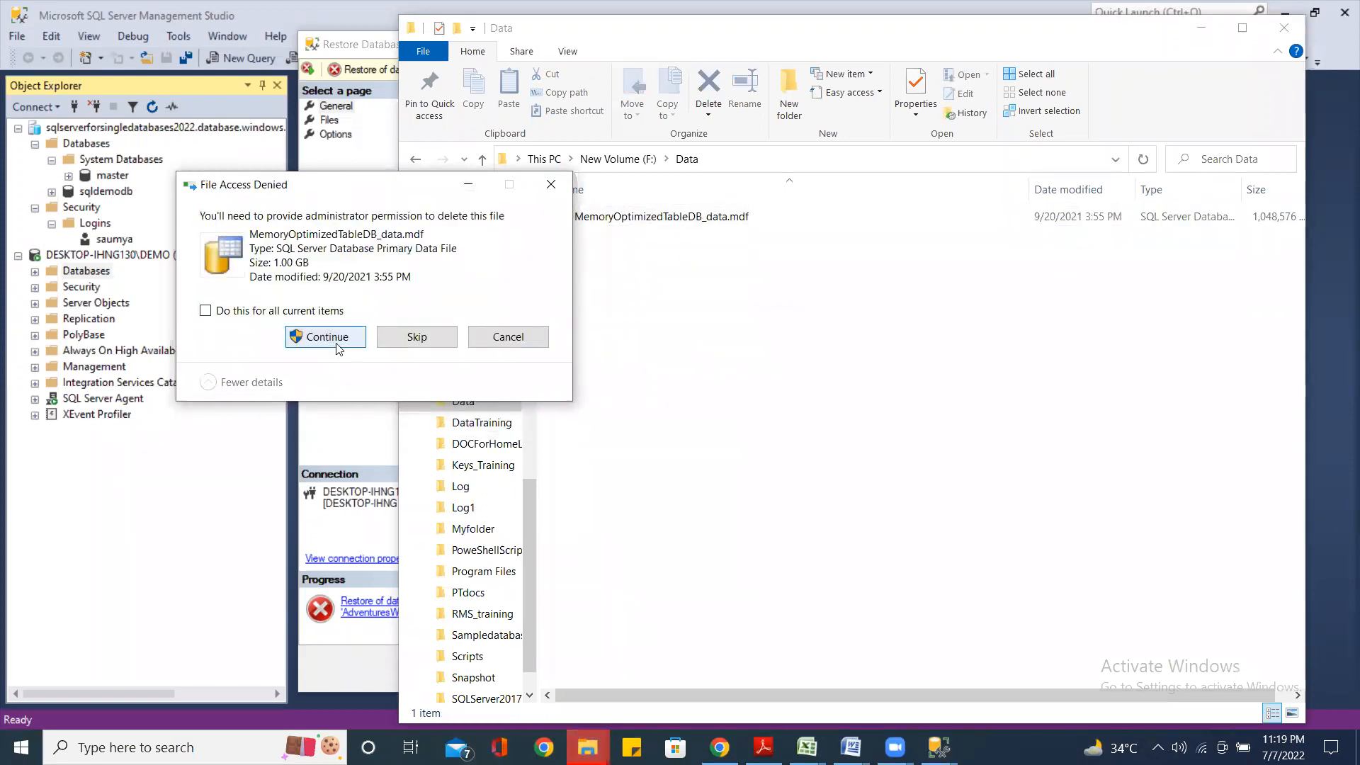
{"action": "left_click", "coordinate": [326, 339]}
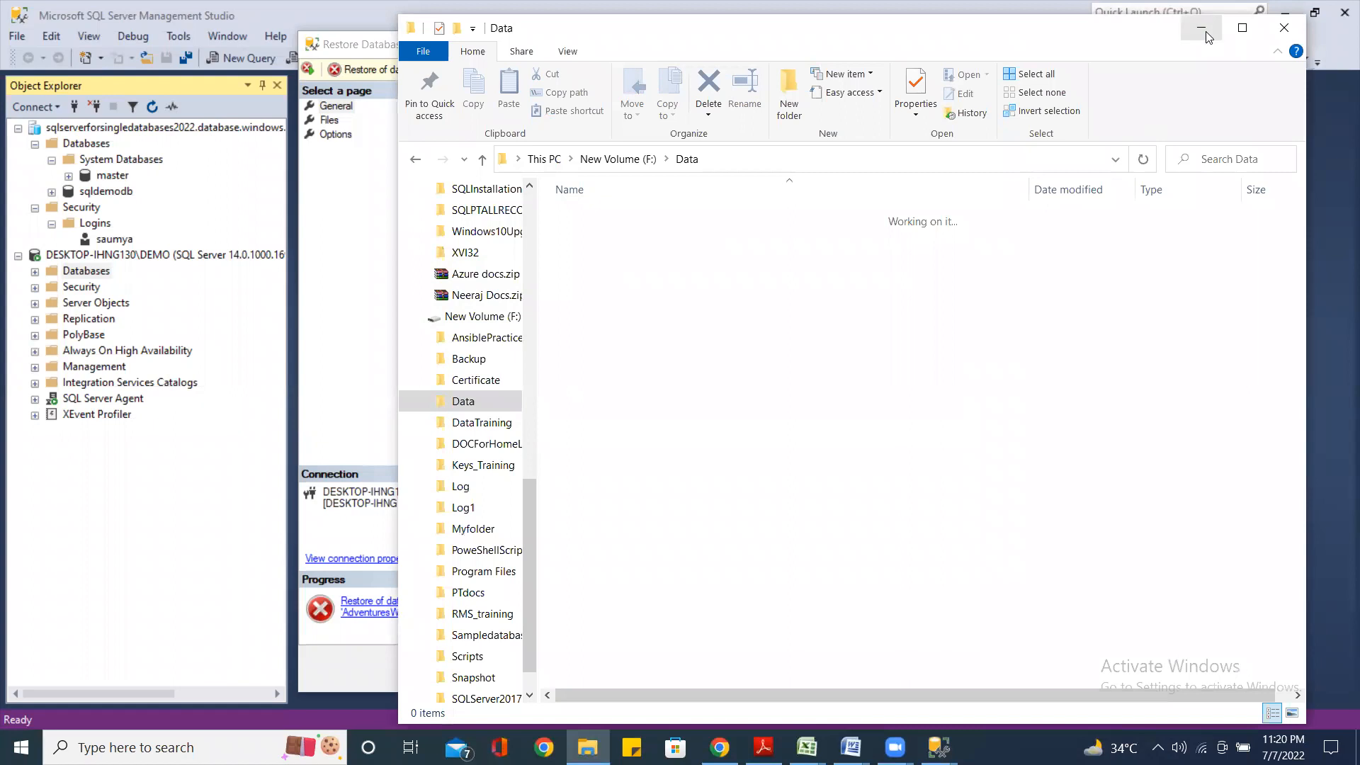
{"action": "left_click", "coordinate": [358, 287]}
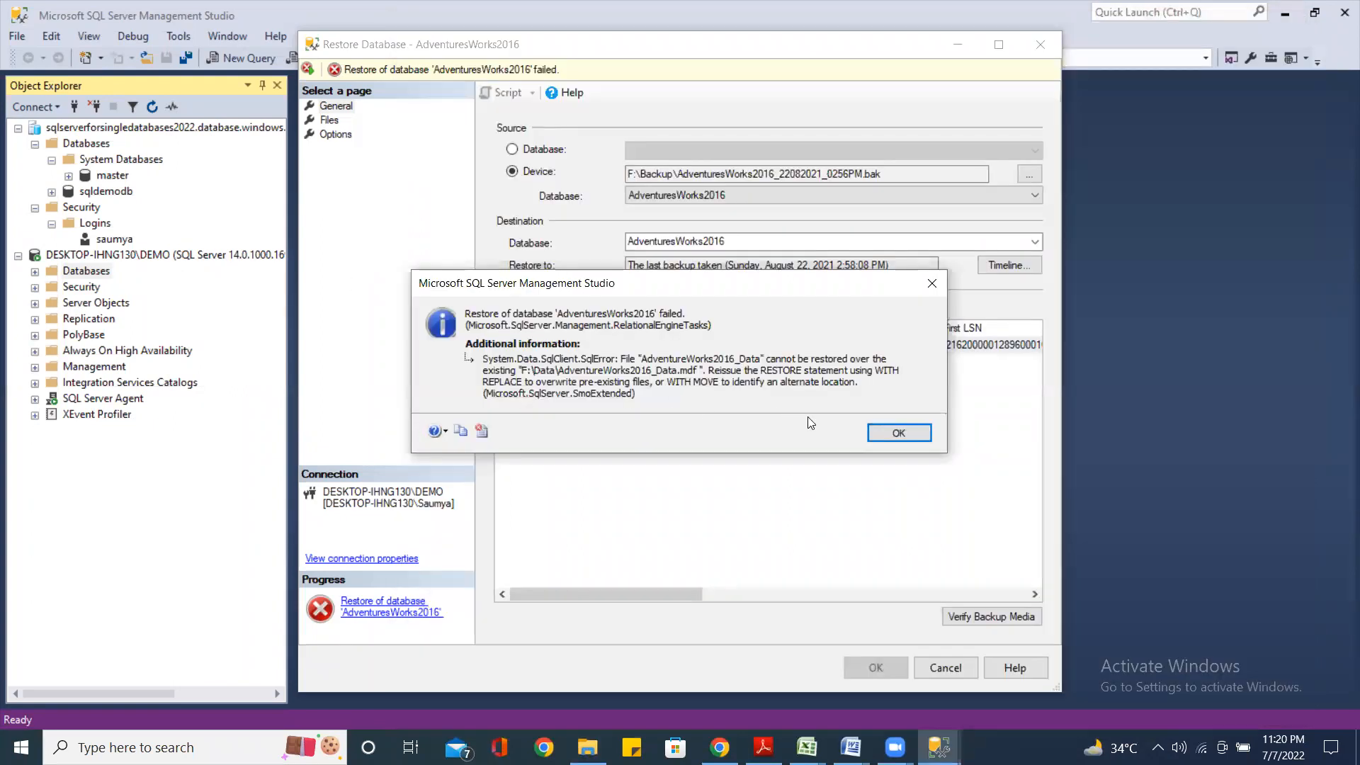
Dismiss the restore failure message and cancel the Restore Database dialog
{"action": "left_click", "coordinate": [882, 439]}
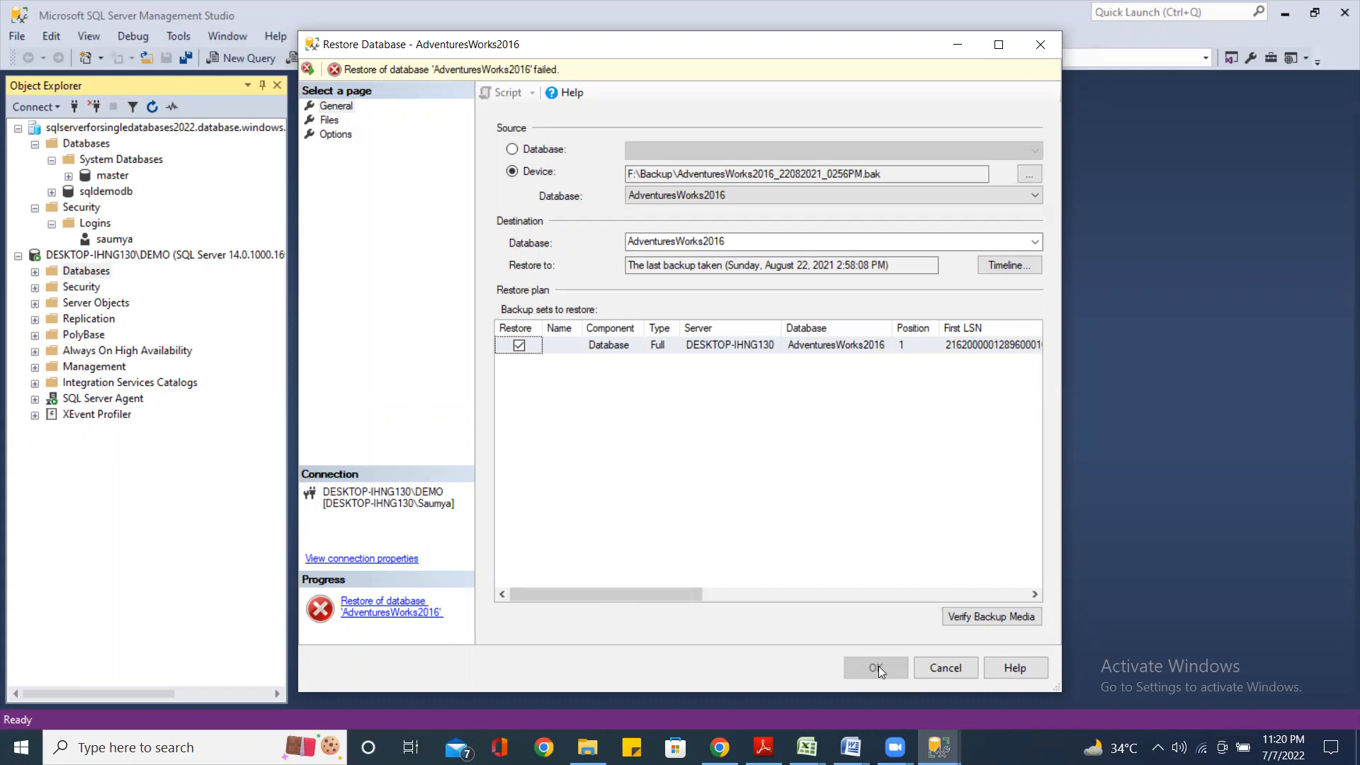
{"action": "left_click", "coordinate": [669, 480]}
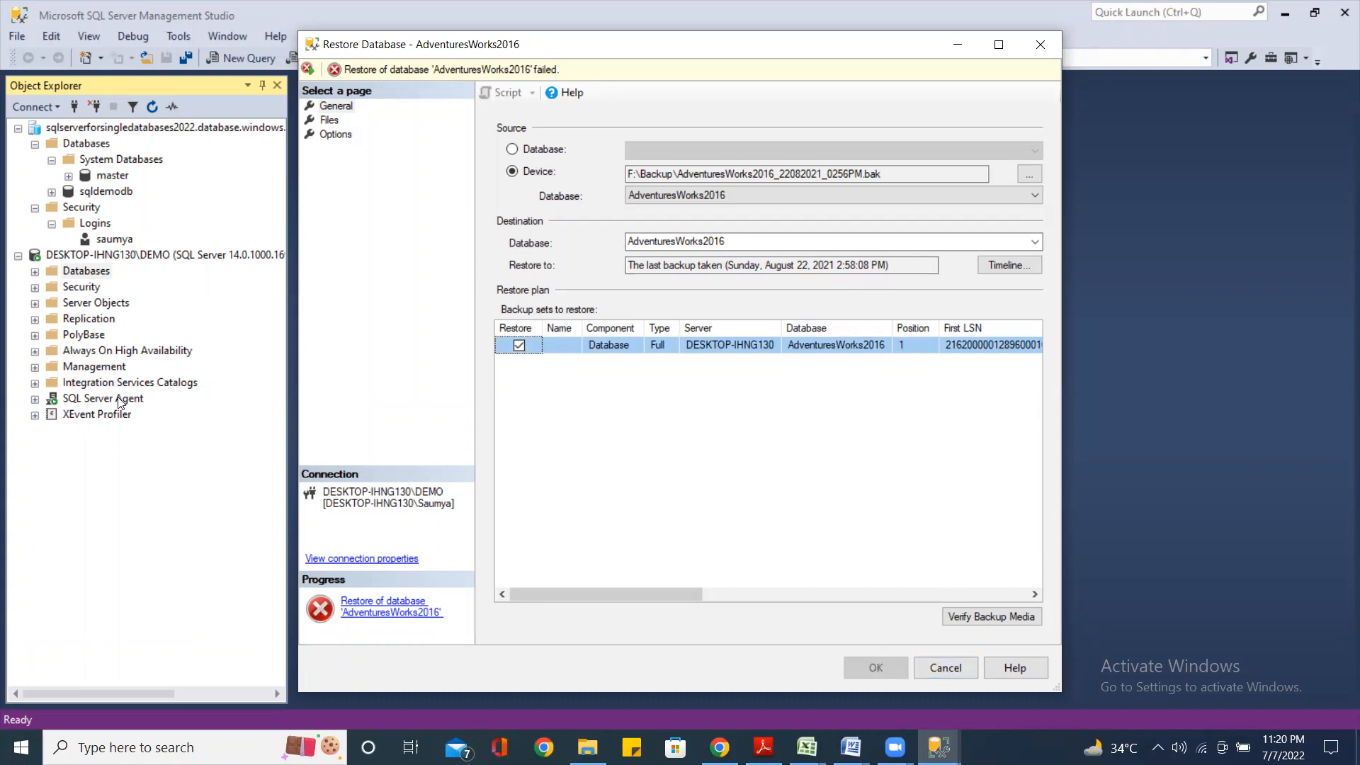
{"action": "left_click", "coordinate": [948, 665]}
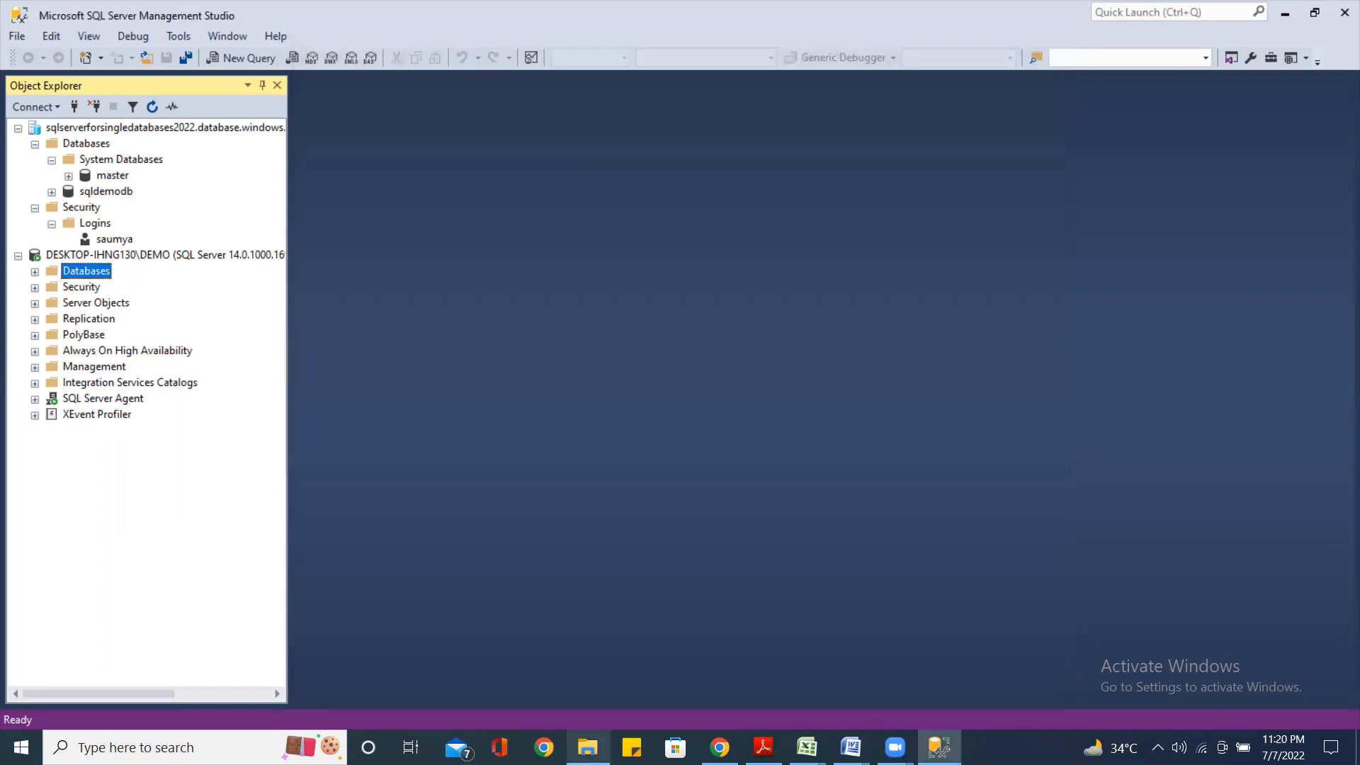
Select all eight .ldf files in F:\Log and permanently delete AdventureWorks2016_Log, its copy, and BackupEncryptionDemo_log
{"action": "left_click", "coordinate": [587, 747]}
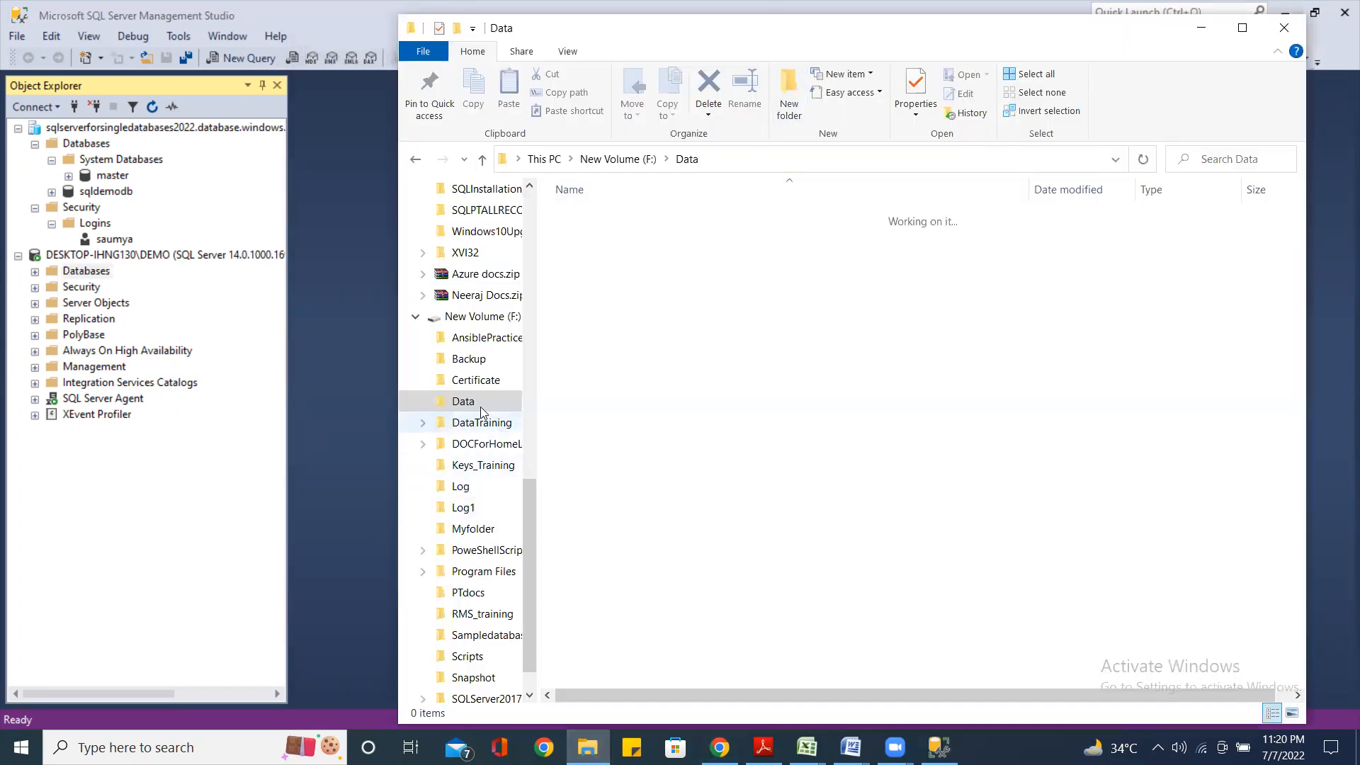
{"action": "left_click", "coordinate": [461, 489]}
{"action": "left_click_drag", "start_coordinate": [598, 396], "coordinate": [599, 200]}
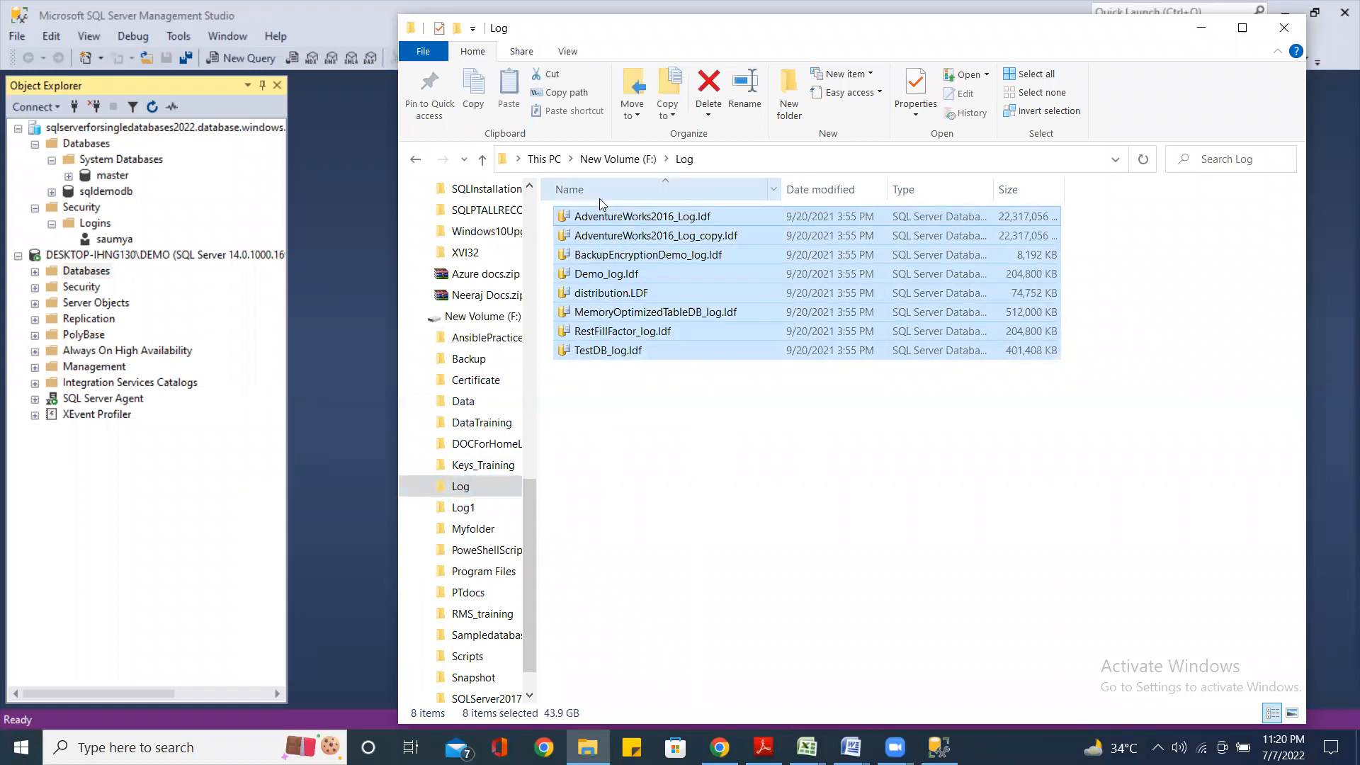
{"action": "key", "text": "Delete"}
{"action": "left_click", "coordinate": [632, 337]}
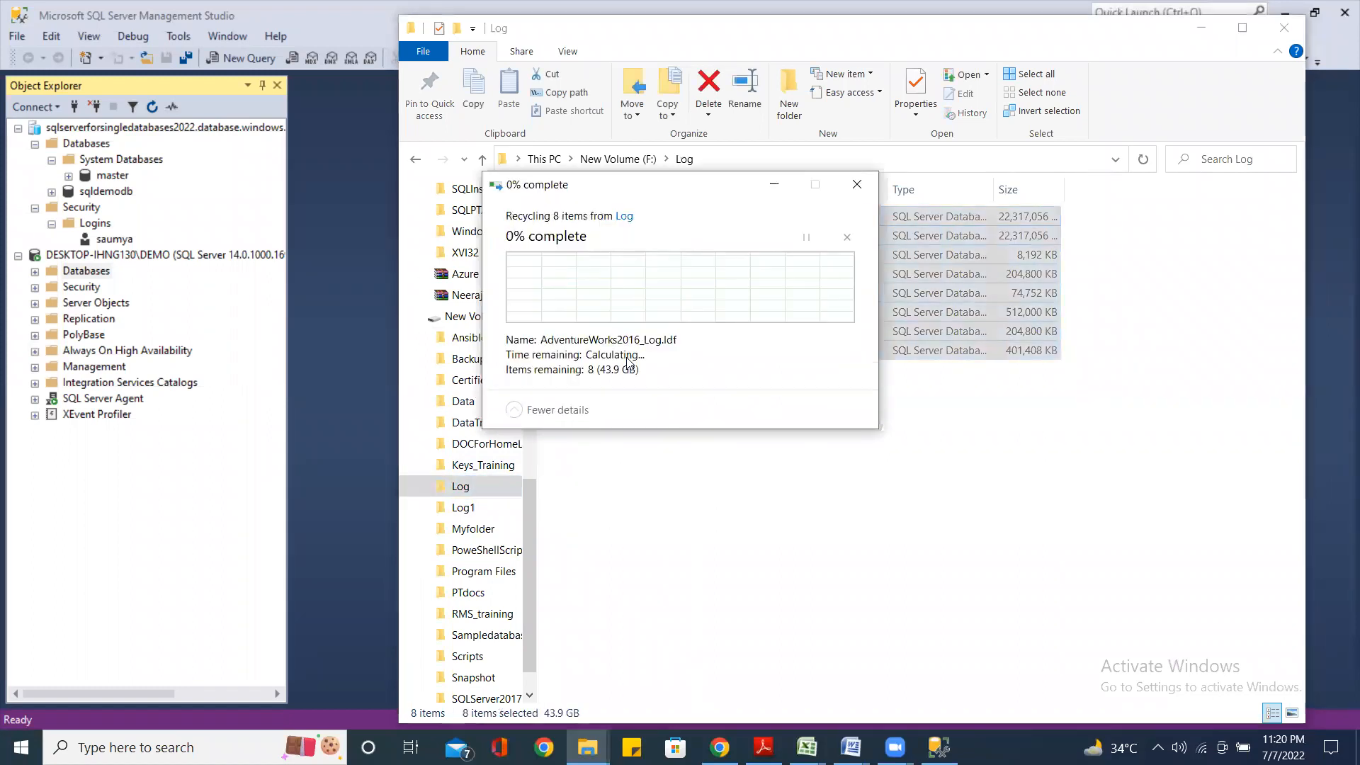
{"action": "left_click", "coordinate": [686, 335]}
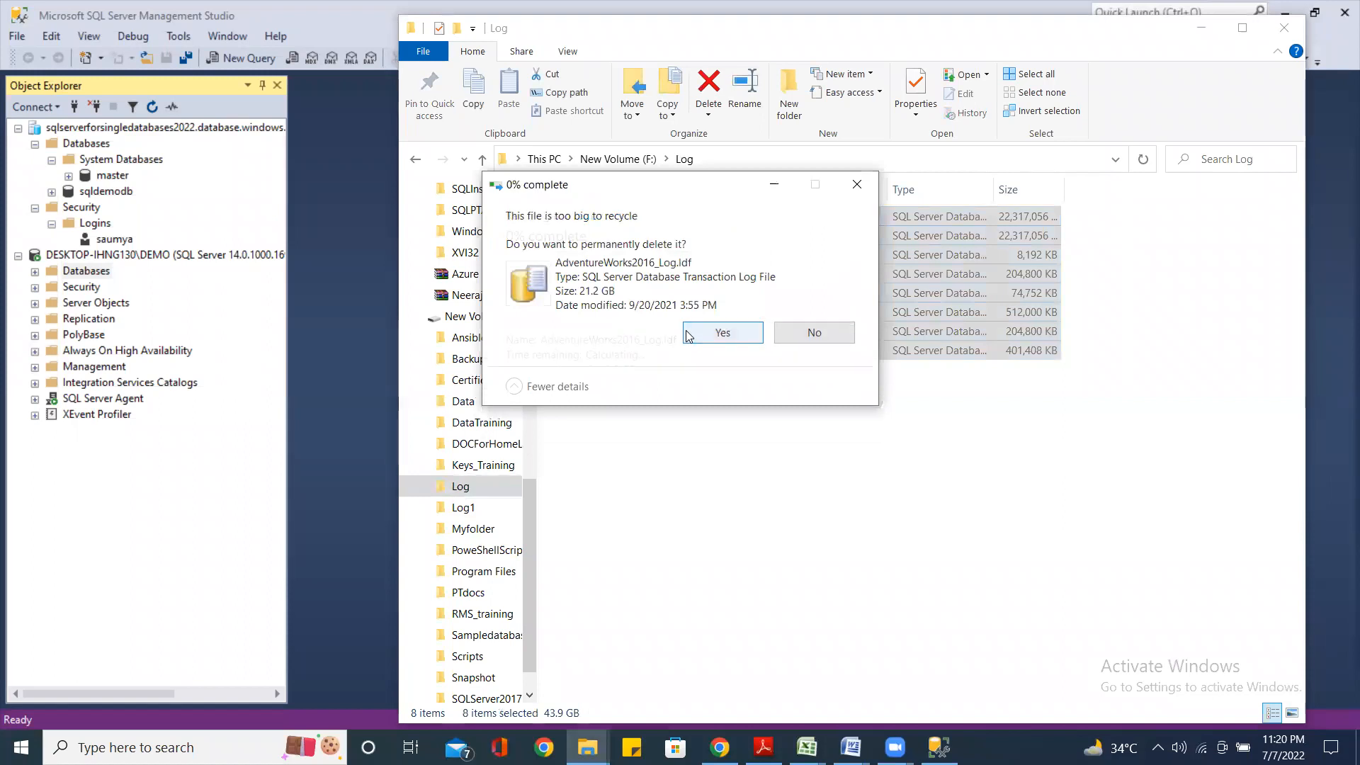
{"action": "left_click", "coordinate": [667, 337]}
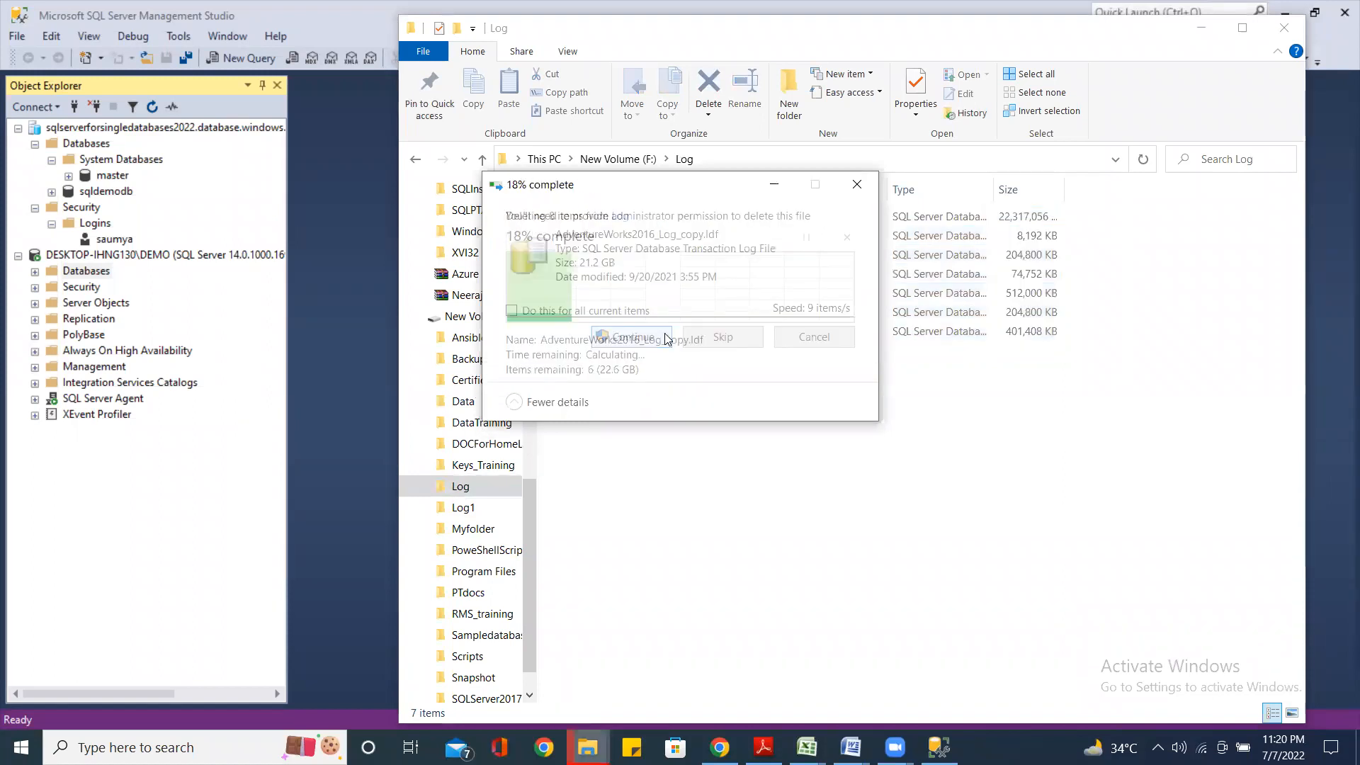
{"action": "left_click", "coordinate": [721, 340]}
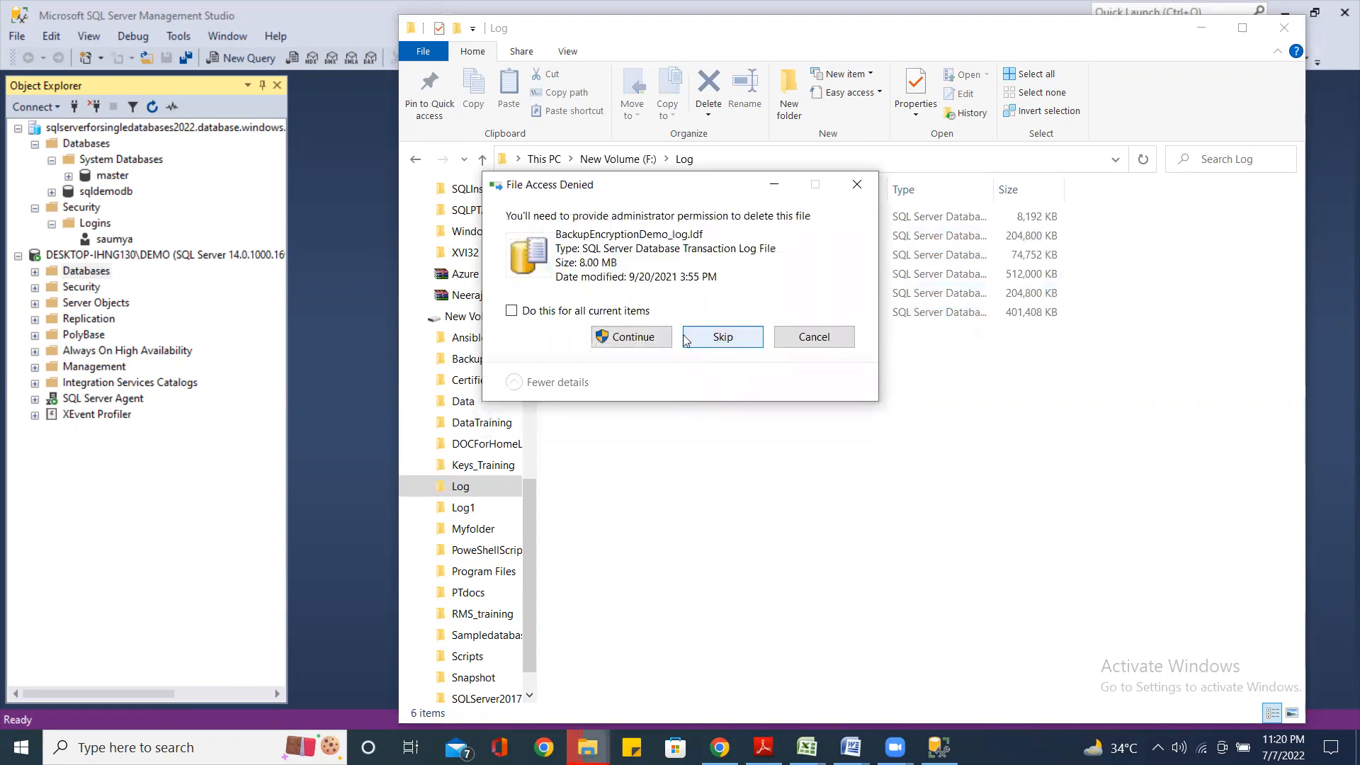
{"action": "left_click", "coordinate": [650, 338]}
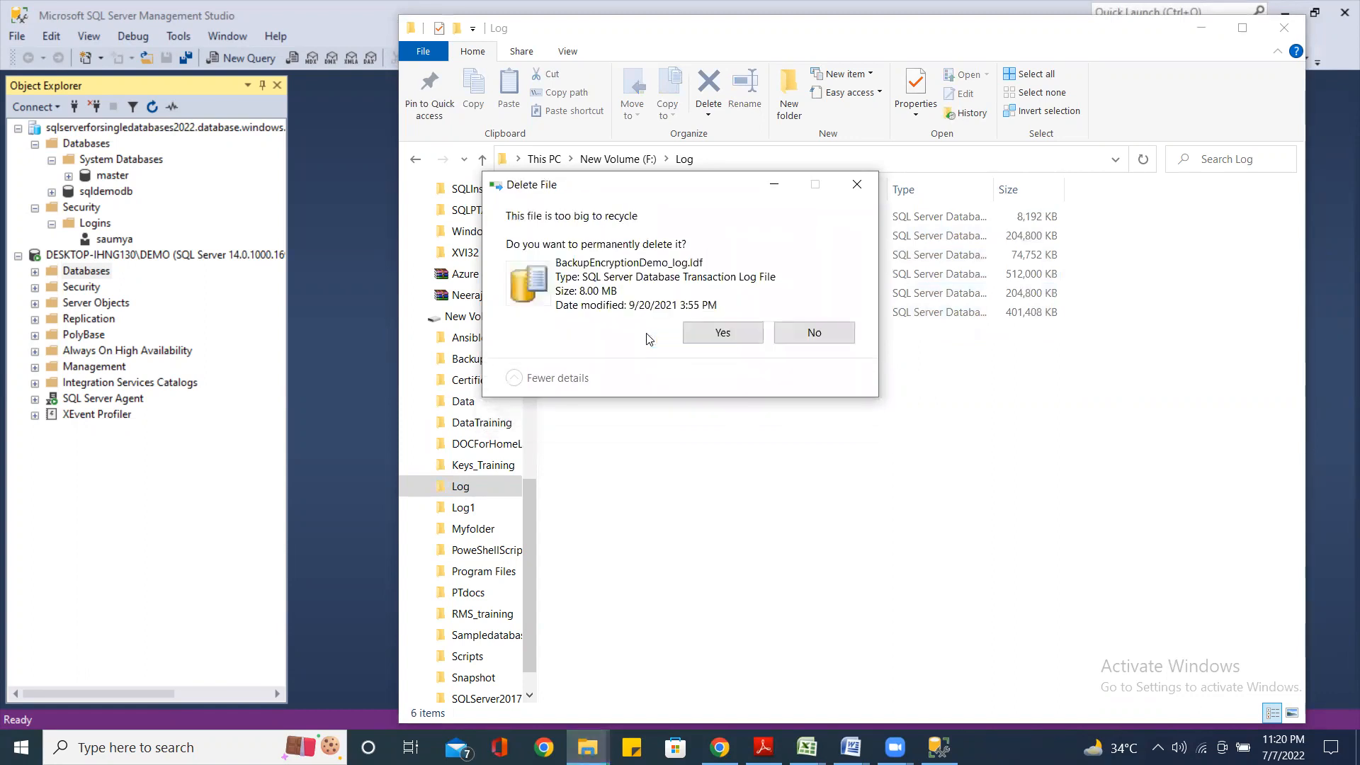
{"action": "left_click", "coordinate": [715, 340]}
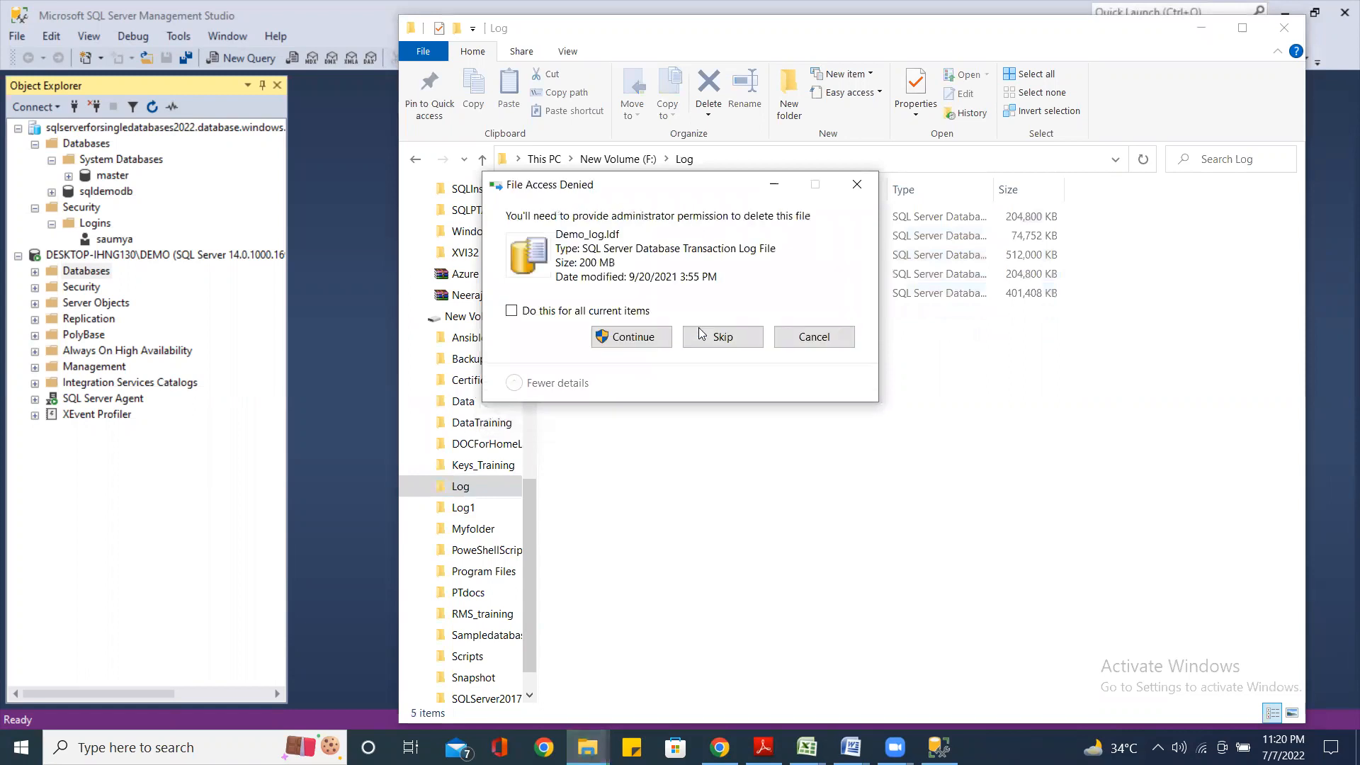
Permanently delete Demo_log, distribution, MemoryOptimizedTableDB_log, RestFillFactor_log and TestDB_log, leaving F:\Log empty
{"action": "left_click", "coordinate": [655, 340]}
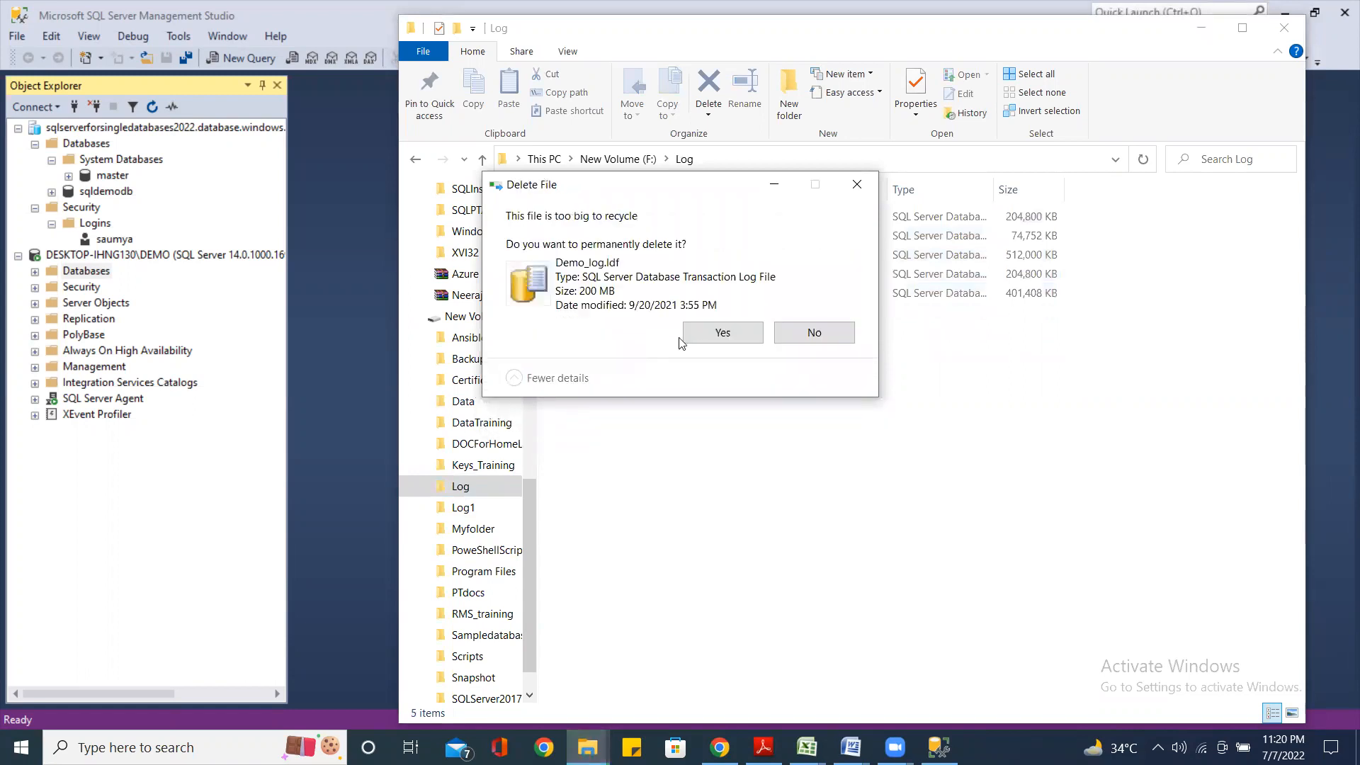
{"action": "left_click", "coordinate": [704, 336]}
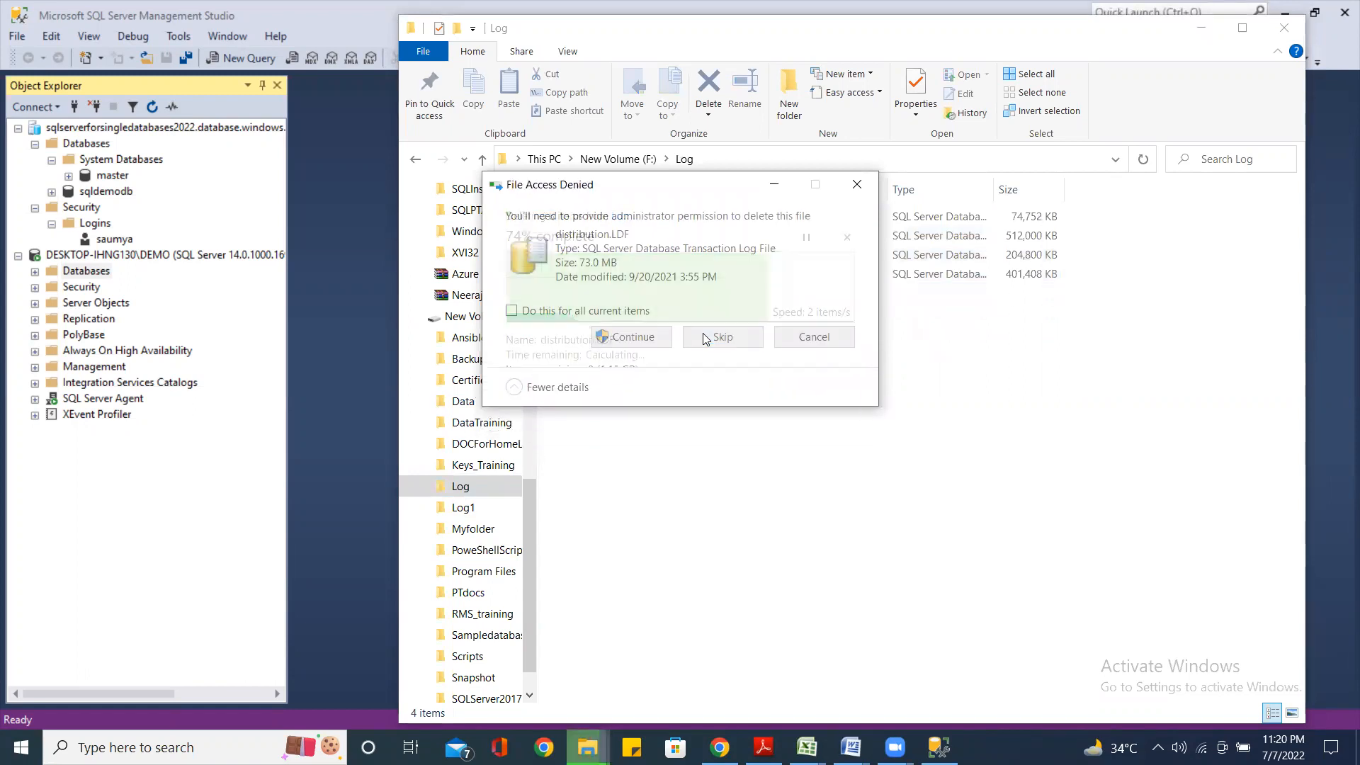
{"action": "left_click", "coordinate": [652, 339]}
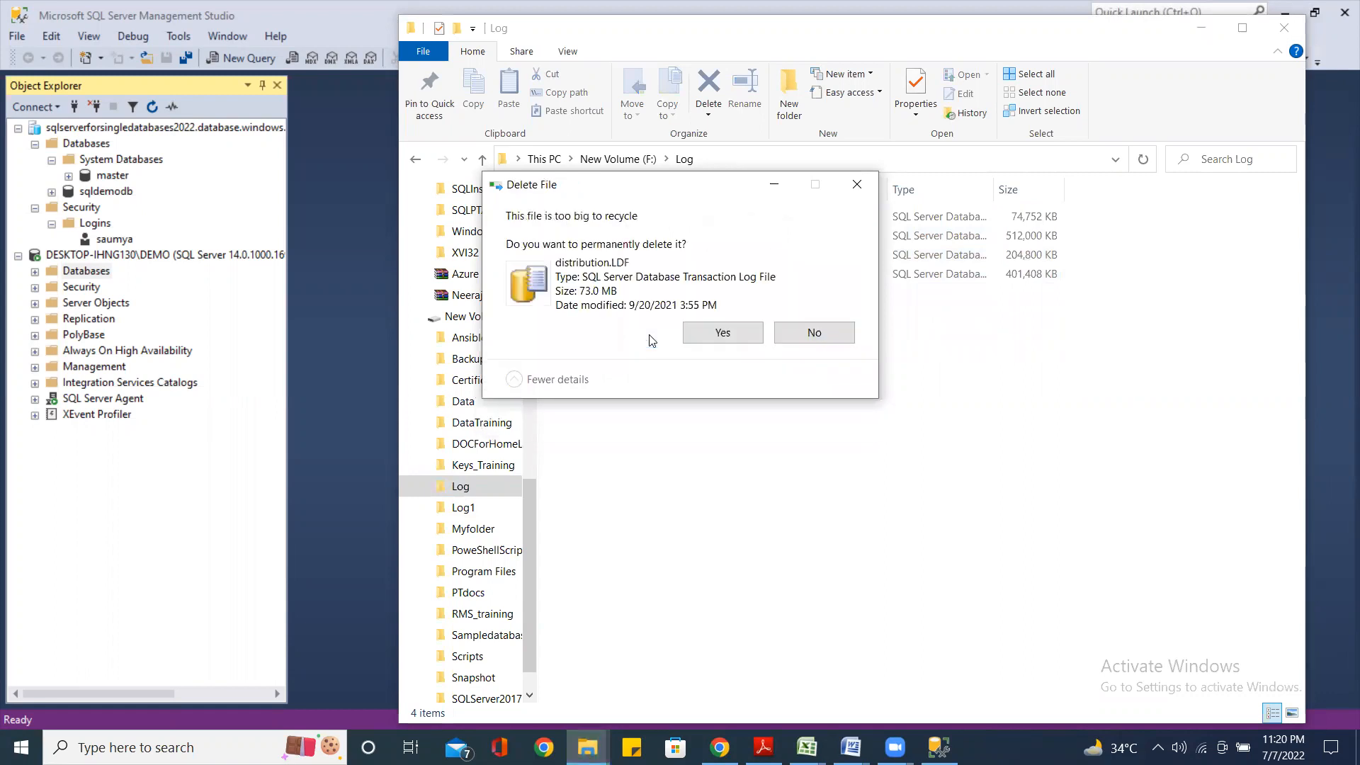
{"action": "left_click", "coordinate": [723, 337]}
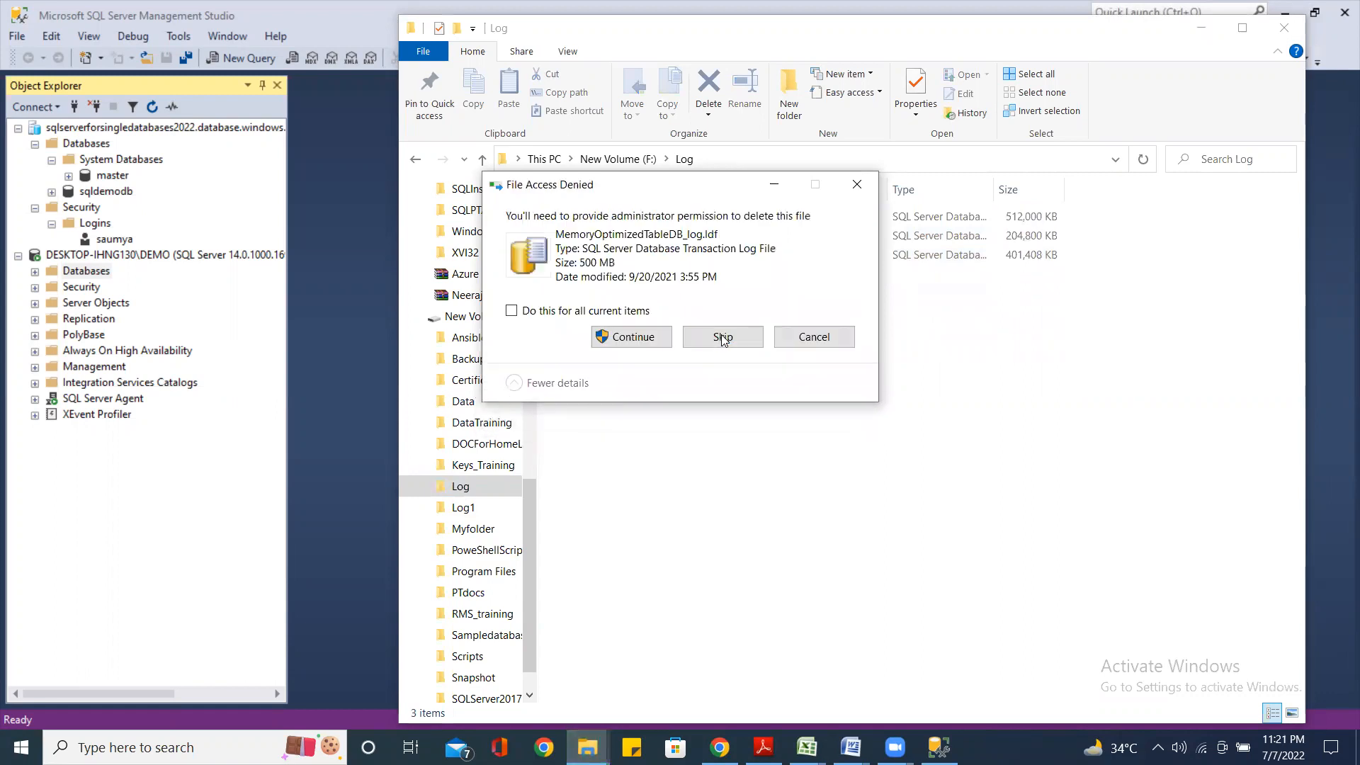
{"action": "left_click", "coordinate": [634, 336]}
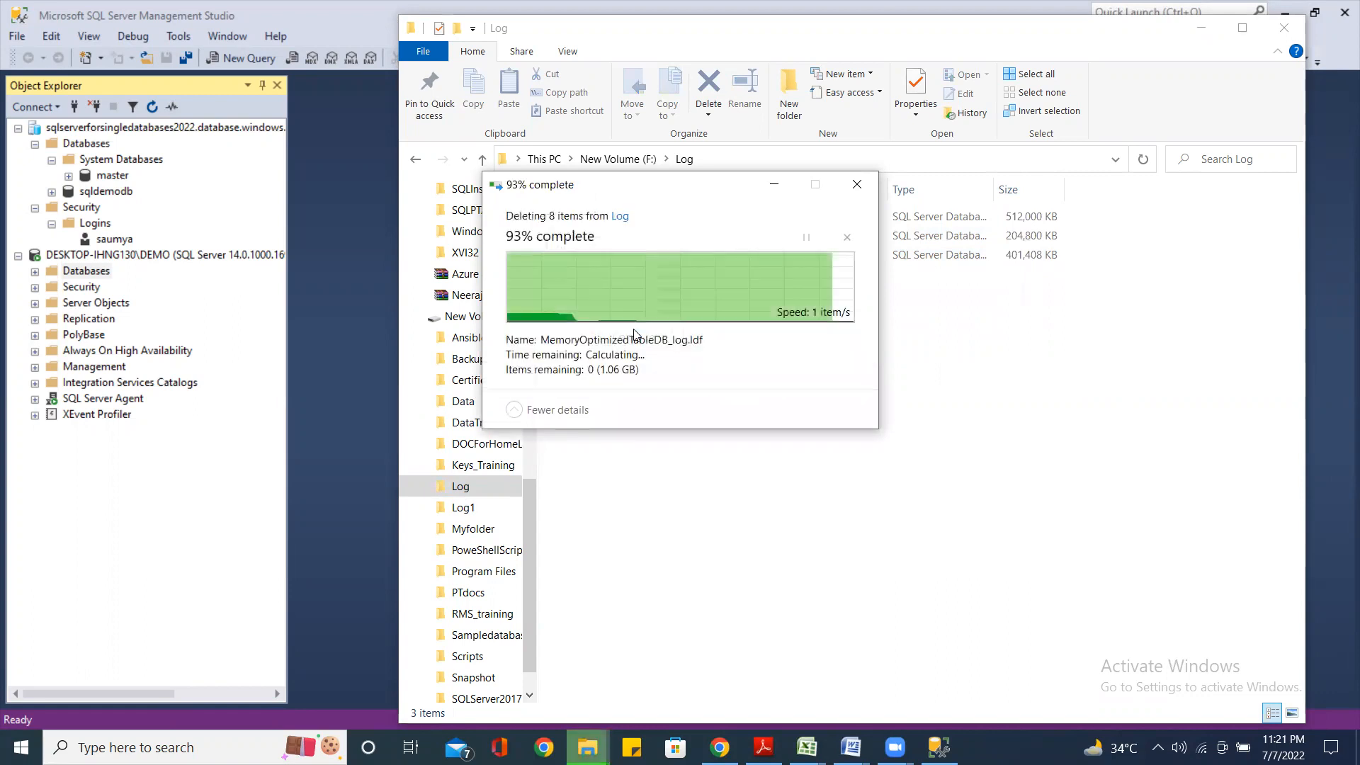
{"action": "left_click", "coordinate": [739, 338]}
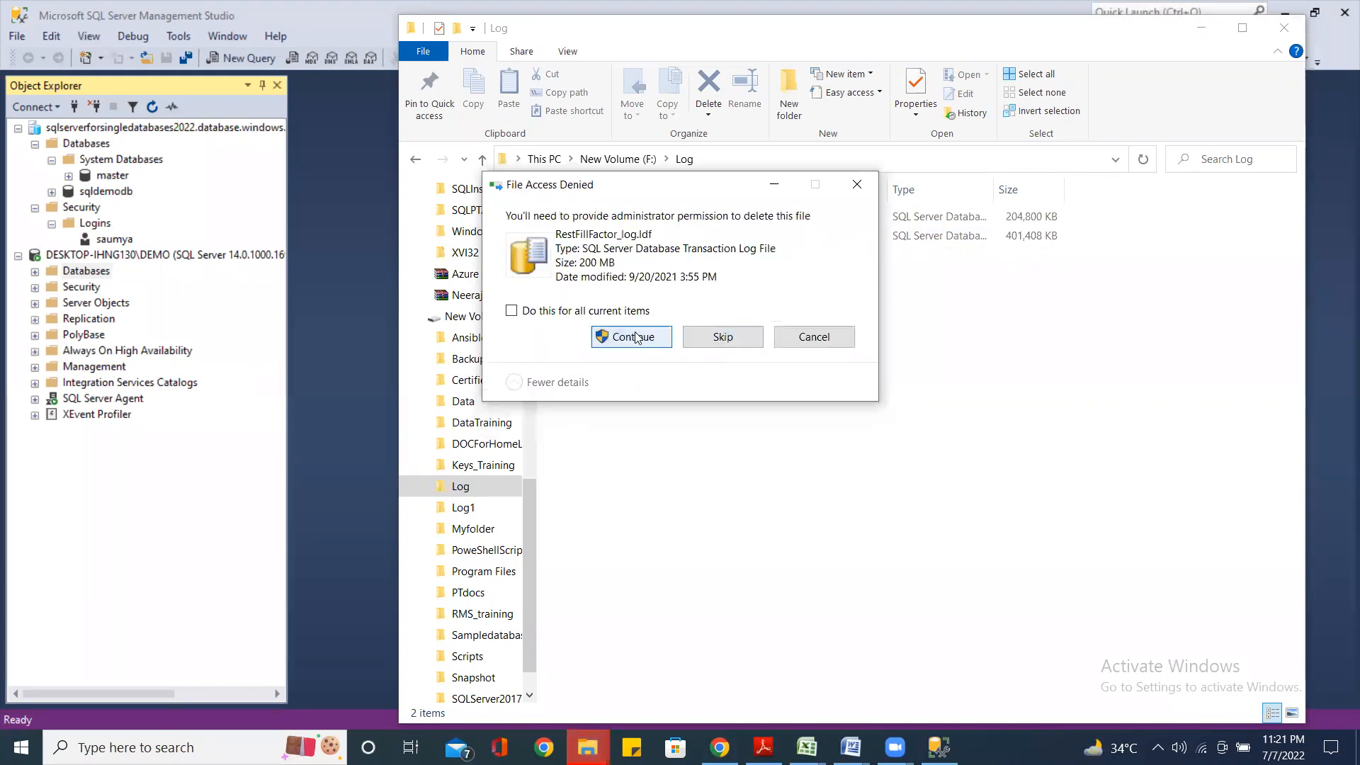
{"action": "left_click", "coordinate": [636, 337]}
{"action": "left_click", "coordinate": [729, 336]}
{"action": "left_click", "coordinate": [647, 338]}
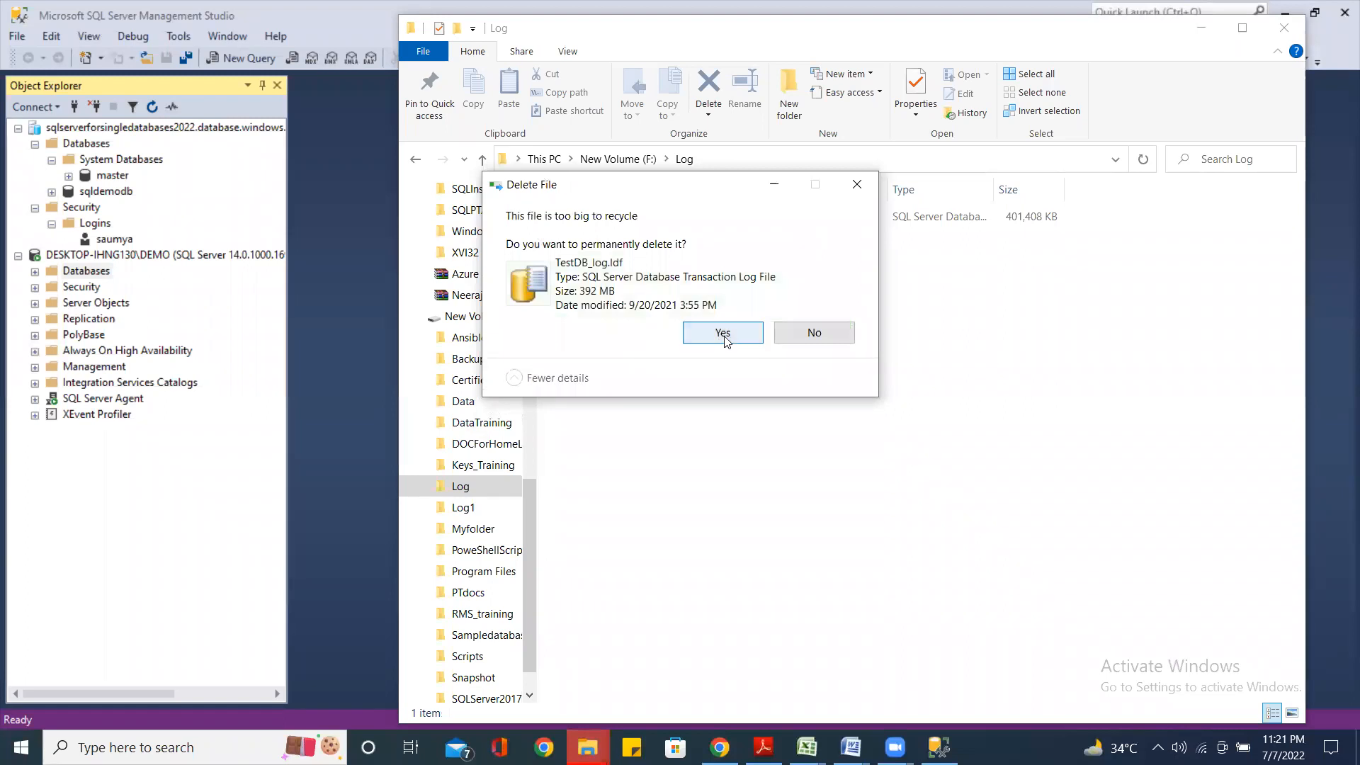
{"action": "left_click", "coordinate": [723, 333]}
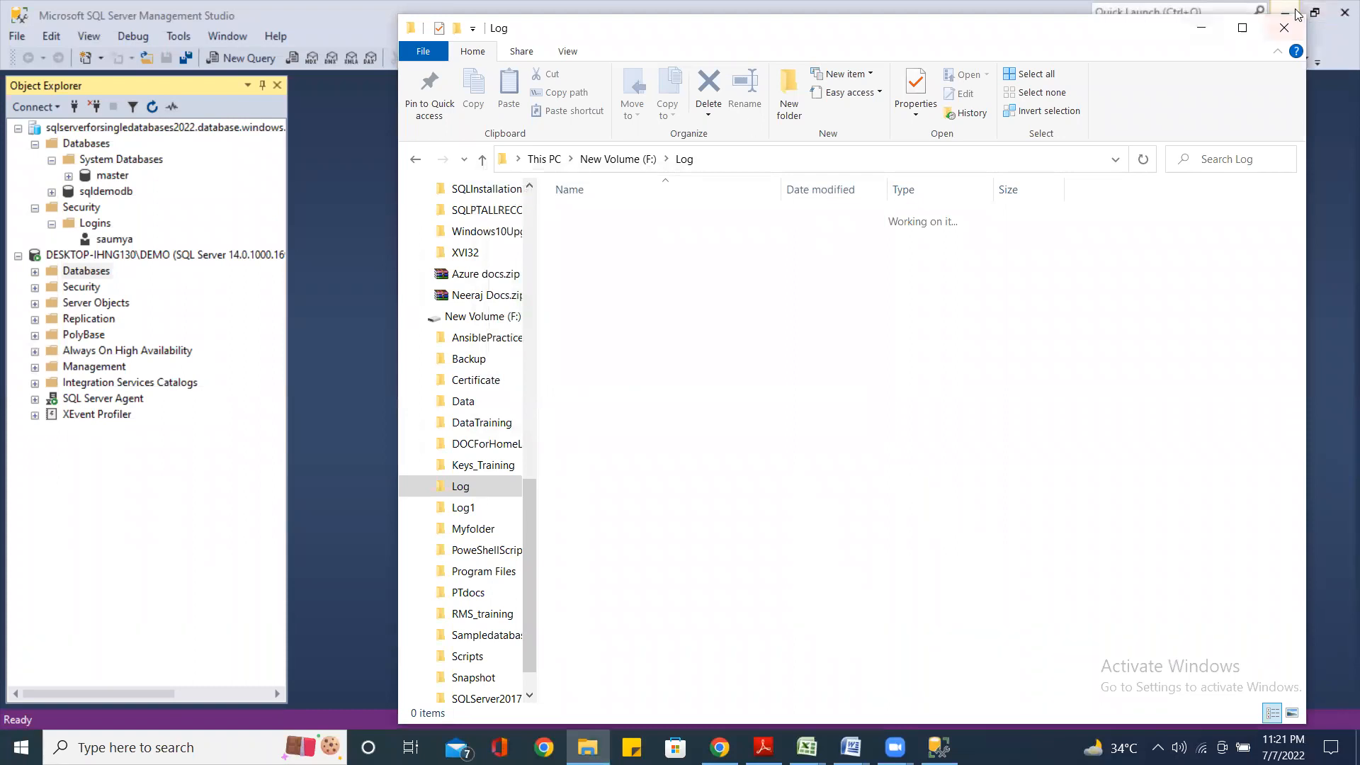
{"action": "left_click", "coordinate": [1200, 27]}
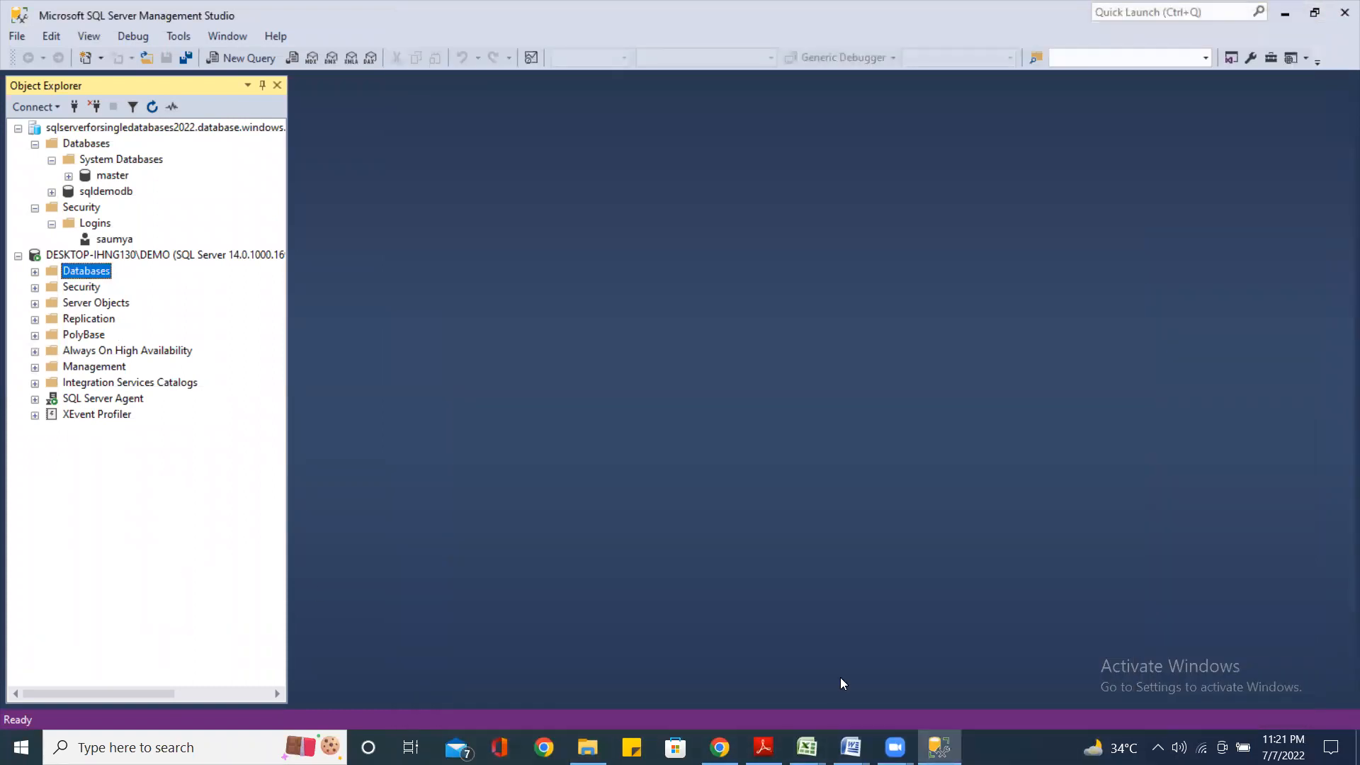
Bring Management Studio forward and open Restore Database for the DEMO instance's Databases
{"action": "left_click", "coordinate": [936, 745]}
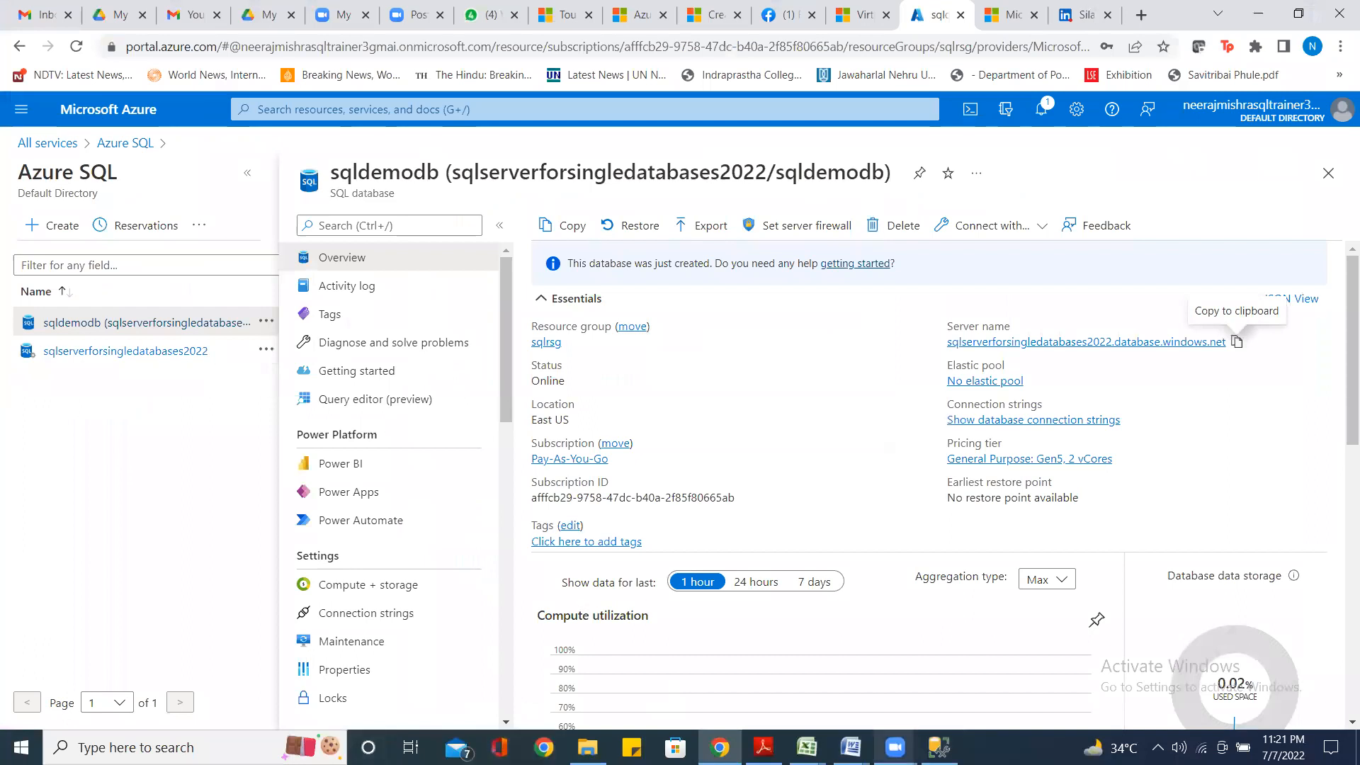
{"action": "left_click", "coordinate": [938, 747]}
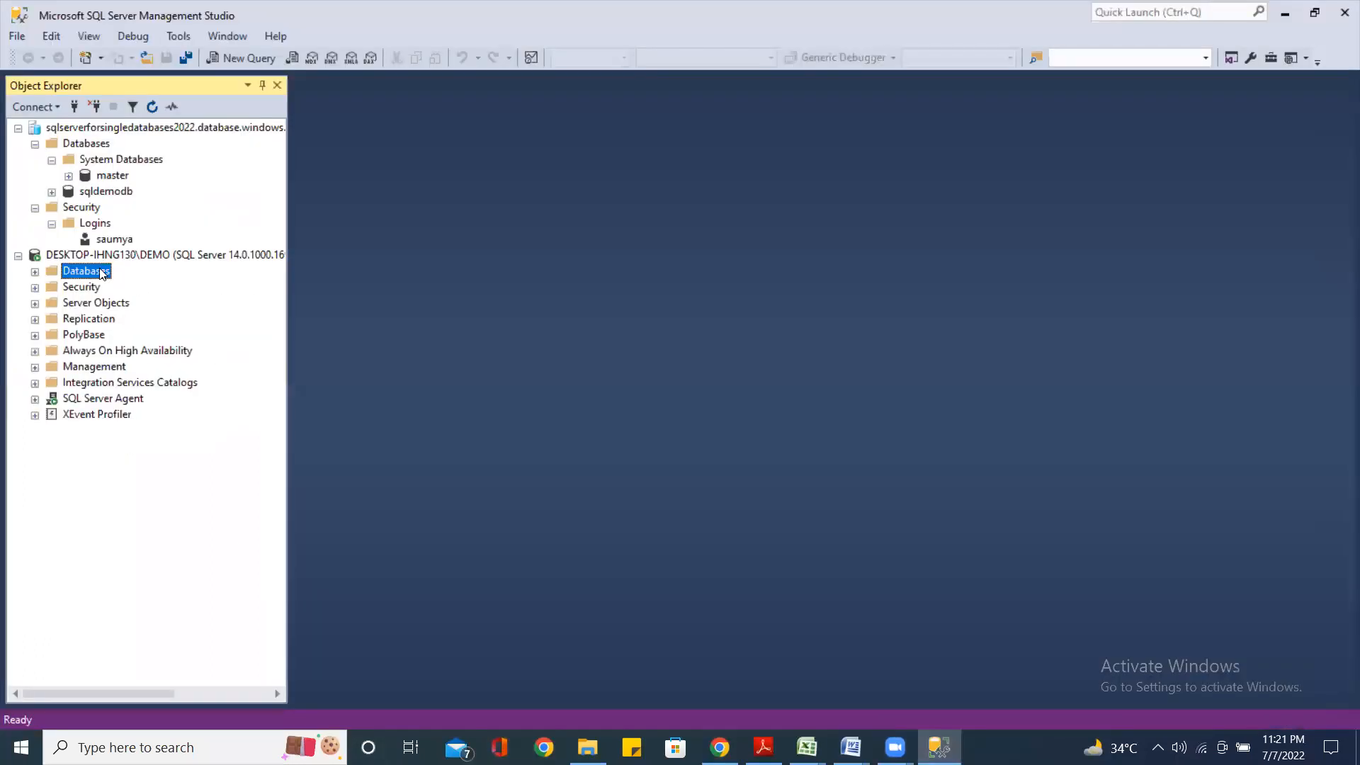
{"action": "right_click", "coordinate": [101, 274]}
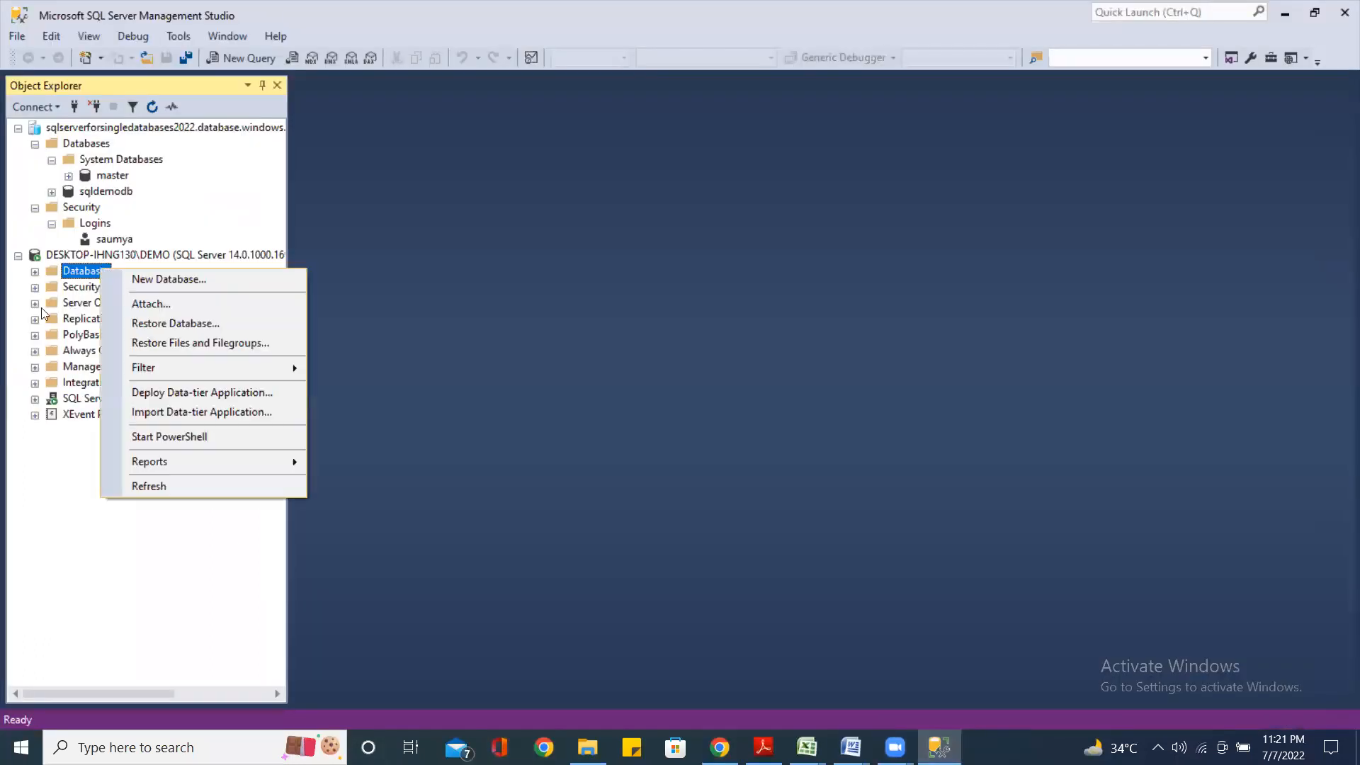
{"action": "left_click", "coordinate": [180, 323]}
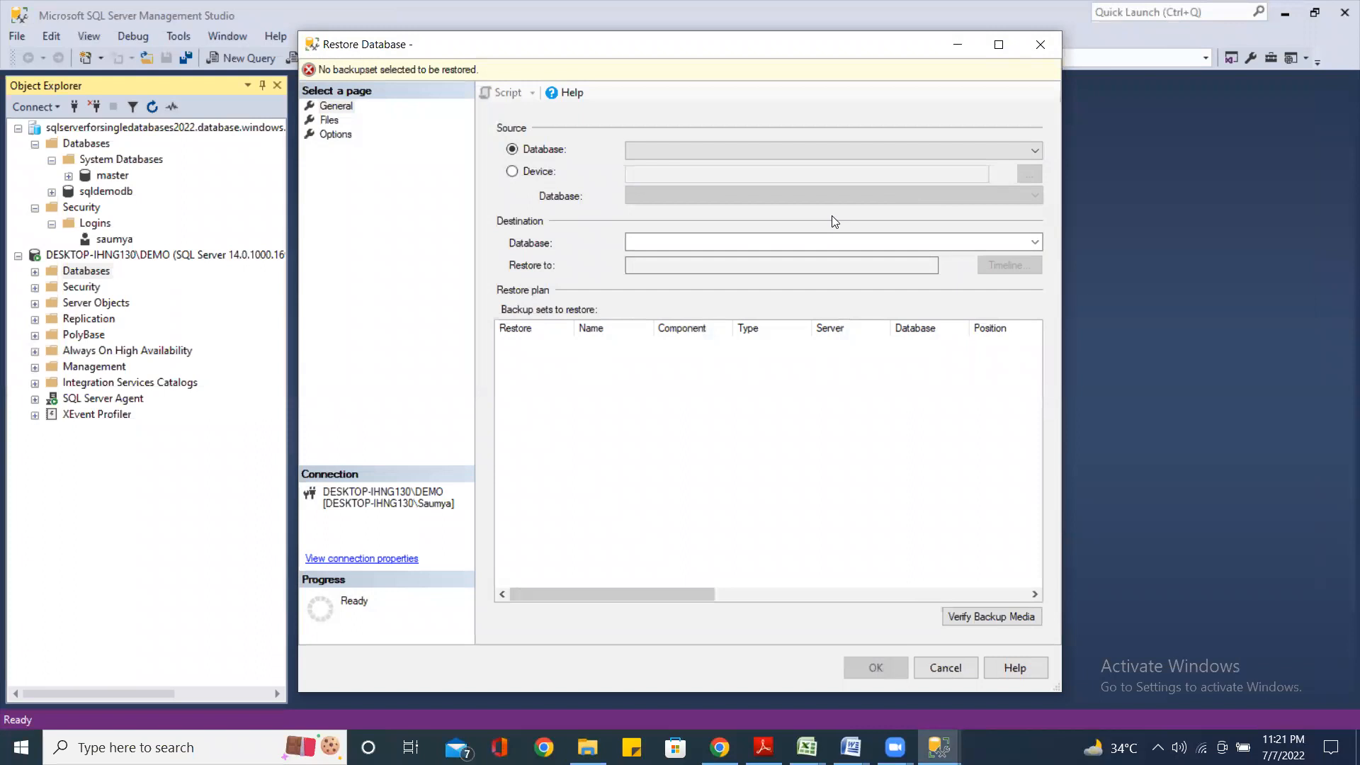
Restore AdventureWorks2016 on DEMO from device F:\Backup\AdventureWorks2016_22082021_0256PM.bak
{"action": "left_click", "coordinate": [512, 171]}
{"action": "left_click", "coordinate": [1026, 174]}
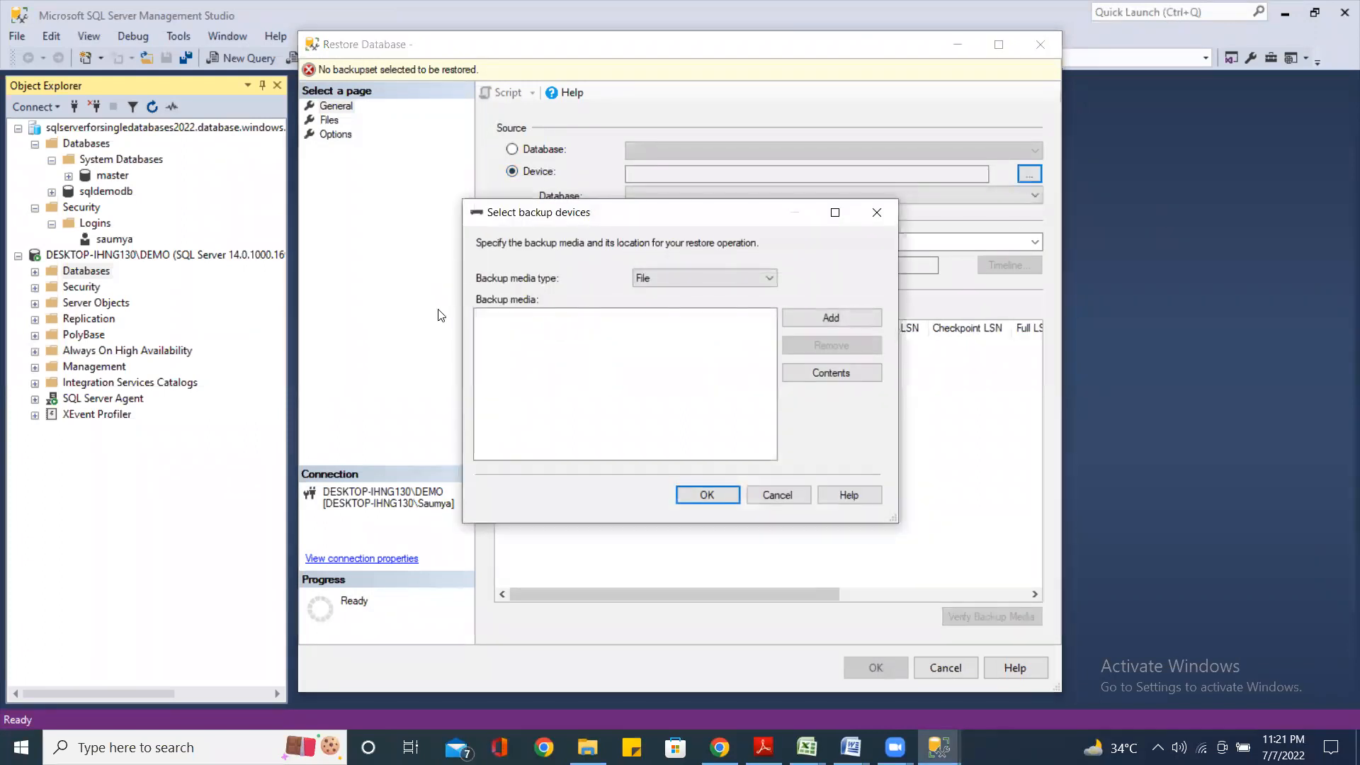
{"action": "left_click", "coordinate": [830, 317]}
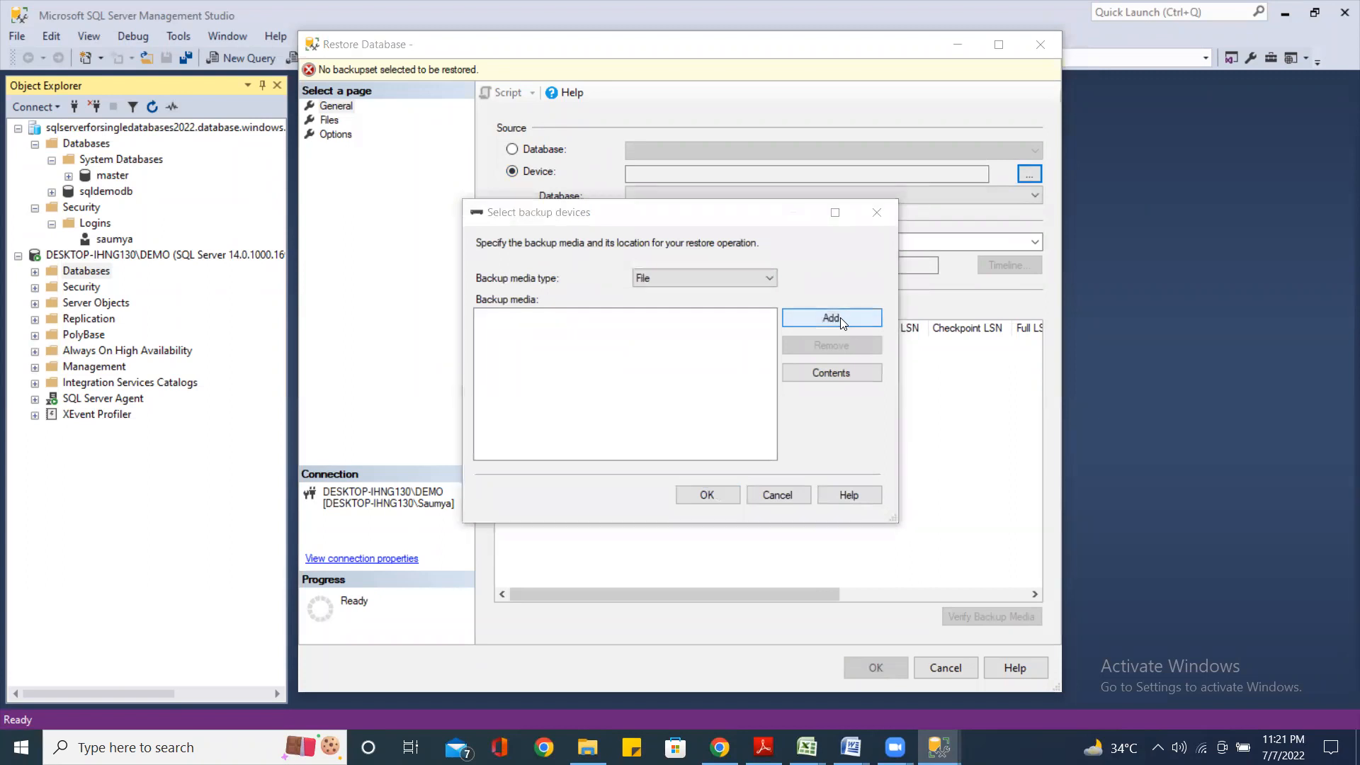
{"action": "scroll", "coordinate": [531, 345], "scroll_direction": "down", "scroll_amount": 4}
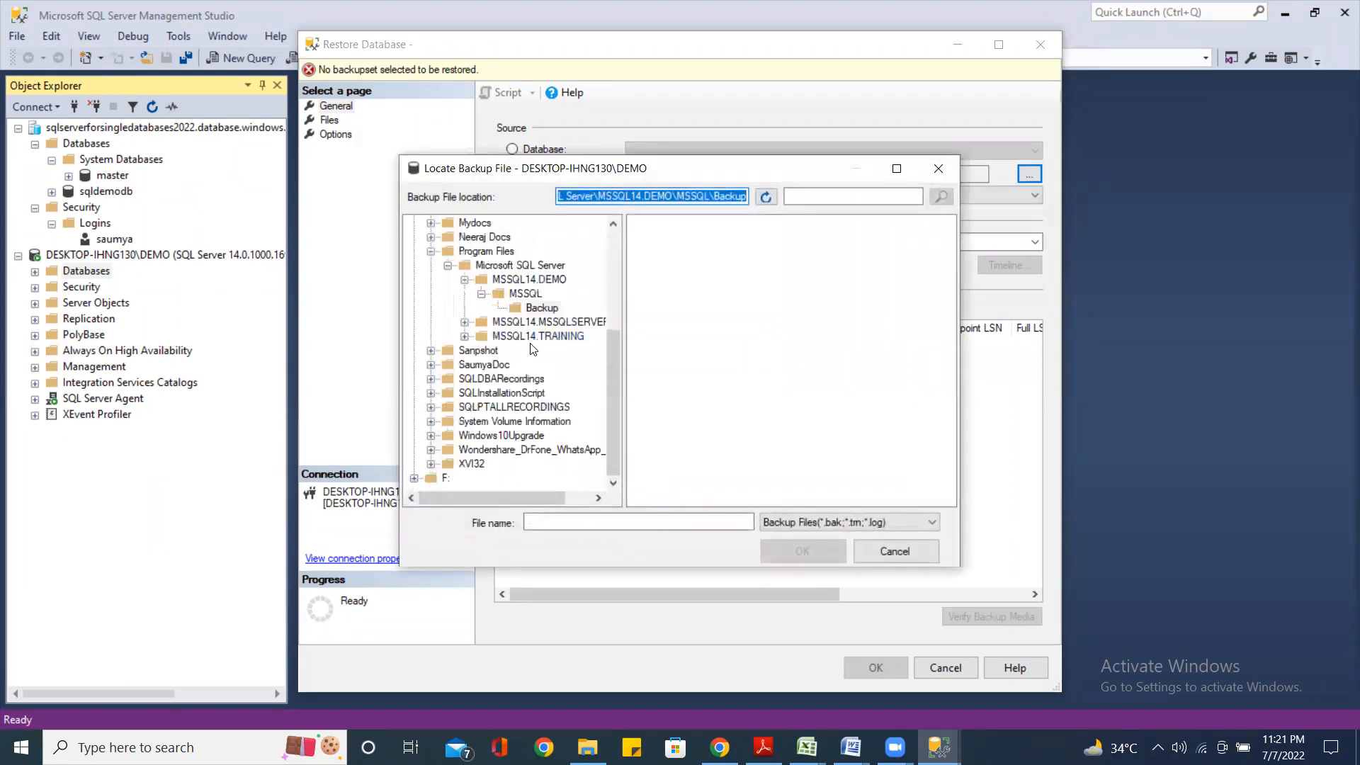
{"action": "left_click", "coordinate": [414, 478]}
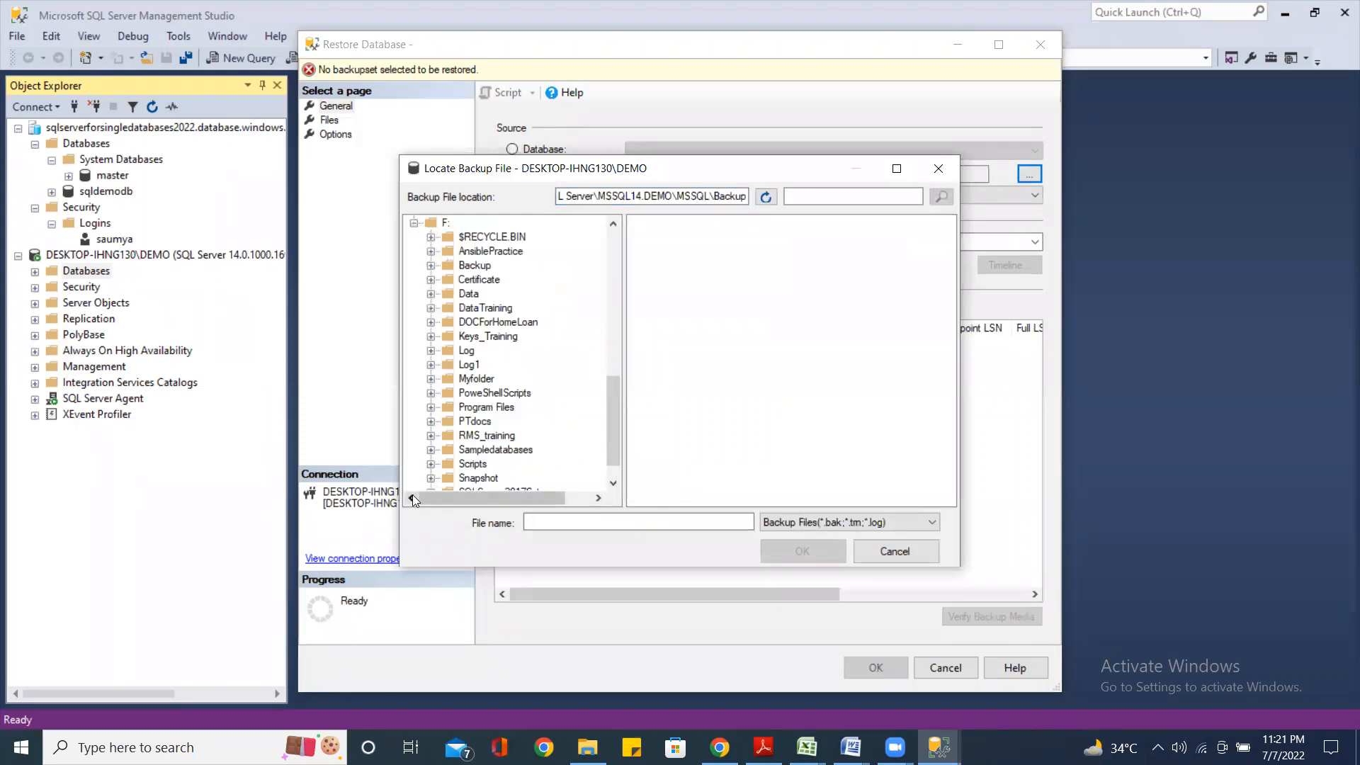
{"action": "left_click", "coordinate": [474, 266]}
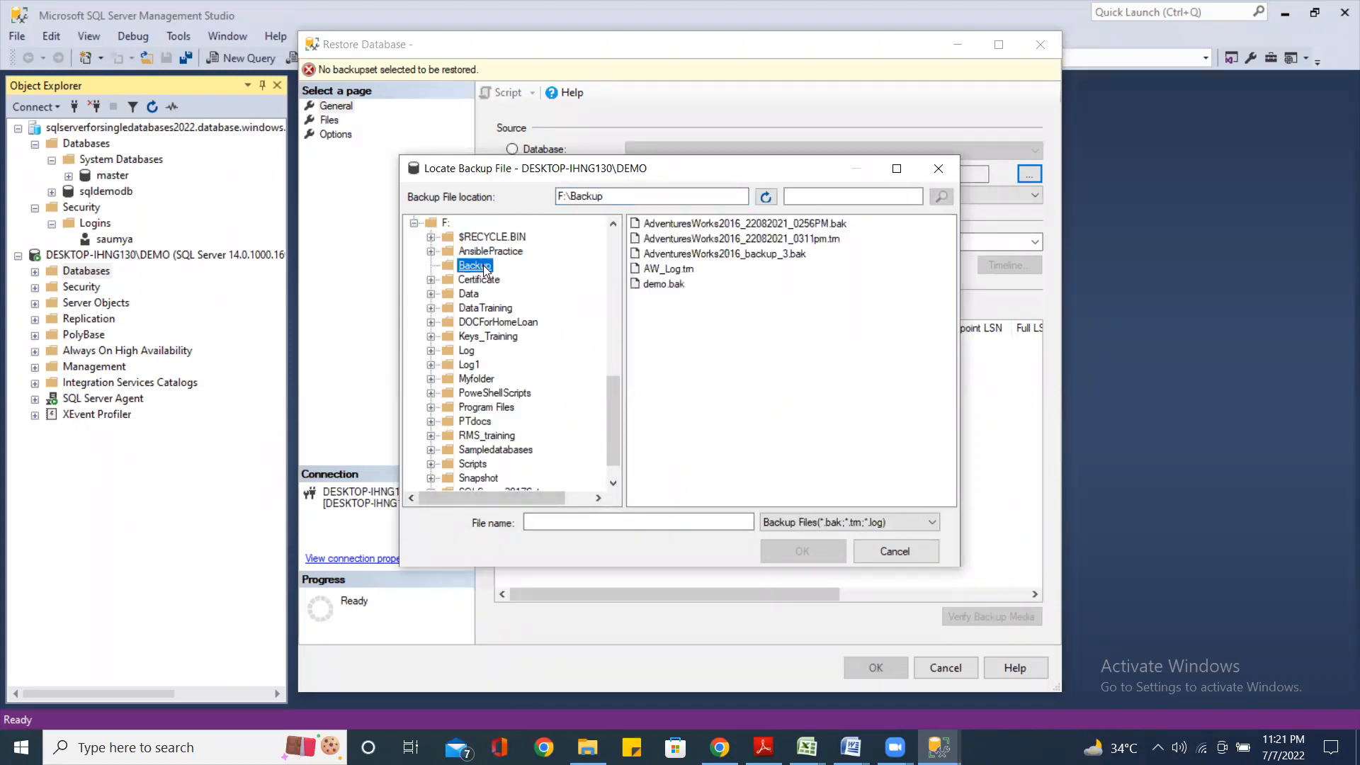
{"action": "left_click", "coordinate": [807, 224]}
{"action": "left_click", "coordinate": [811, 556]}
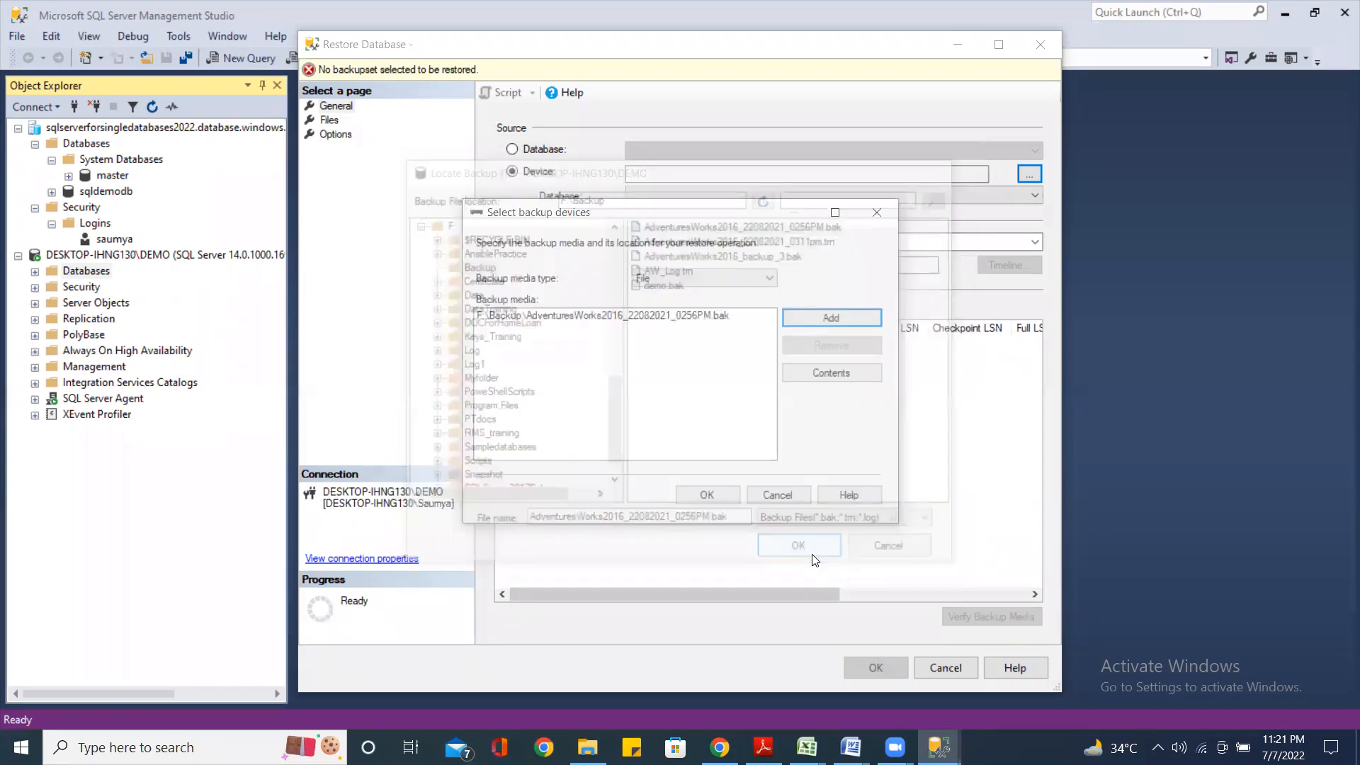
{"action": "left_click", "coordinate": [705, 496]}
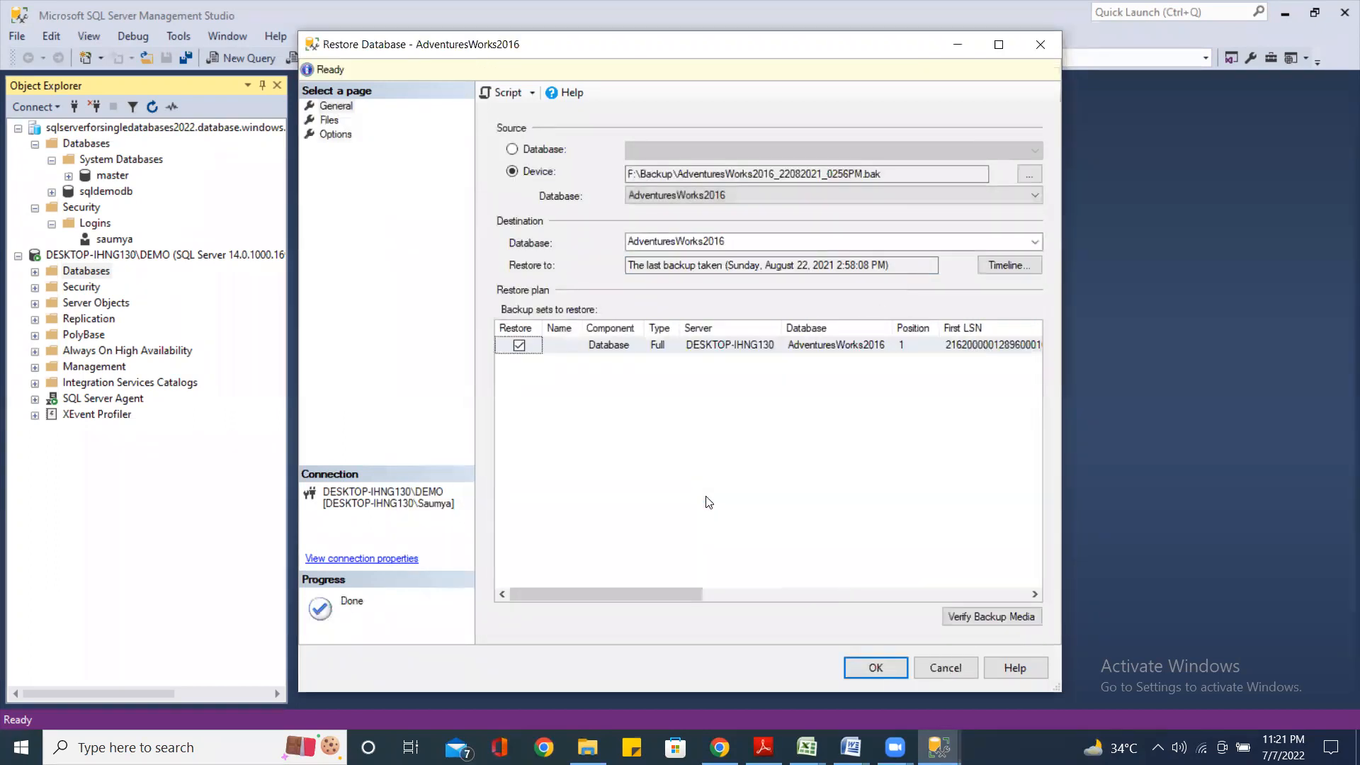
{"action": "left_click", "coordinate": [873, 670]}
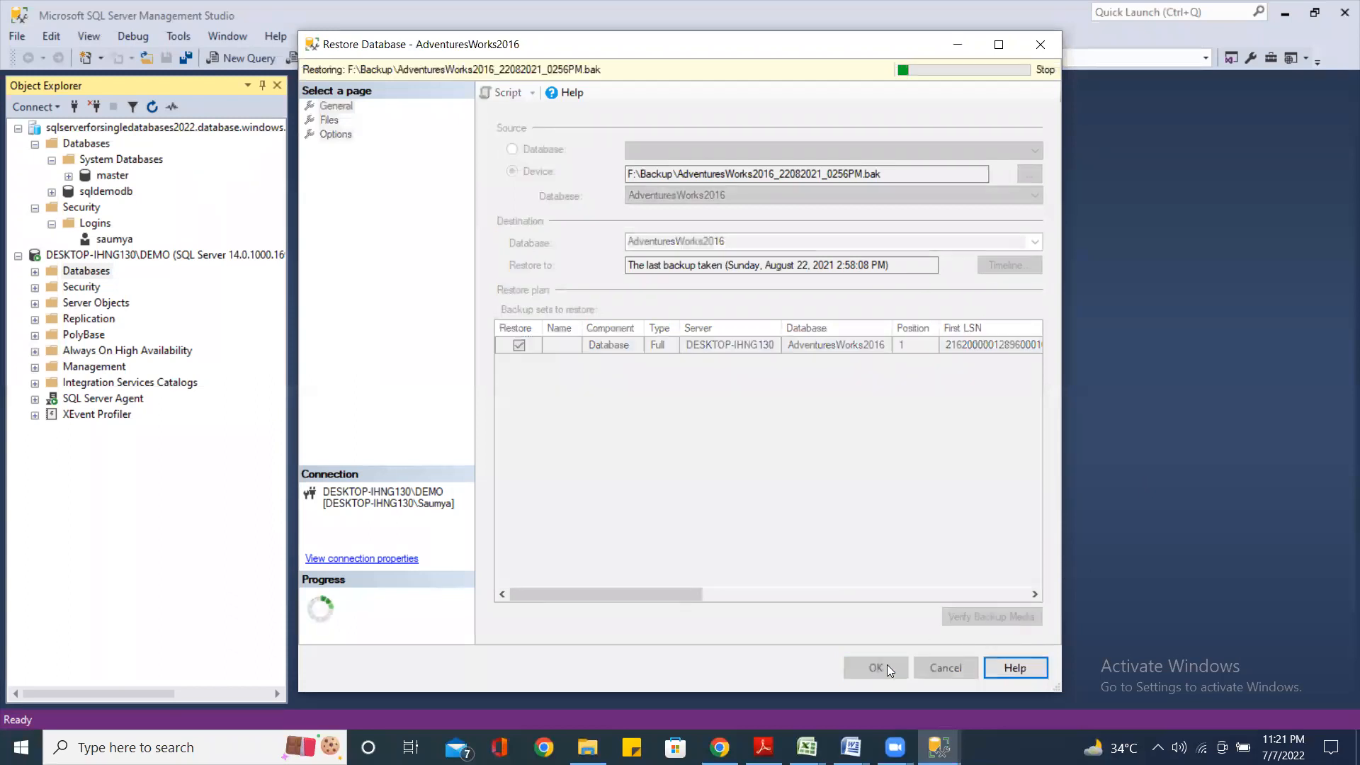
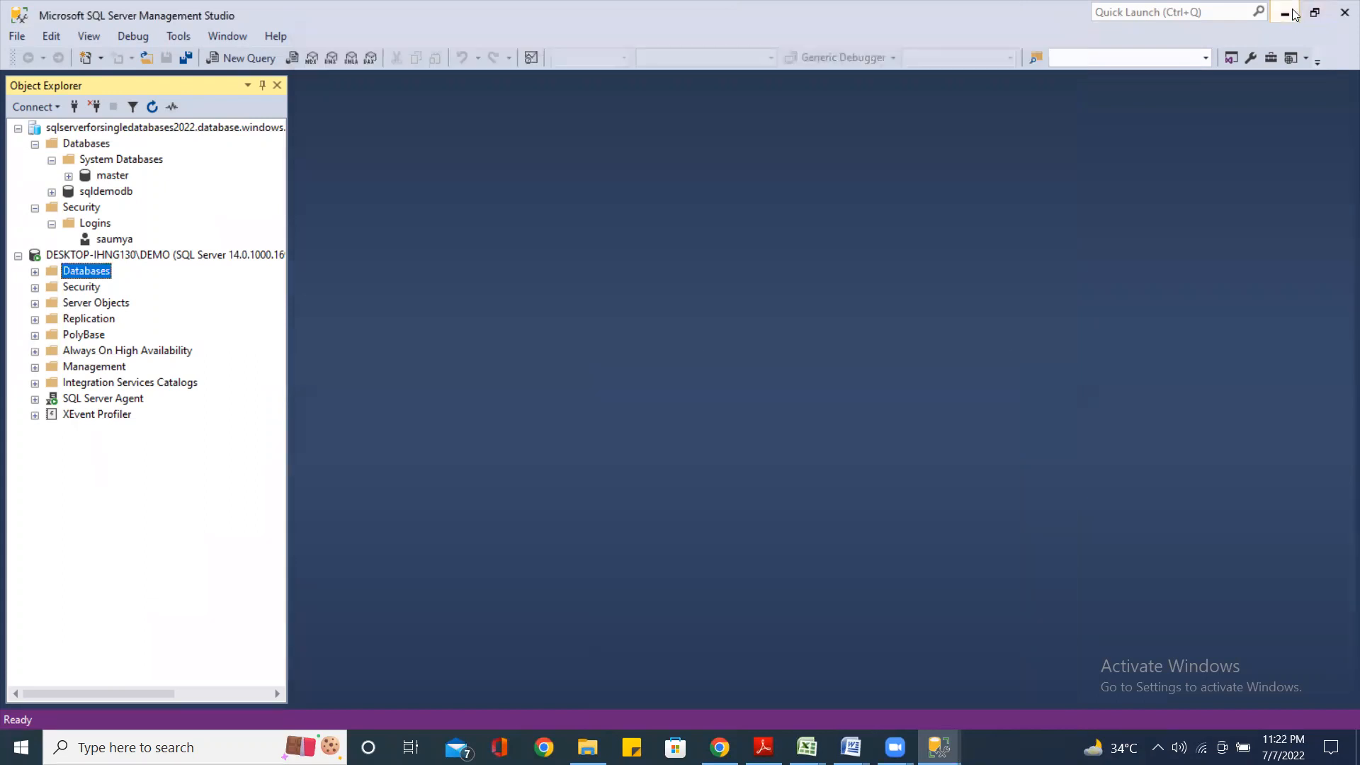
Minimize Management Studio and open google.com in a new Chrome tab
{"action": "left_click", "coordinate": [1284, 13]}
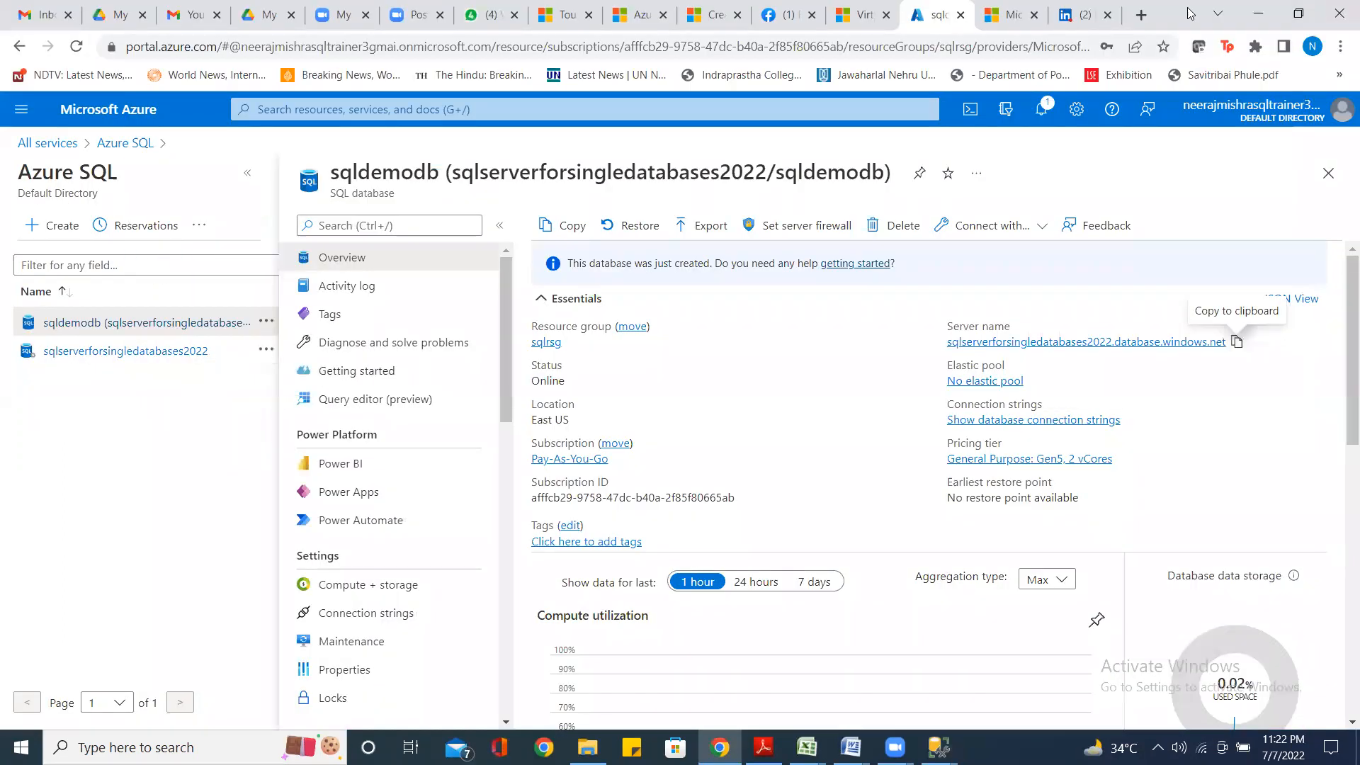
{"action": "left_click", "coordinate": [1140, 14]}
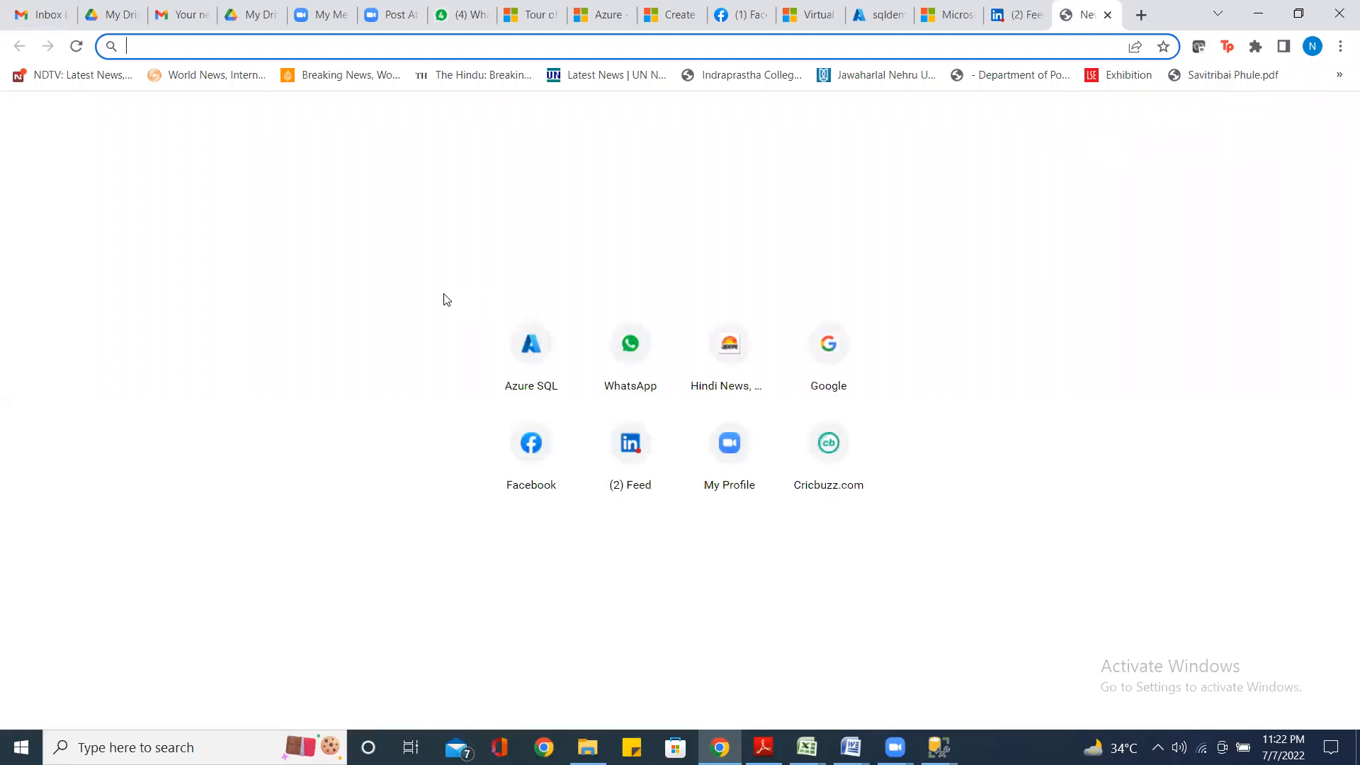
{"action": "left_click", "coordinate": [197, 245]}
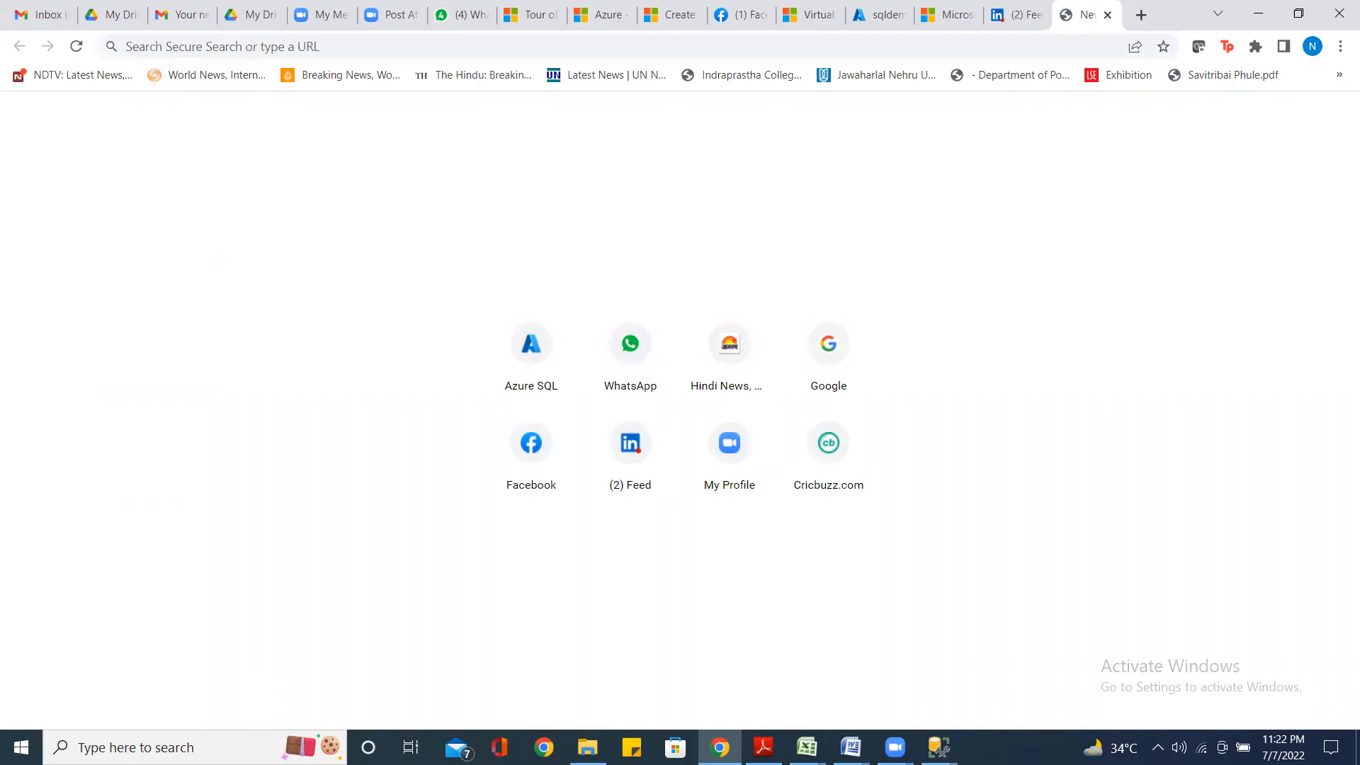
{"action": "left_click", "coordinate": [261, 56]}
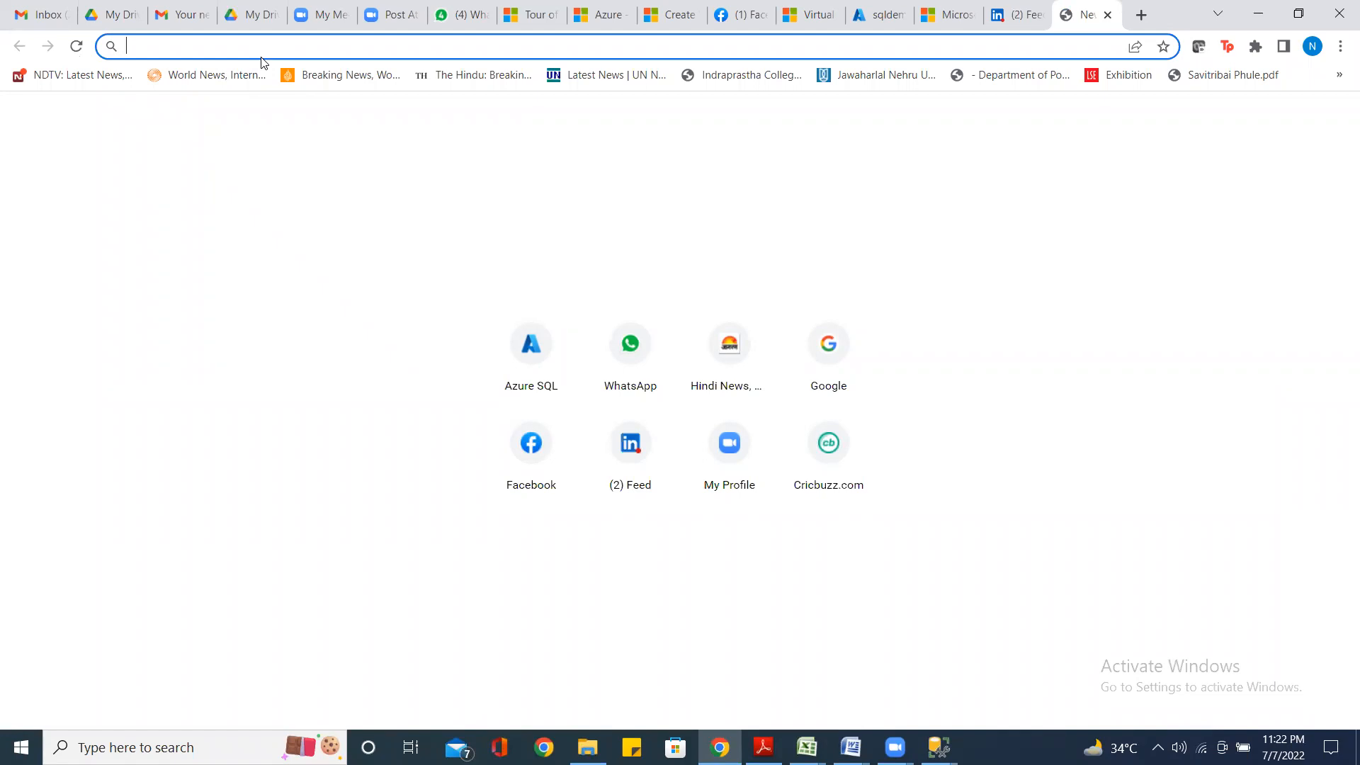
{"action": "type", "text": "goo"}
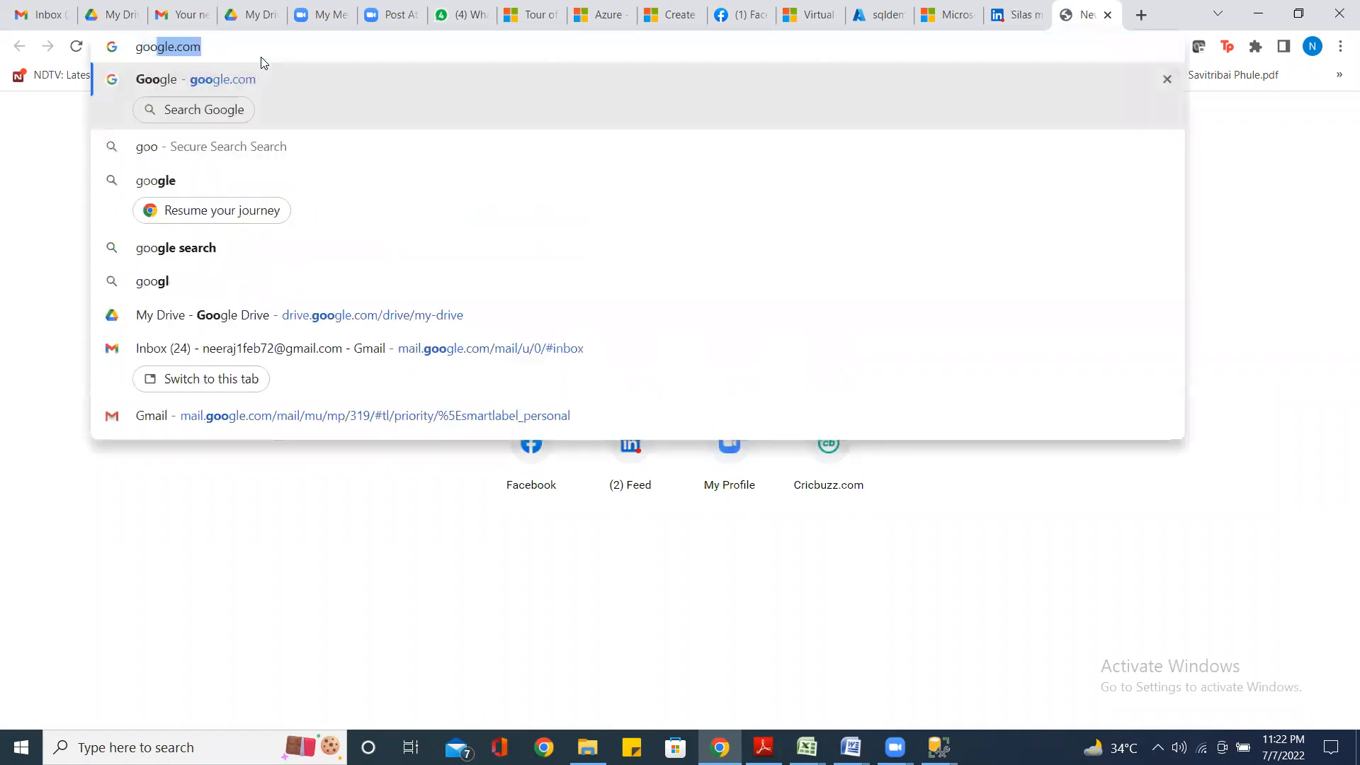
{"action": "left_click", "coordinate": [222, 87]}
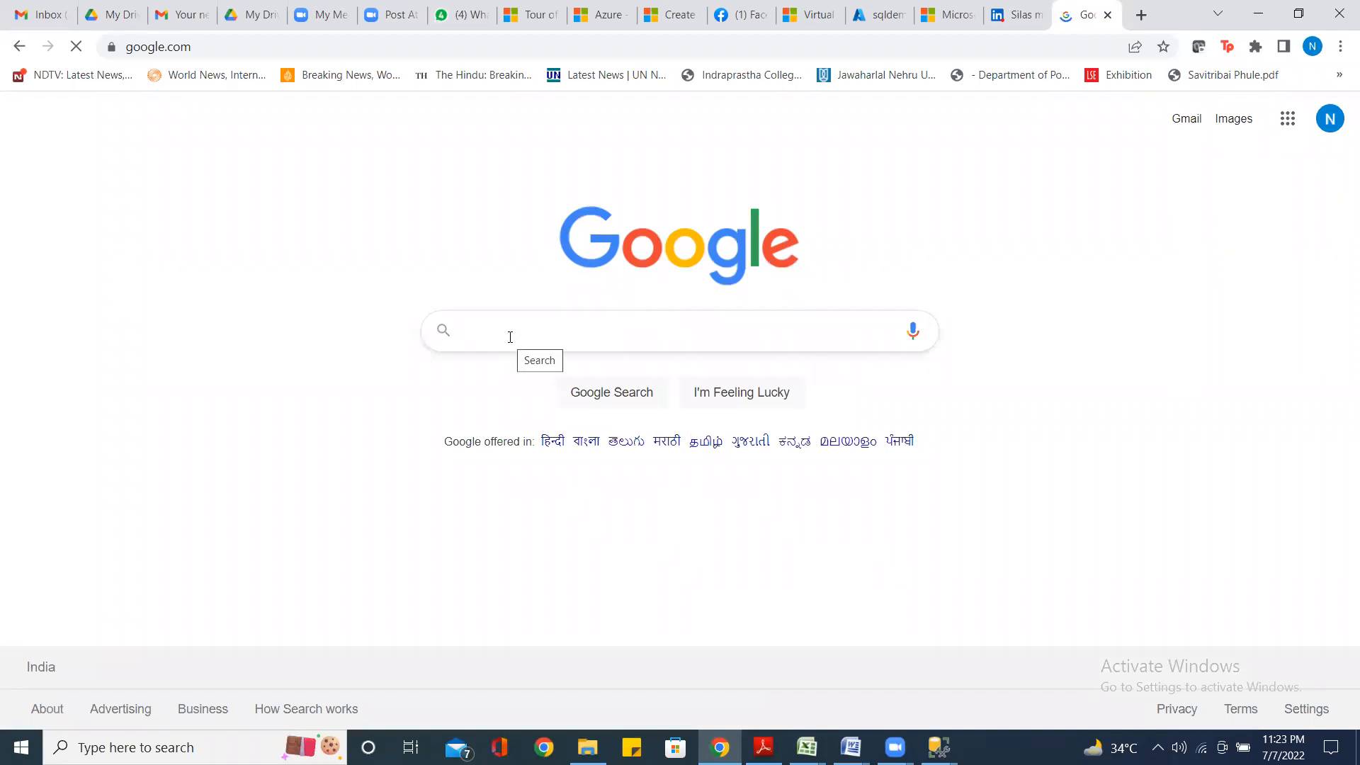
Search Google for 'data migration assistant download' and open the Microsoft Data Migration Assistant v5.6 page
{"action": "type", "text": "data migration"}
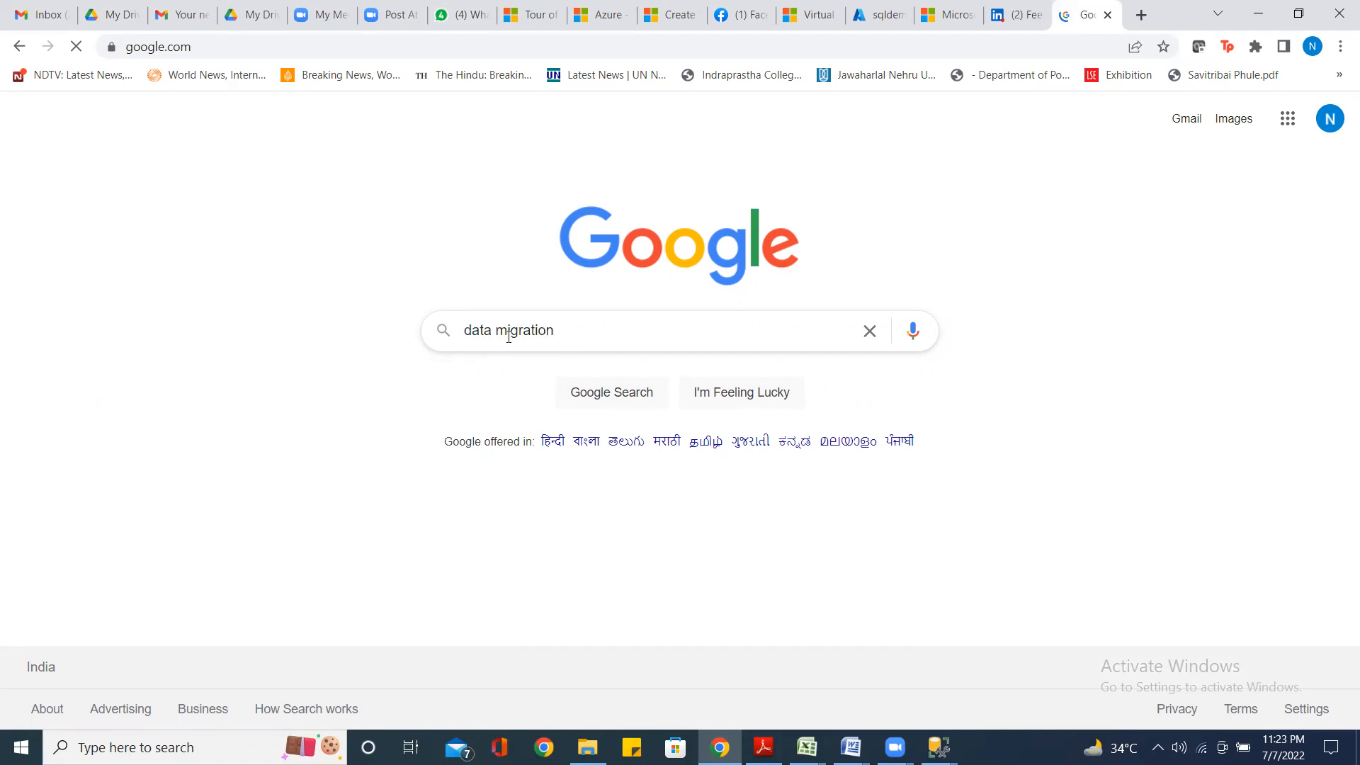
{"action": "type", "text": " assistan"}
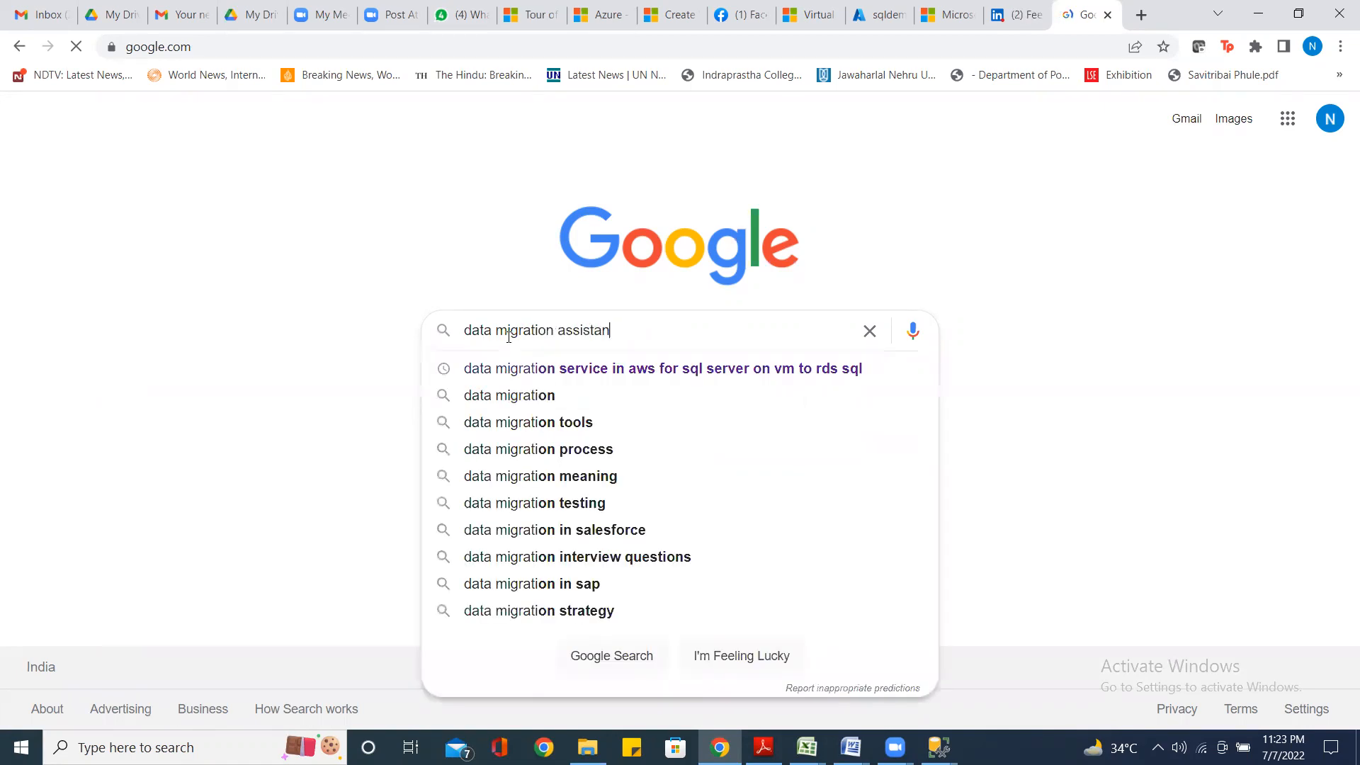
{"action": "type", "text": "t down"}
{"action": "type", "text": "load"}
{"action": "key", "text": "Escape"}
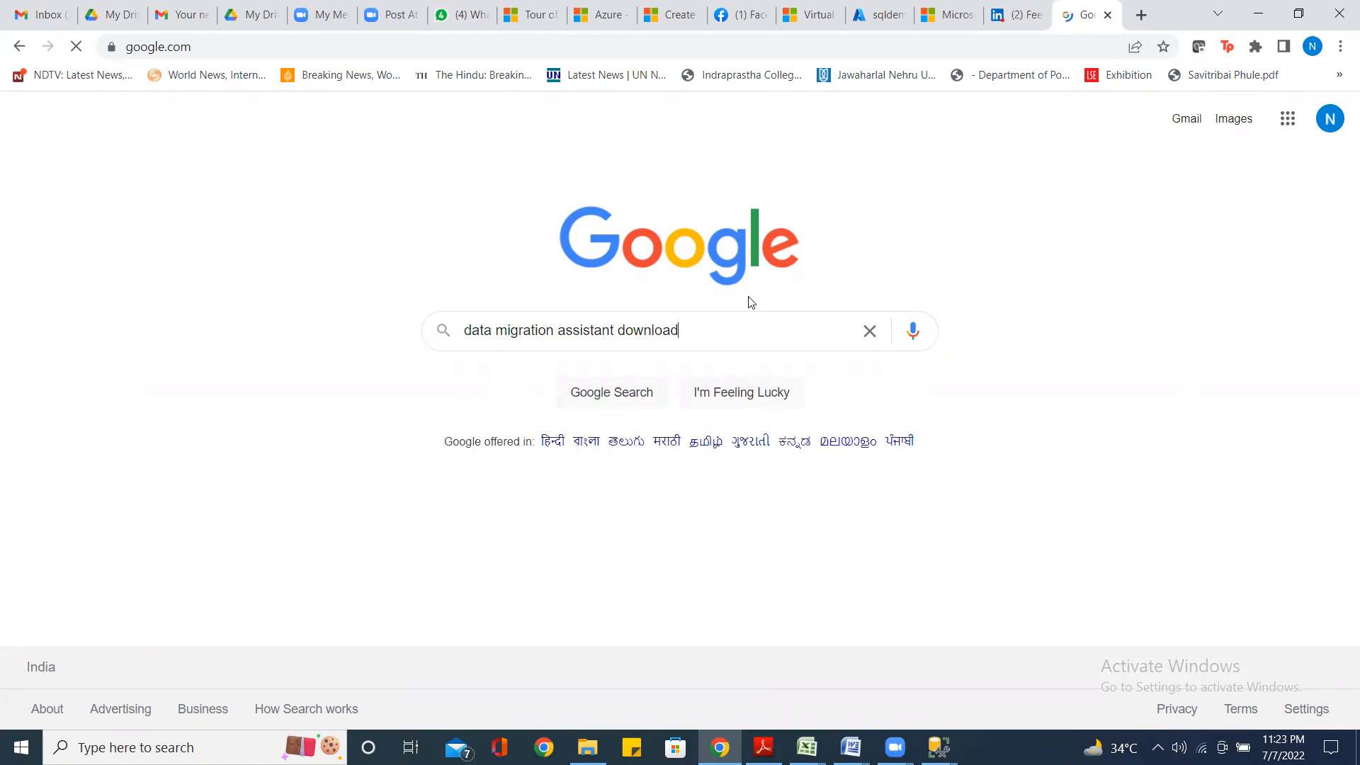
{"action": "key", "text": "Return"}
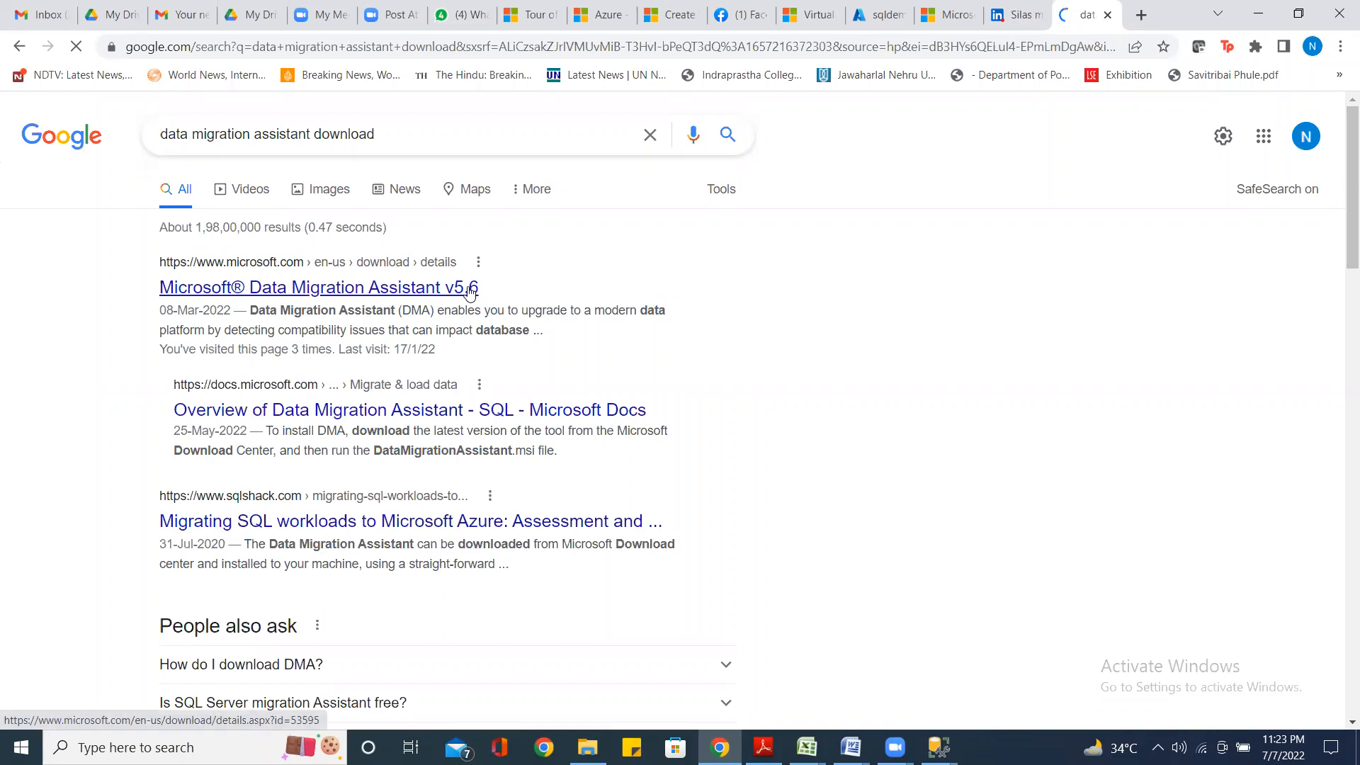
{"action": "left_click", "coordinate": [415, 289]}
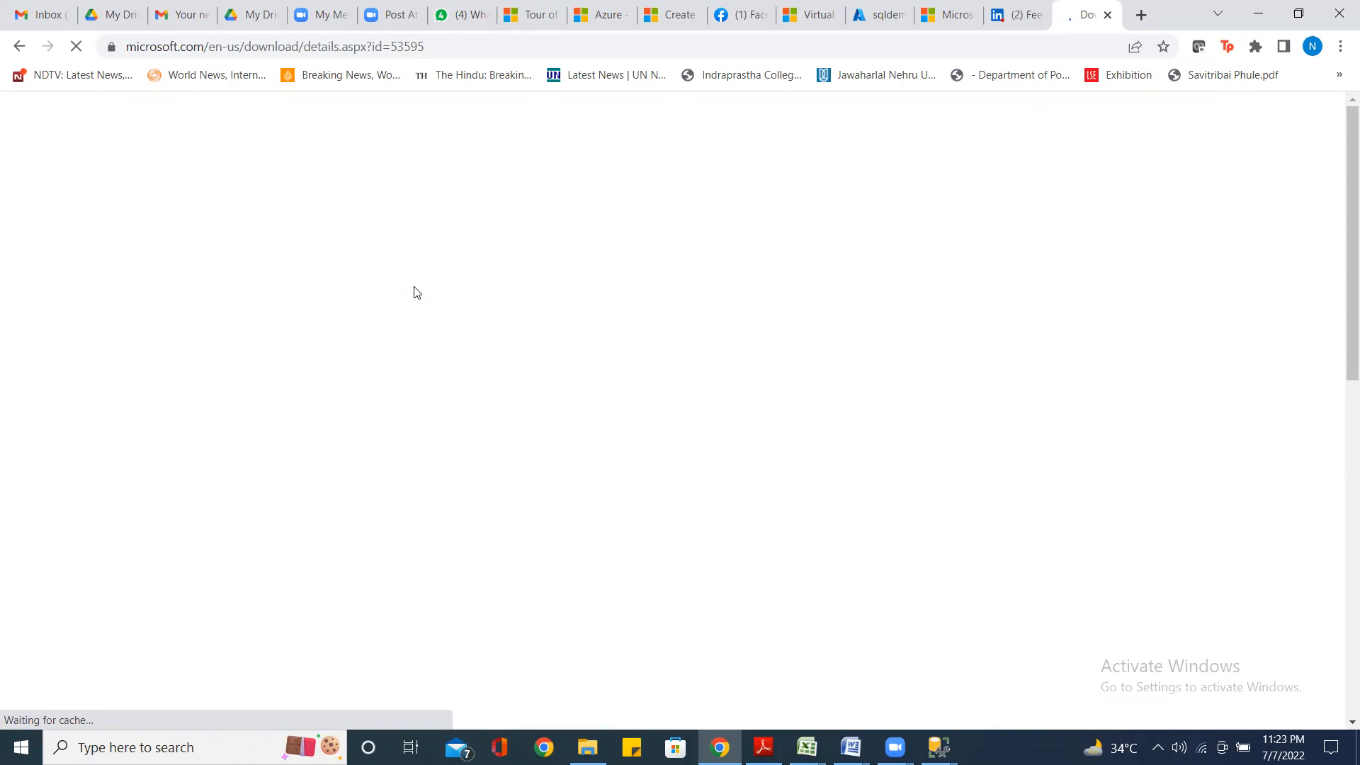
Download the Data Migration Assistant v5.6 .msi installer, then bring the File Explorer Log window forward
{"action": "scroll", "coordinate": [610, 580], "scroll_direction": "down", "scroll_amount": 3}
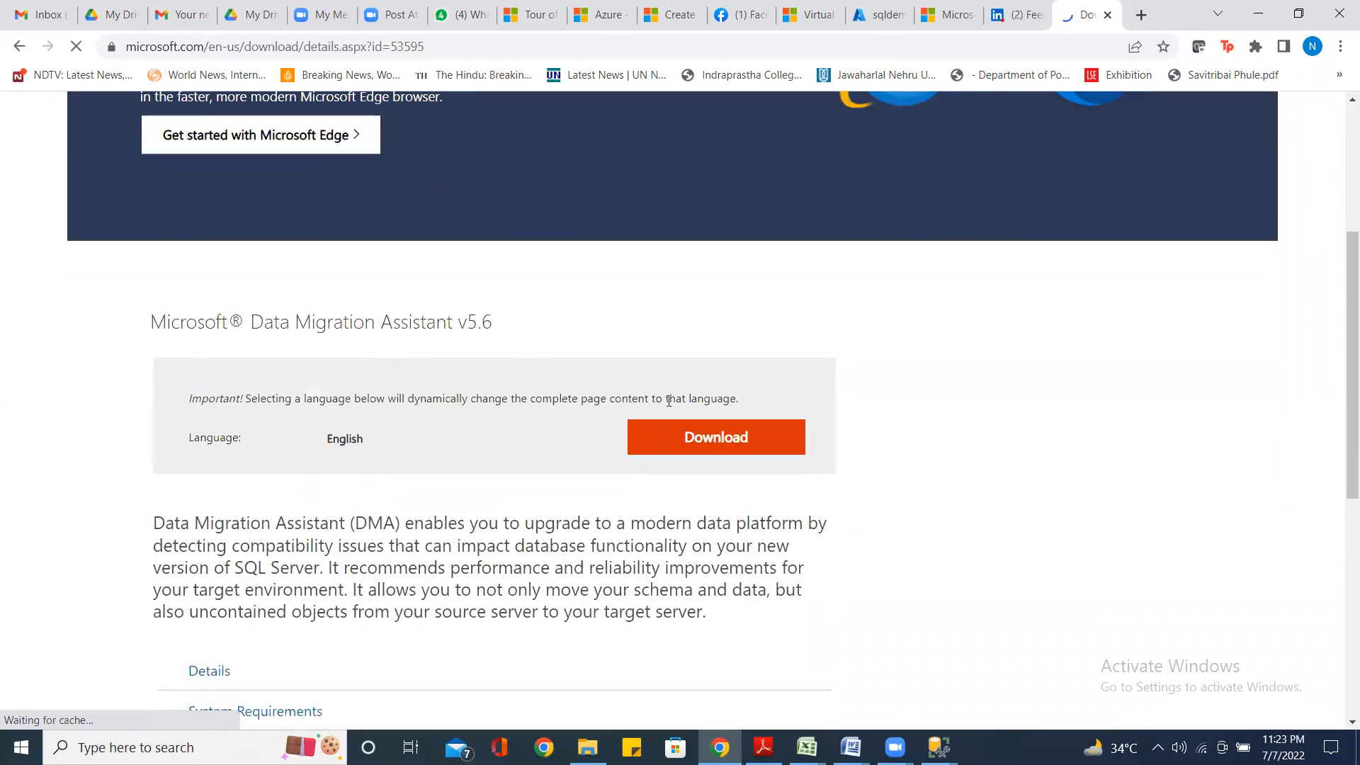
{"action": "left_click", "coordinate": [722, 444]}
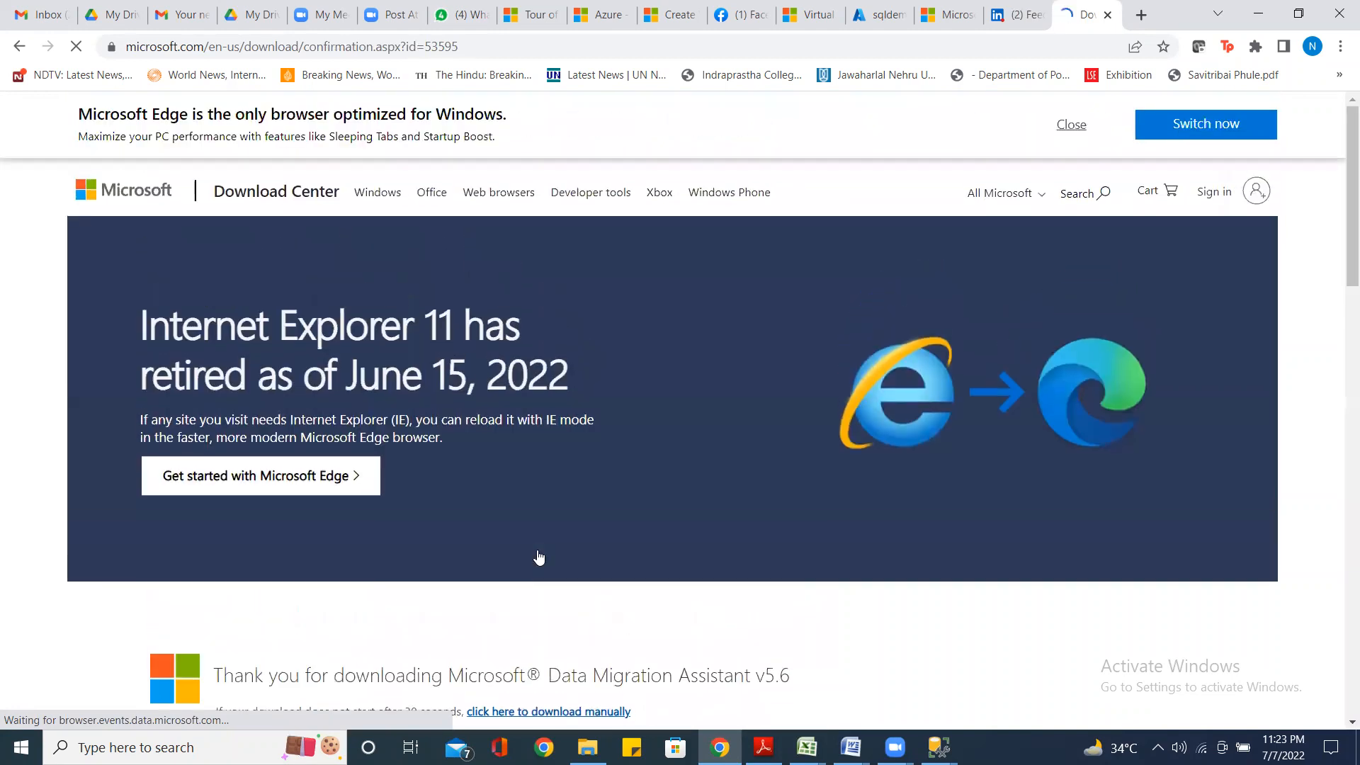
{"action": "scroll", "coordinate": [538, 557], "scroll_direction": "down", "scroll_amount": 3}
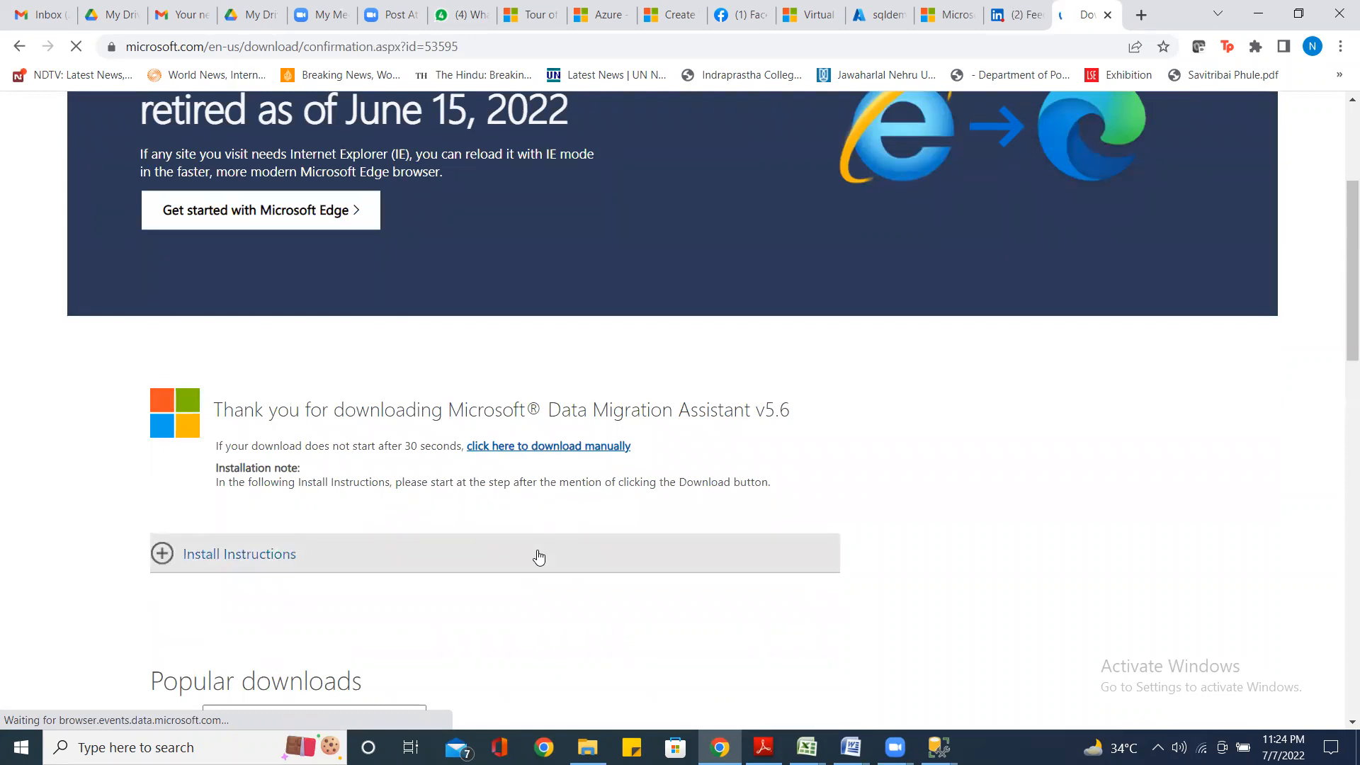
{"action": "scroll", "coordinate": [538, 557], "scroll_direction": "down", "scroll_amount": 4}
{"action": "scroll", "coordinate": [538, 549], "scroll_direction": "down", "scroll_amount": 4}
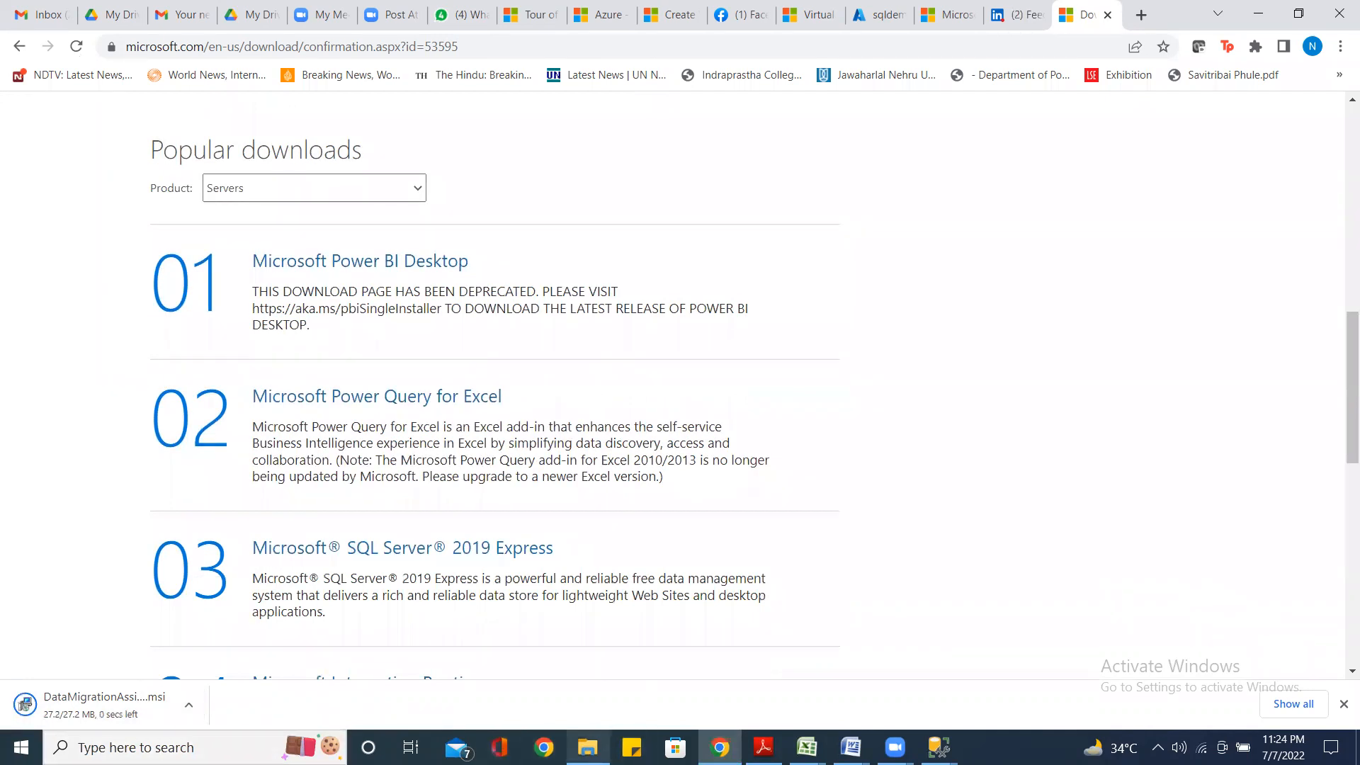
{"action": "mouse_move", "coordinate": [588, 747]}
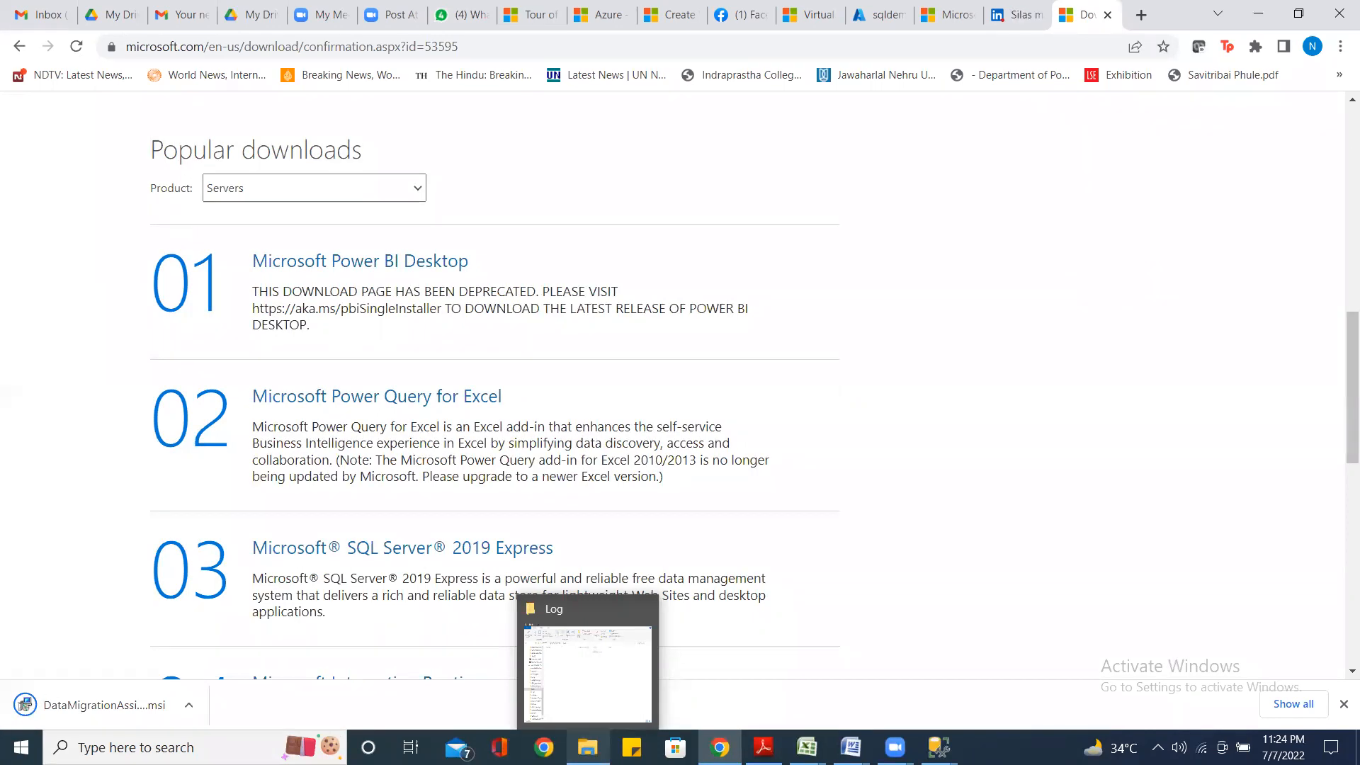
{"action": "left_click", "coordinate": [579, 610]}
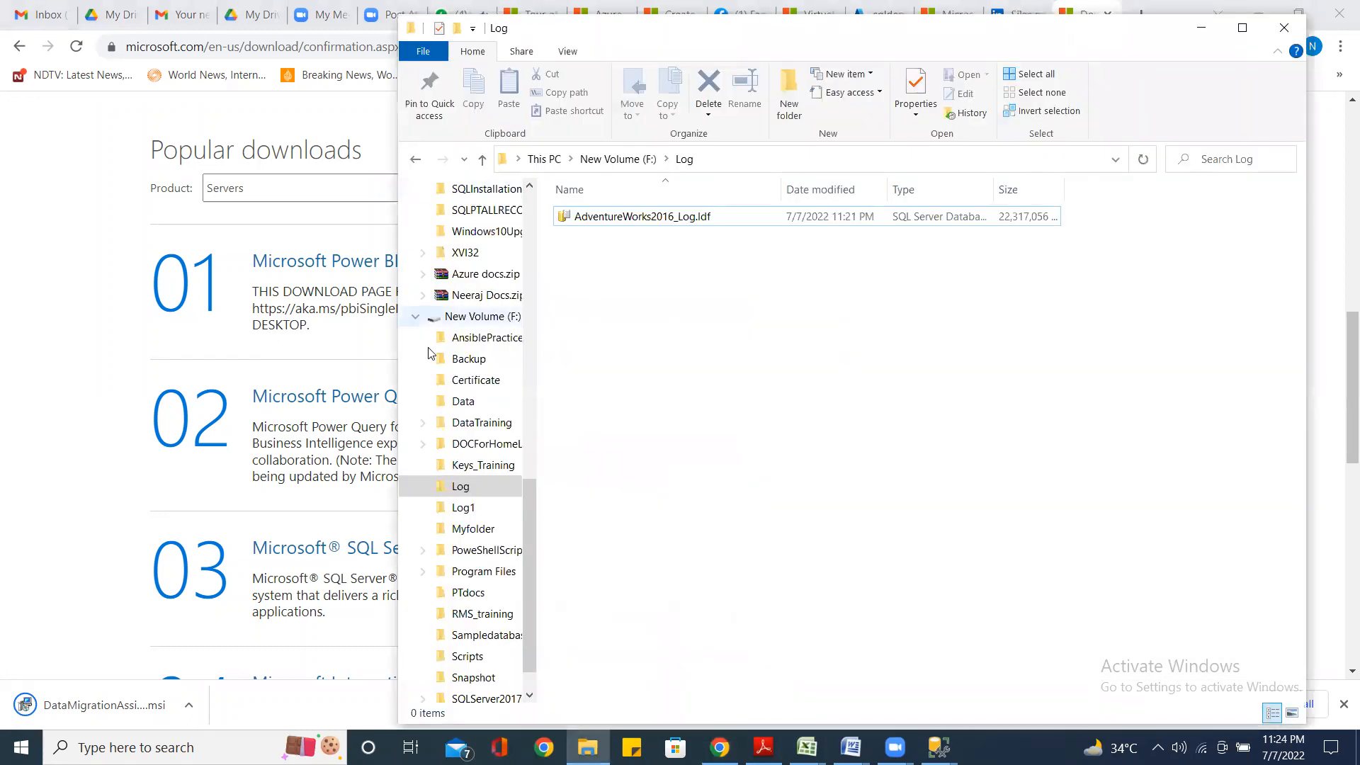
Switch File Explorer to the Downloads folder under Quick access
{"action": "scroll", "coordinate": [456, 403], "scroll_direction": "up", "scroll_amount": 2}
{"action": "scroll", "coordinate": [455, 403], "scroll_direction": "up", "scroll_amount": 10}
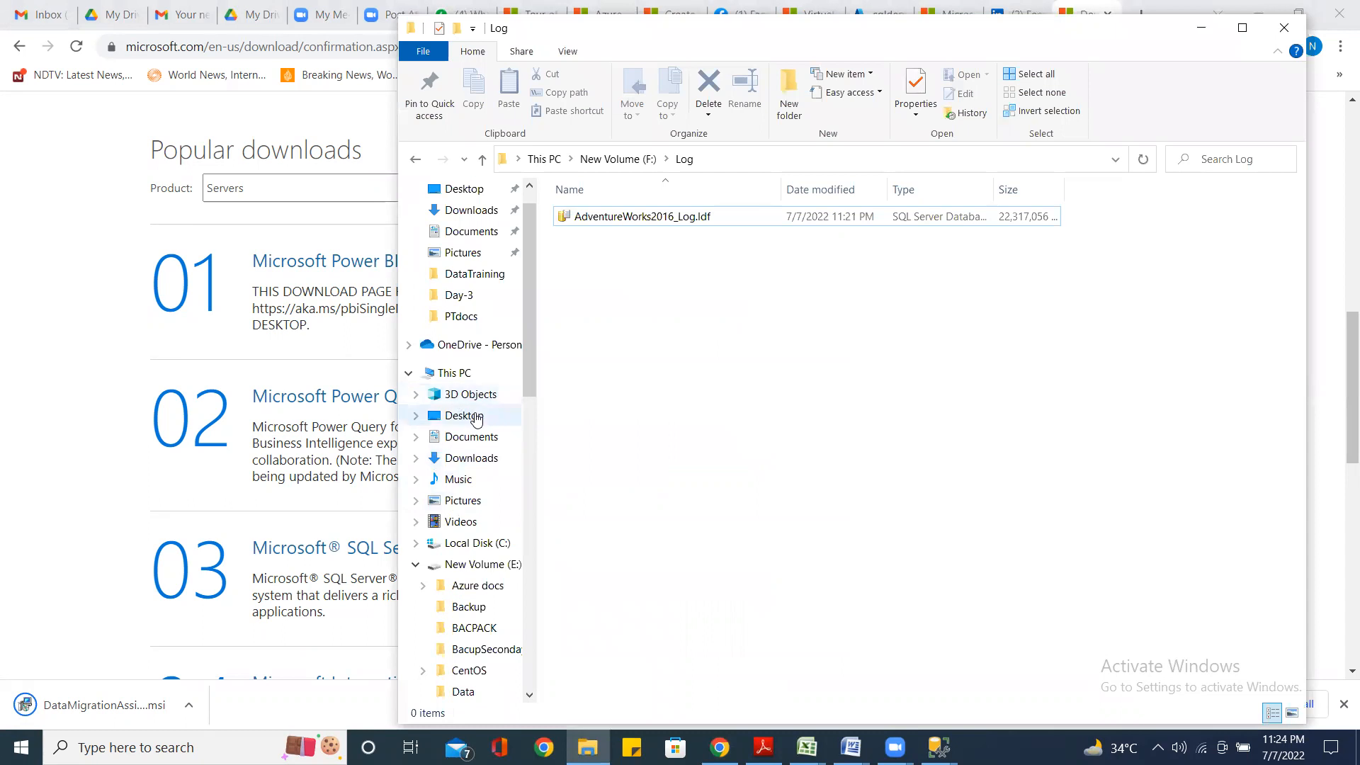
{"action": "scroll", "coordinate": [473, 410], "scroll_direction": "up", "scroll_amount": 1}
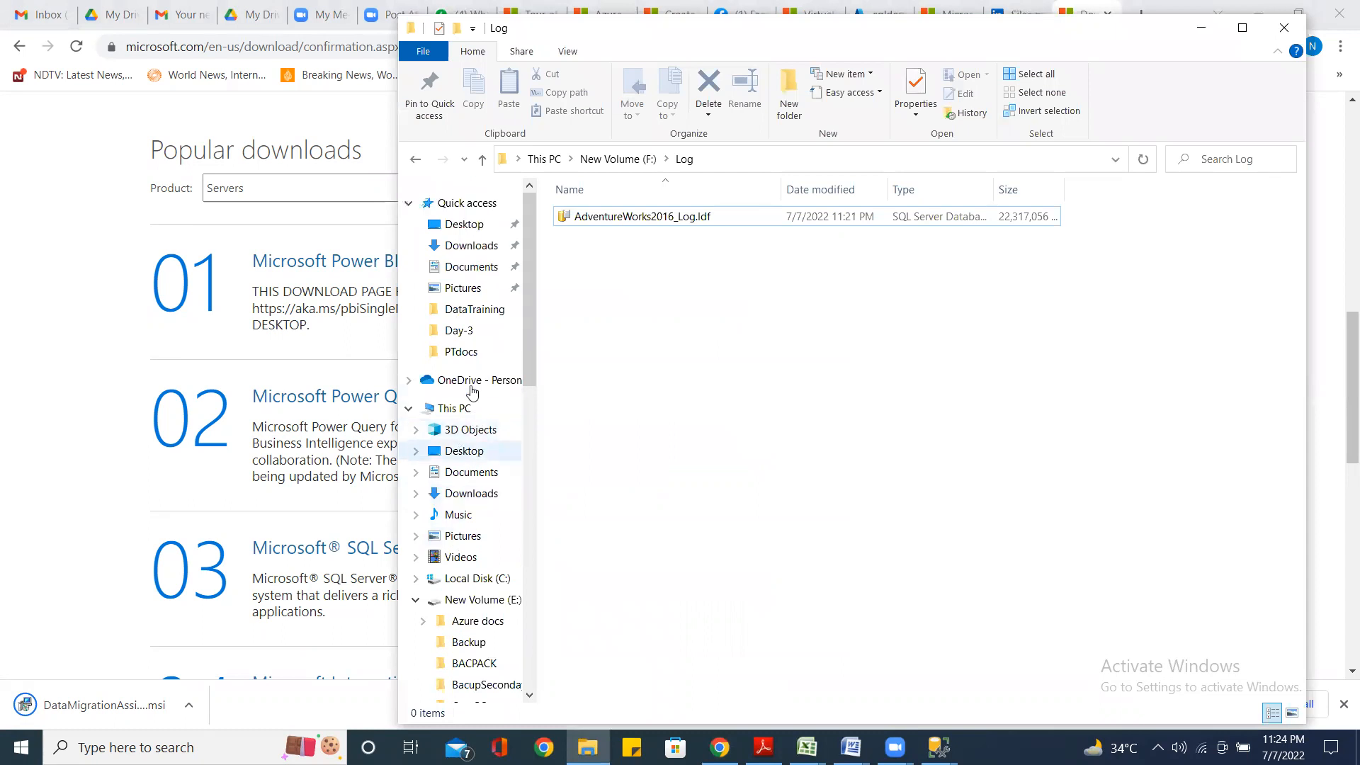
{"action": "left_click", "coordinate": [473, 246]}
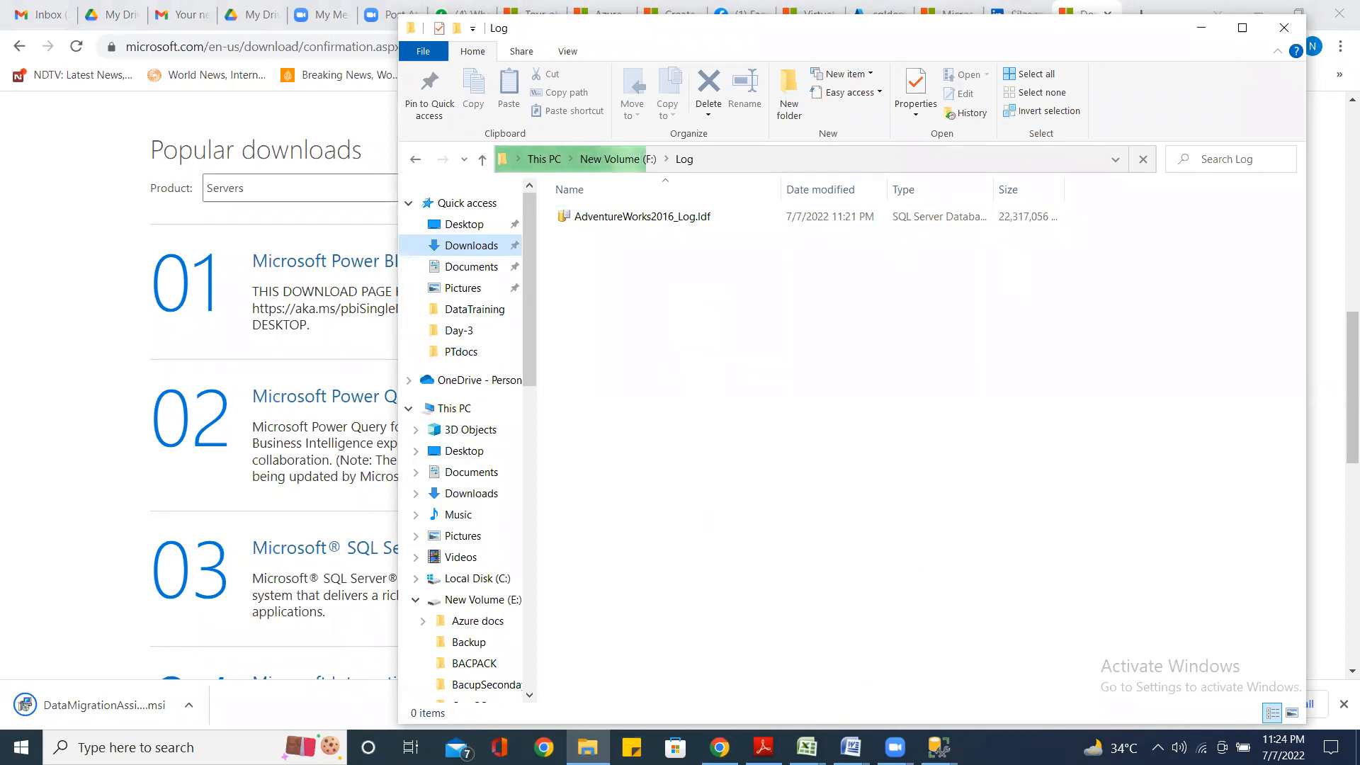
Check the AdventureWorks2016 restore progress, then minimize File Explorer
{"action": "left_click", "coordinate": [939, 747]}
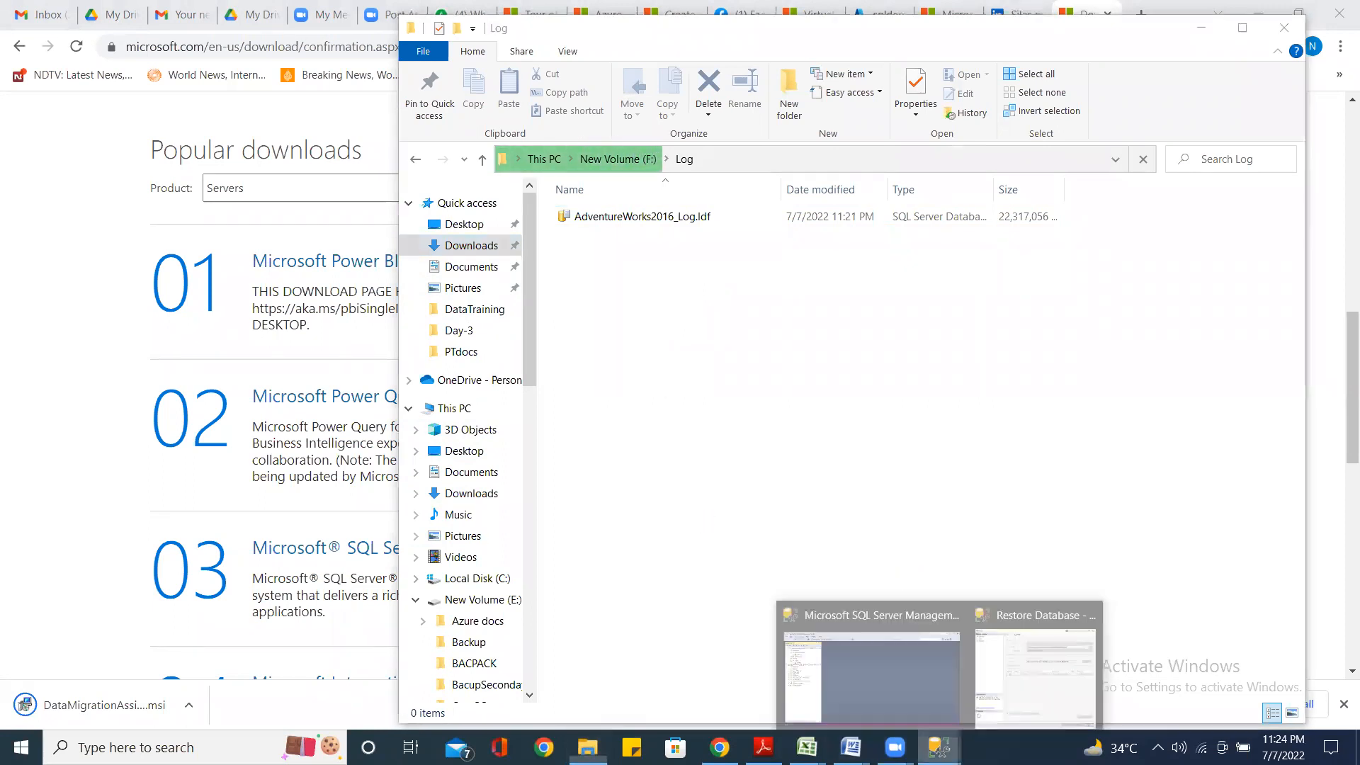
{"action": "left_click", "coordinate": [1036, 614]}
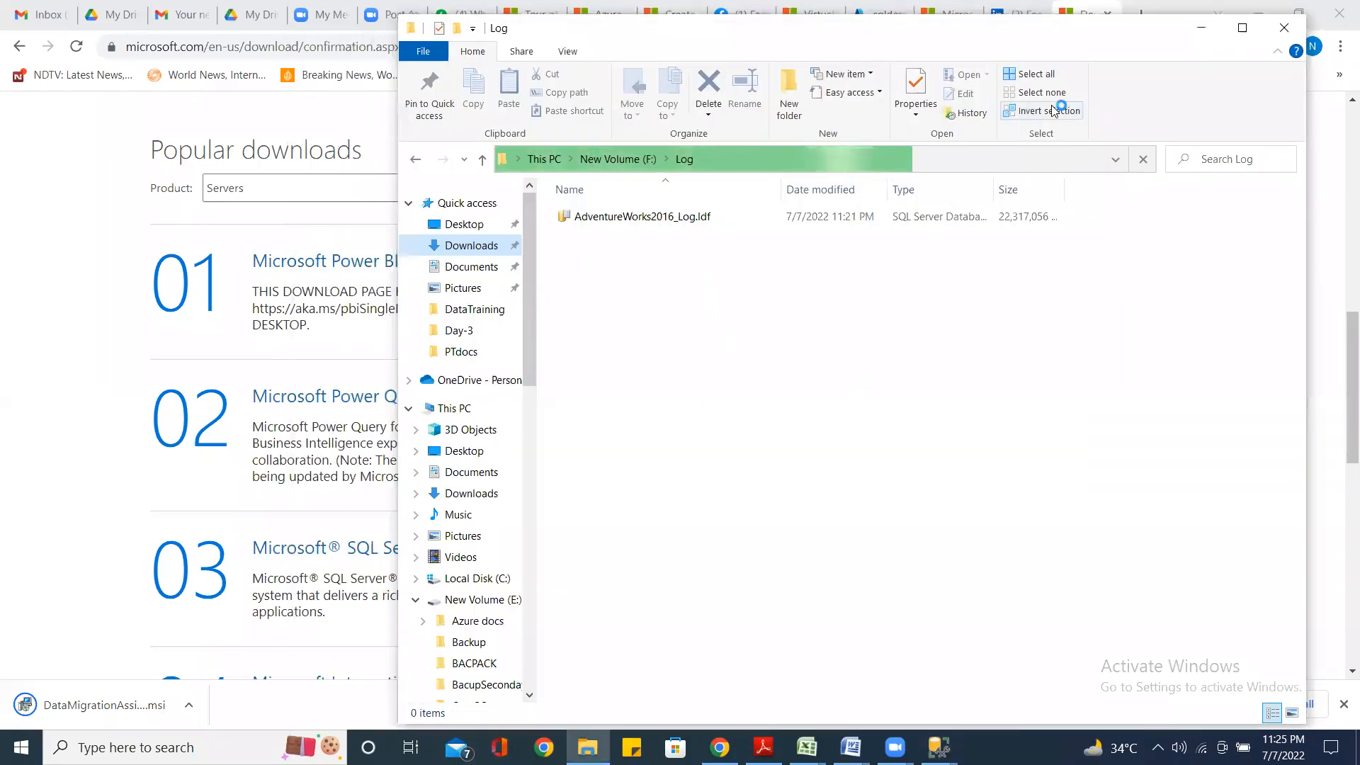
{"action": "left_click", "coordinate": [1204, 33]}
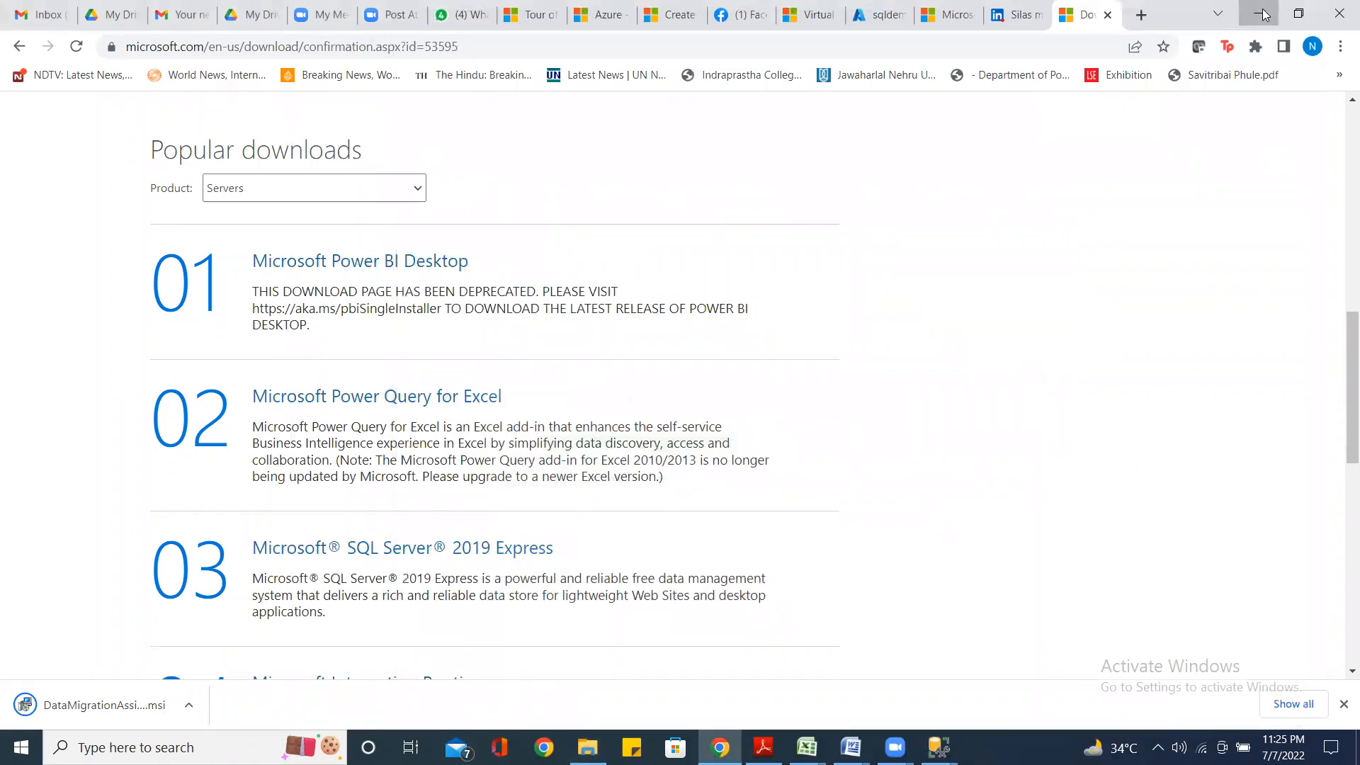
Minimize Chrome and Word, check the AdventureWorks2016 restore, and reopen the Downloads folder
{"action": "left_click", "coordinate": [1263, 16]}
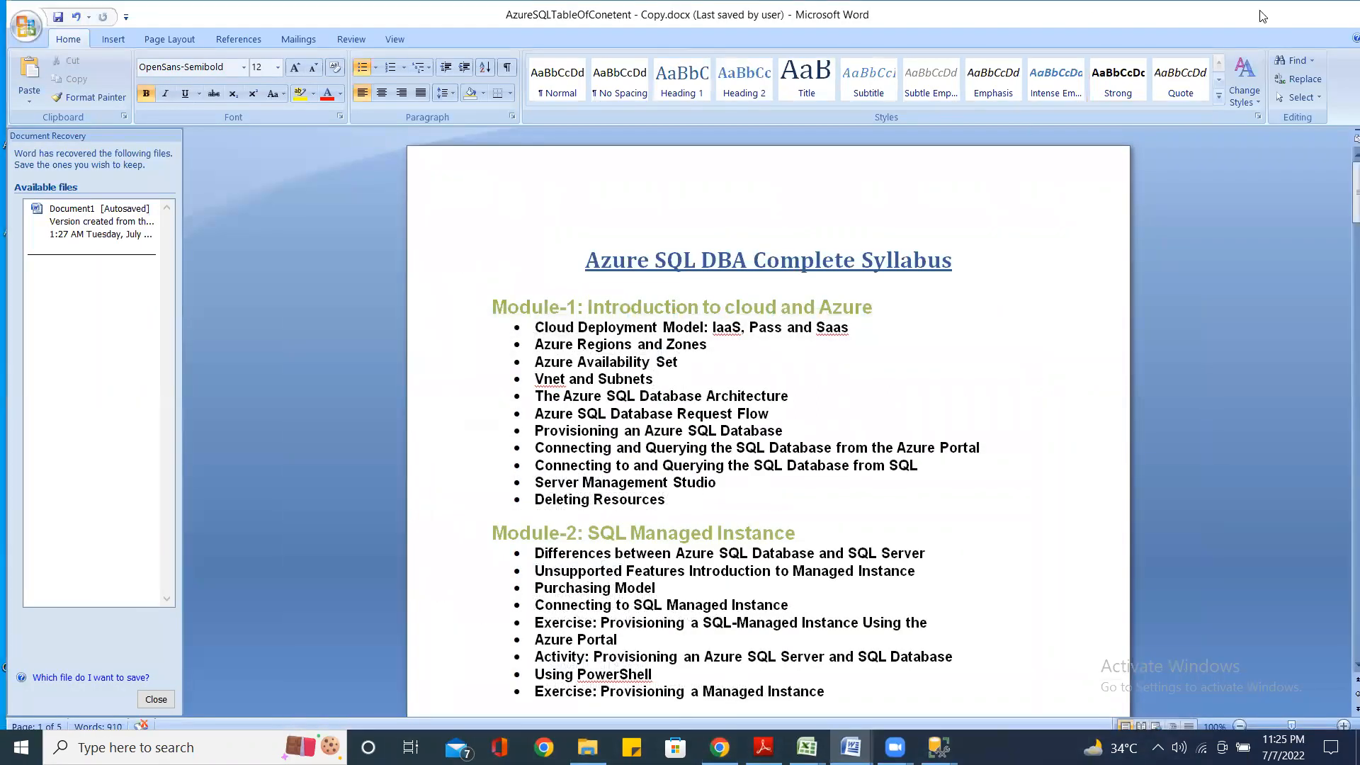
{"action": "left_click", "coordinate": [1261, 15]}
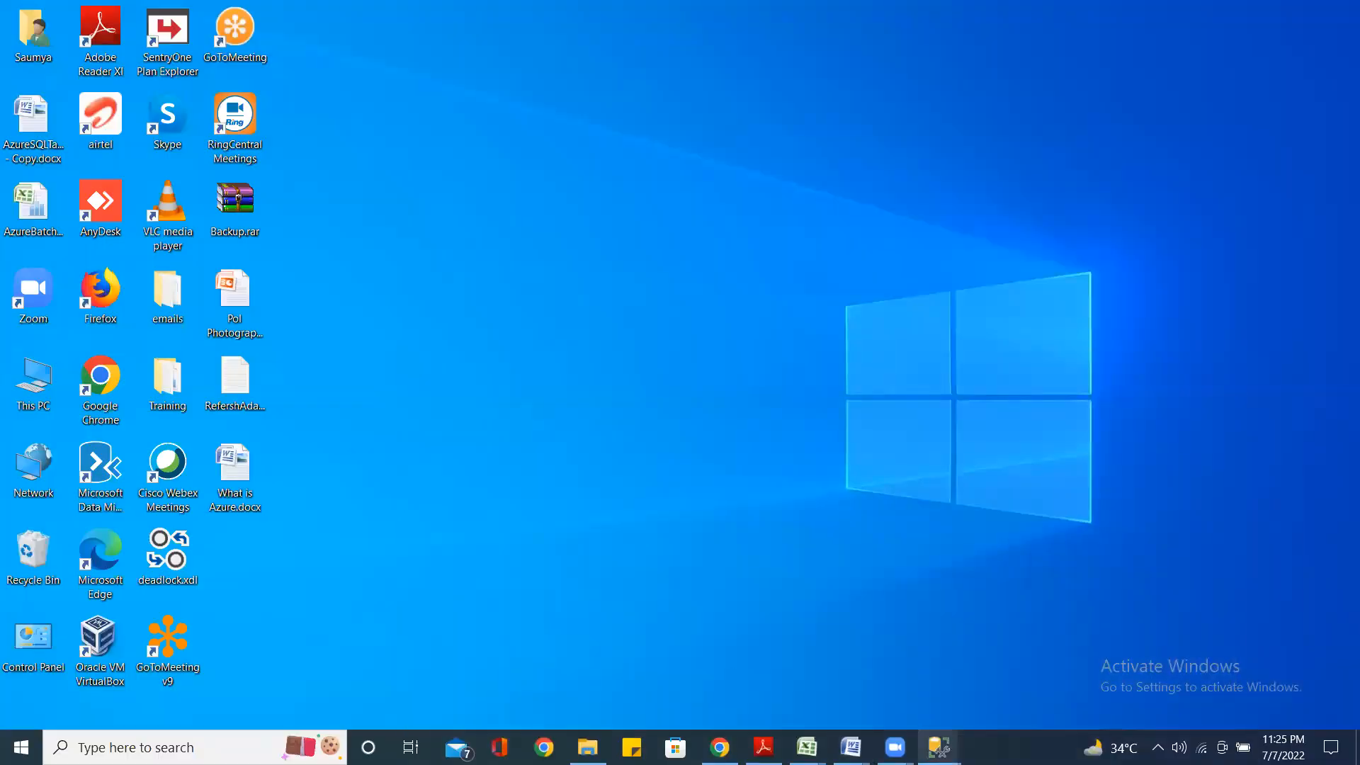
{"action": "mouse_move", "coordinate": [938, 747]}
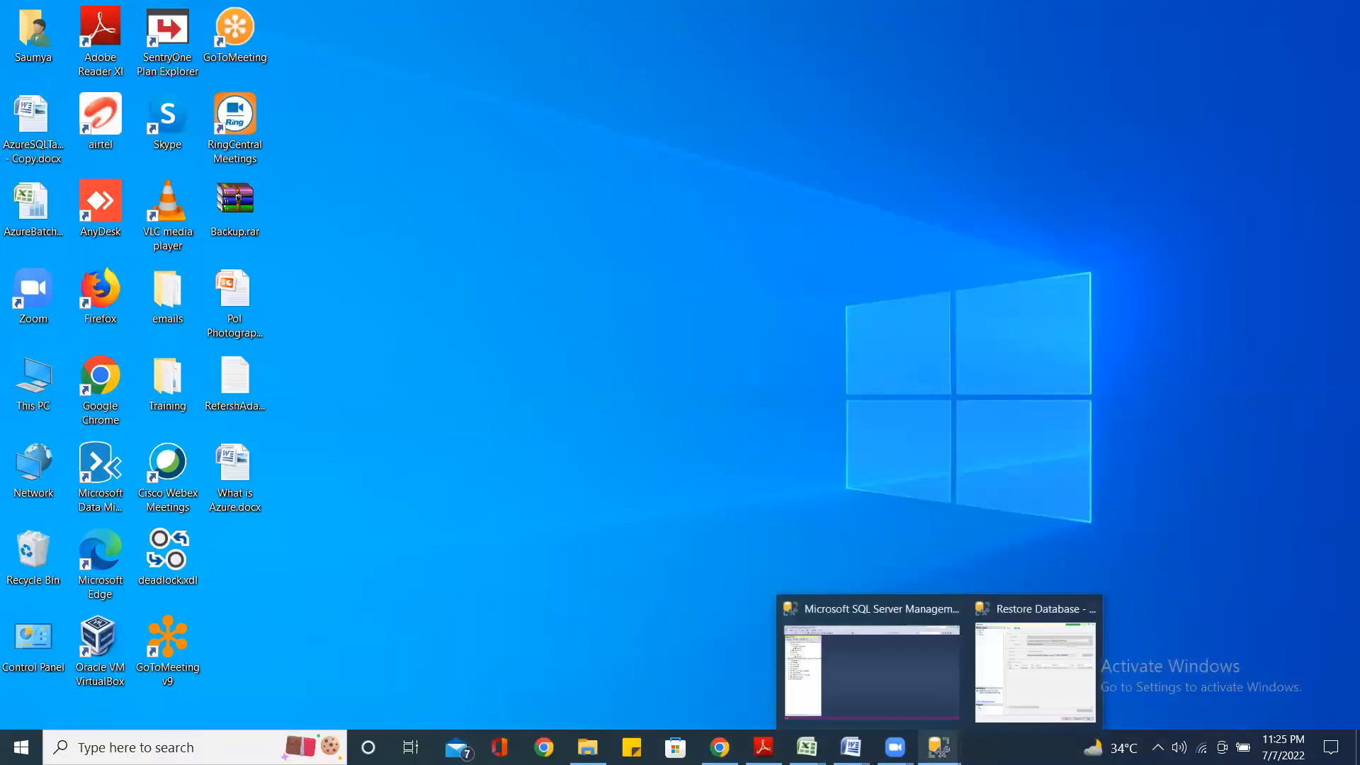
{"action": "left_click", "coordinate": [1027, 614]}
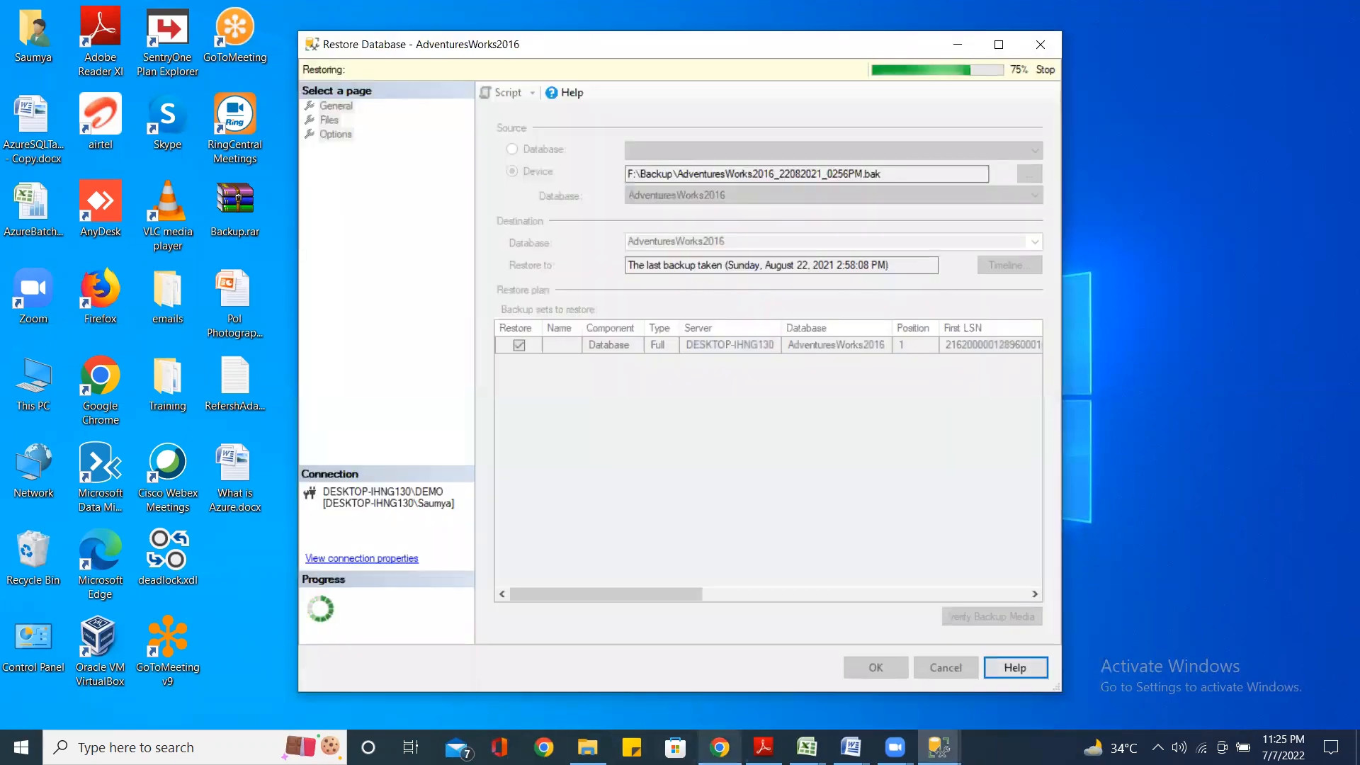
{"action": "left_click", "coordinate": [719, 747]}
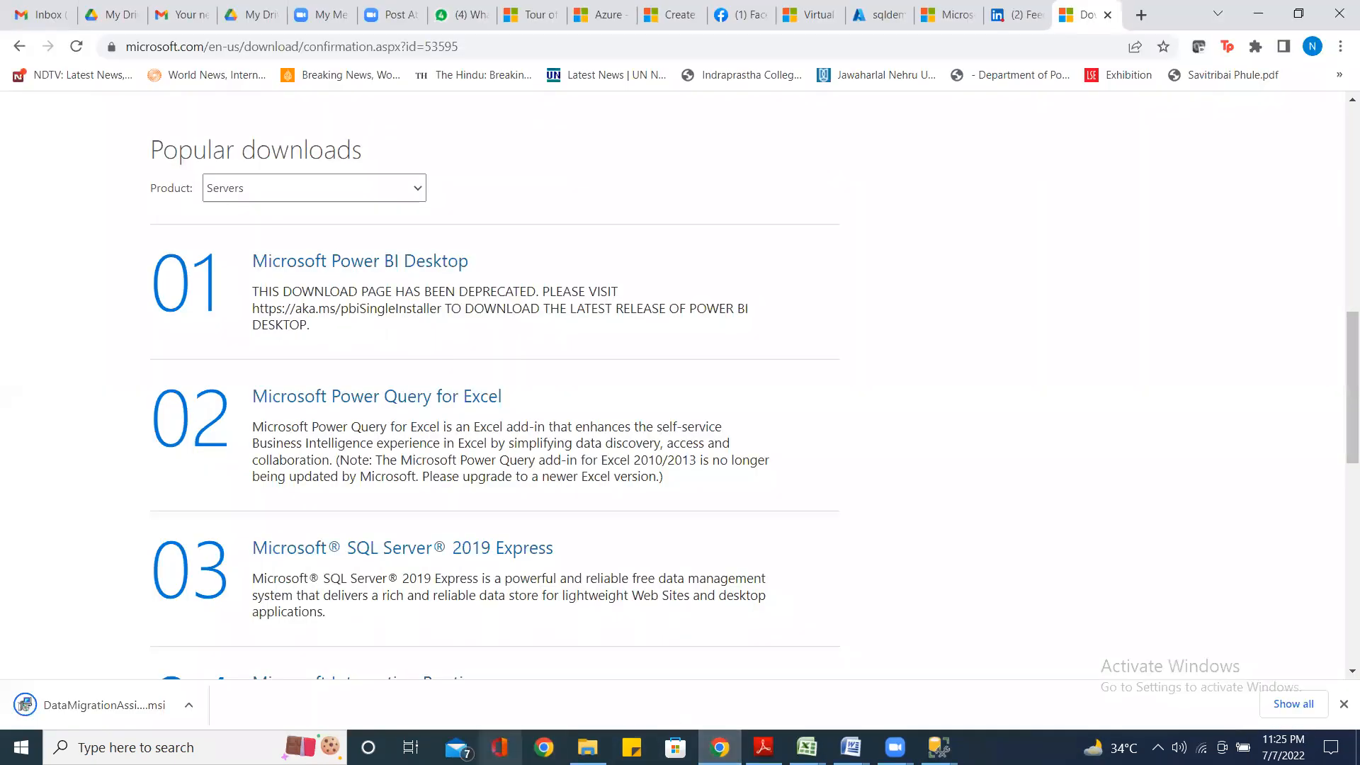
{"action": "left_click", "coordinate": [587, 747]}
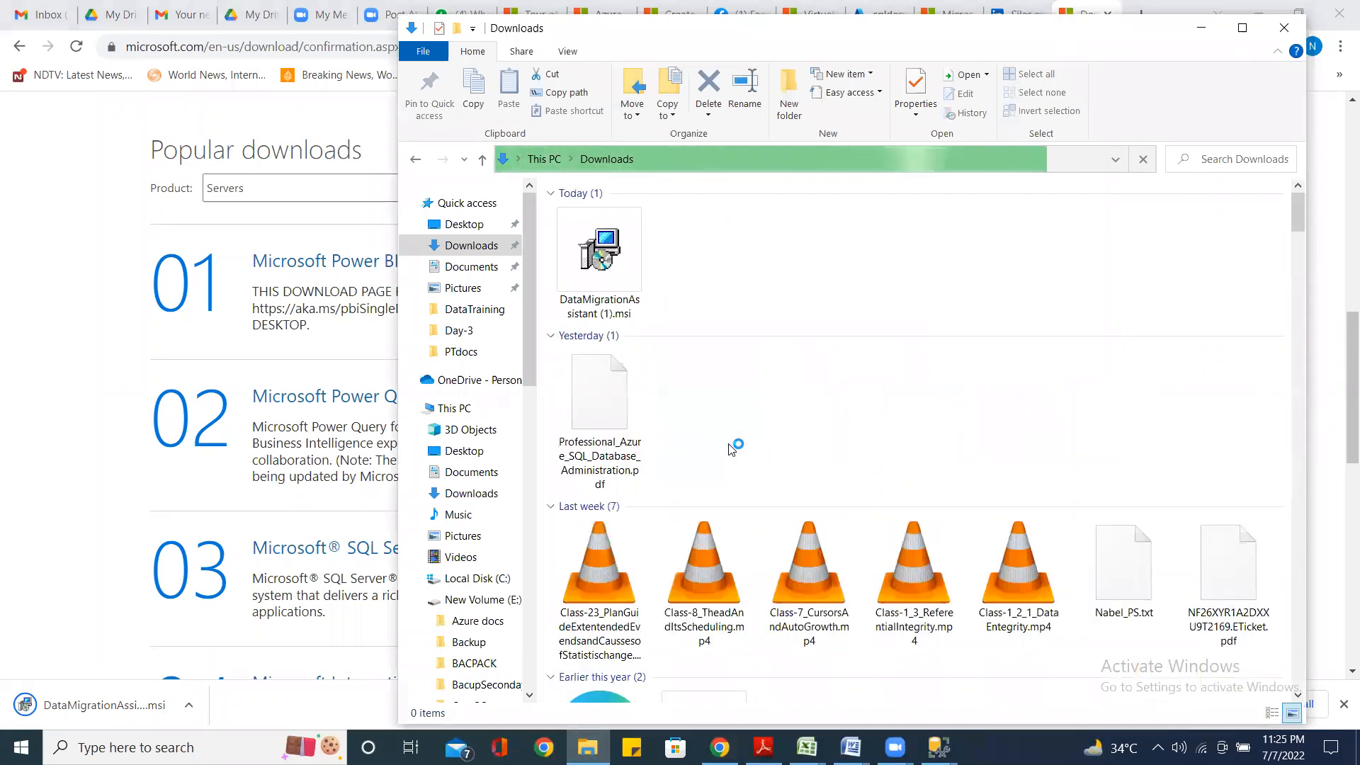
Launch DataMigrationAssistant (1).msi from Downloads and check the restore, now at 95%
{"action": "left_click", "coordinate": [609, 278]}
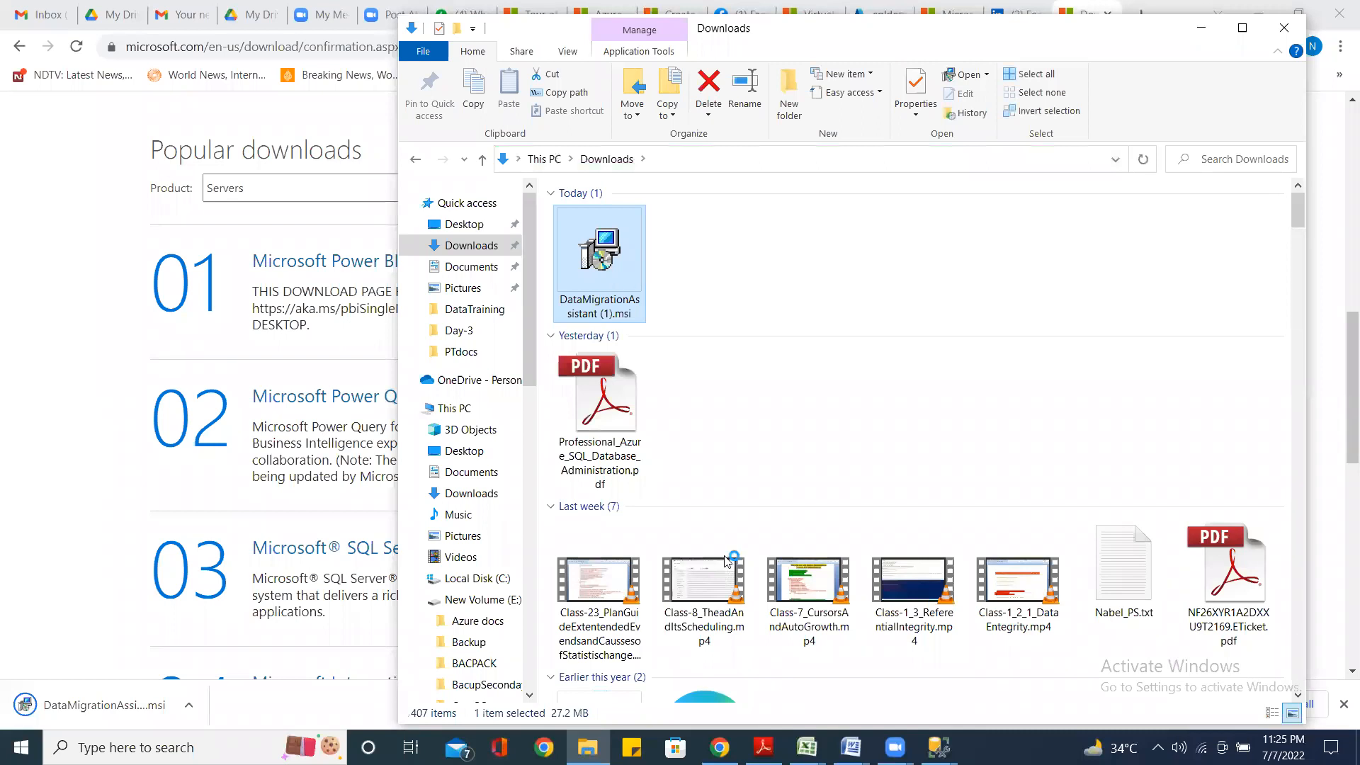
{"action": "double_click", "coordinate": [600, 261]}
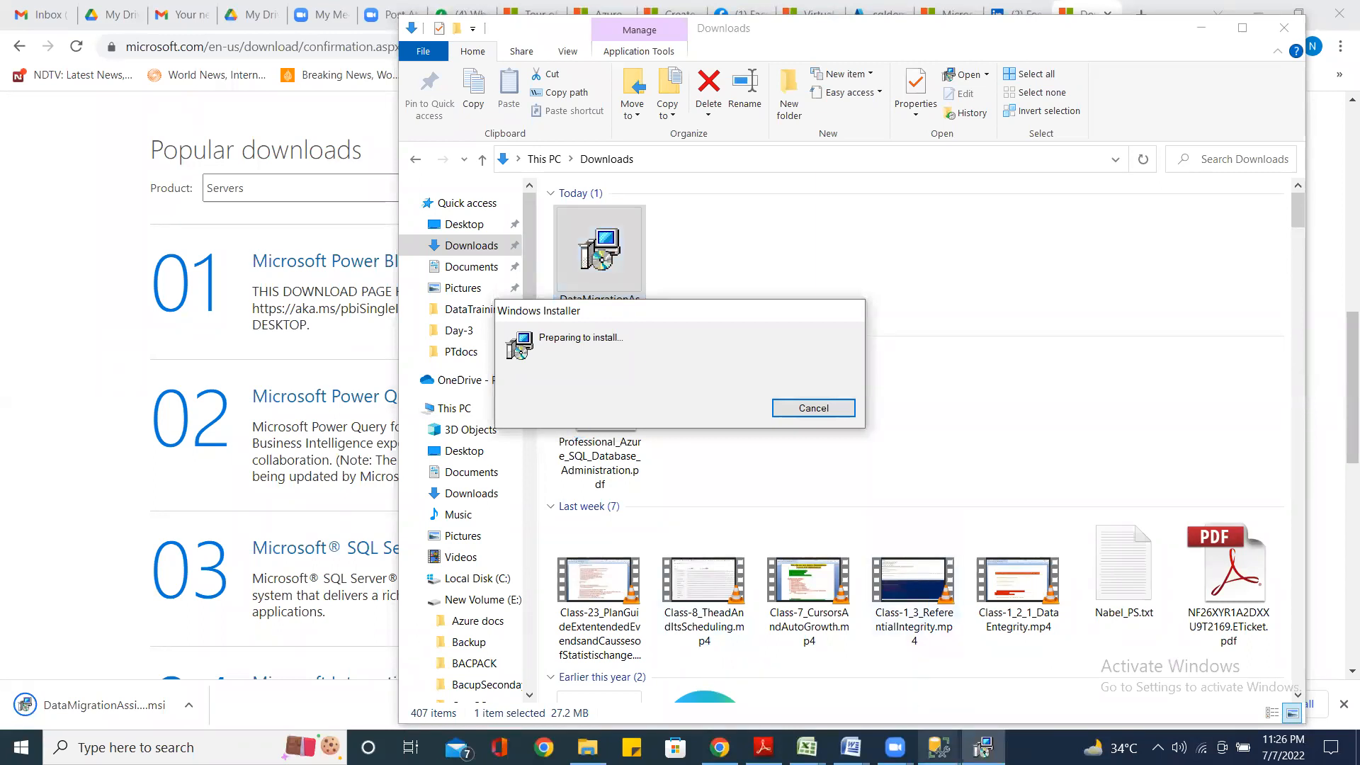
{"action": "left_click", "coordinate": [938, 747]}
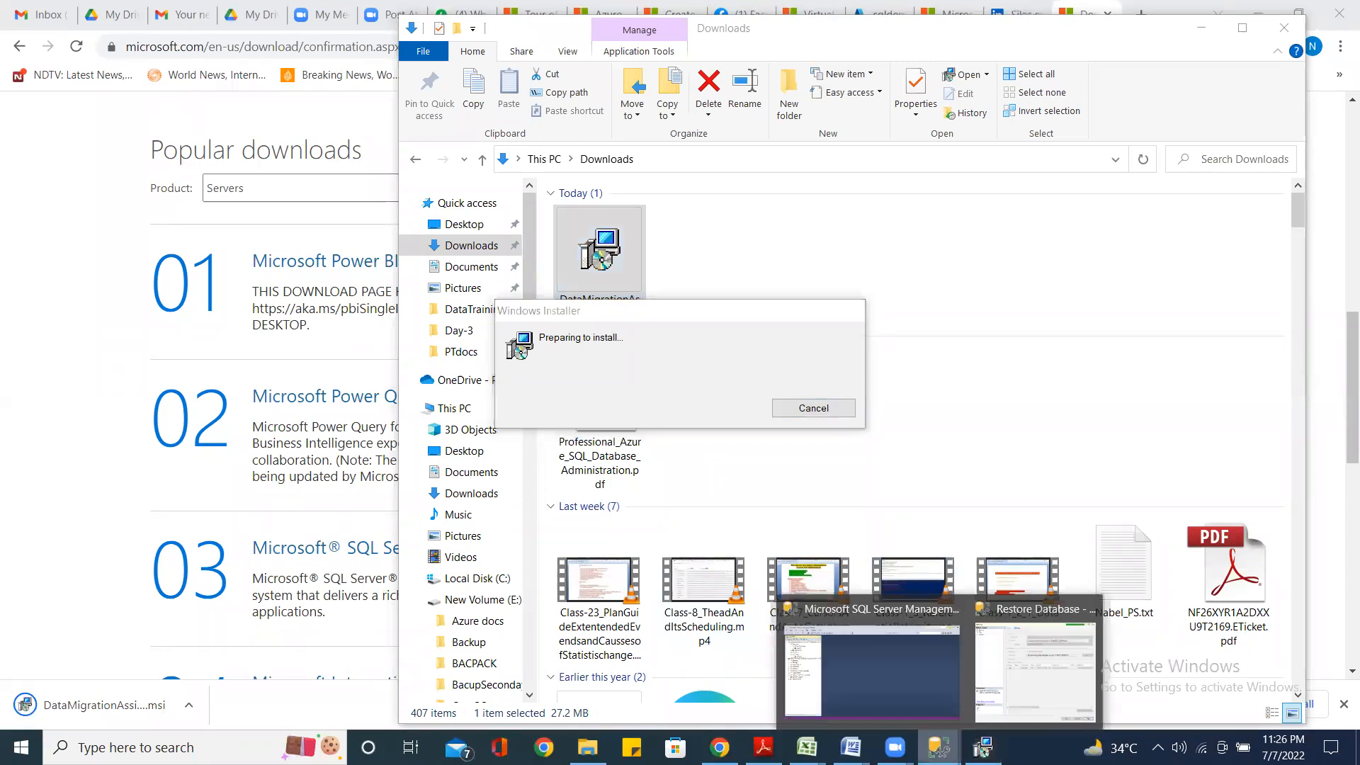
{"action": "left_click", "coordinate": [1033, 618]}
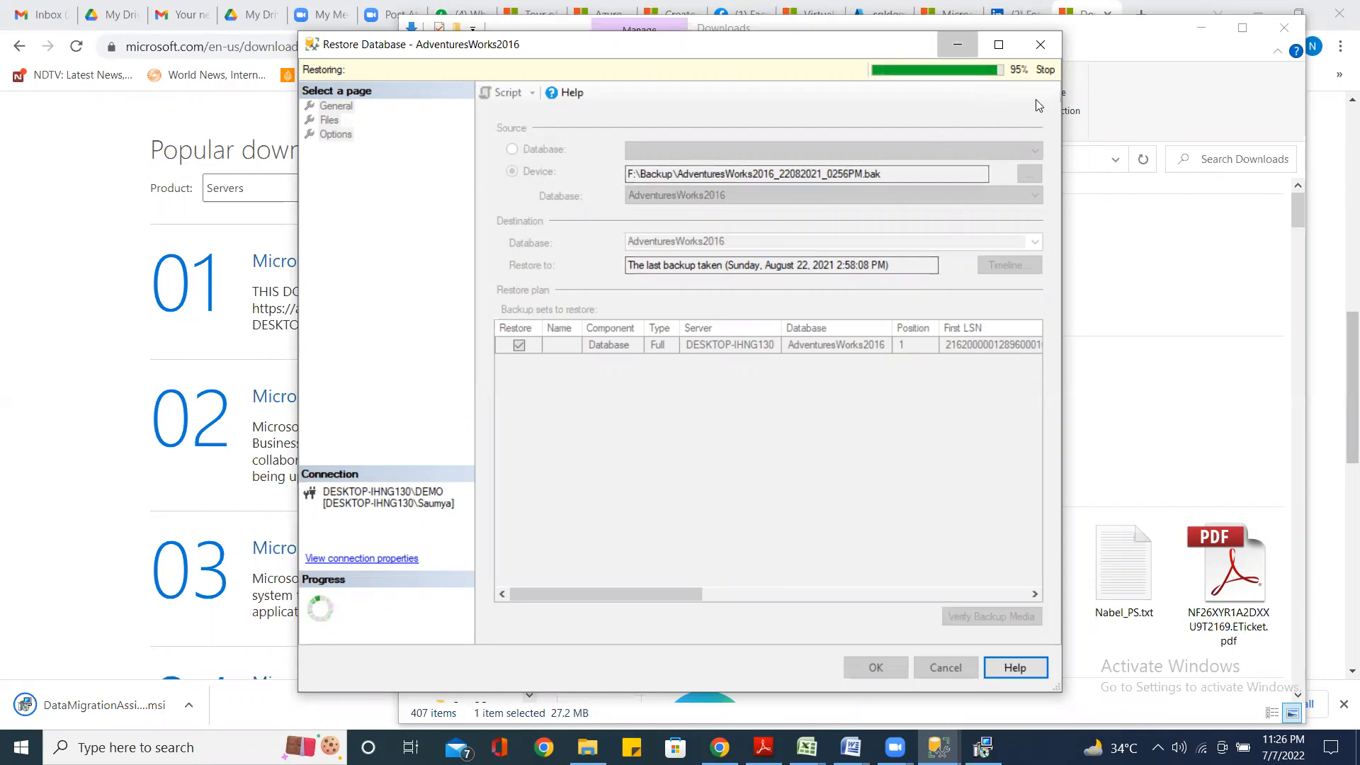
Set the 95% AdventureWorks2016 restore window aside to return to the Downloads folder
{"action": "left_click", "coordinate": [956, 43]}
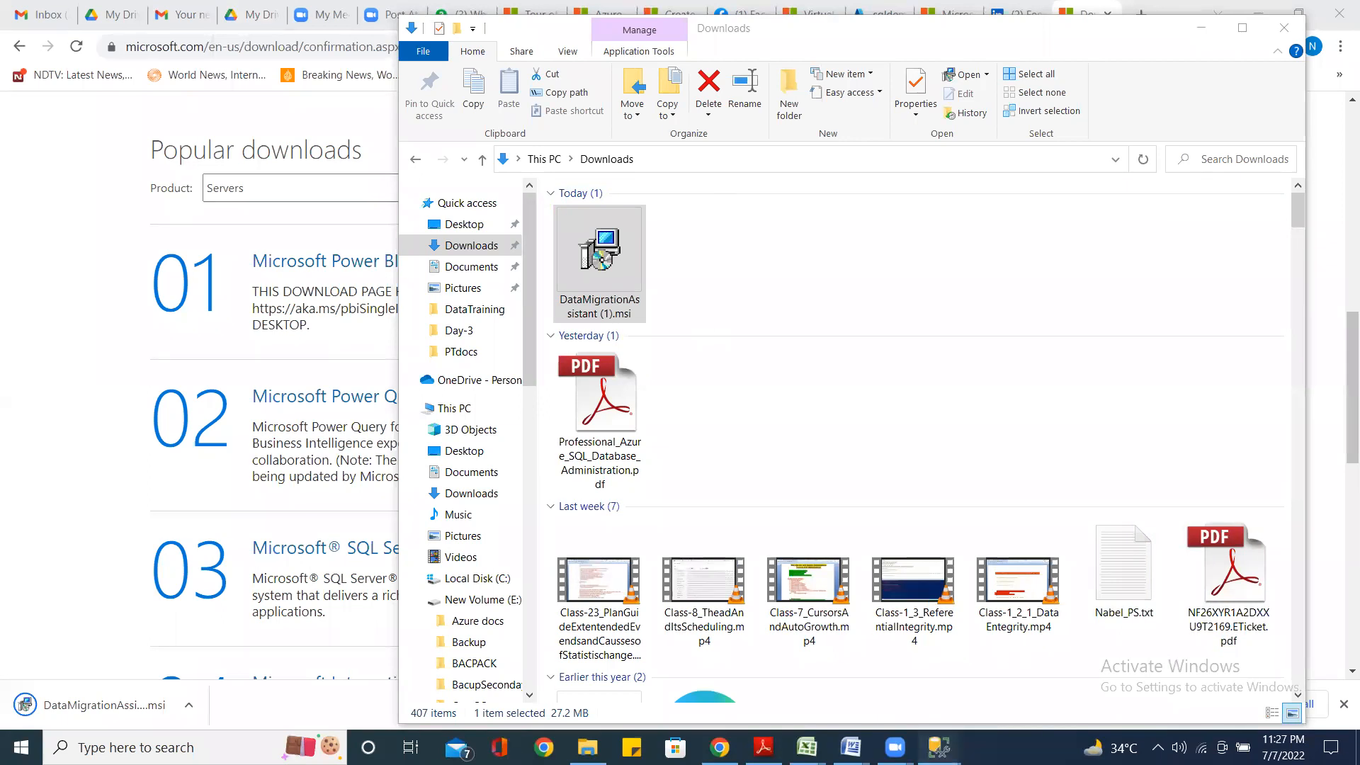
Confirm the restore reached 100%, then hide it and the Downloads window to reveal the download page
{"action": "mouse_move", "coordinate": [938, 747]}
{"action": "left_click", "coordinate": [1034, 658]}
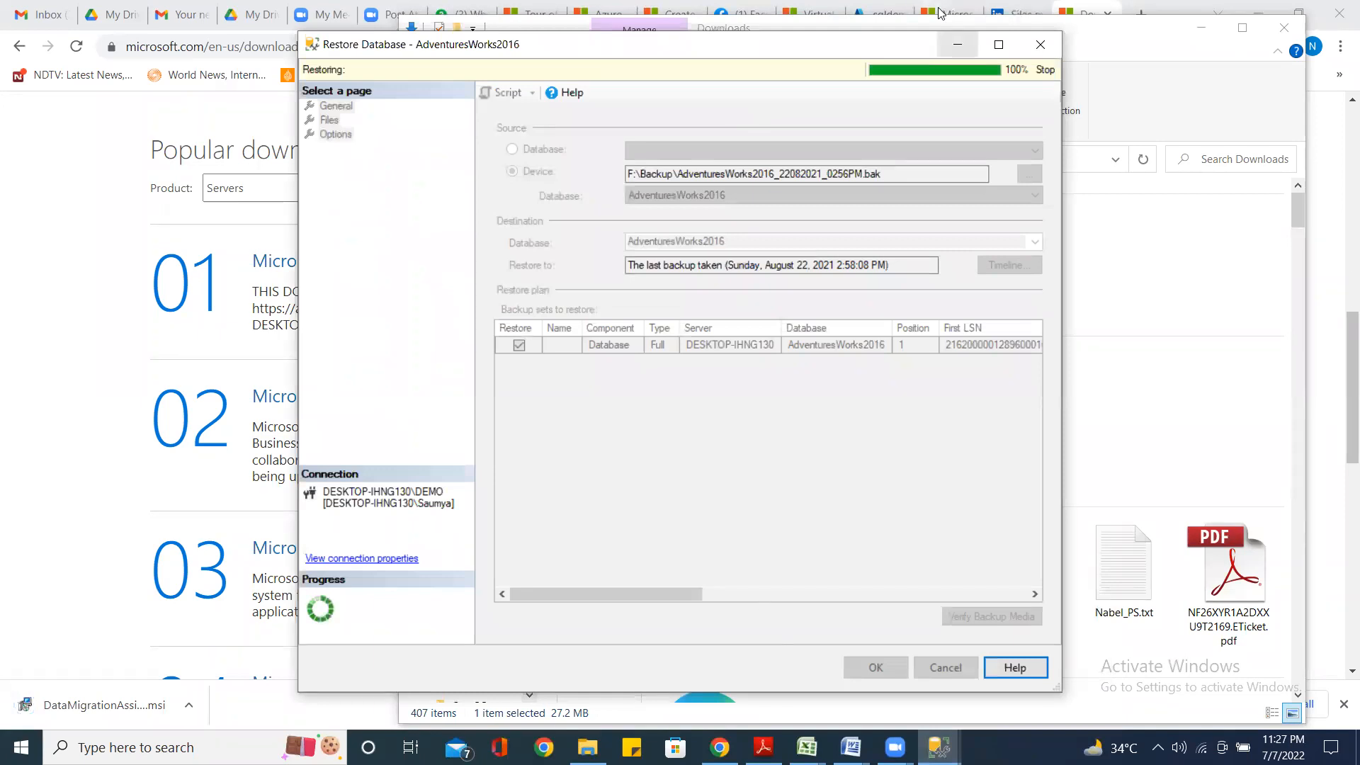
{"action": "left_click", "coordinate": [957, 44]}
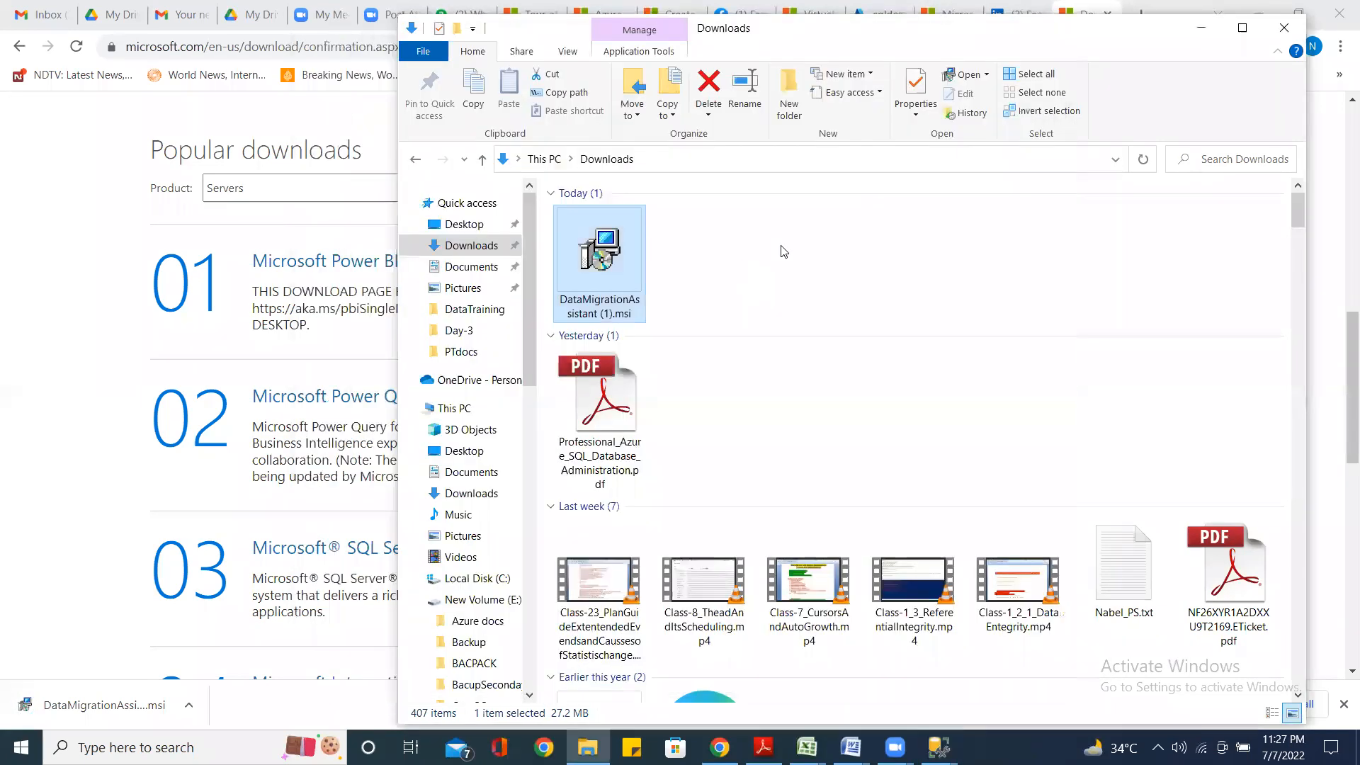
{"action": "left_click", "coordinate": [870, 271]}
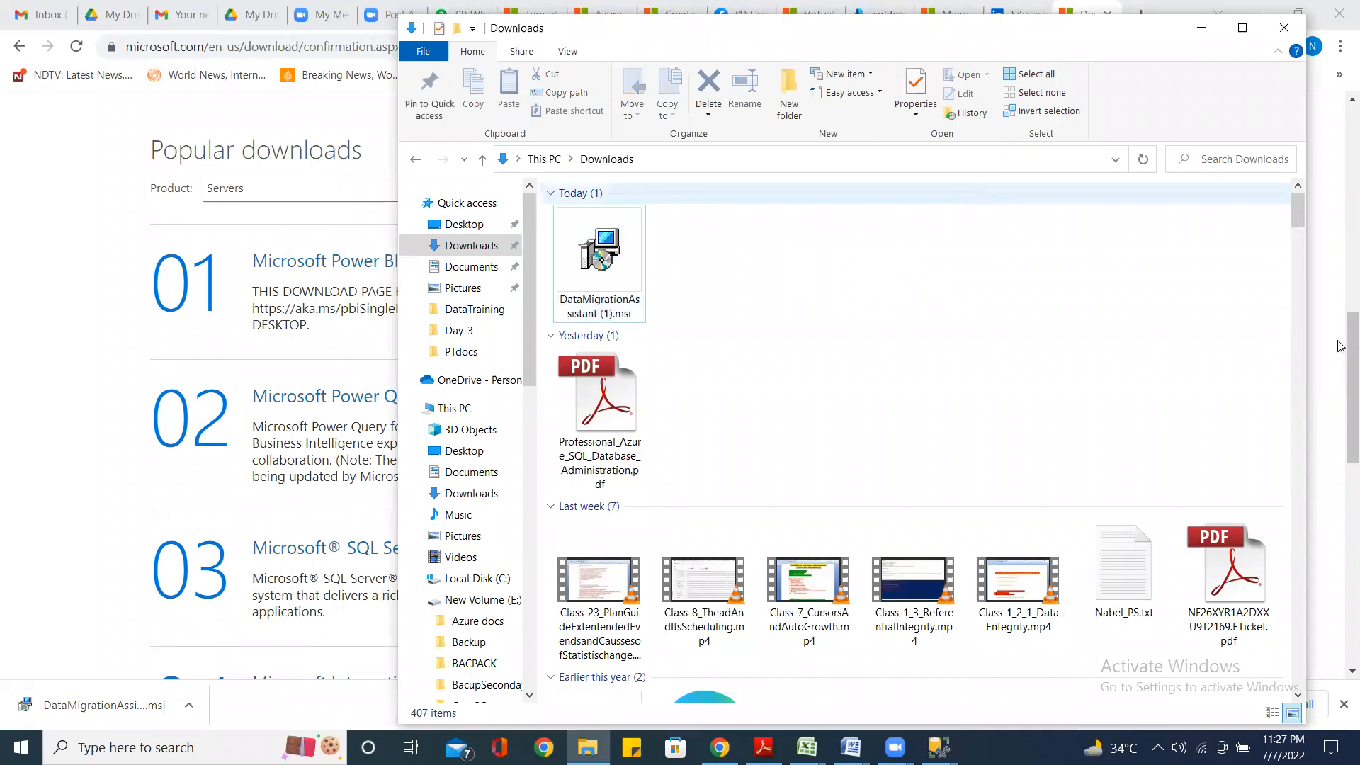
{"action": "left_click", "coordinate": [1206, 29]}
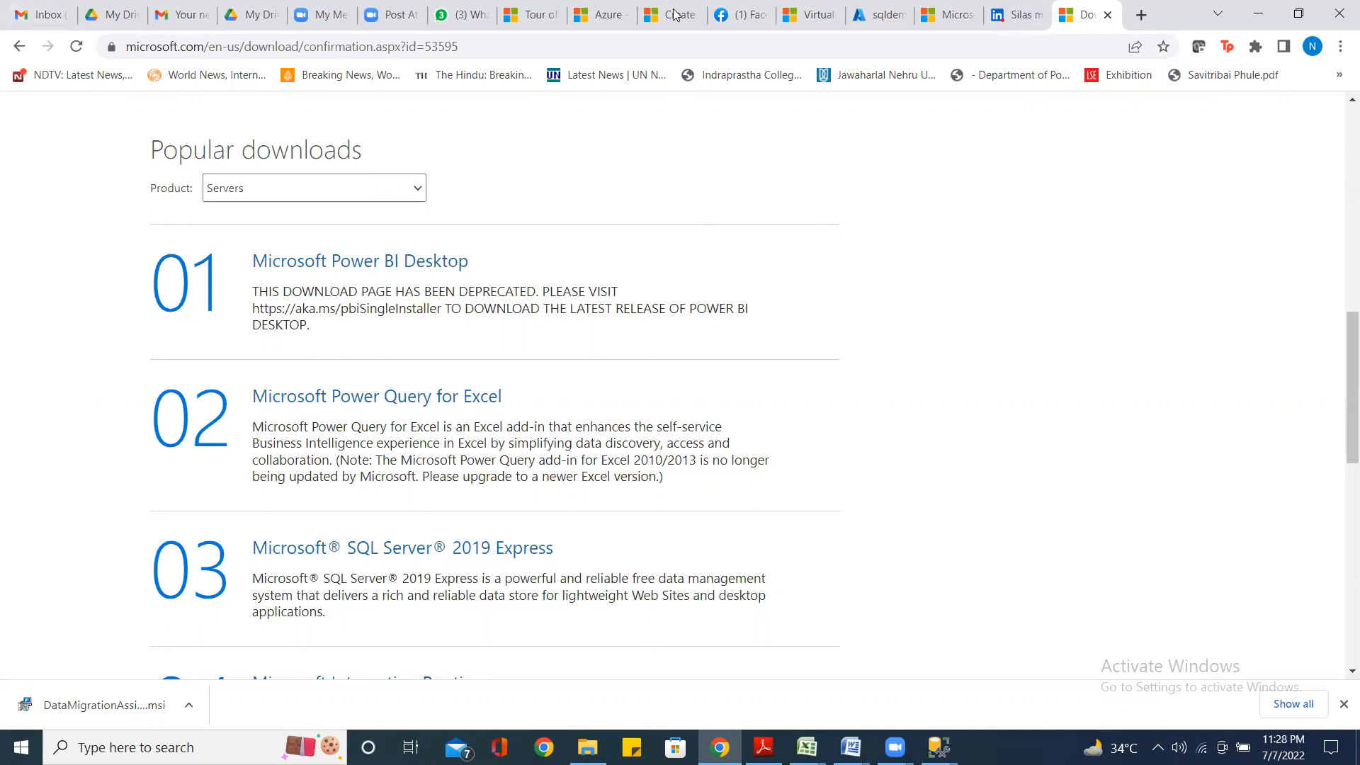
Bring the Restore Database window, showing 100%, back over the Chrome download page
{"action": "mouse_move", "coordinate": [938, 747]}
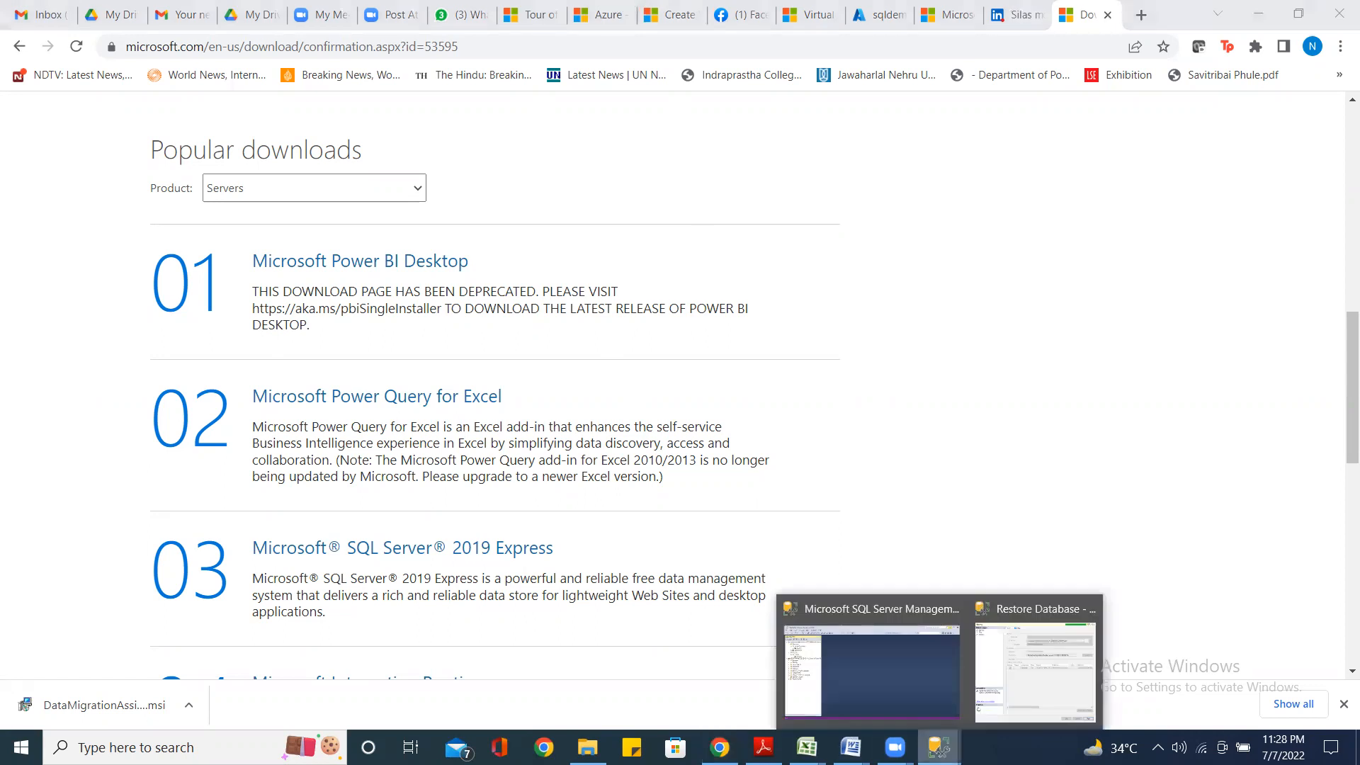
{"action": "left_click", "coordinate": [1013, 616]}
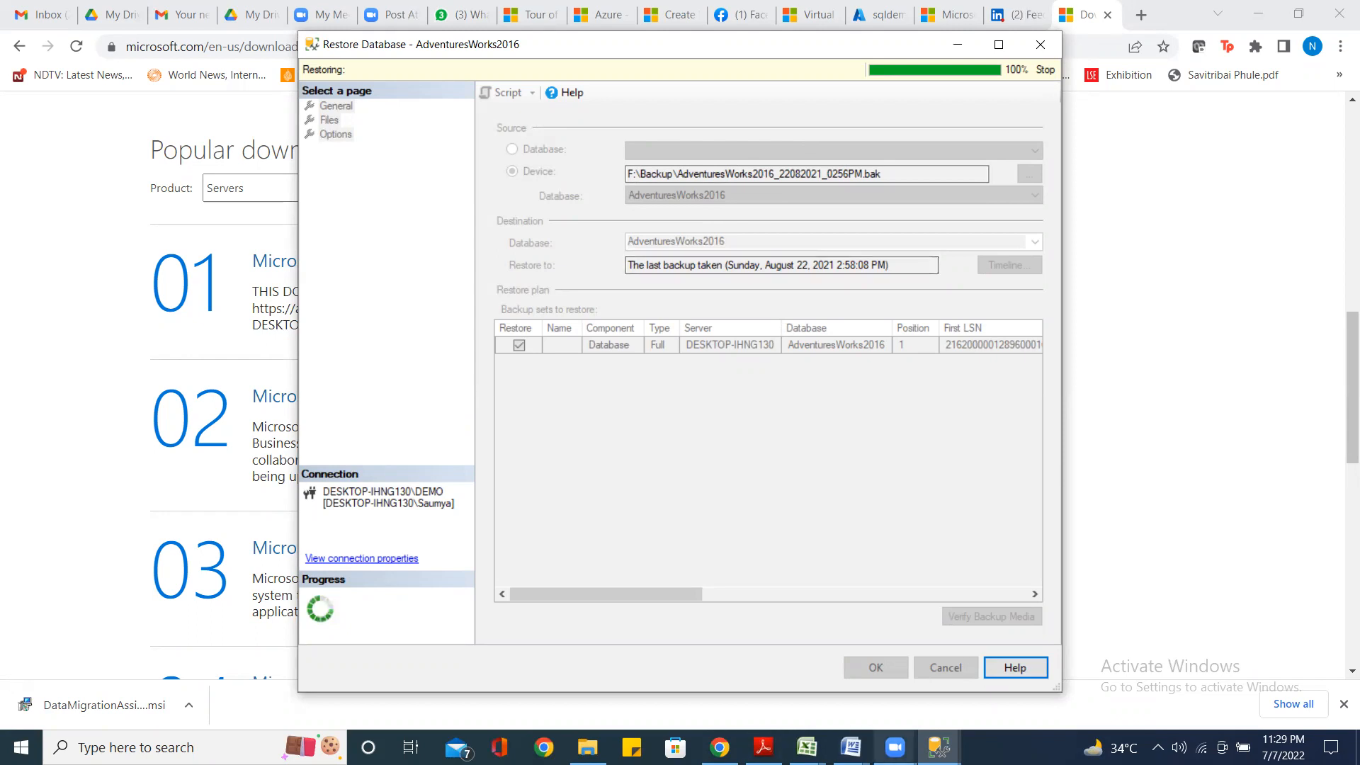
Bring the finished Restore Database window forward while the Data Migration Assistant Setup welcome screen appears
{"action": "mouse_move", "coordinate": [895, 747]}
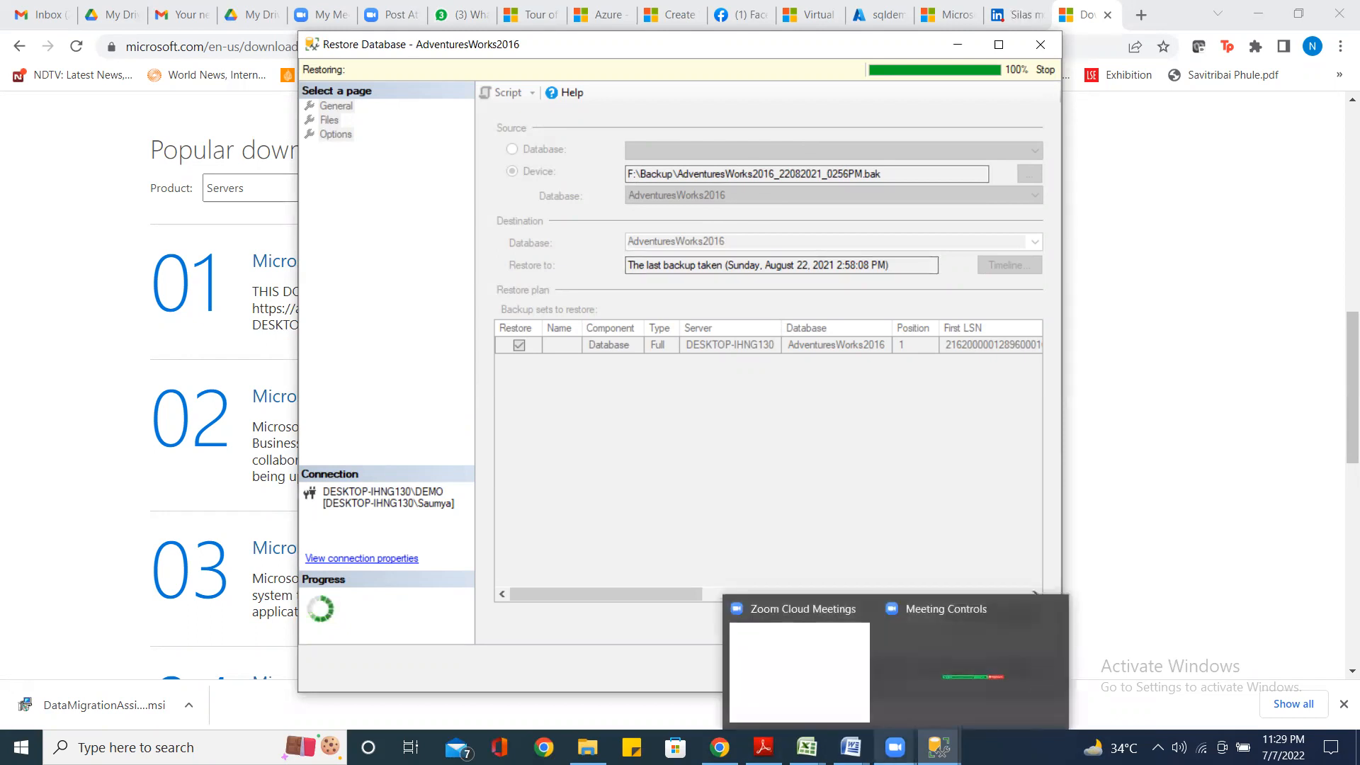
{"action": "mouse_move", "coordinate": [939, 747]}
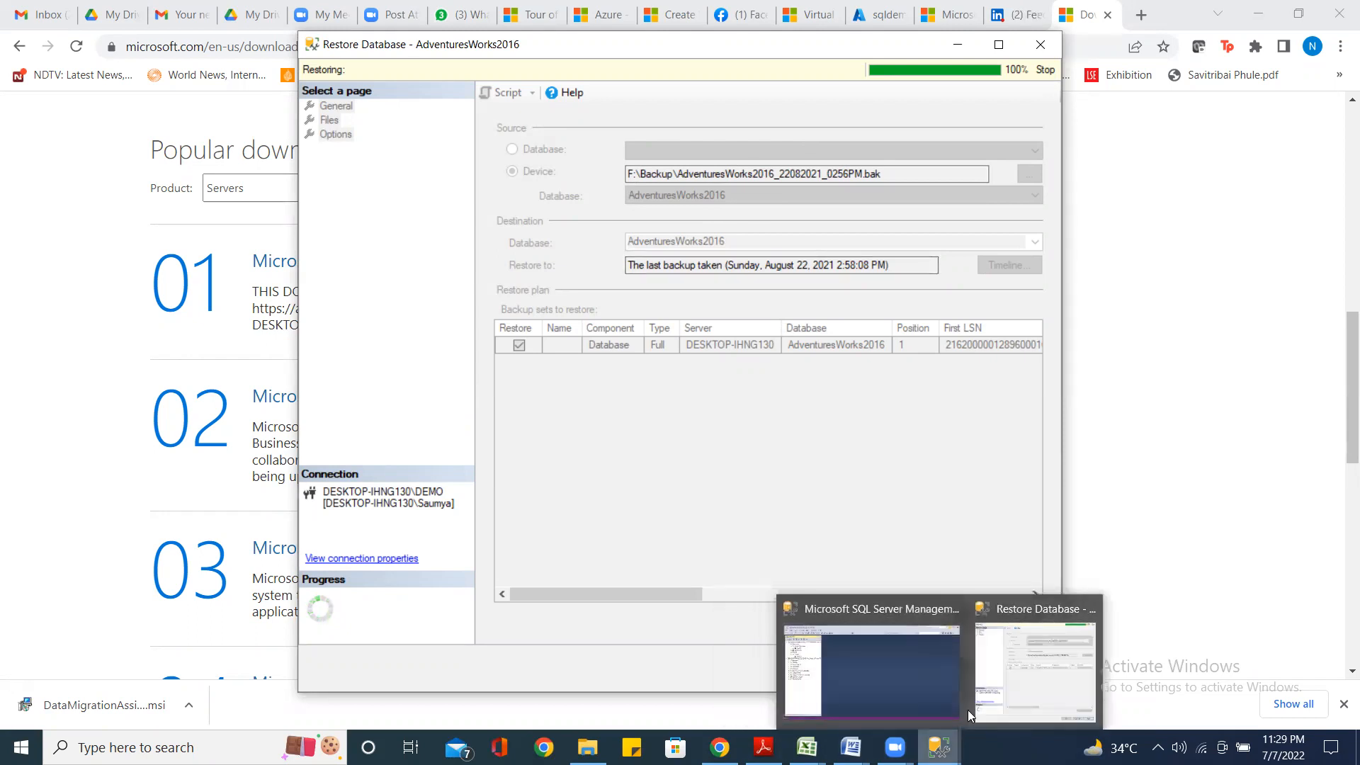
{"action": "left_click", "coordinate": [1048, 611]}
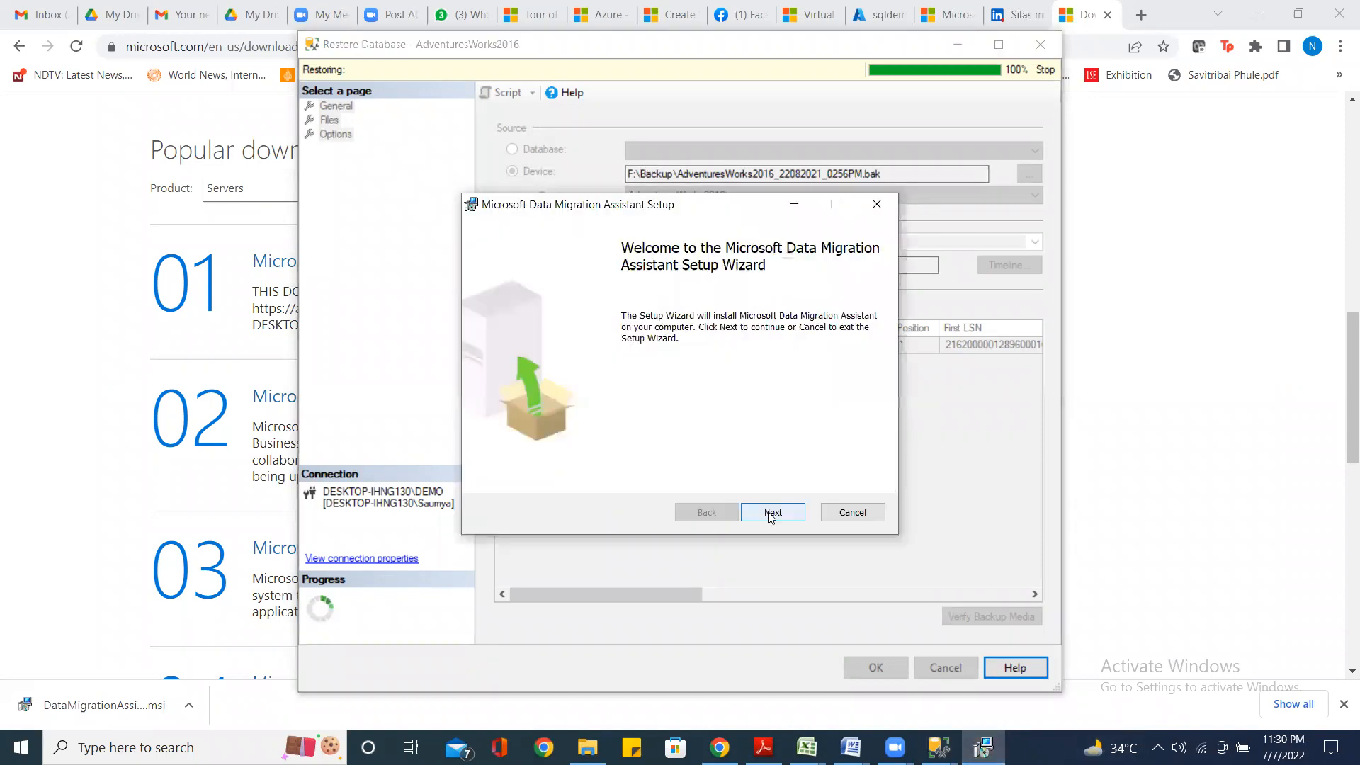
Accept the Data Migration Assistant licence terms, start the install, and return to Management Studio
{"action": "left_click", "coordinate": [776, 519]}
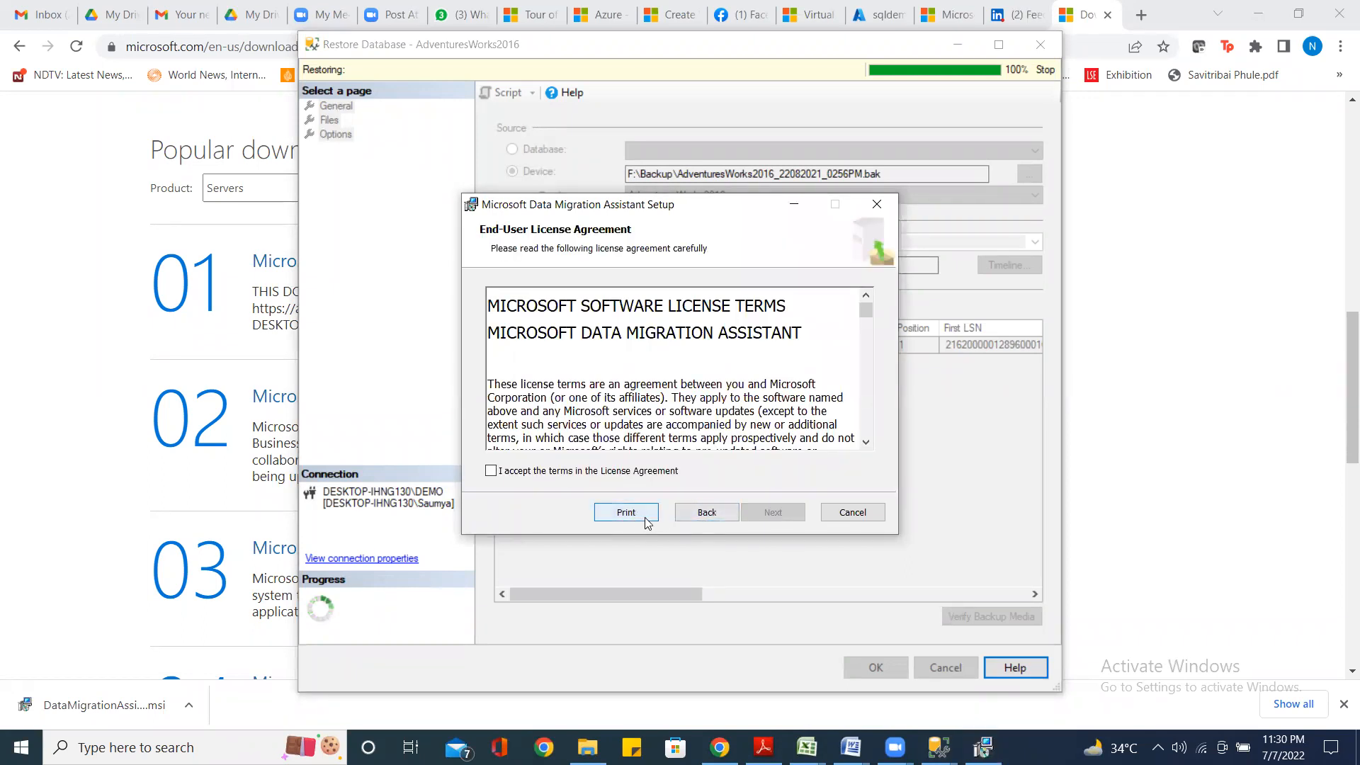
{"action": "left_click", "coordinate": [490, 471]}
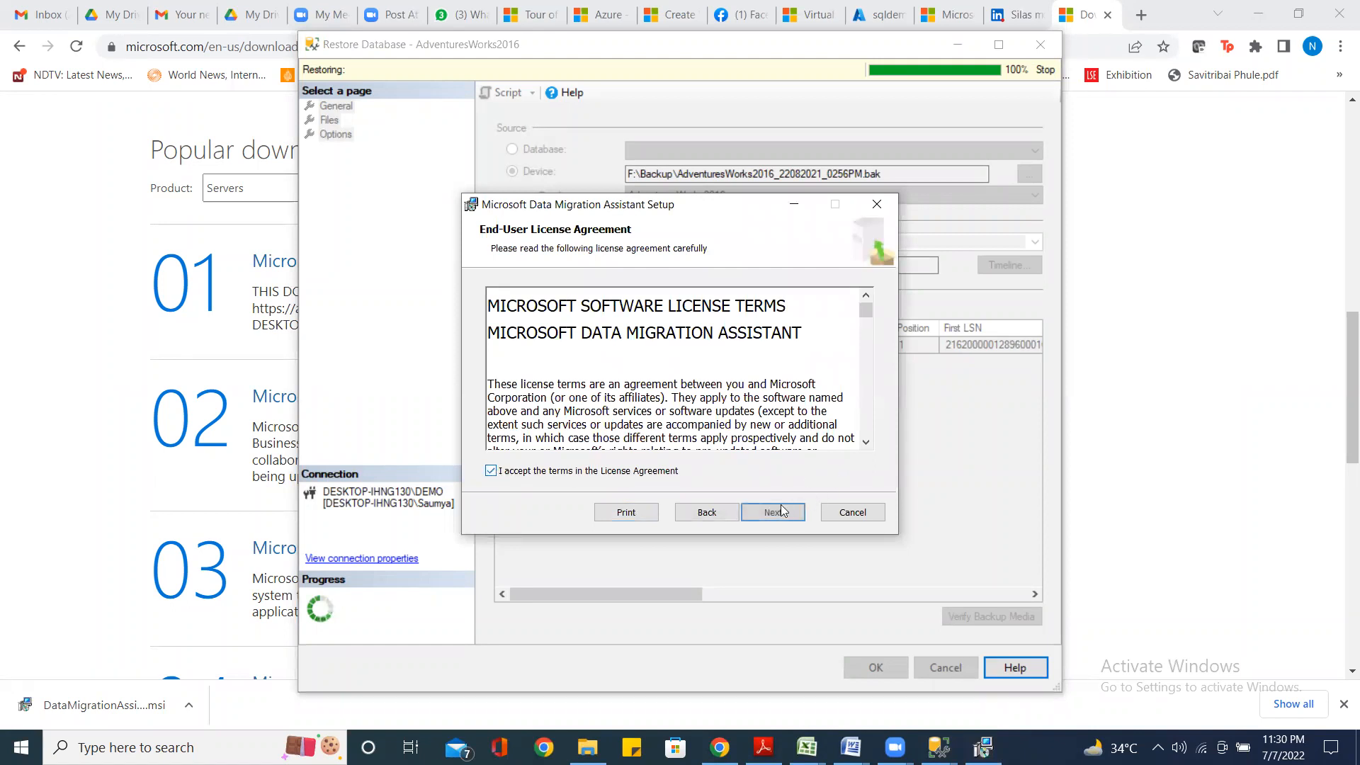
{"action": "left_click", "coordinate": [771, 513]}
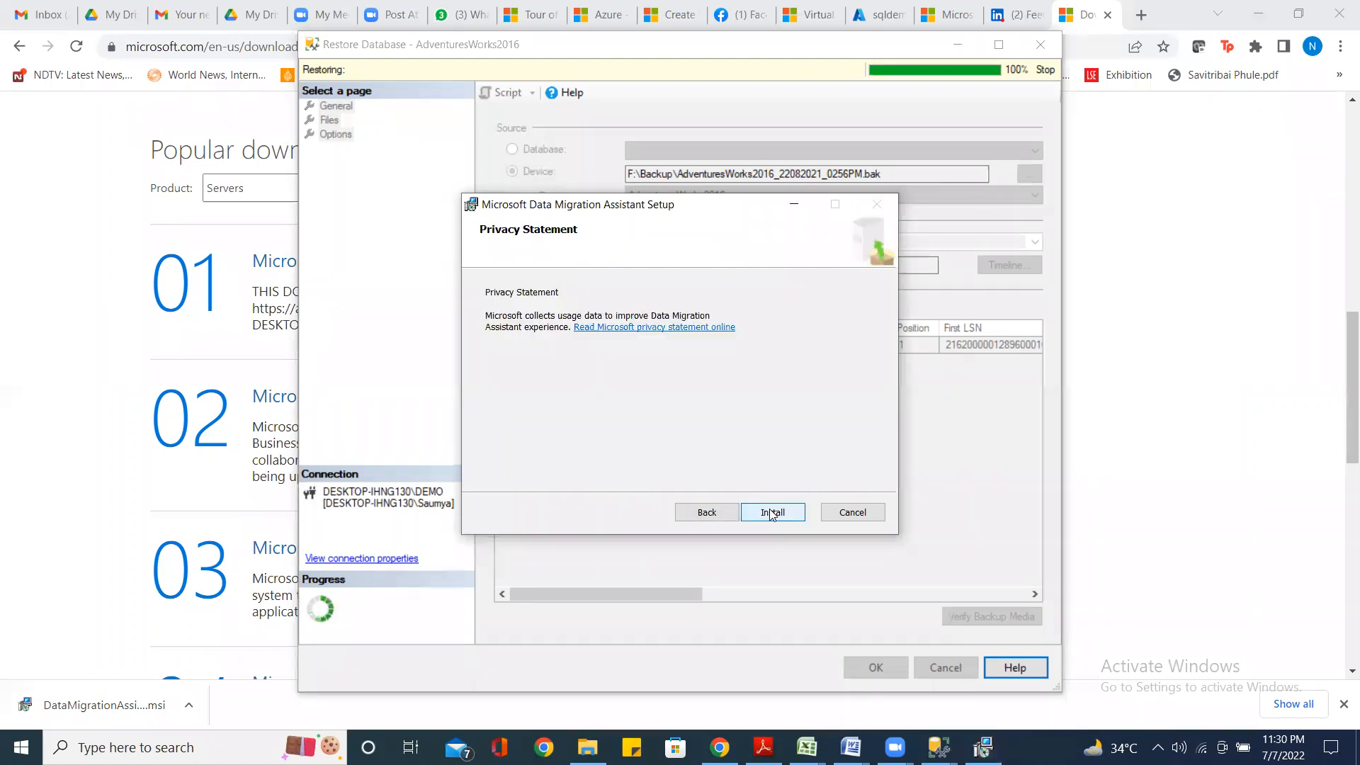
{"action": "left_click", "coordinate": [770, 513]}
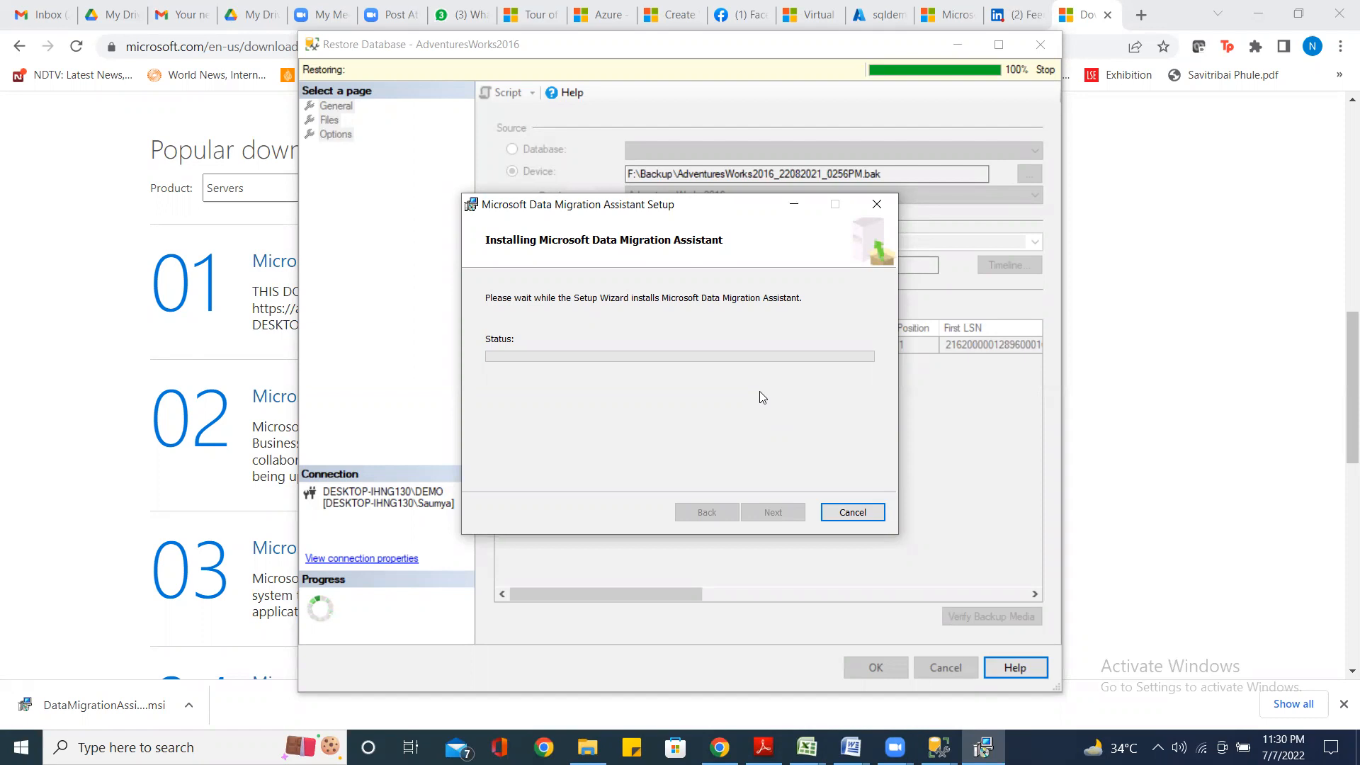
{"action": "left_click", "coordinate": [938, 747]}
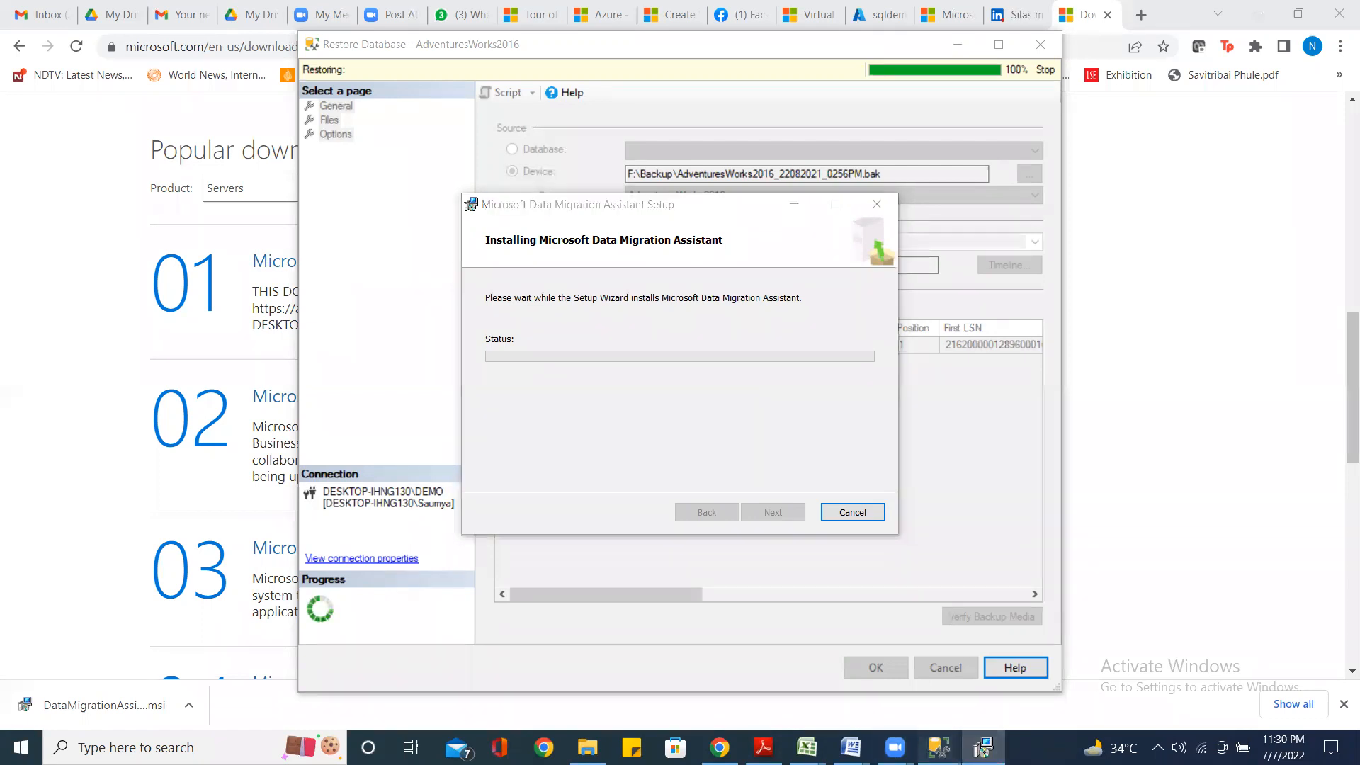
{"action": "left_click", "coordinate": [822, 599]}
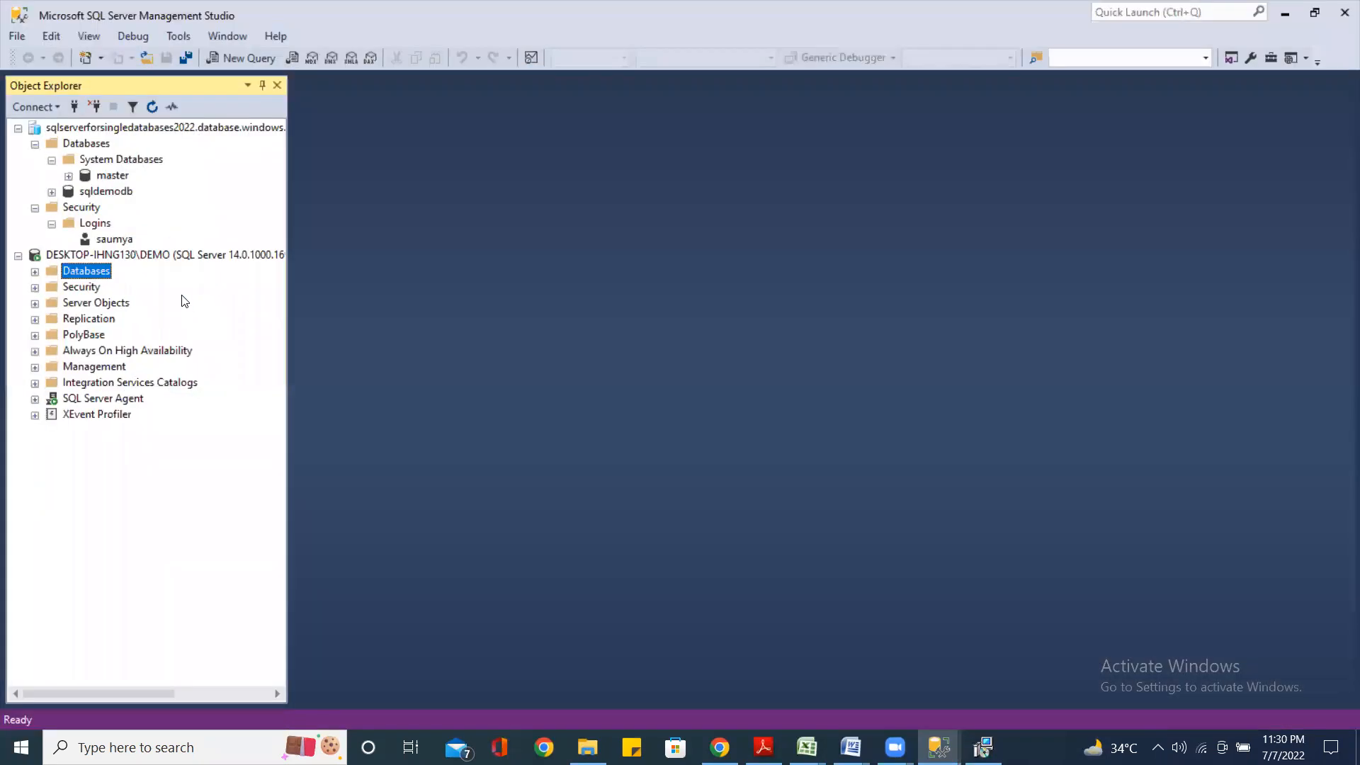
Open a new query window on the local DESKTOP-IHNG130\DEMO server
{"action": "right_click", "coordinate": [163, 259]}
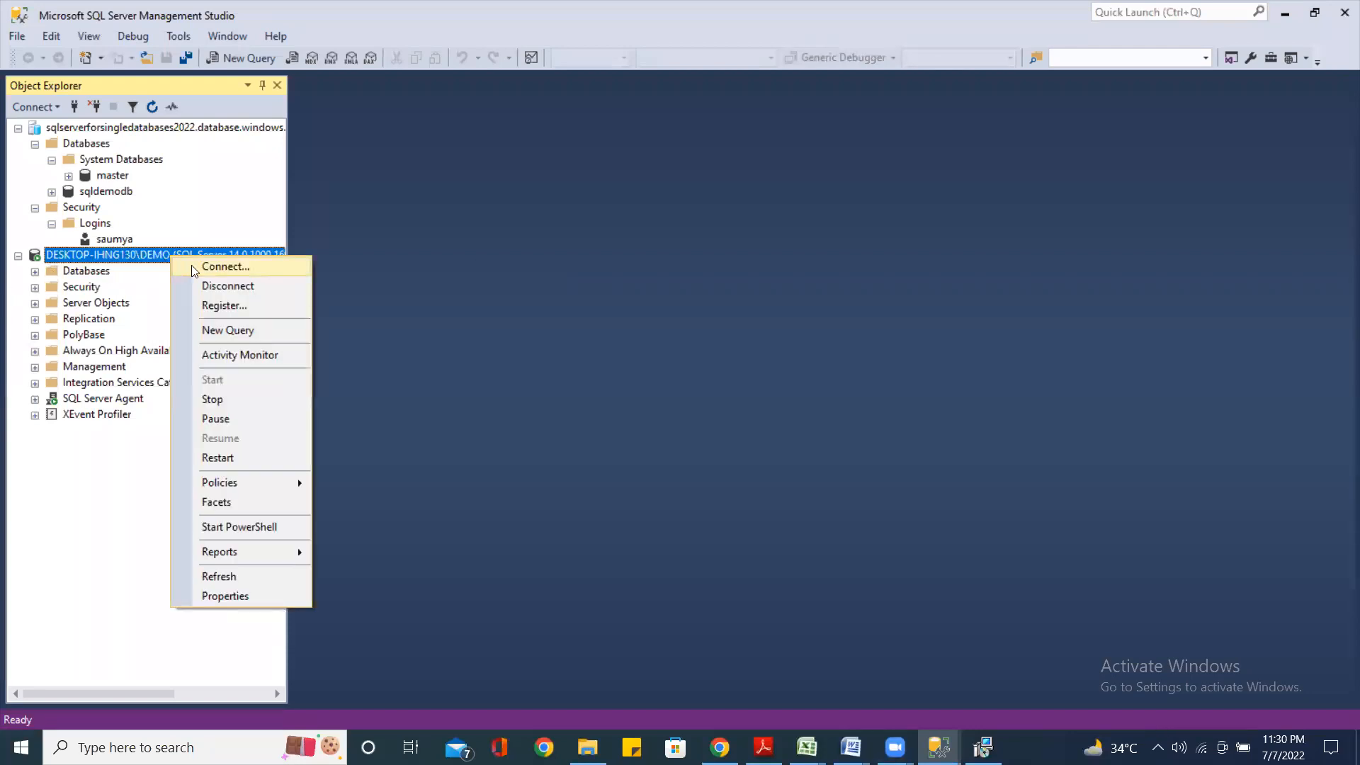
{"action": "left_click", "coordinate": [237, 330]}
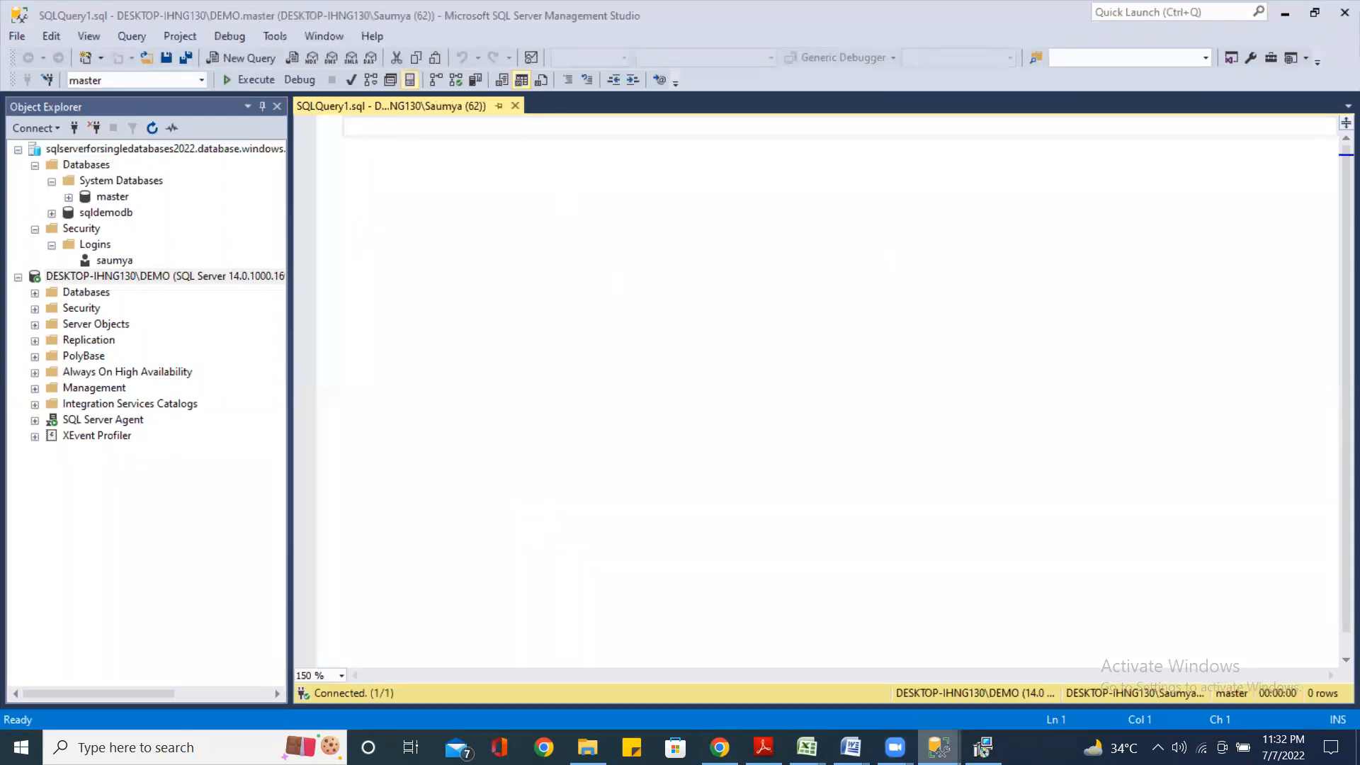
Write the first two script lines: 'create database test' and 'go'
{"action": "mouse_move", "coordinate": [938, 747]}
{"action": "left_click", "coordinate": [1039, 606]}
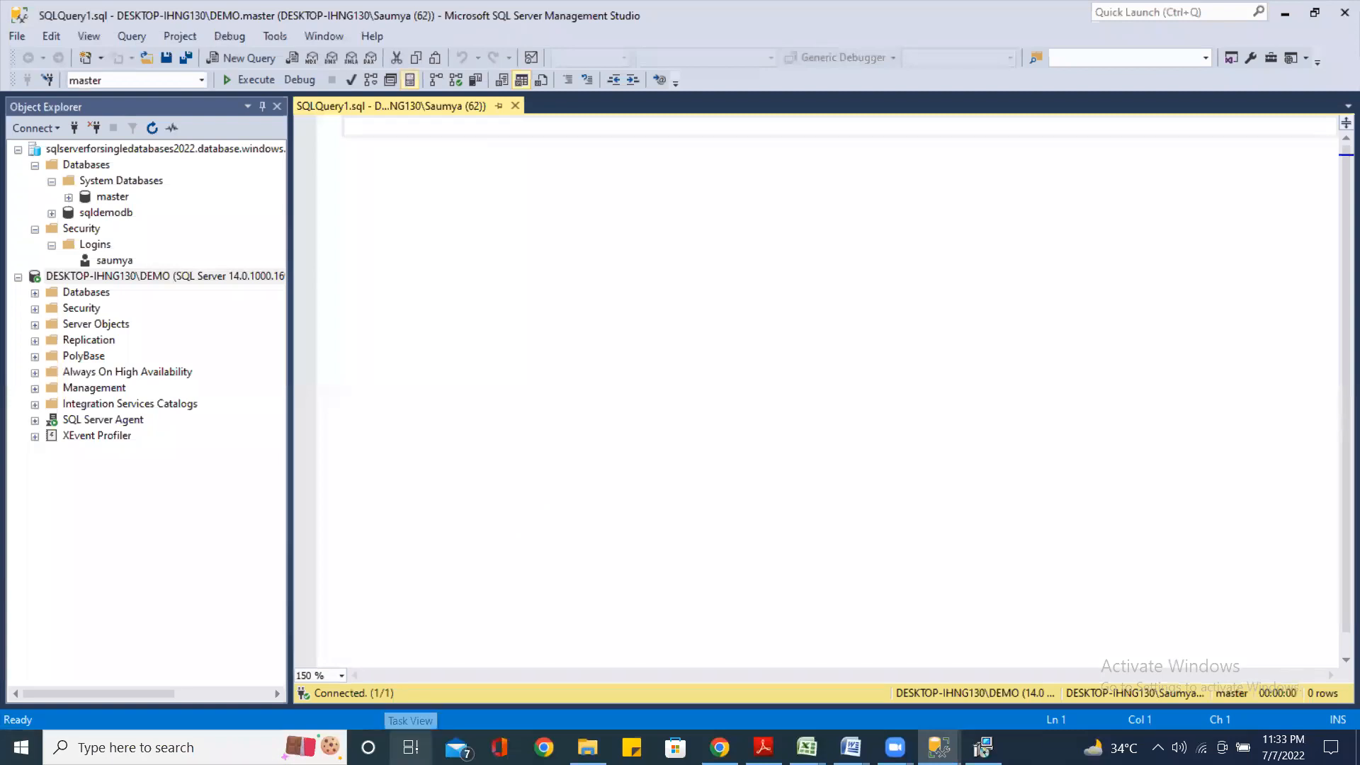
{"action": "type", "text": "create "}
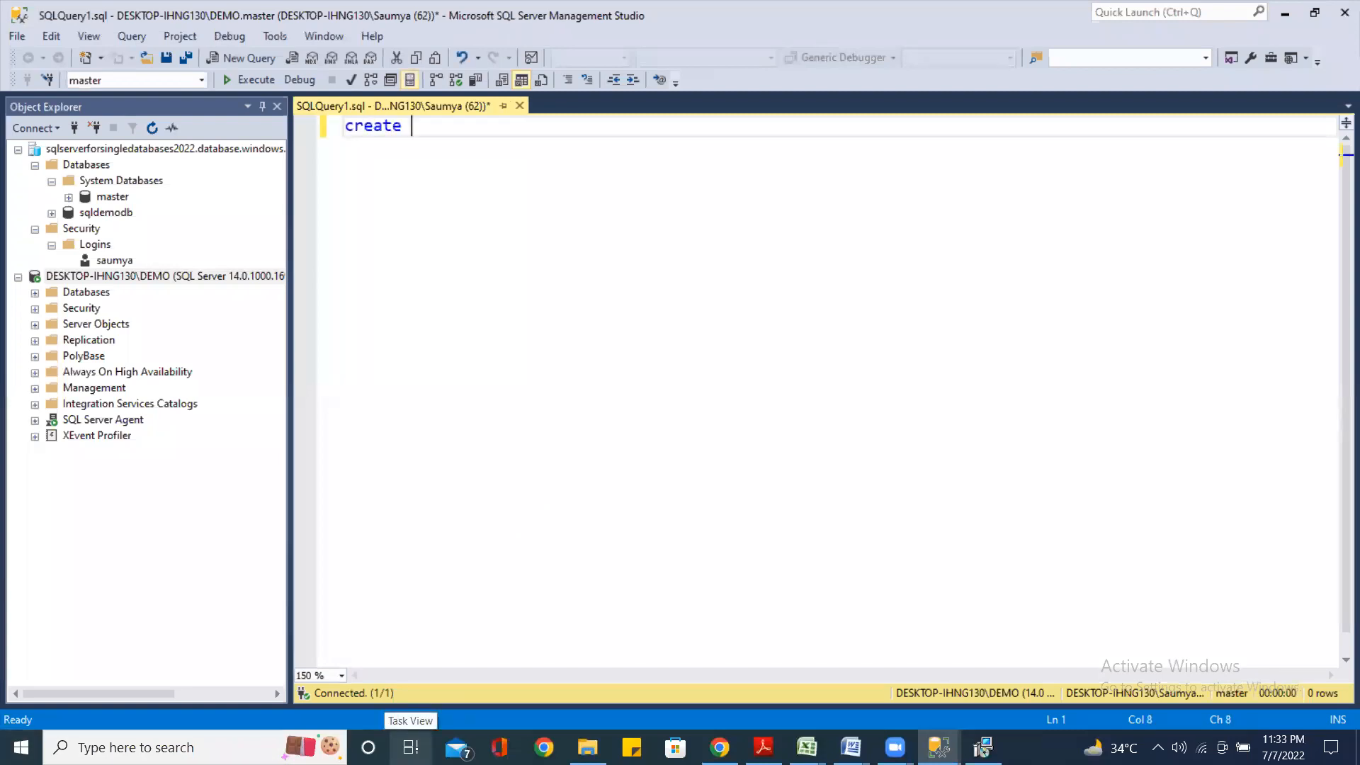
{"action": "type", "text": "database test"}
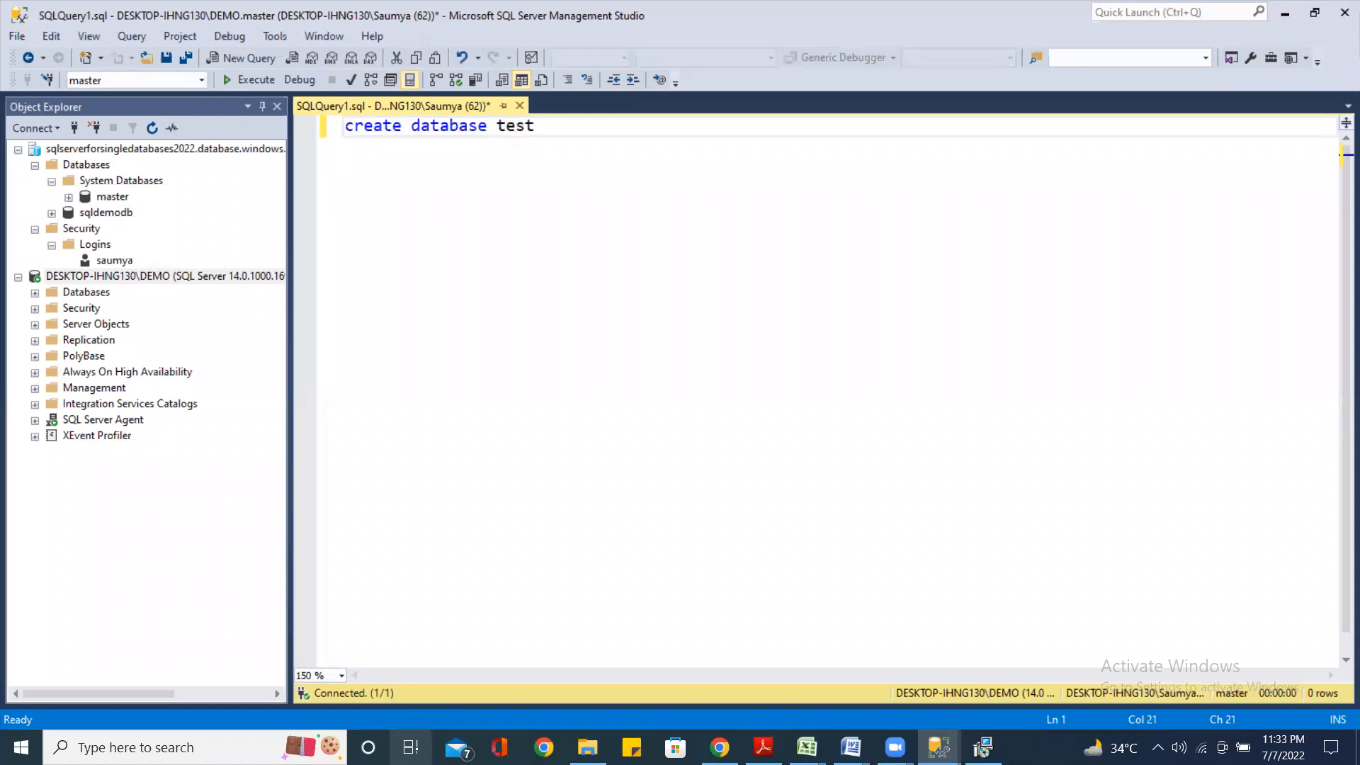
{"action": "key", "text": "Return"}
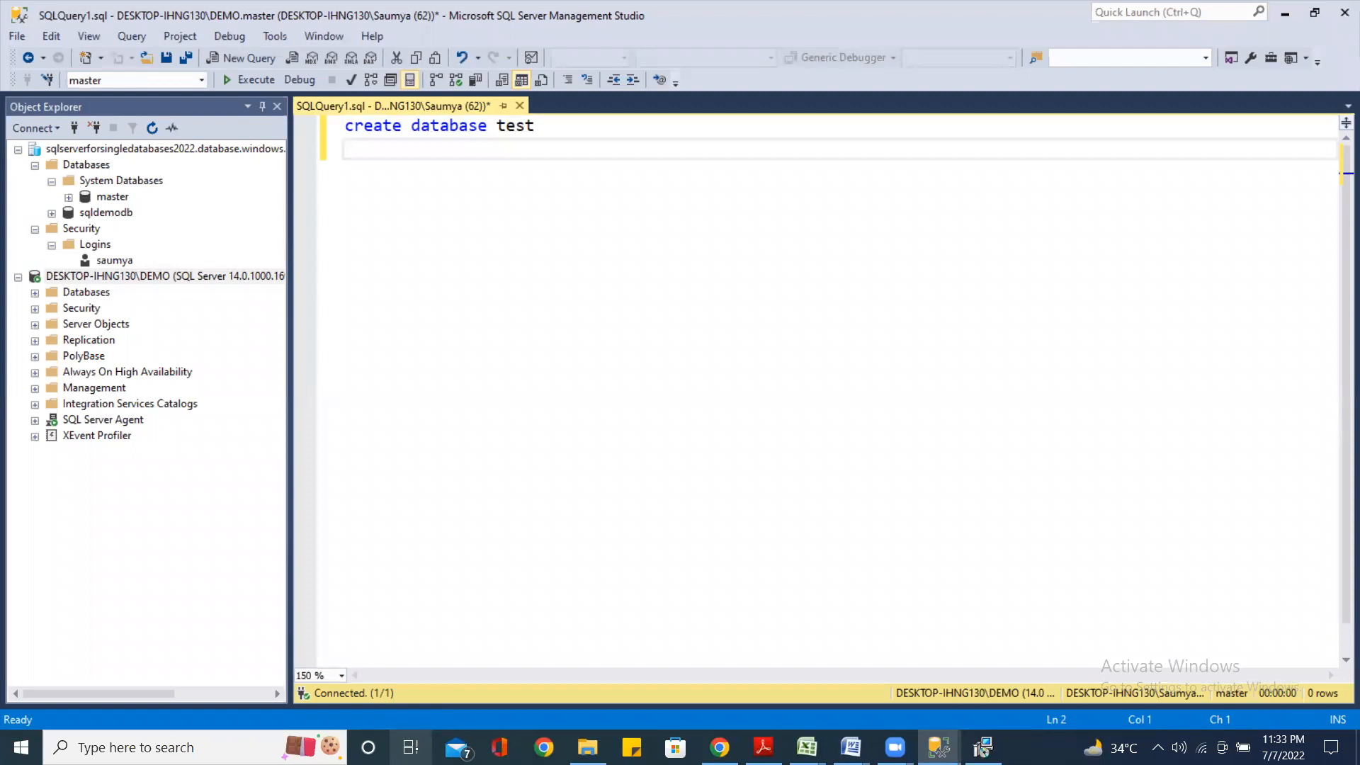
{"action": "type", "text": "cr eate"}
{"action": "key", "text": "BackSpace"}
{"action": "key", "text": "BackSpace"}
{"action": "key", "text": "BackSpace"}
{"action": "key", "text": "BackSpace"}
{"action": "key", "text": "BackSpace"}
{"action": "key", "text": "BackSpace"}
{"action": "key", "text": "BackSpace"}
{"action": "type", "text": "go"}
{"action": "key", "text": "Return"}
Add 'create table t1(c1 int)' and 'insert into t1 values(100)', correcting the misspelled create
{"action": "type", "text": "cre"}
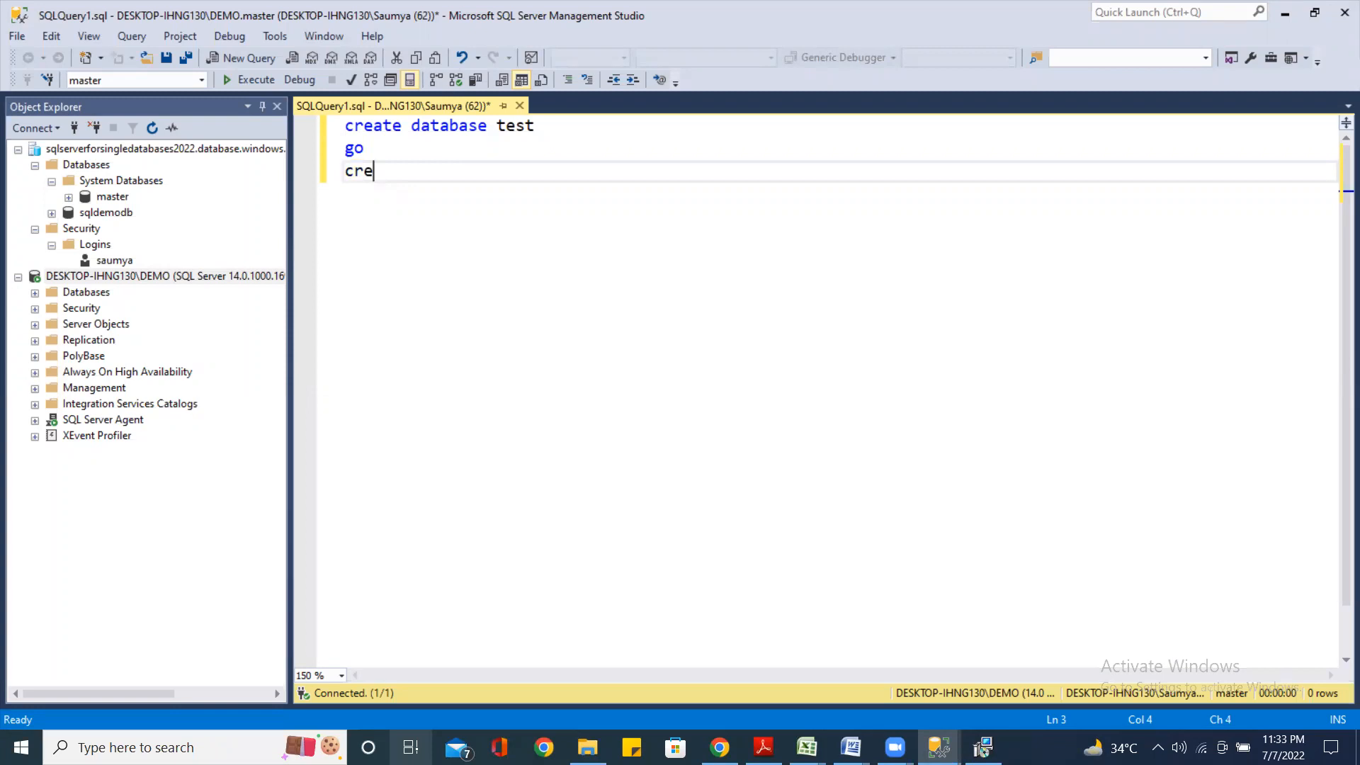
{"action": "type", "text": "tae table "}
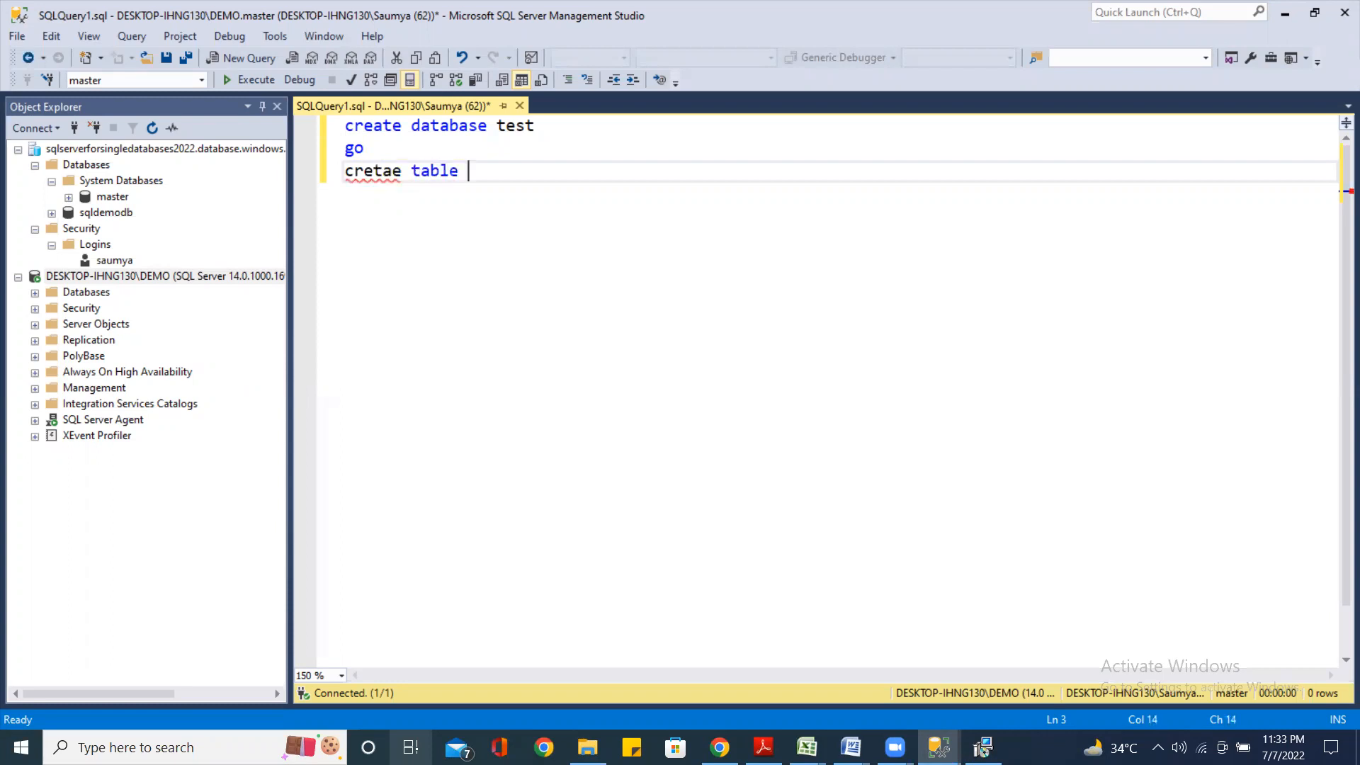
{"action": "type", "text": "t1(c1 int)"}
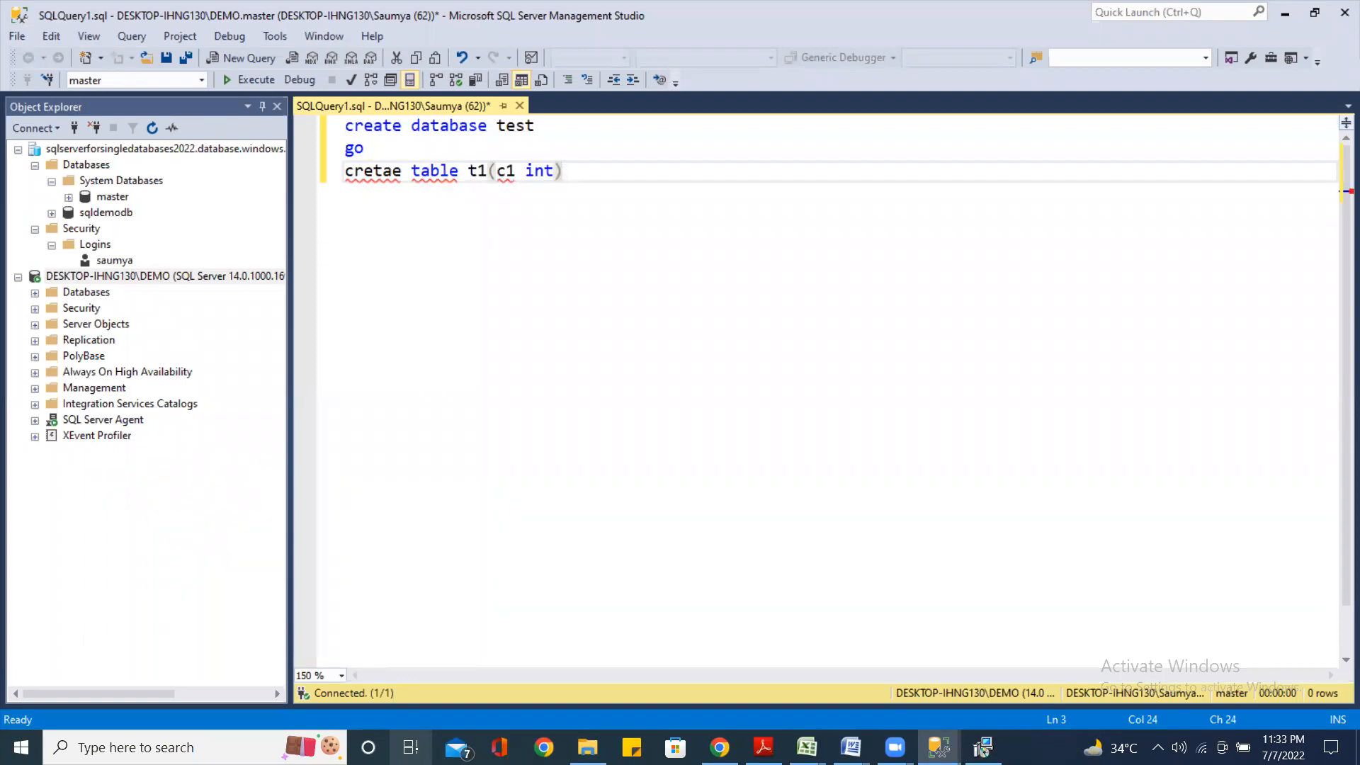
{"action": "key", "text": "Return"}
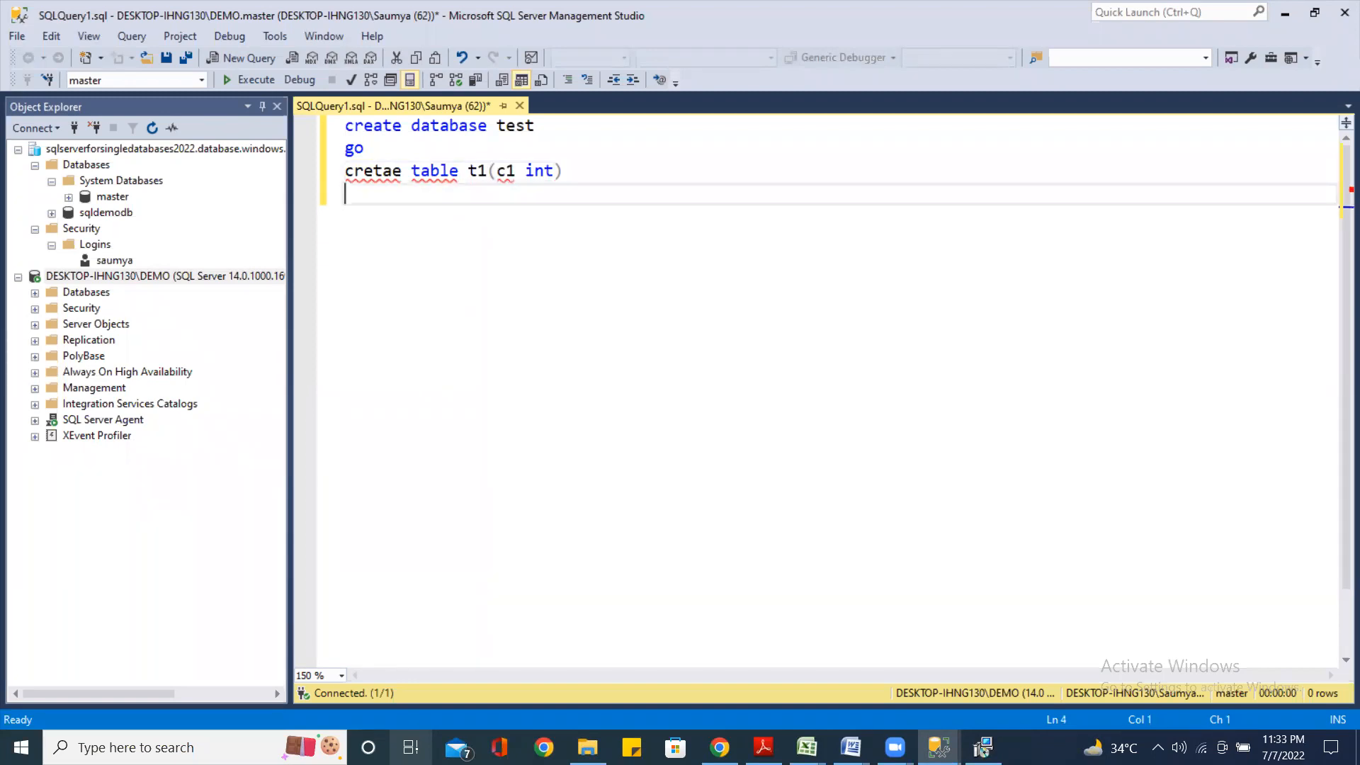
{"action": "left_click", "coordinate": [373, 171]}
{"action": "type", "text": "a"}
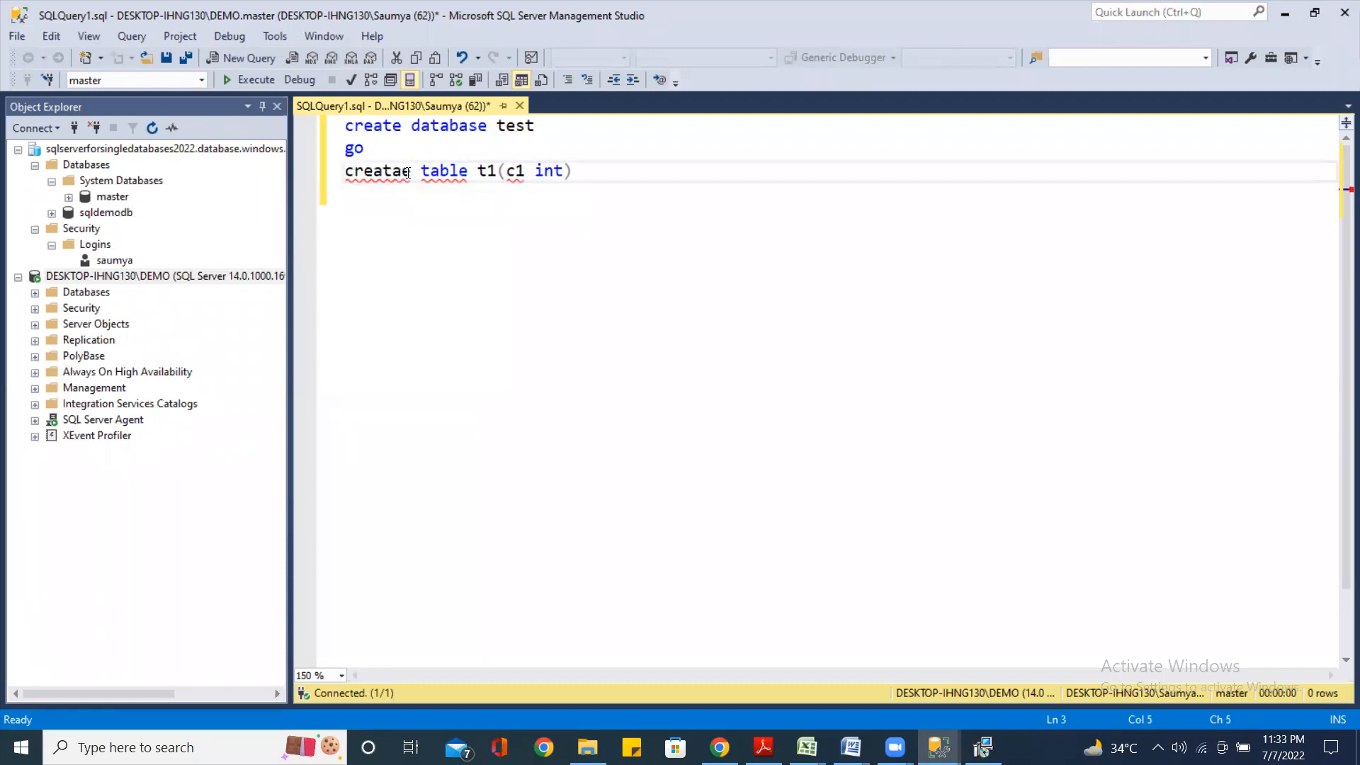
{"action": "left_click", "coordinate": [401, 171]}
{"action": "key", "text": "BackSpace"}
{"action": "left_click", "coordinate": [588, 170]}
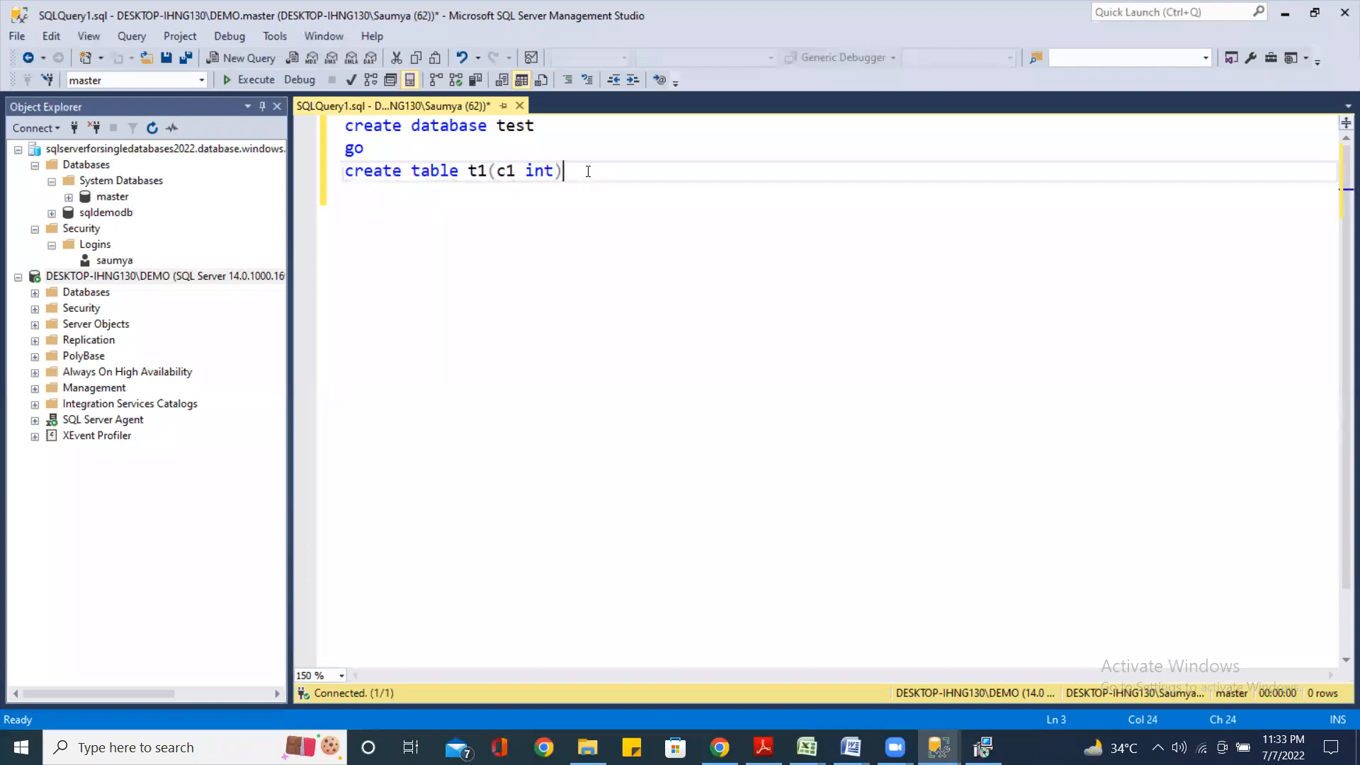
{"action": "key", "text": "Return"}
{"action": "type", "text": "ins"}
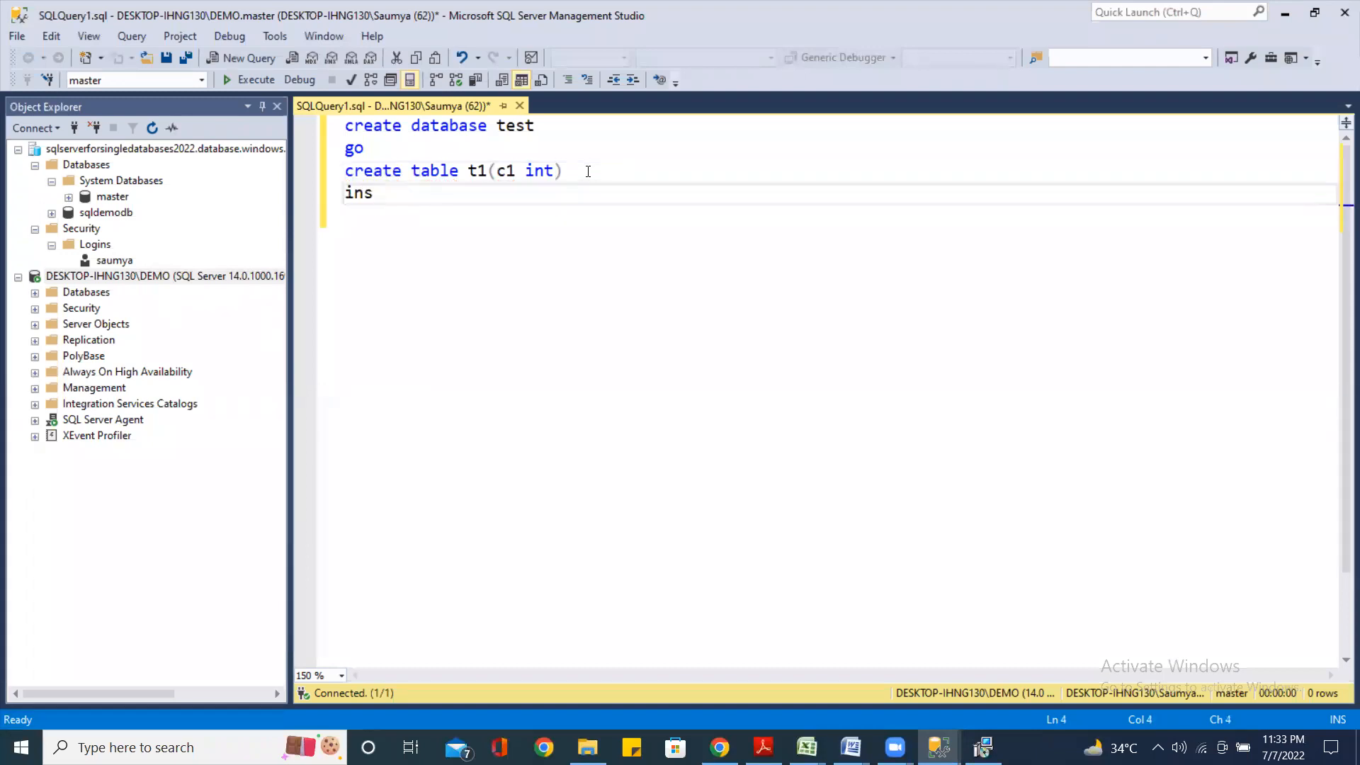
{"action": "type", "text": "ert into"}
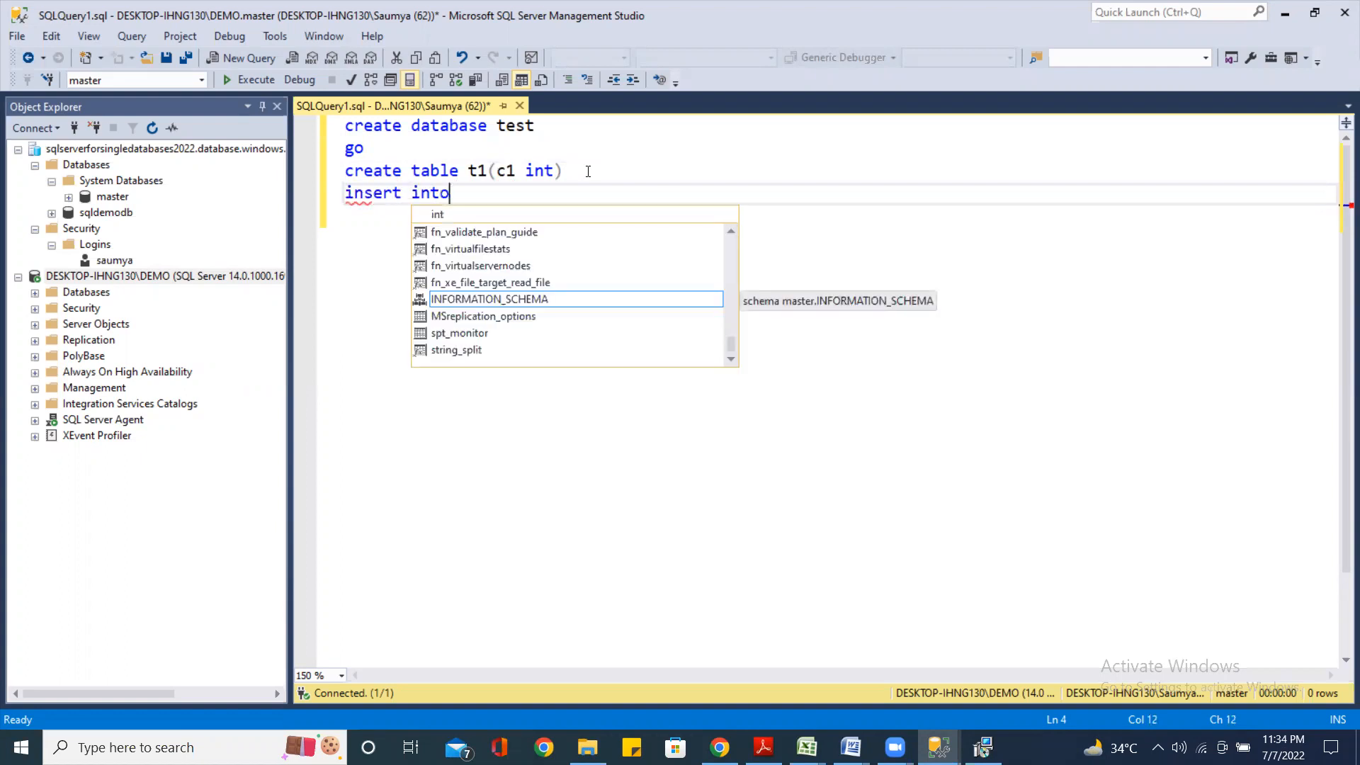
{"action": "type", "text": " t1 va"}
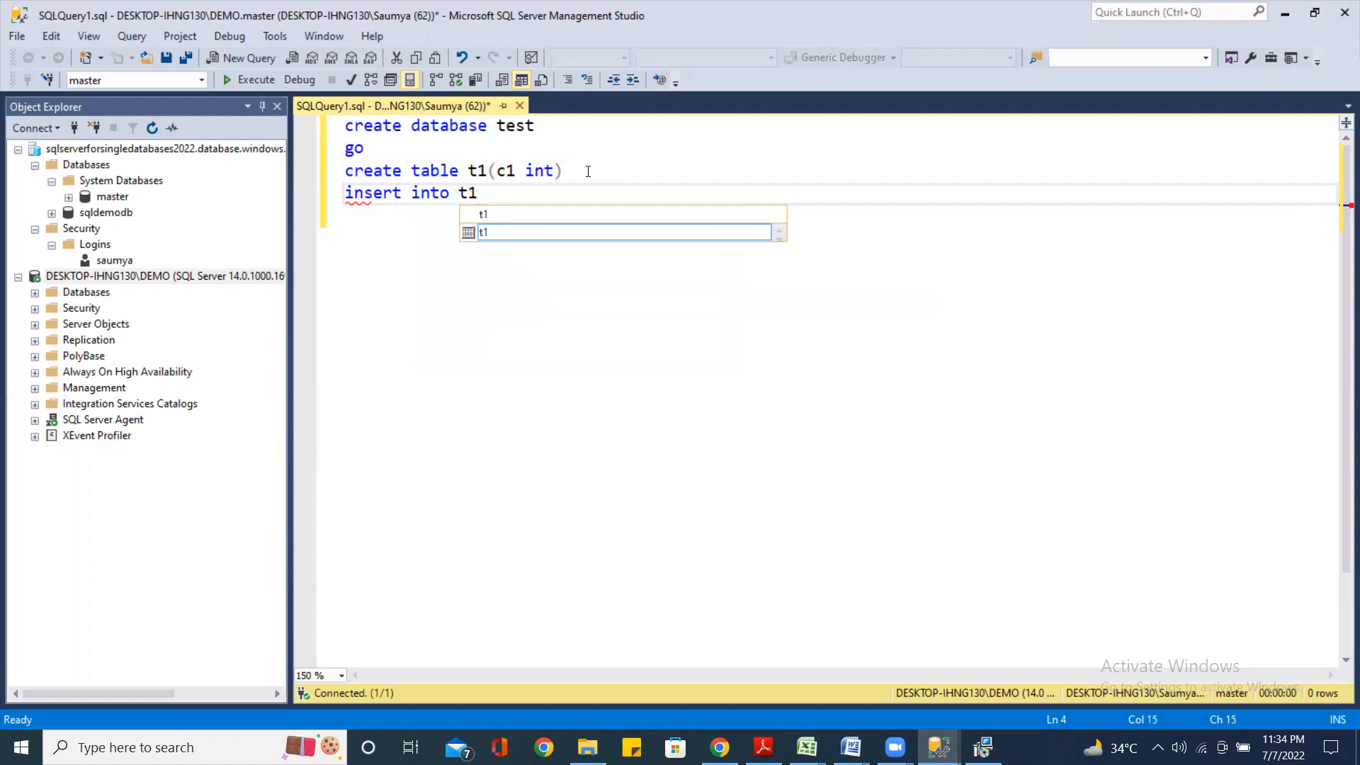
{"action": "type", "text": "lues("}
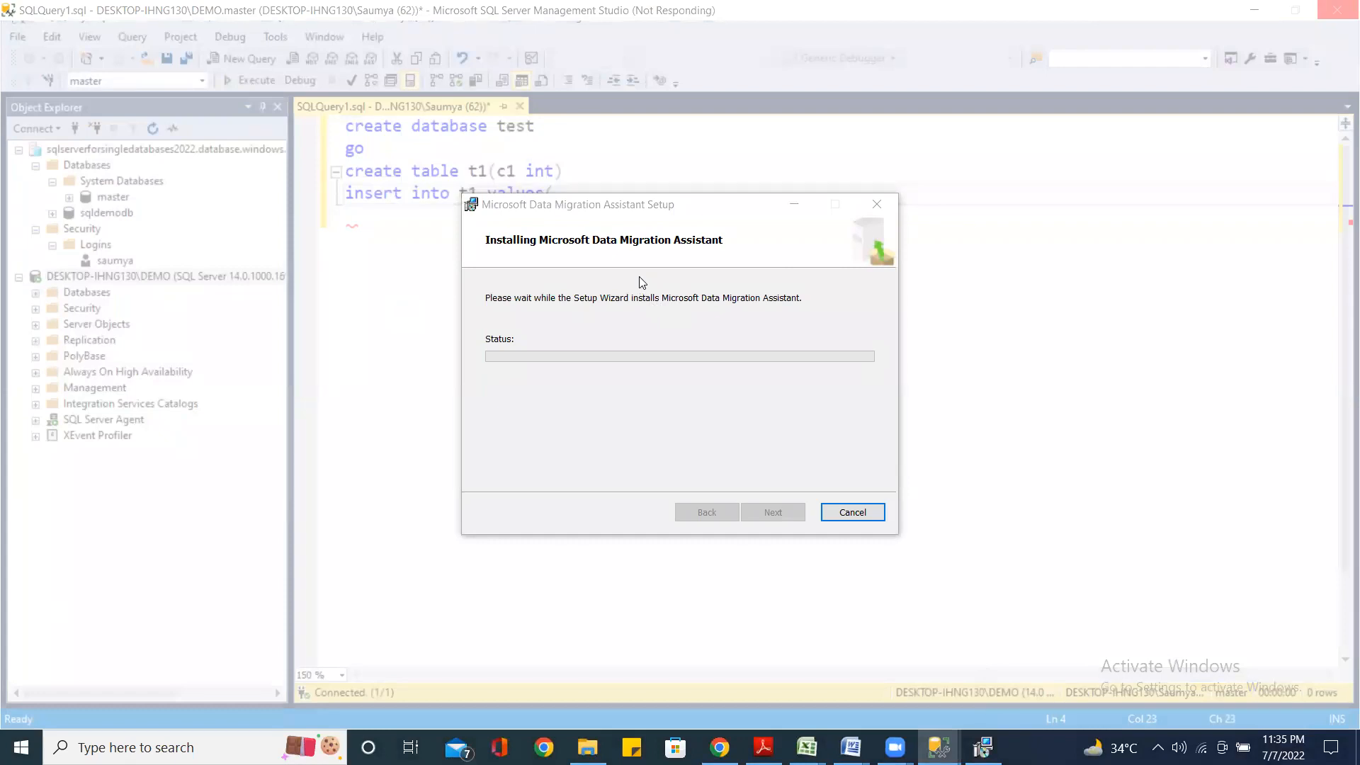
{"action": "left_click", "coordinate": [794, 207]}
{"action": "type", "text": "100"}
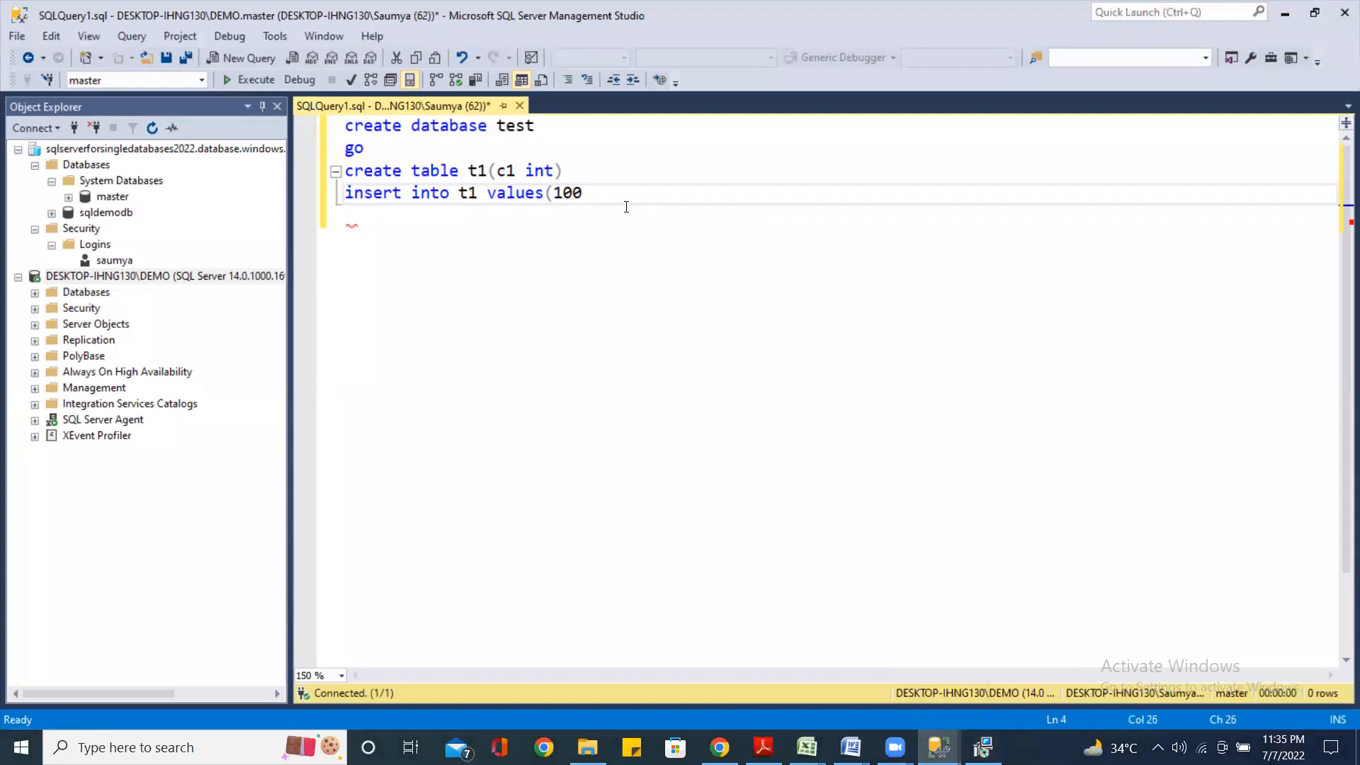
Close the insert statement's parenthesis and execute only 'create database test' and 'go'
{"action": "type", "text": ")"}
{"action": "left_click", "coordinate": [450, 240]}
{"action": "left_click_drag", "start_coordinate": [423, 153], "coordinate": [330, 119]}
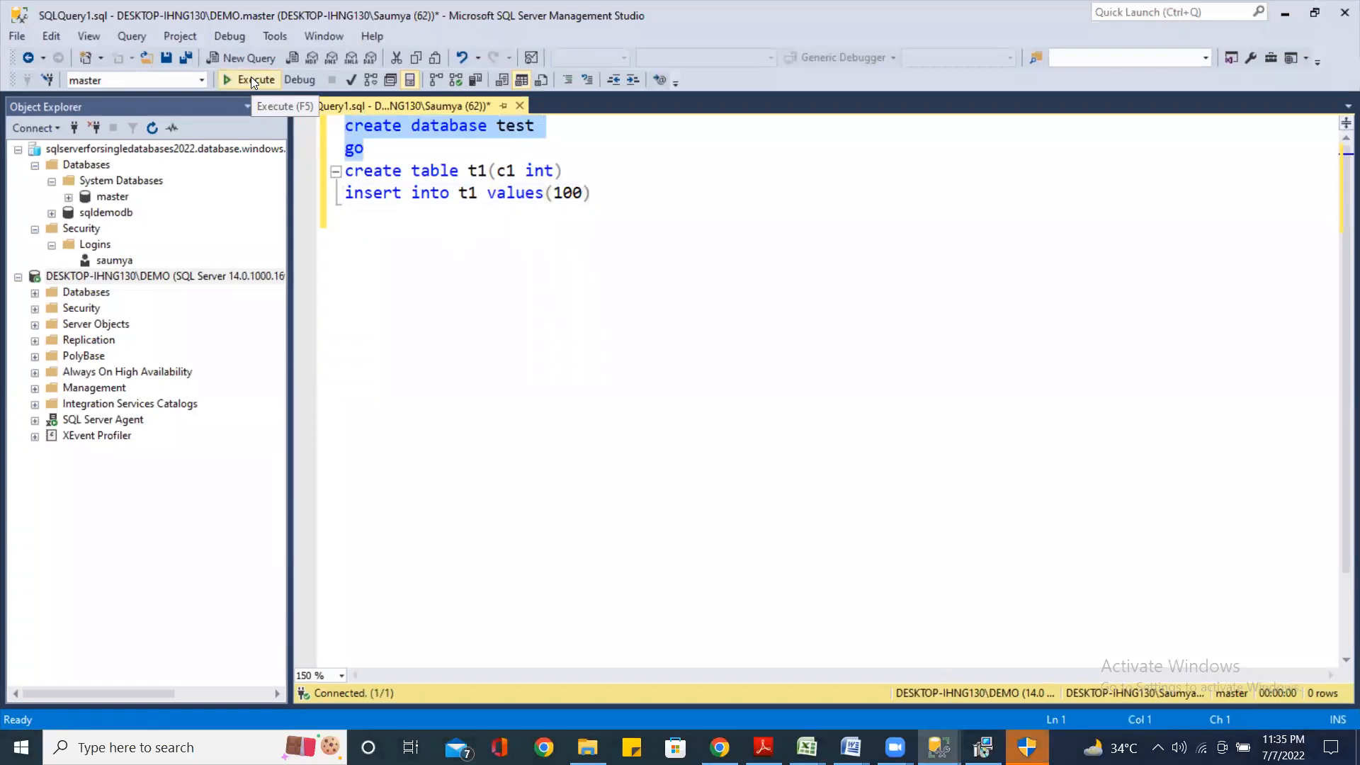
{"action": "left_click", "coordinate": [252, 78]}
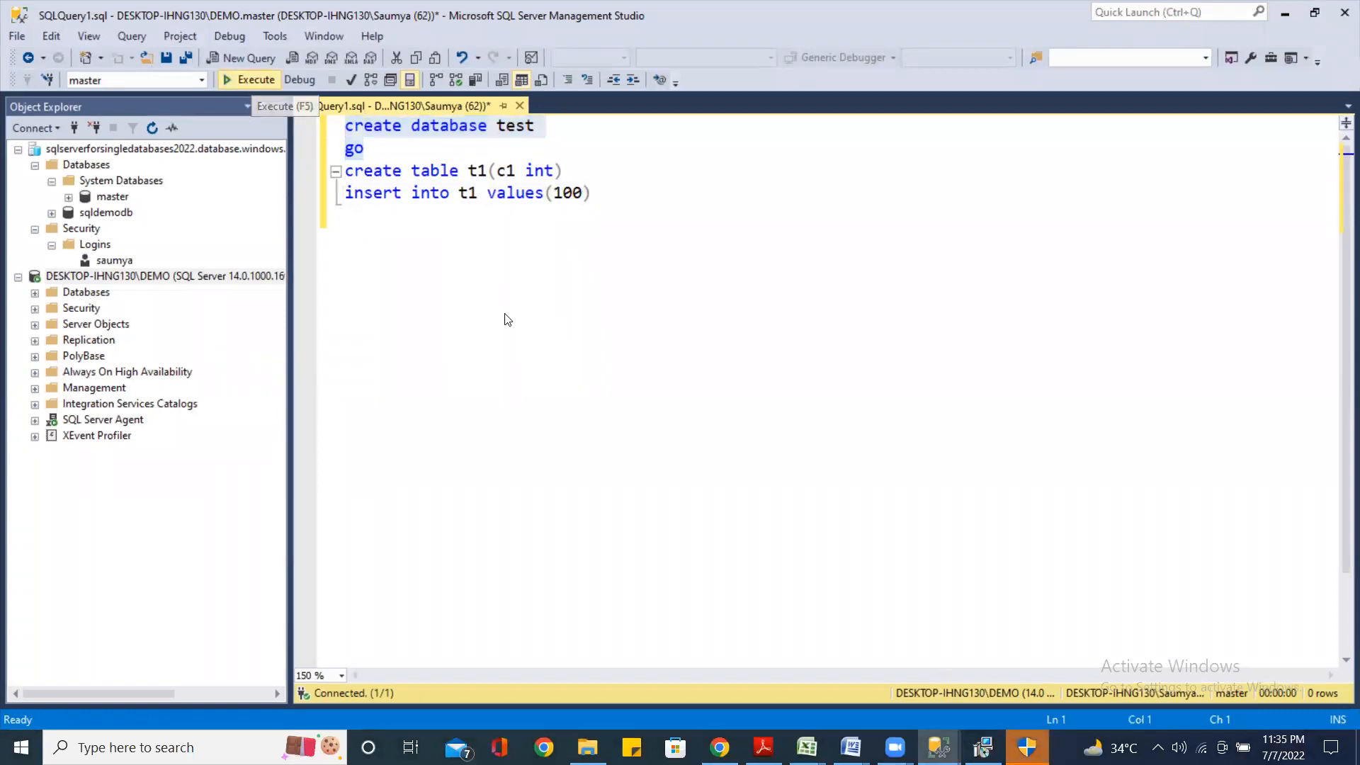
{"action": "left_click", "coordinate": [248, 79]}
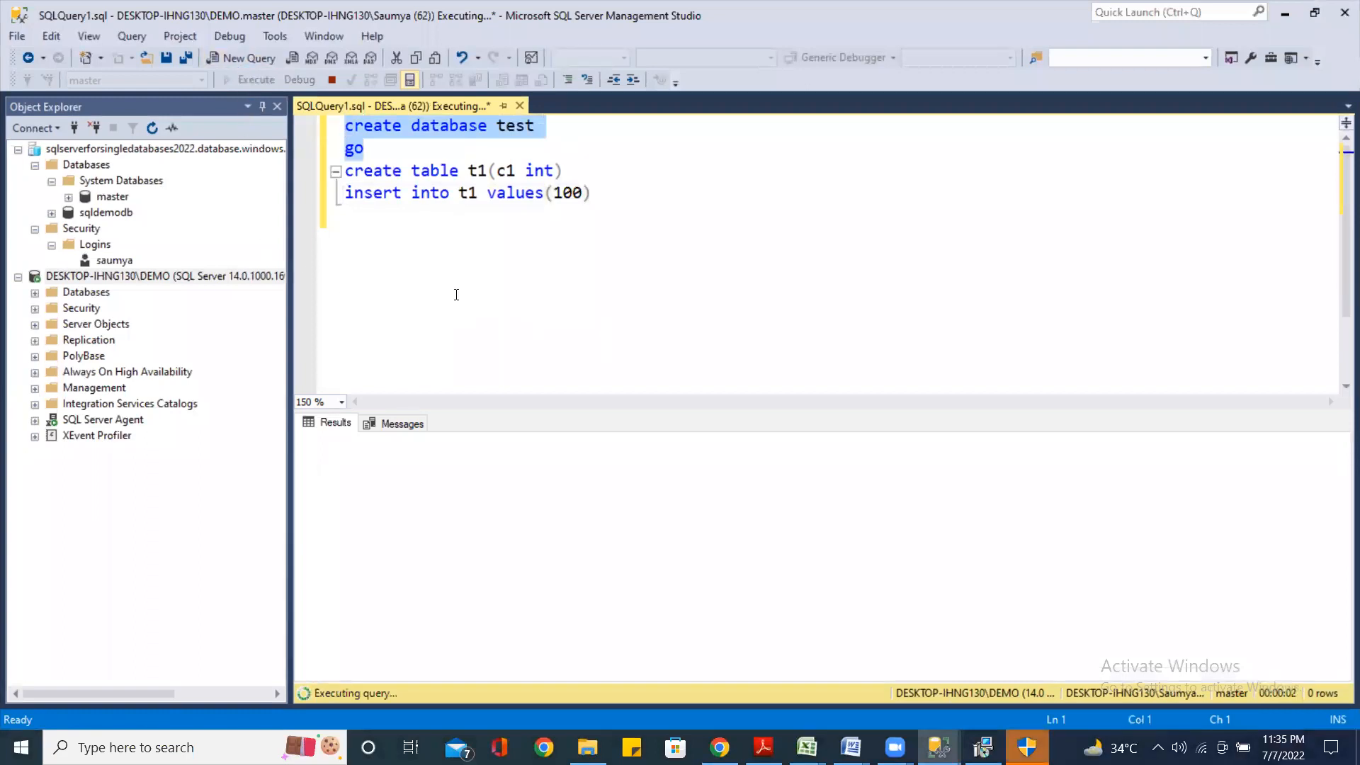
Execute the create table and insert lines against the test database
{"action": "left_click", "coordinate": [516, 233]}
{"action": "left_click", "coordinate": [622, 197]}
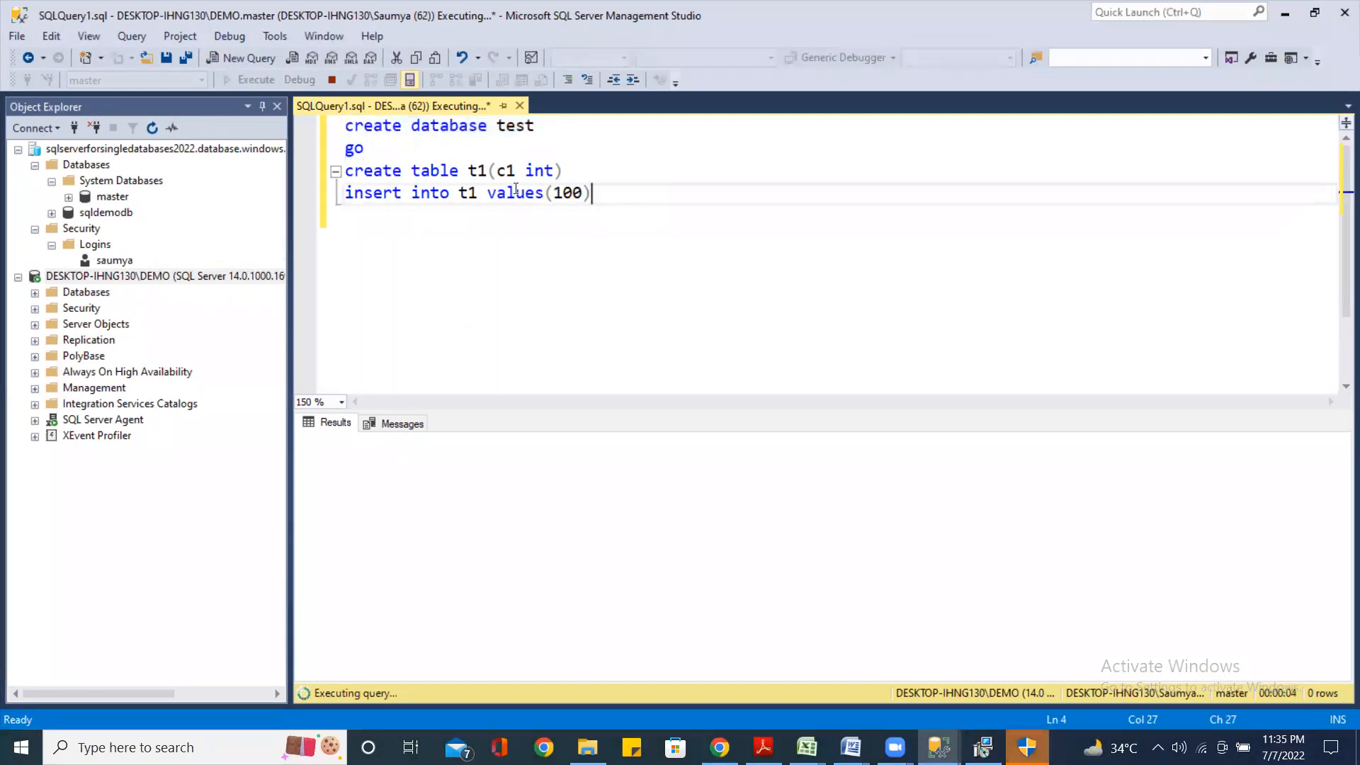
{"action": "left_click", "coordinate": [316, 167], "text": "shift"}
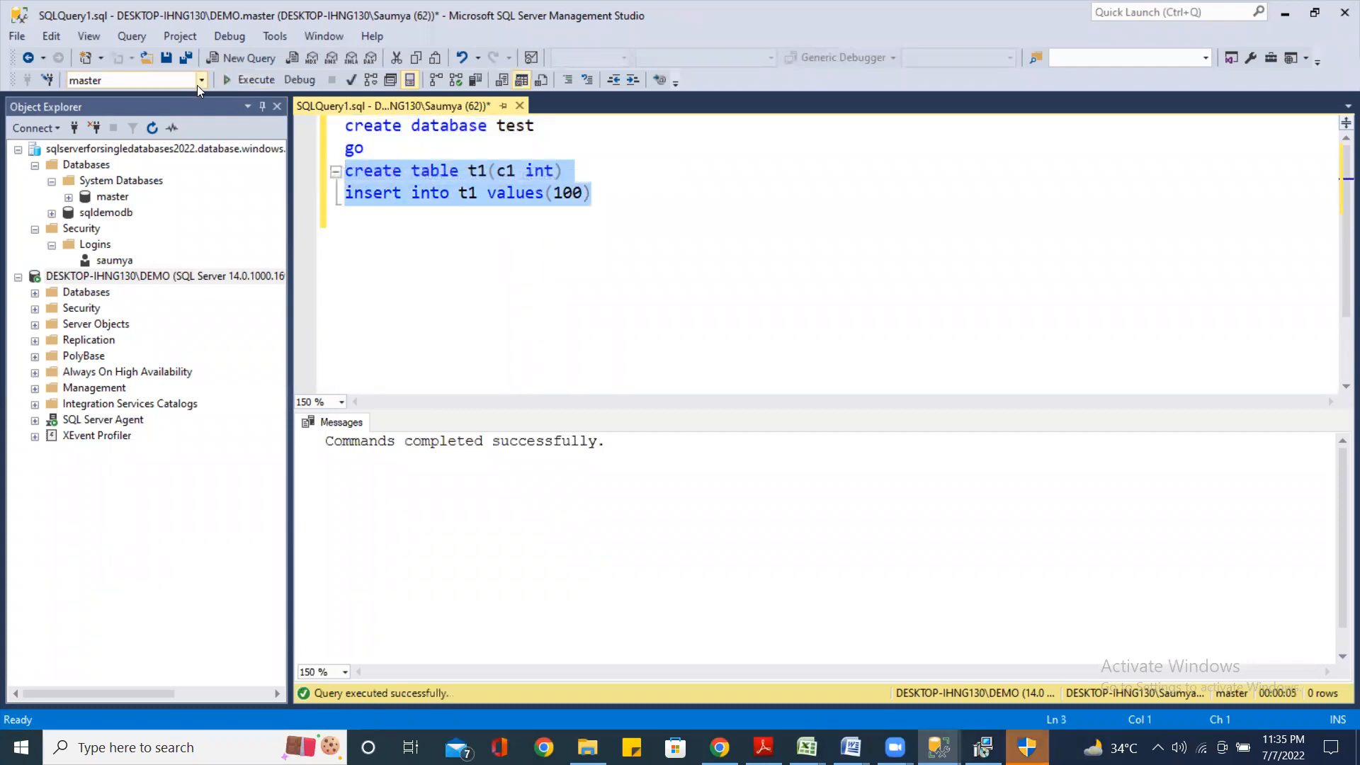
{"action": "left_click", "coordinate": [197, 79]}
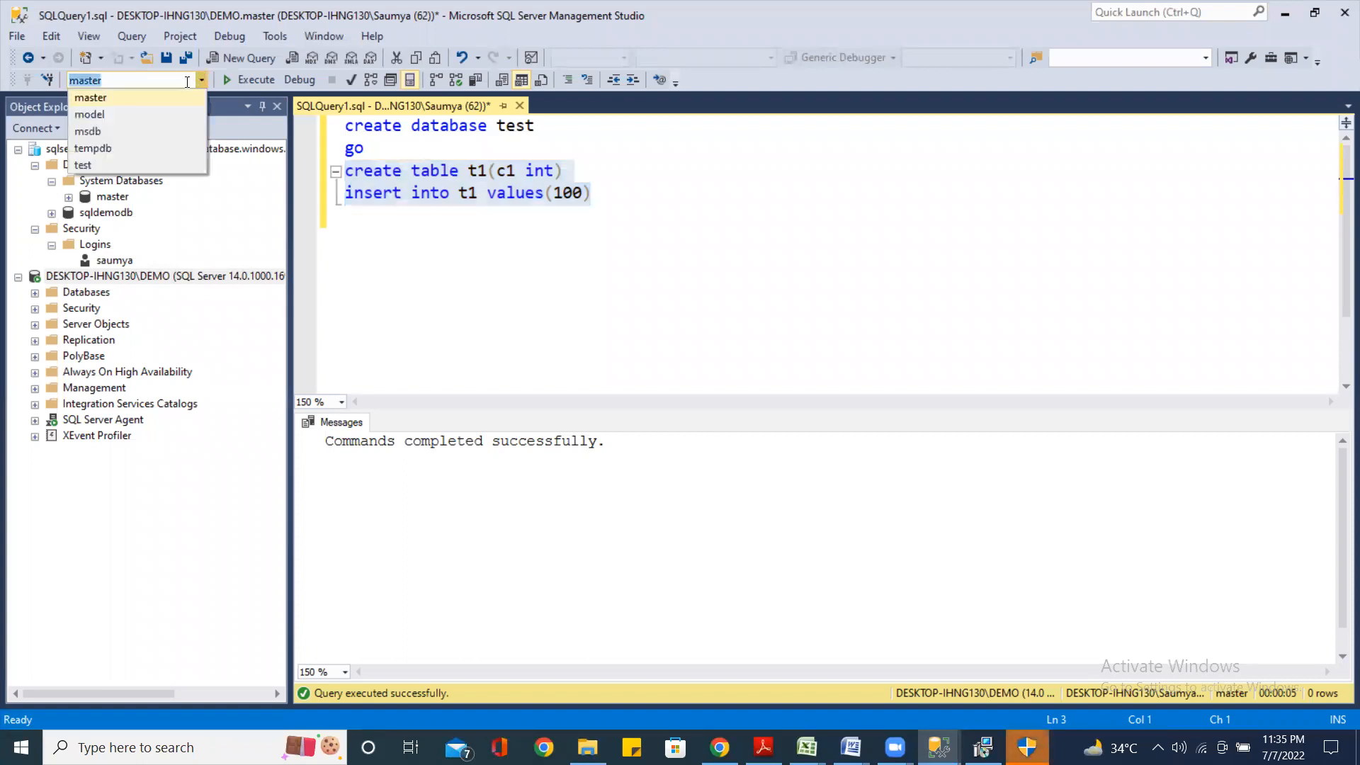
{"action": "left_click", "coordinate": [83, 165]}
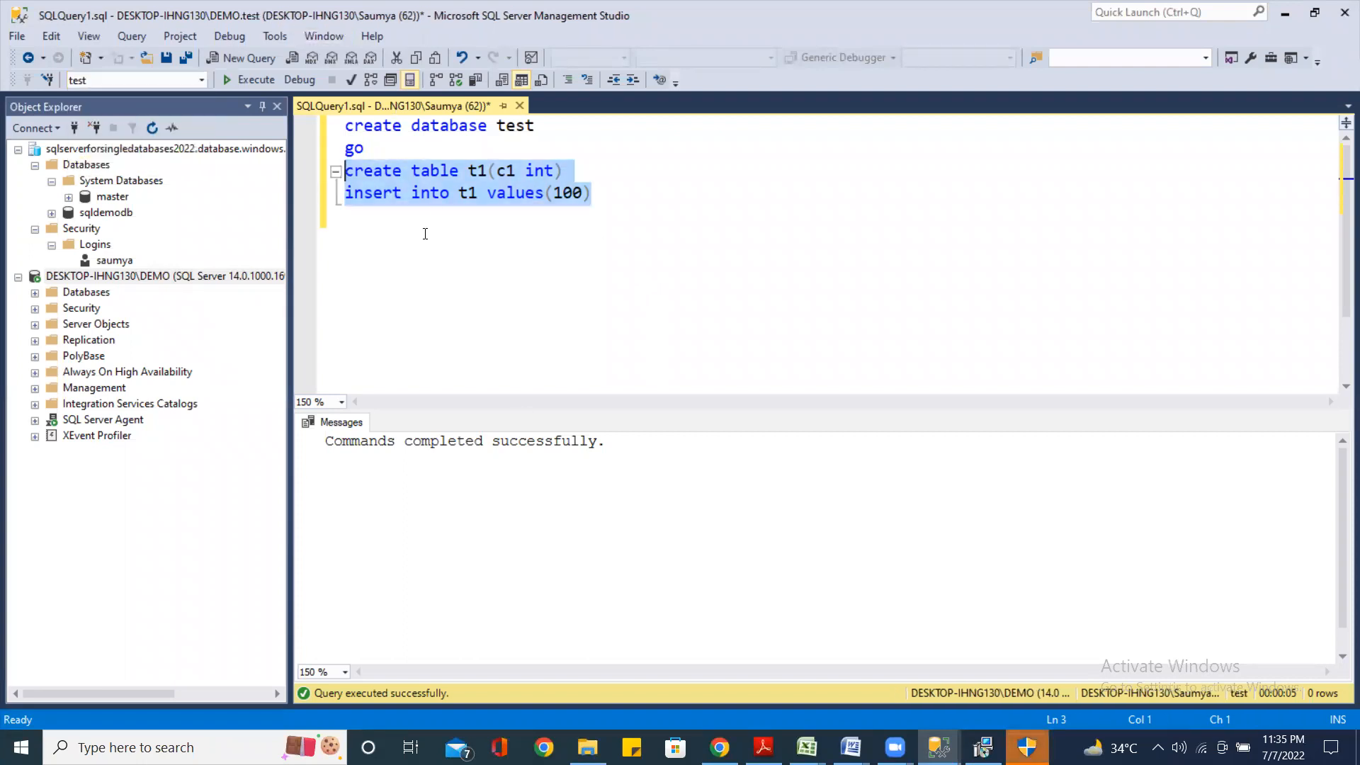
{"action": "left_click", "coordinate": [255, 80]}
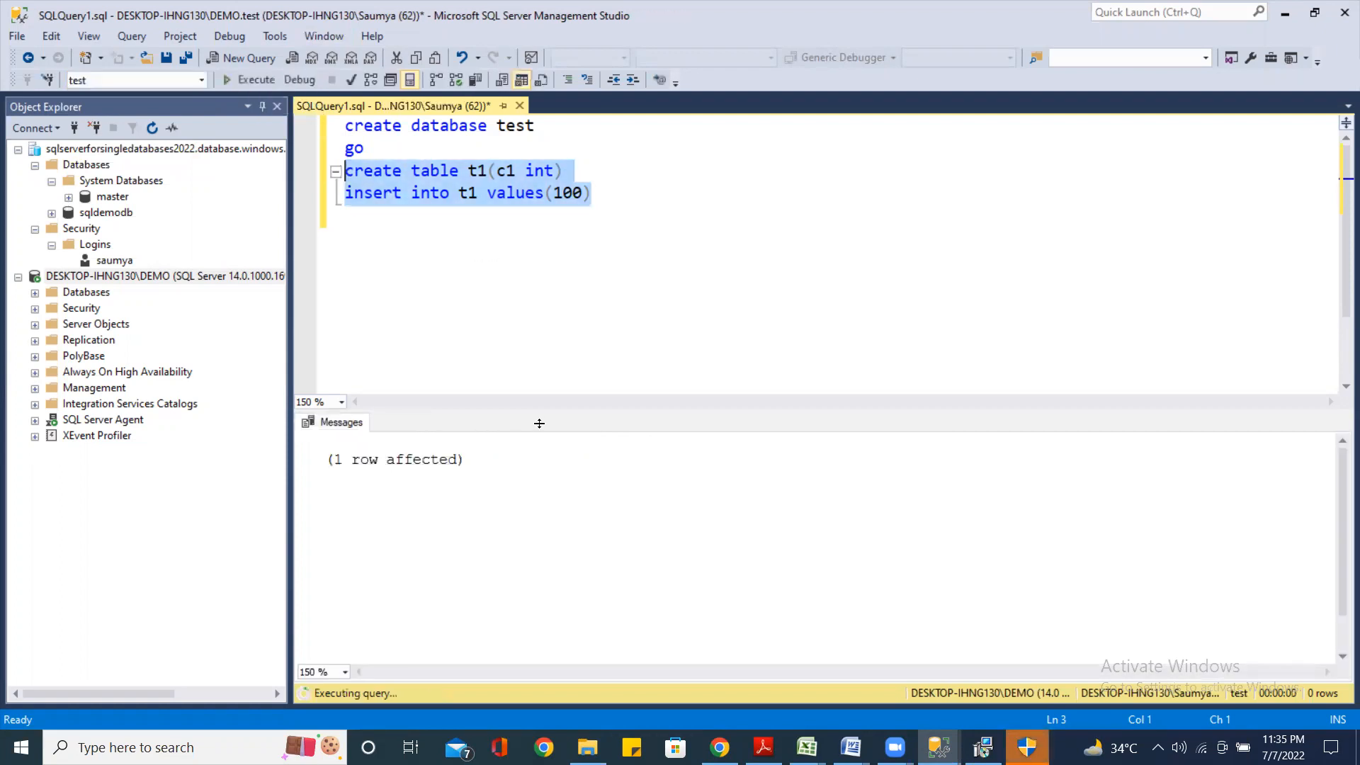
{"action": "left_click", "coordinate": [770, 312]}
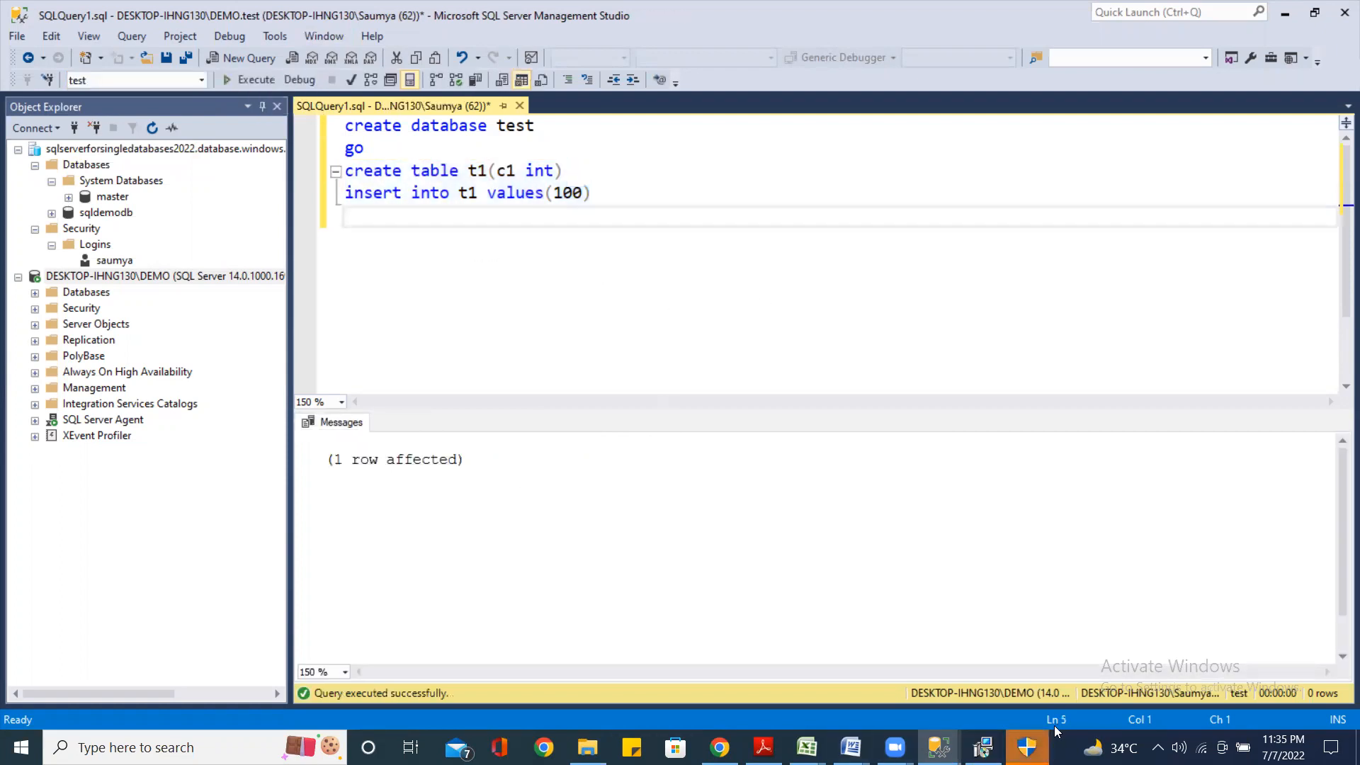
{"action": "left_click", "coordinate": [1026, 747]}
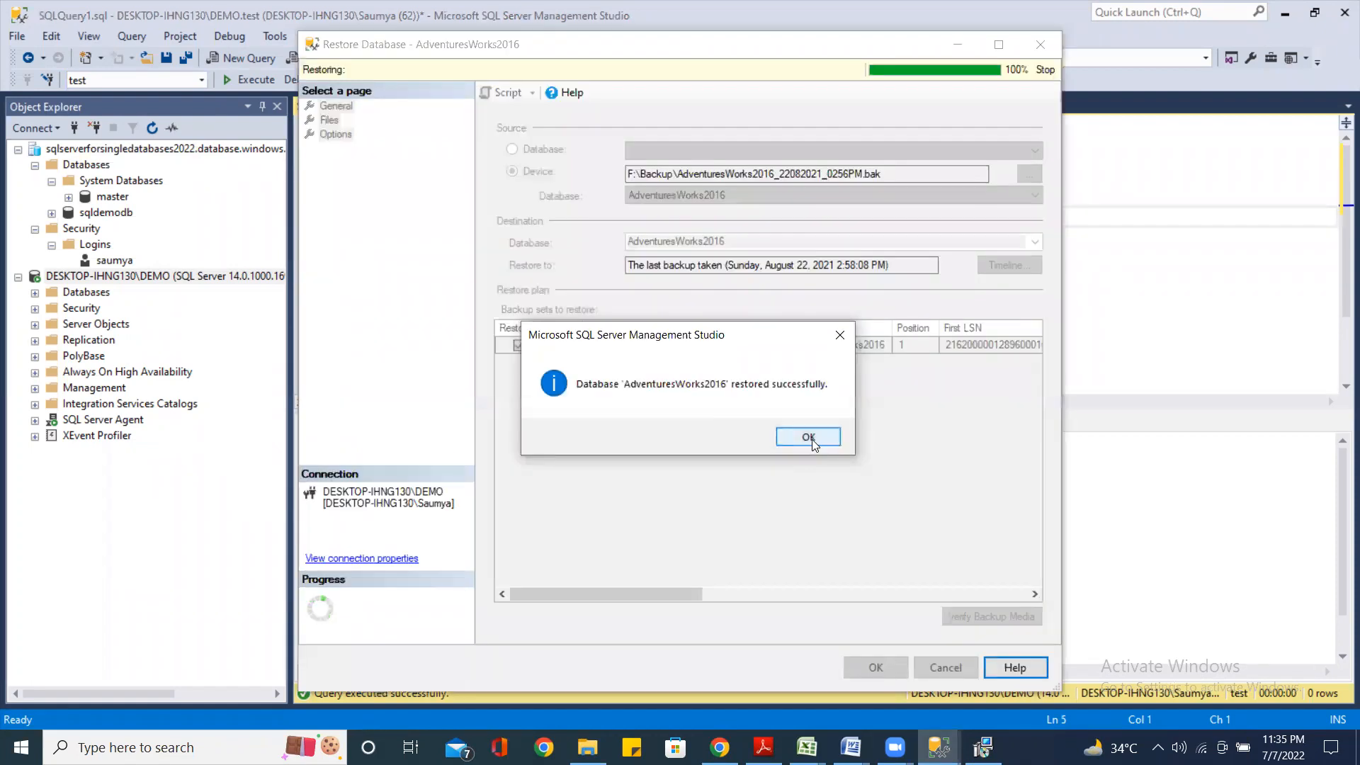
Dismiss the restore confirmation and finish the Data Migration Assistant setup wizard
{"action": "left_click", "coordinate": [808, 437]}
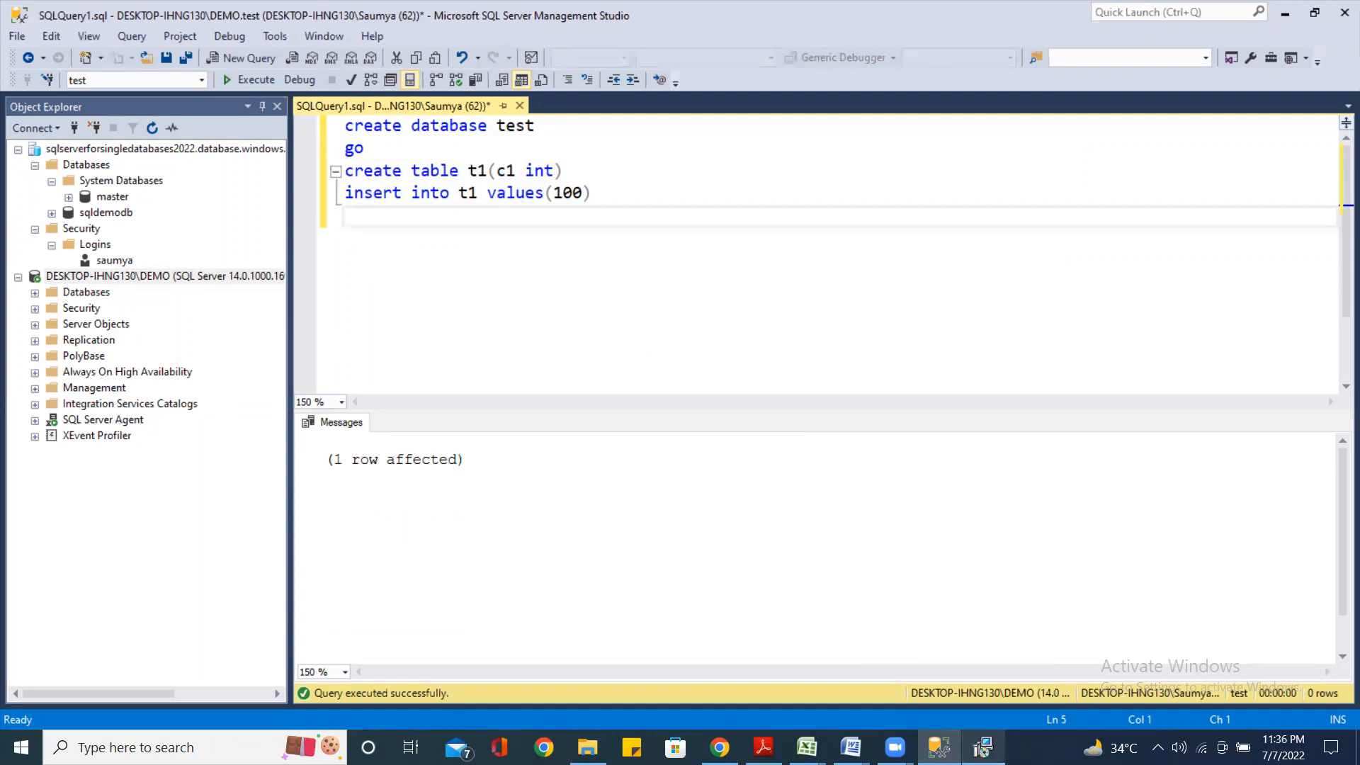
{"action": "left_click", "coordinate": [983, 748]}
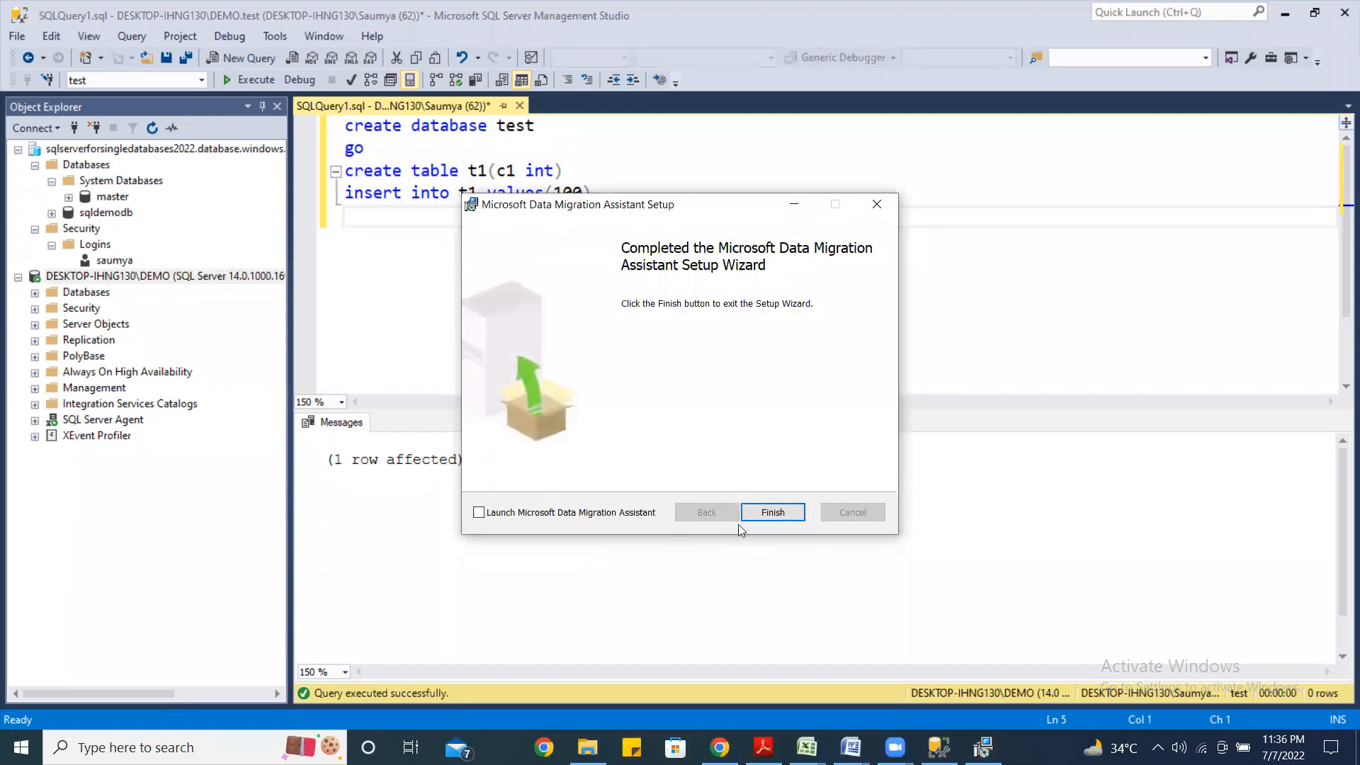
{"action": "left_click", "coordinate": [783, 511]}
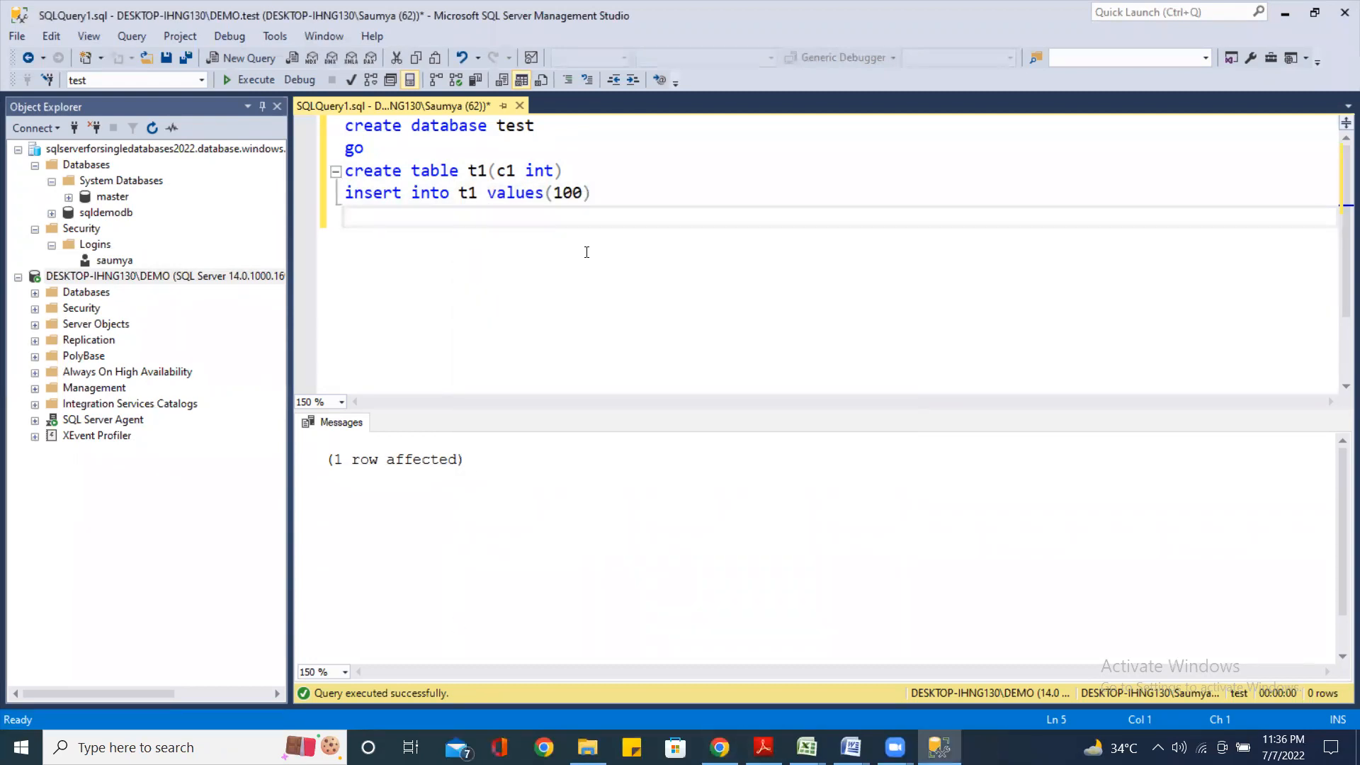
Expand the DEMO server's Databases to show test, and refresh the Azure databases to show sqldemodb
{"action": "left_click", "coordinate": [37, 293]}
{"action": "left_click", "coordinate": [87, 354]}
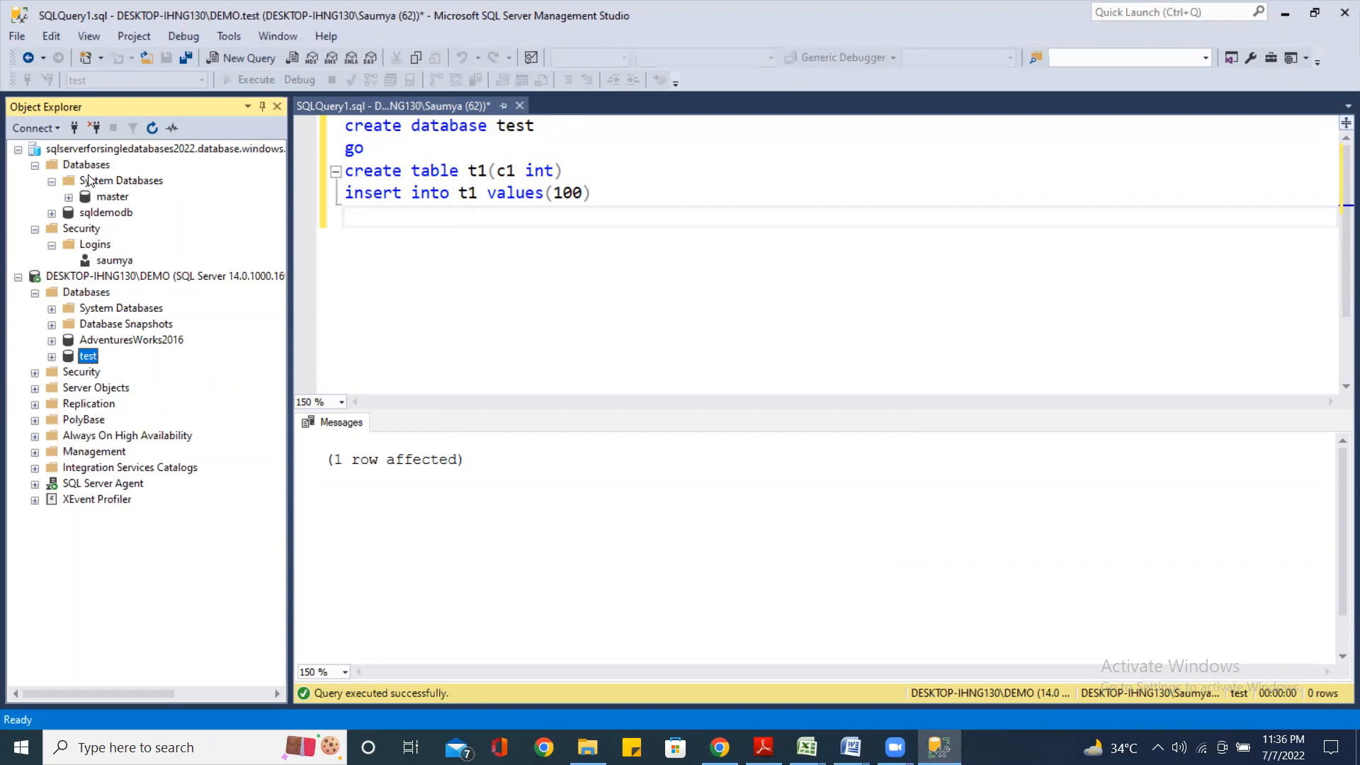
{"action": "right_click", "coordinate": [93, 165]}
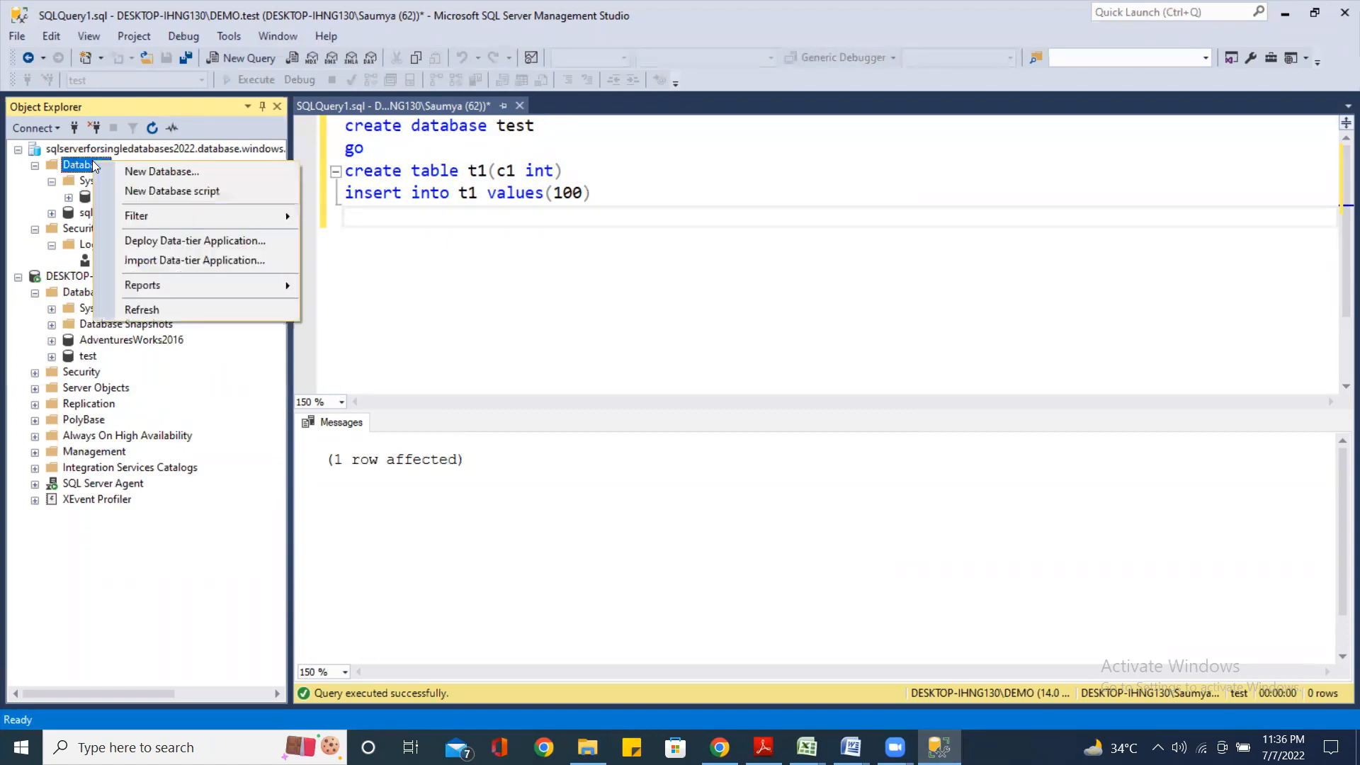
{"action": "left_click", "coordinate": [173, 309]}
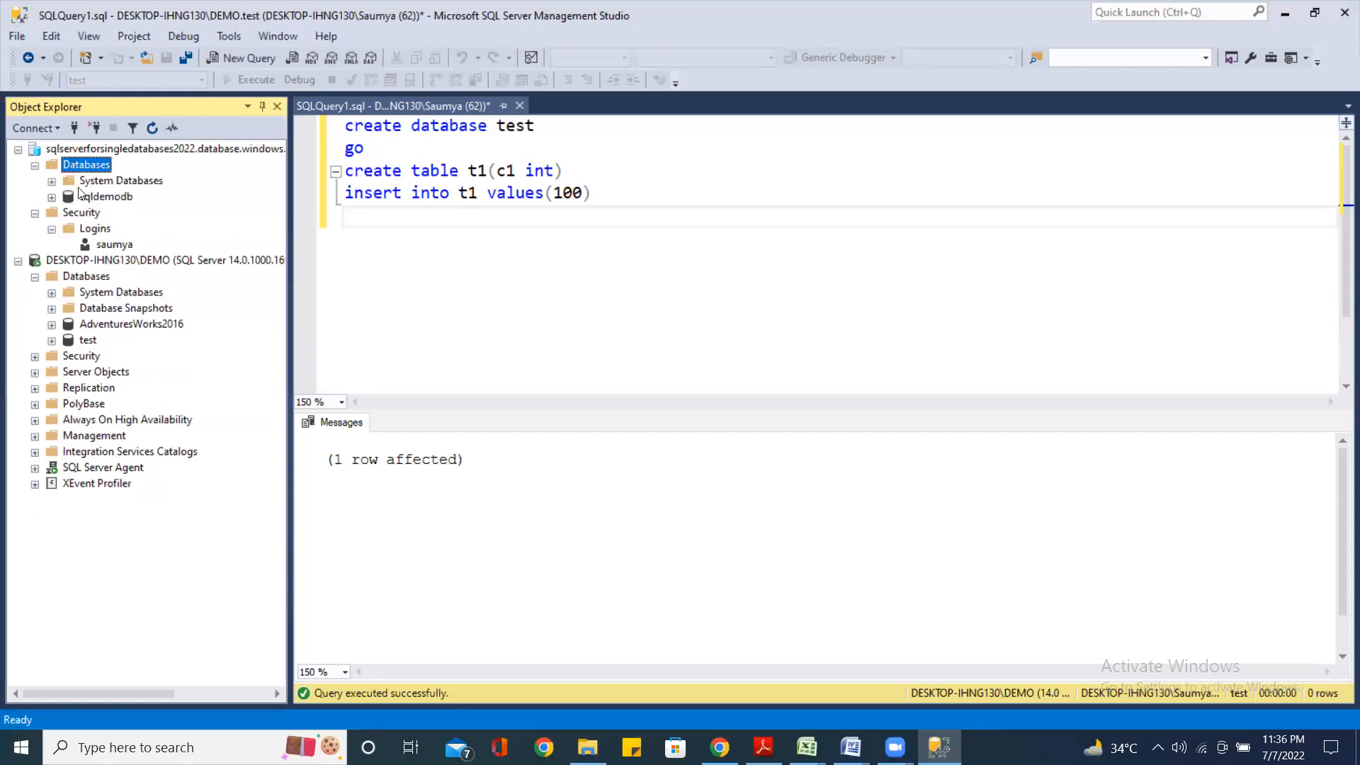
{"action": "left_click", "coordinate": [110, 197]}
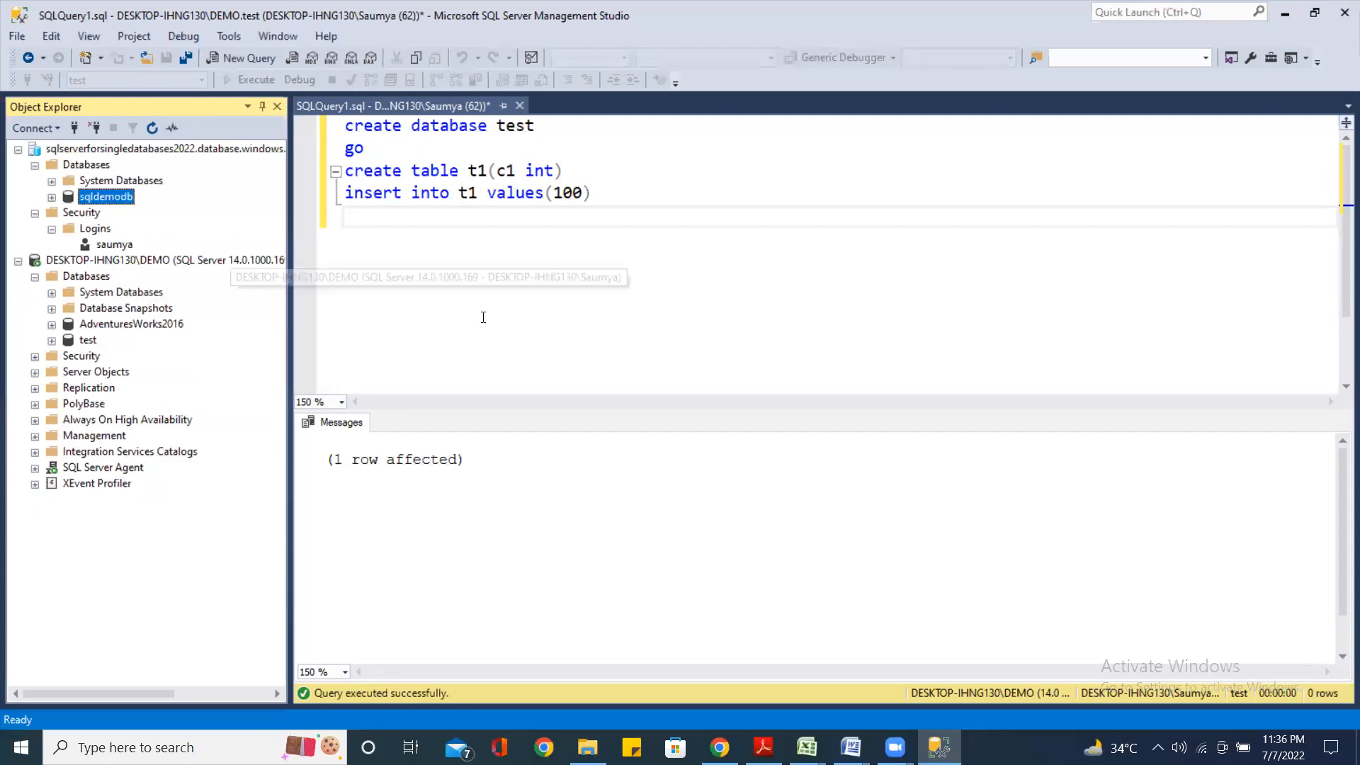
{"action": "left_click", "coordinate": [494, 291]}
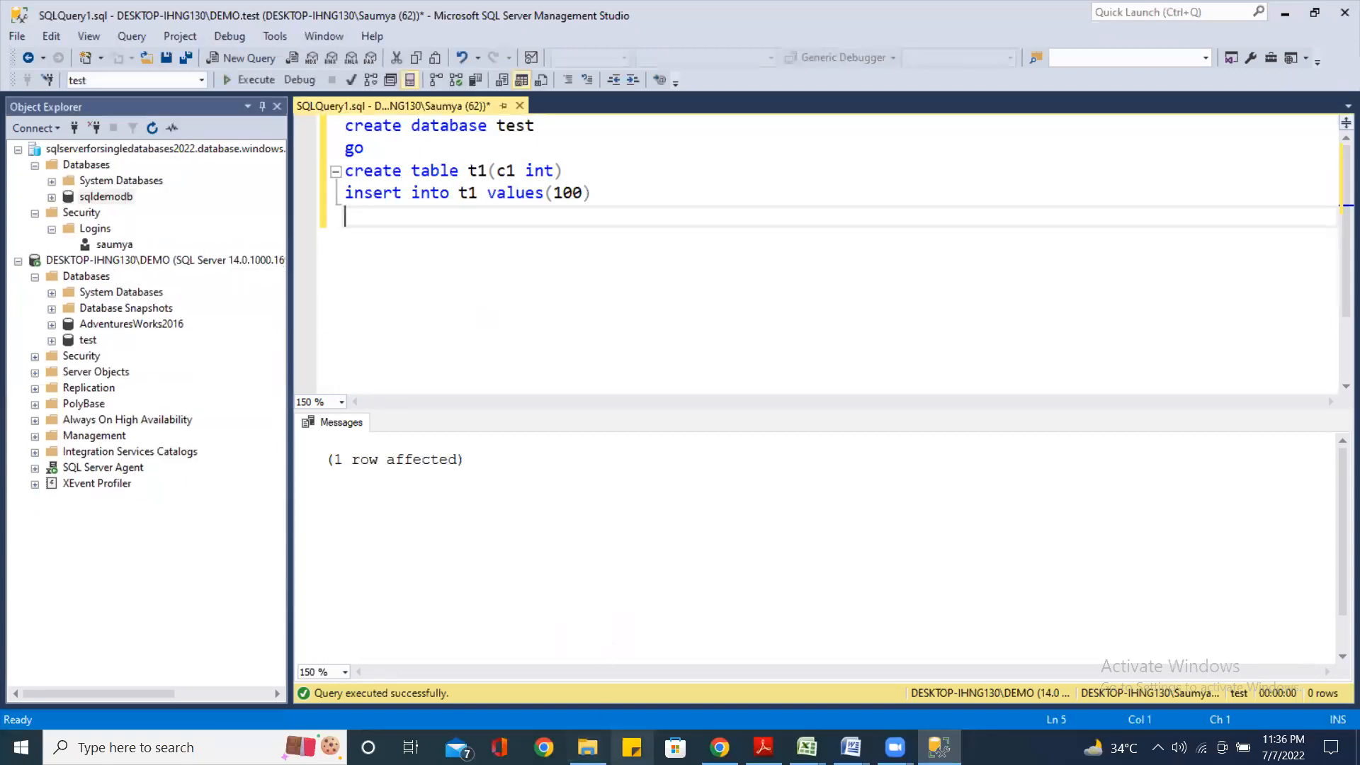
{"action": "left_click", "coordinate": [145, 747]}
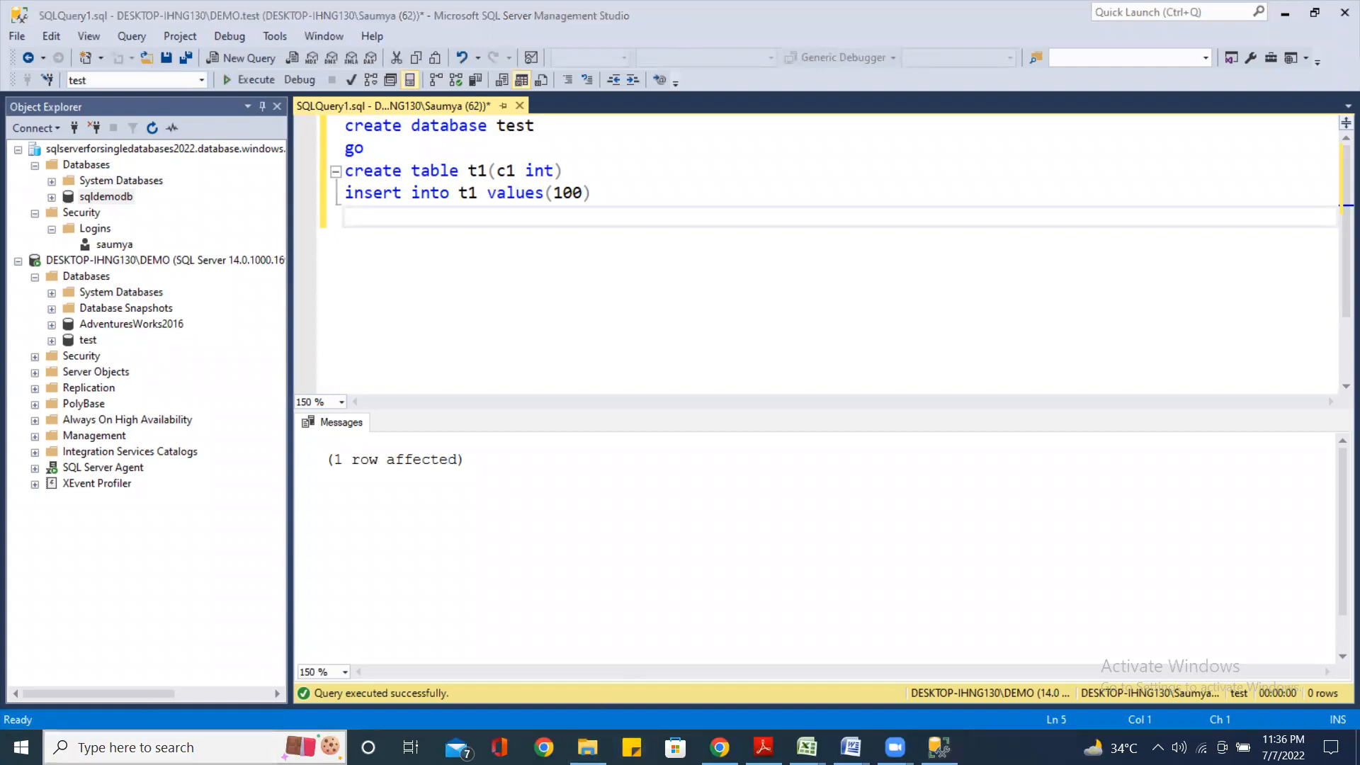
Search for 'dma' and launch Microsoft Data Migration Assistant
{"action": "type", "text": "dm"}
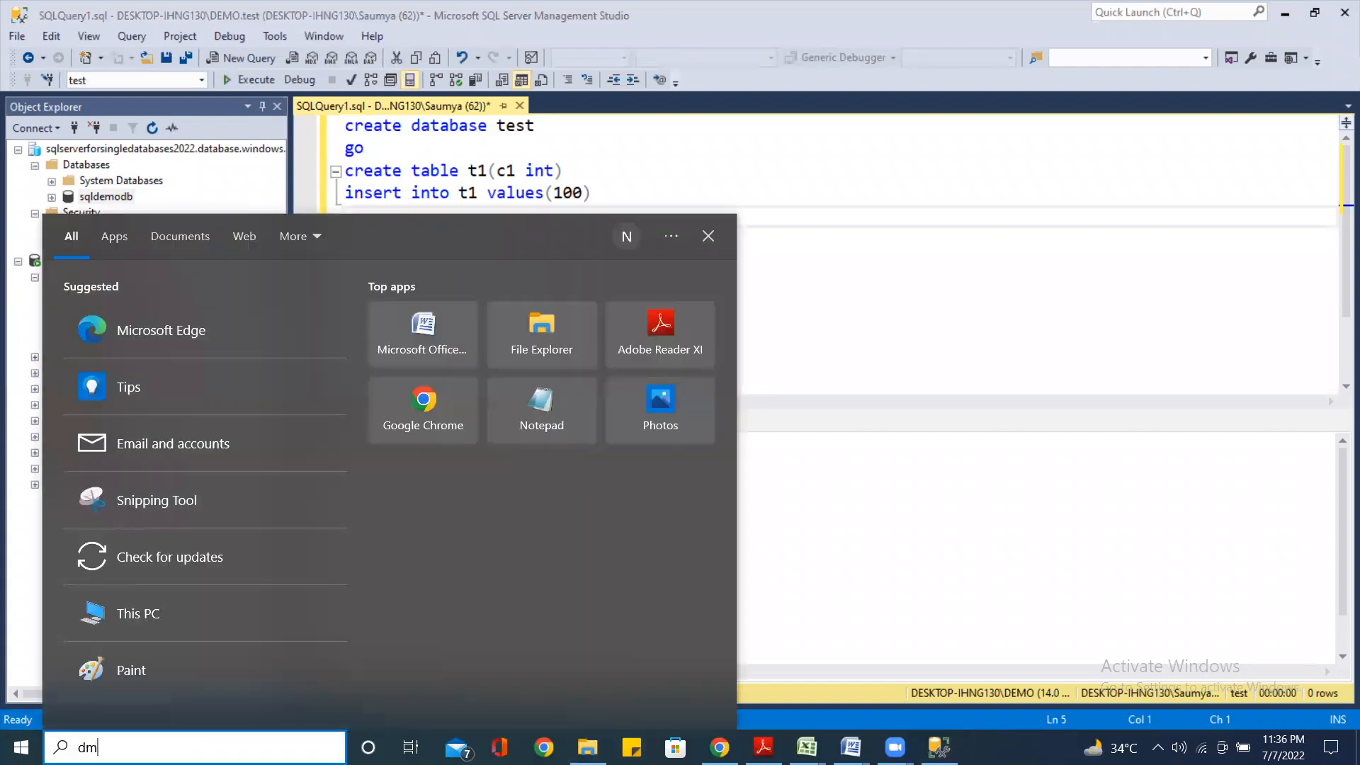
{"action": "type", "text": "a"}
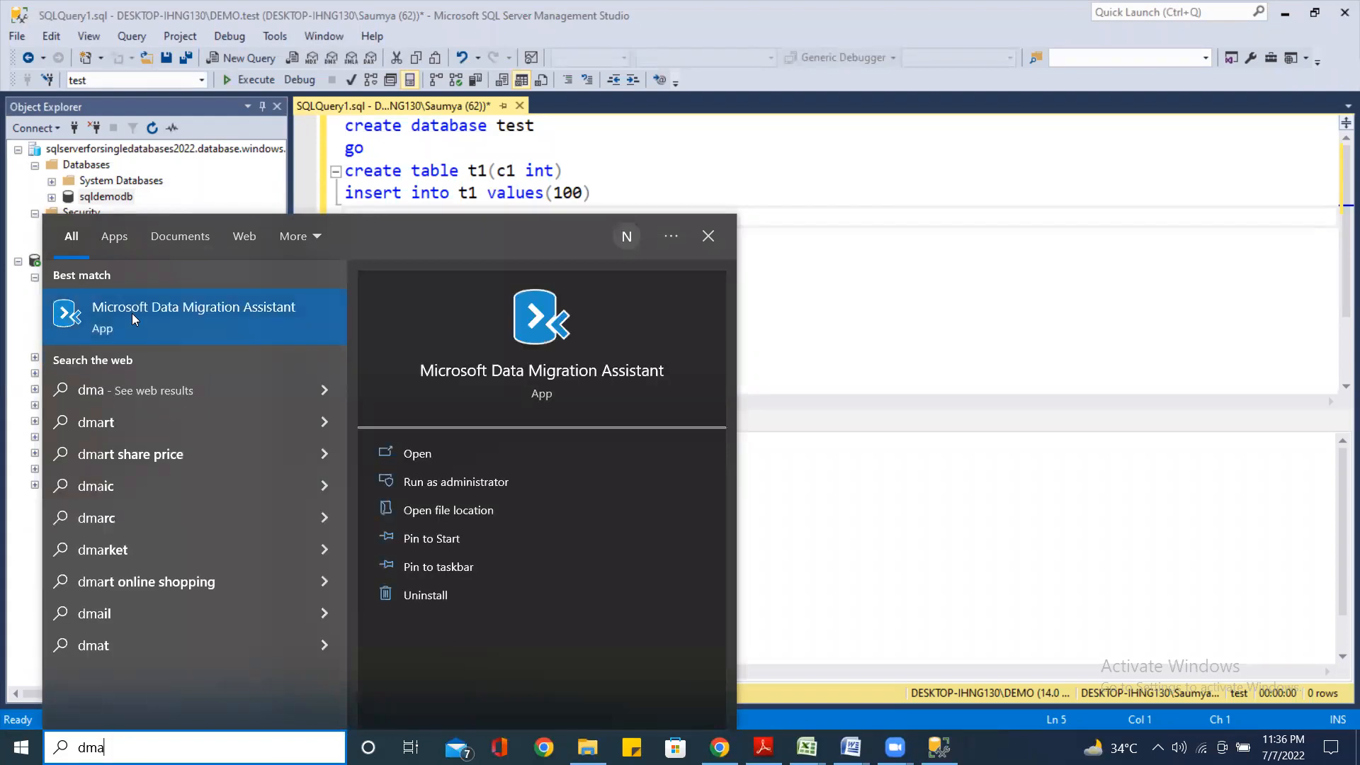
{"action": "left_click", "coordinate": [544, 366]}
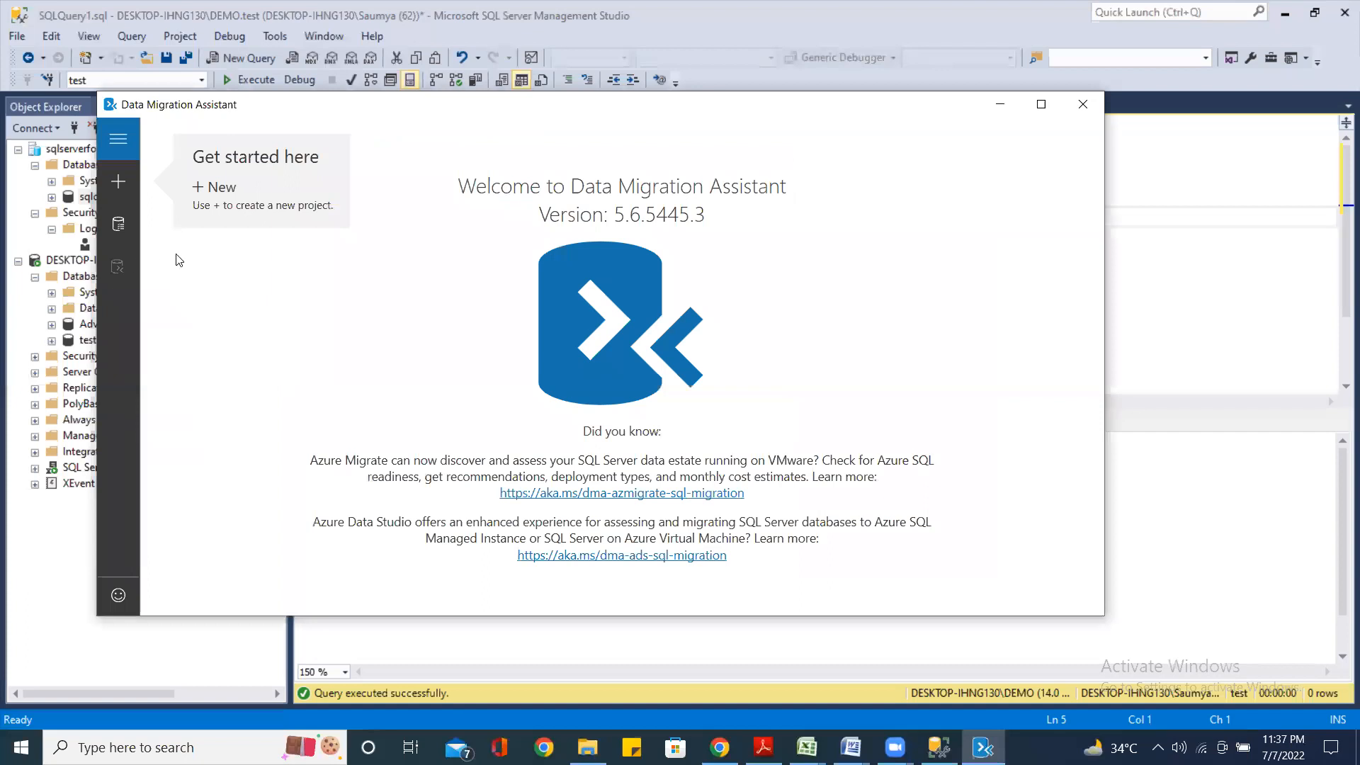
Start a new Migration project prj1 with source SQL Server and target Azure SQL Database
{"action": "left_click", "coordinate": [118, 183]}
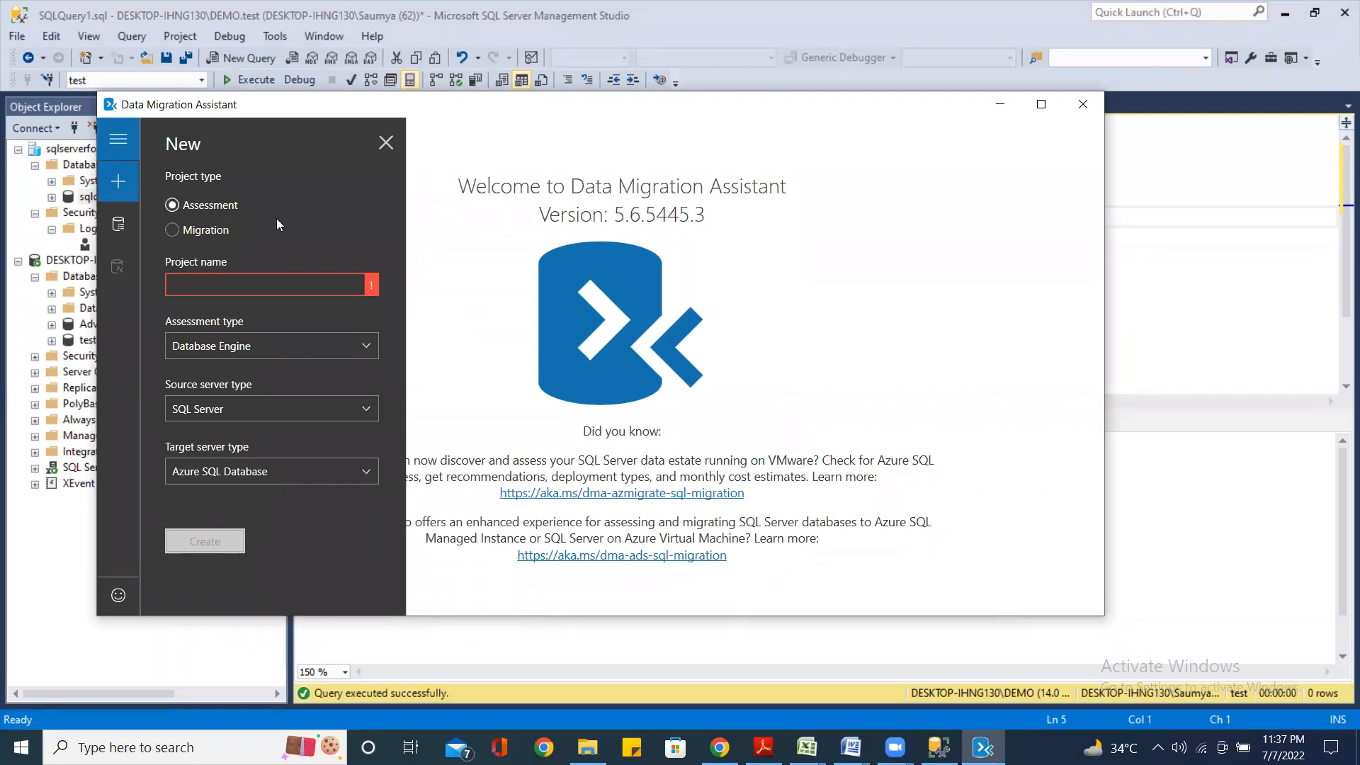
{"action": "left_click", "coordinate": [191, 209]}
{"action": "left_click", "coordinate": [169, 235]}
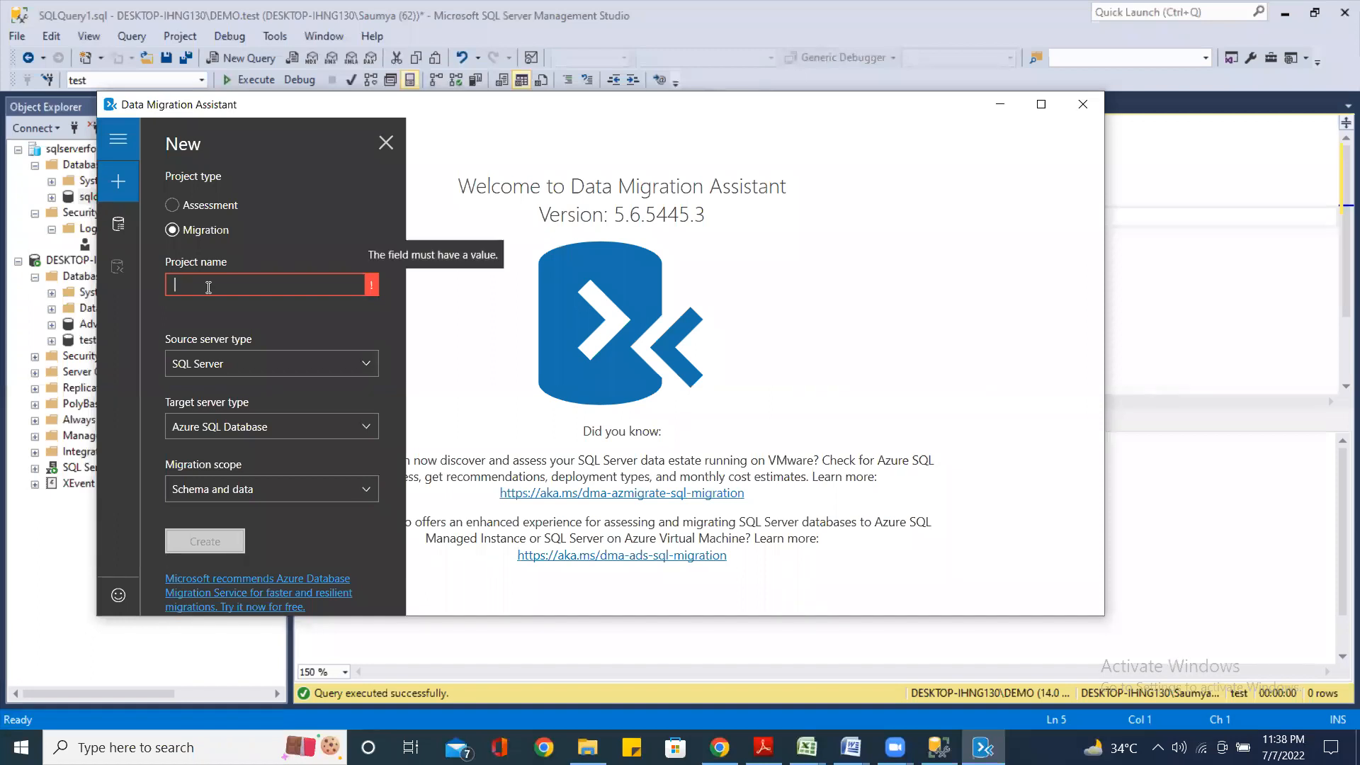
{"action": "type", "text": "prj1"}
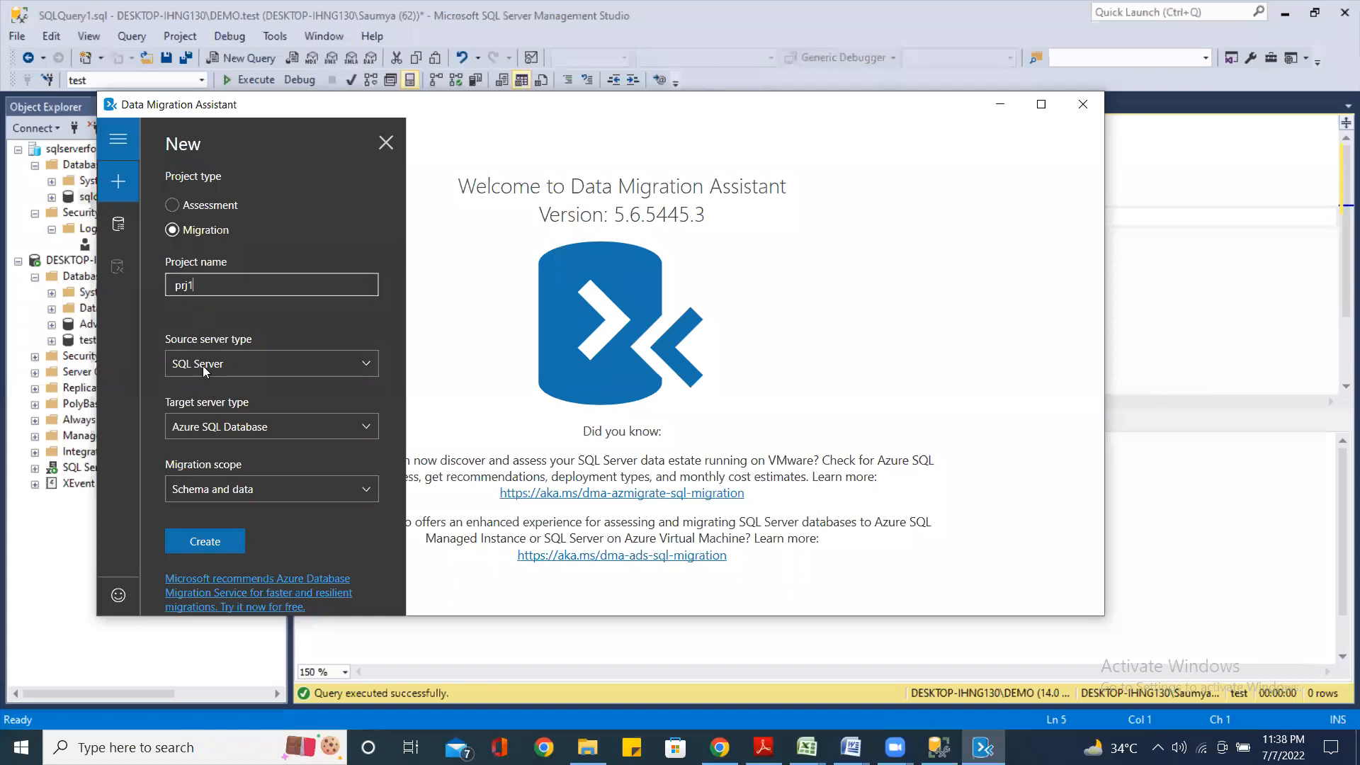
{"action": "left_click", "coordinate": [369, 366]}
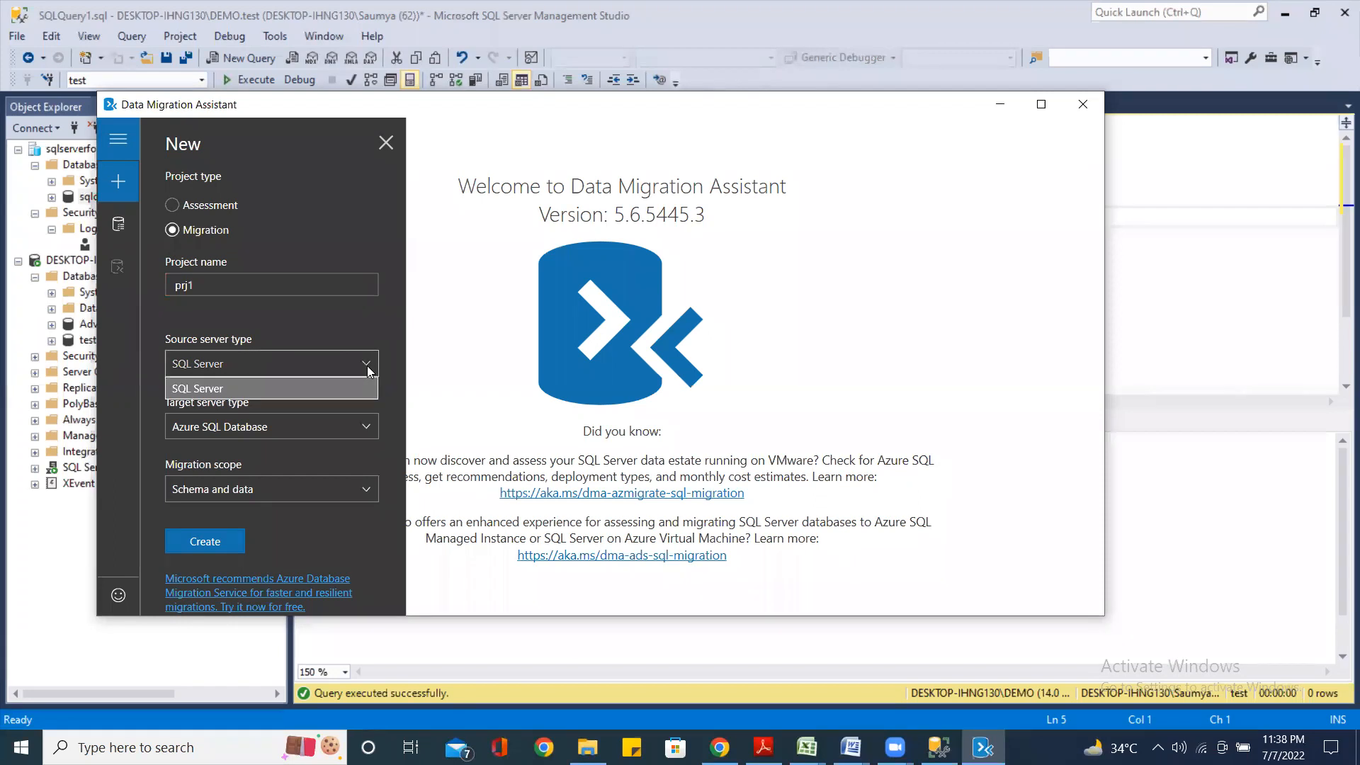
{"action": "left_click", "coordinate": [367, 369]}
{"action": "left_click", "coordinate": [368, 369]}
{"action": "left_click", "coordinate": [367, 369]}
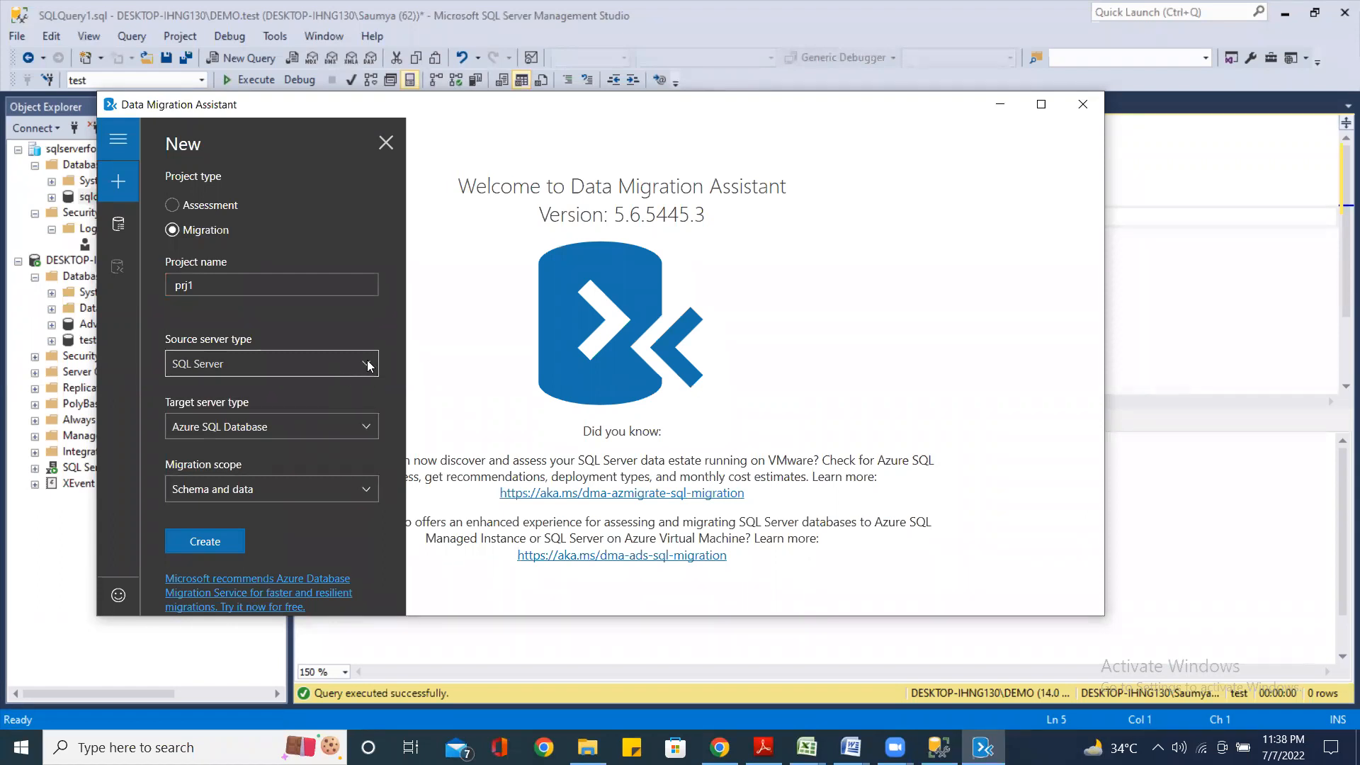
{"action": "left_click", "coordinate": [368, 365]}
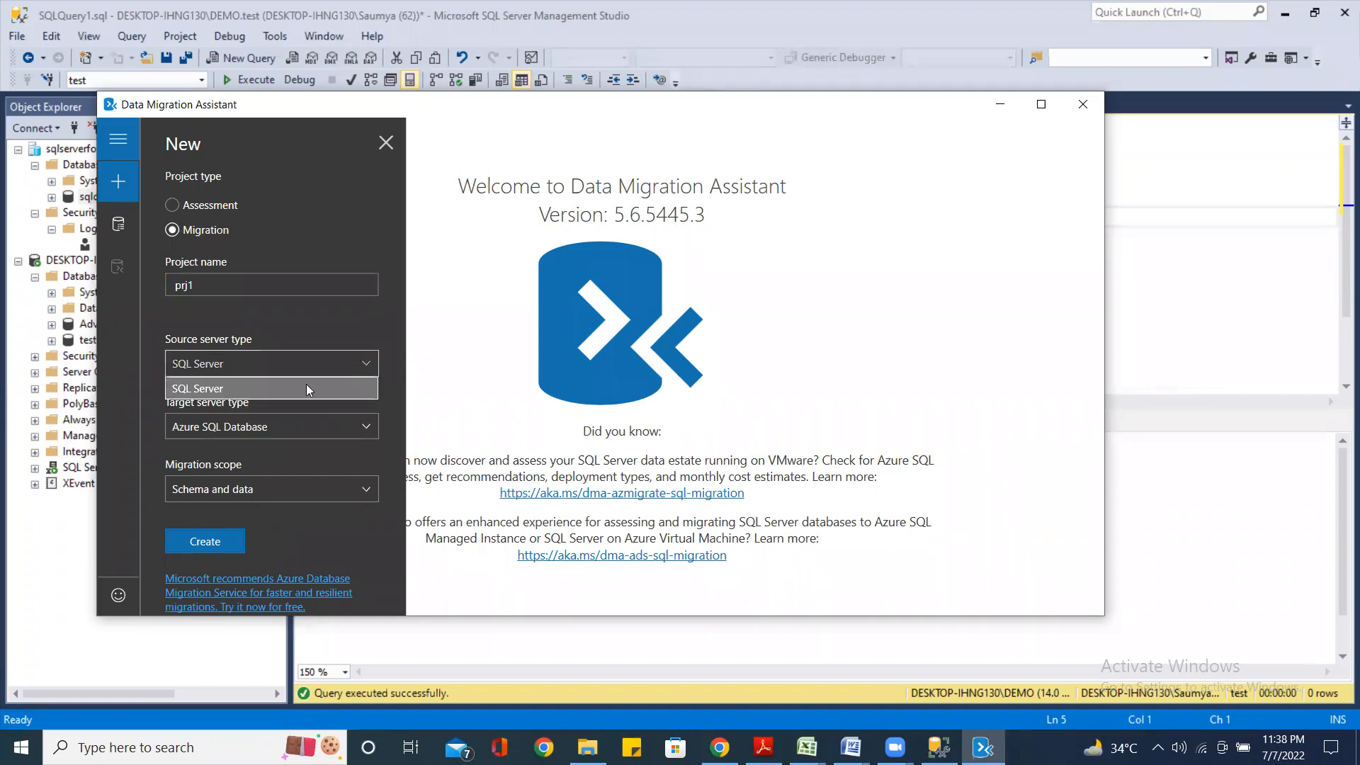
{"action": "left_click", "coordinate": [248, 390]}
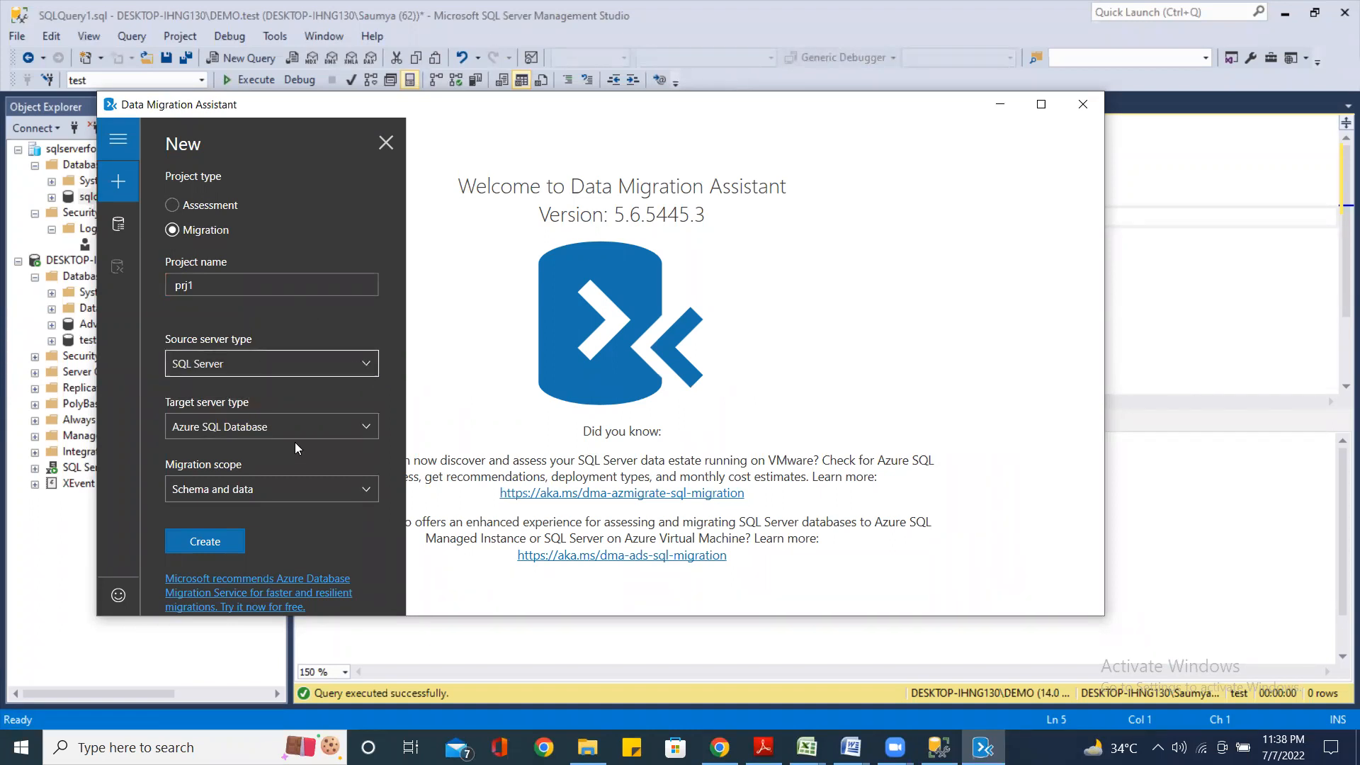
{"action": "left_click", "coordinate": [368, 427]}
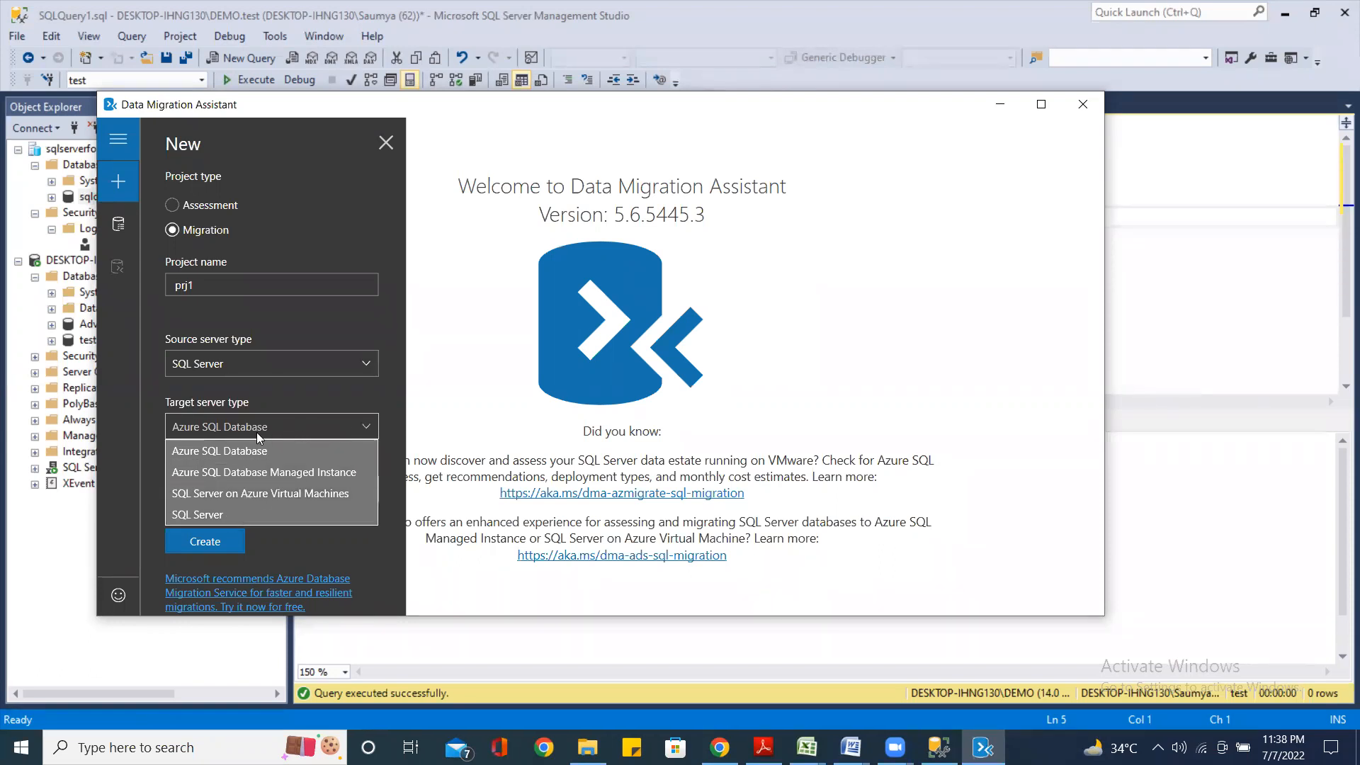
{"action": "left_click", "coordinate": [365, 430]}
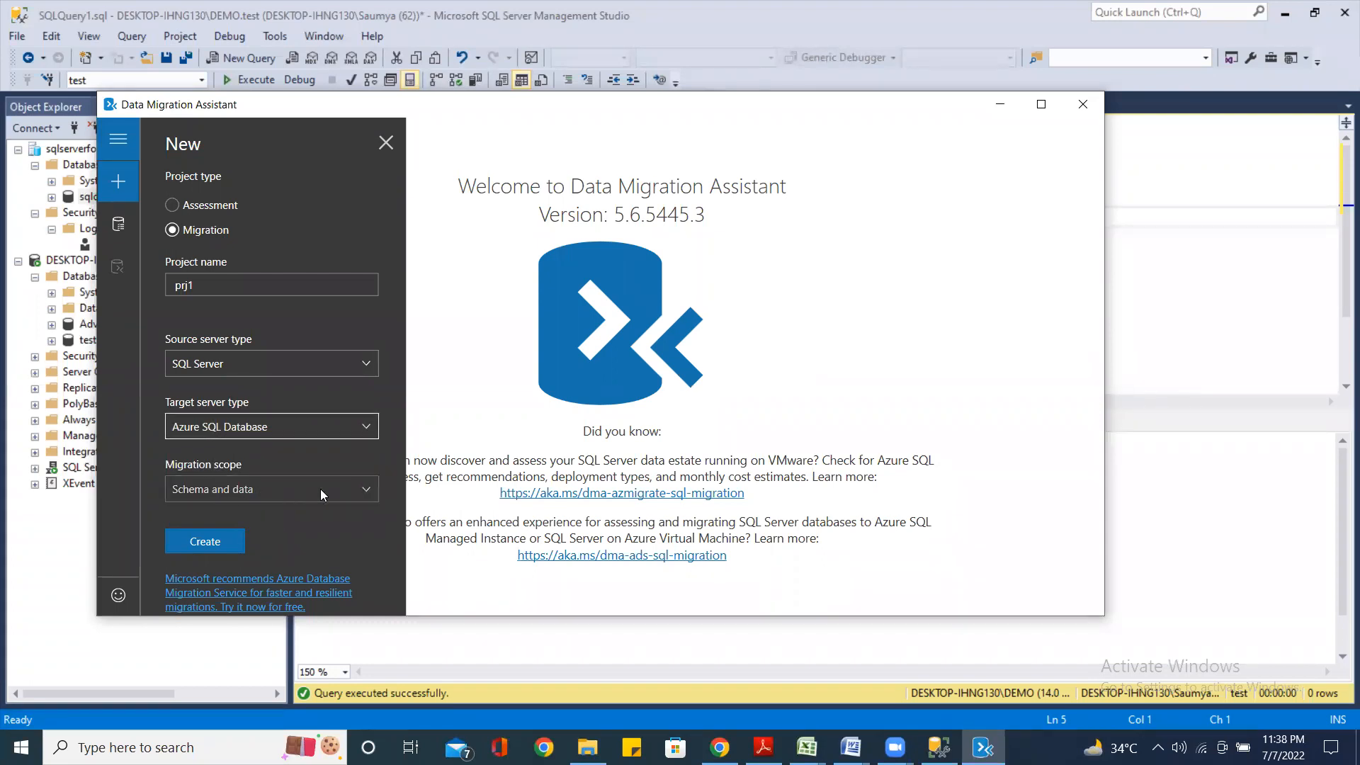
Keep the migration scope at Schema and data and create the prj1 project
{"action": "left_click", "coordinate": [366, 491]}
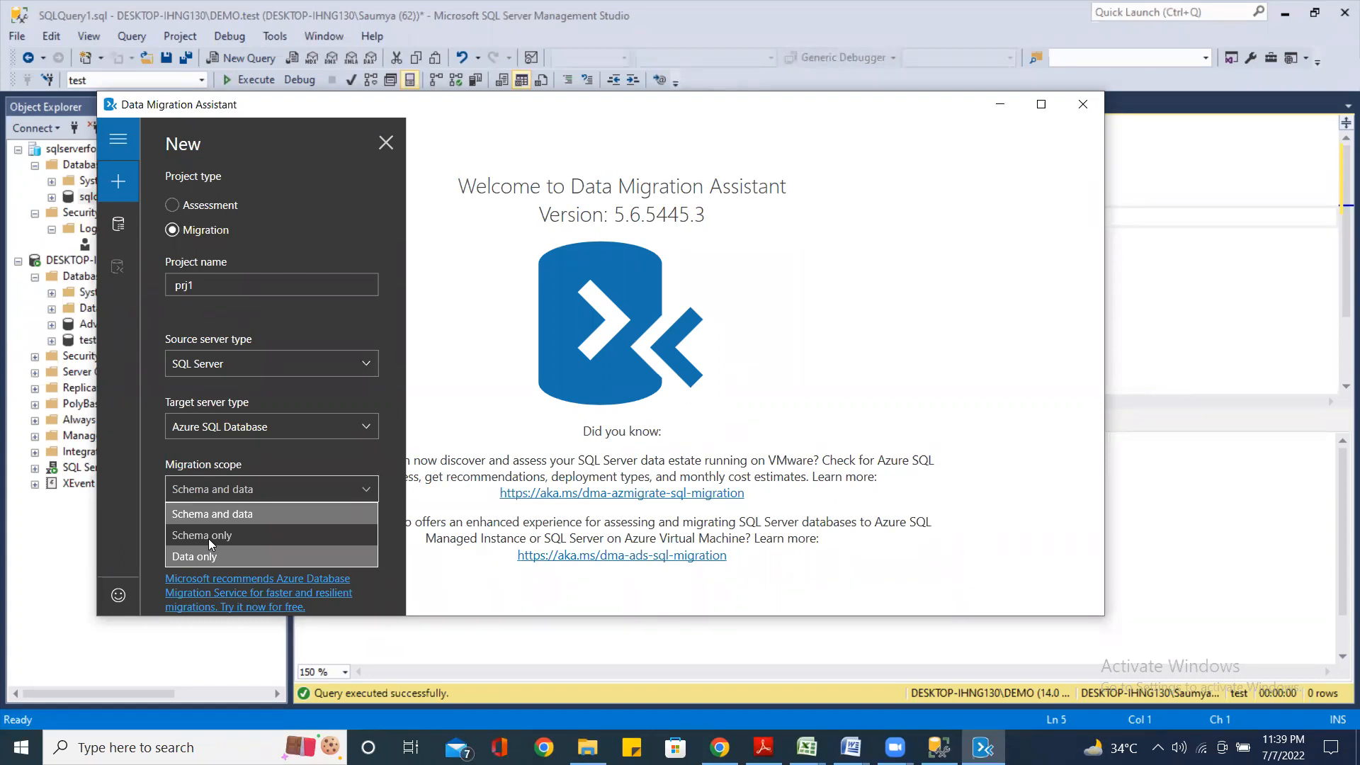
{"action": "left_click", "coordinate": [217, 516]}
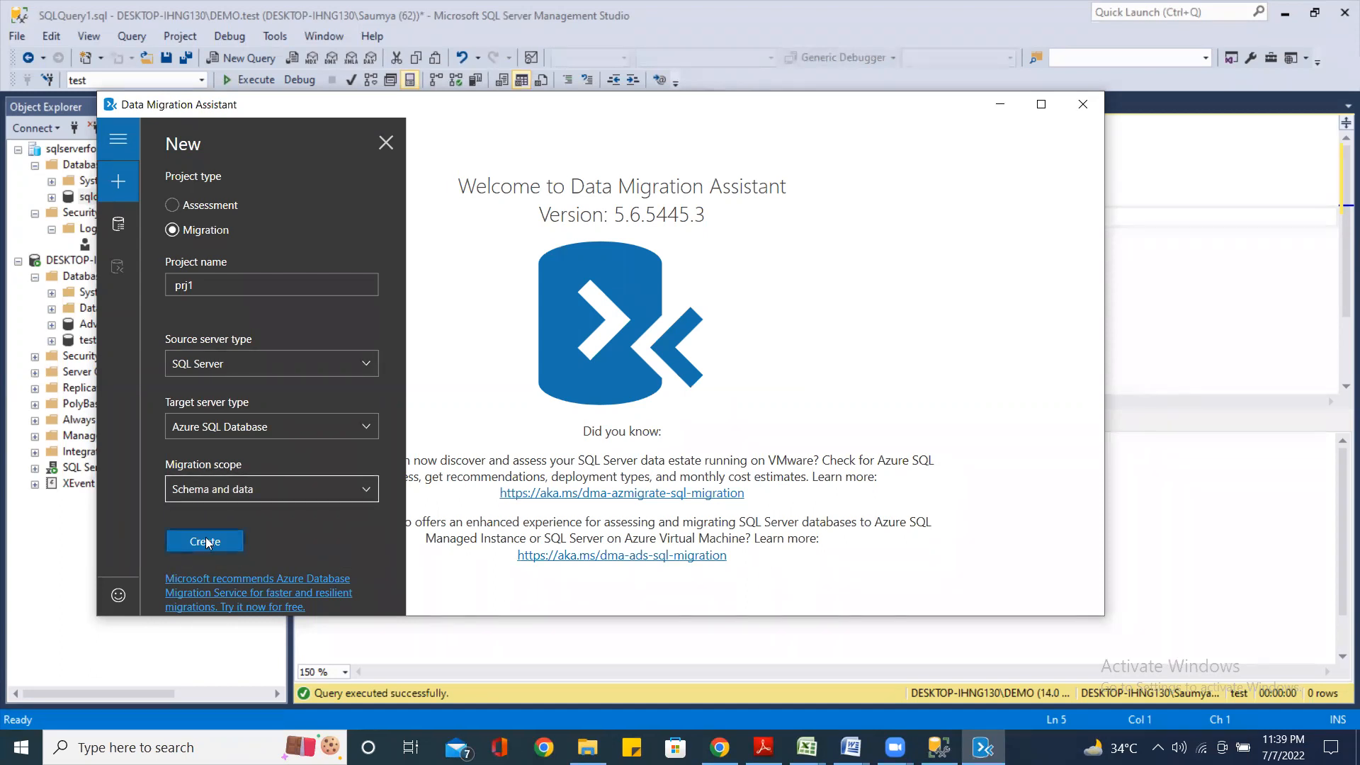
{"action": "left_click", "coordinate": [207, 543]}
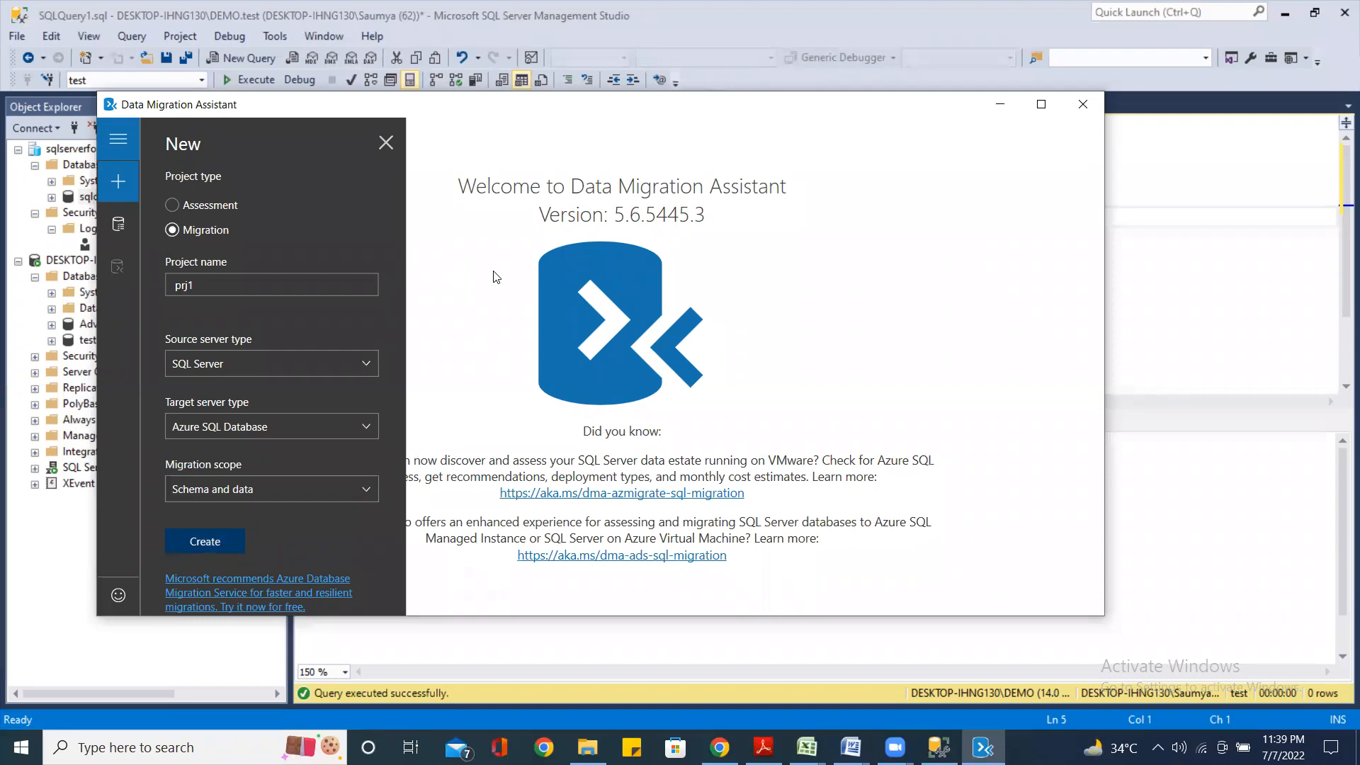
{"action": "left_click", "coordinate": [196, 543]}
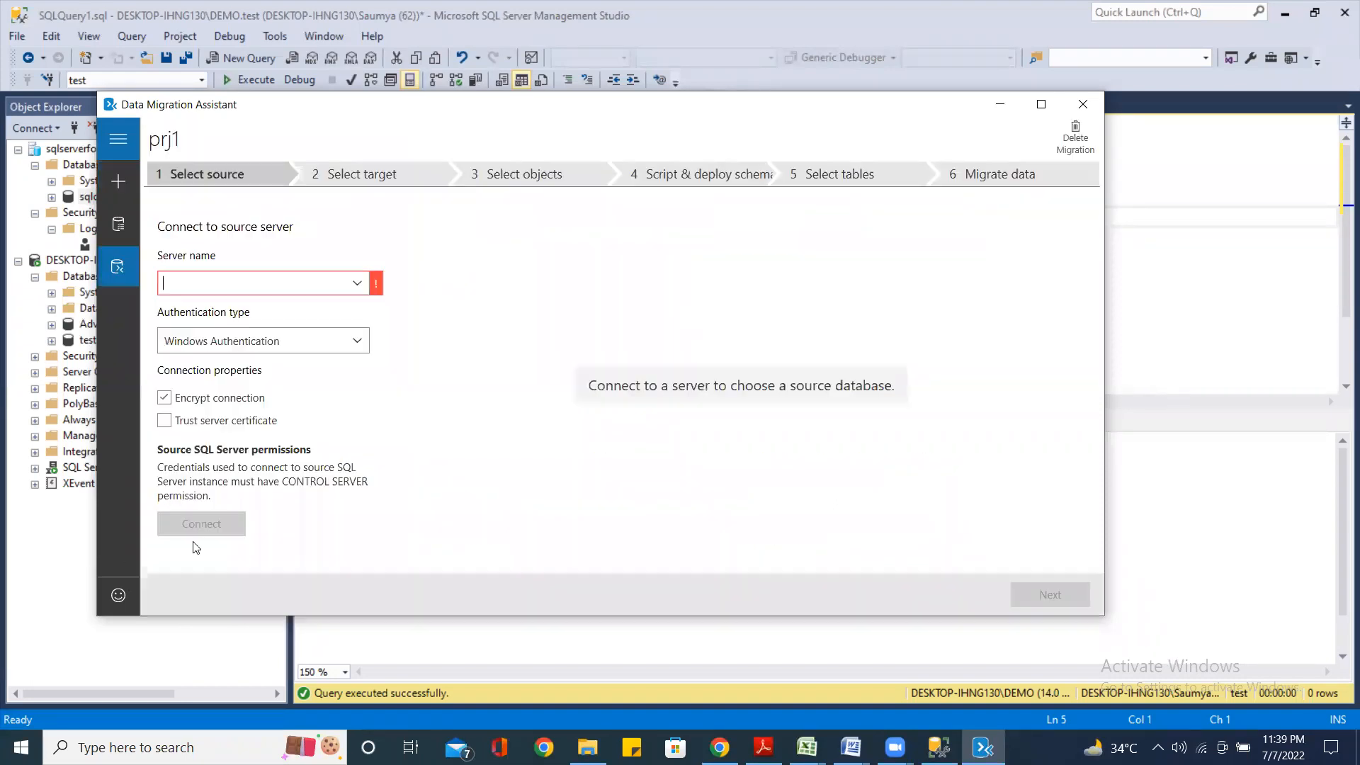
Copy the server name DESKTOP-IHNG130\DEMO from the local server's Properties, then return to Data Migration Assistant
{"action": "left_click", "coordinate": [358, 287]}
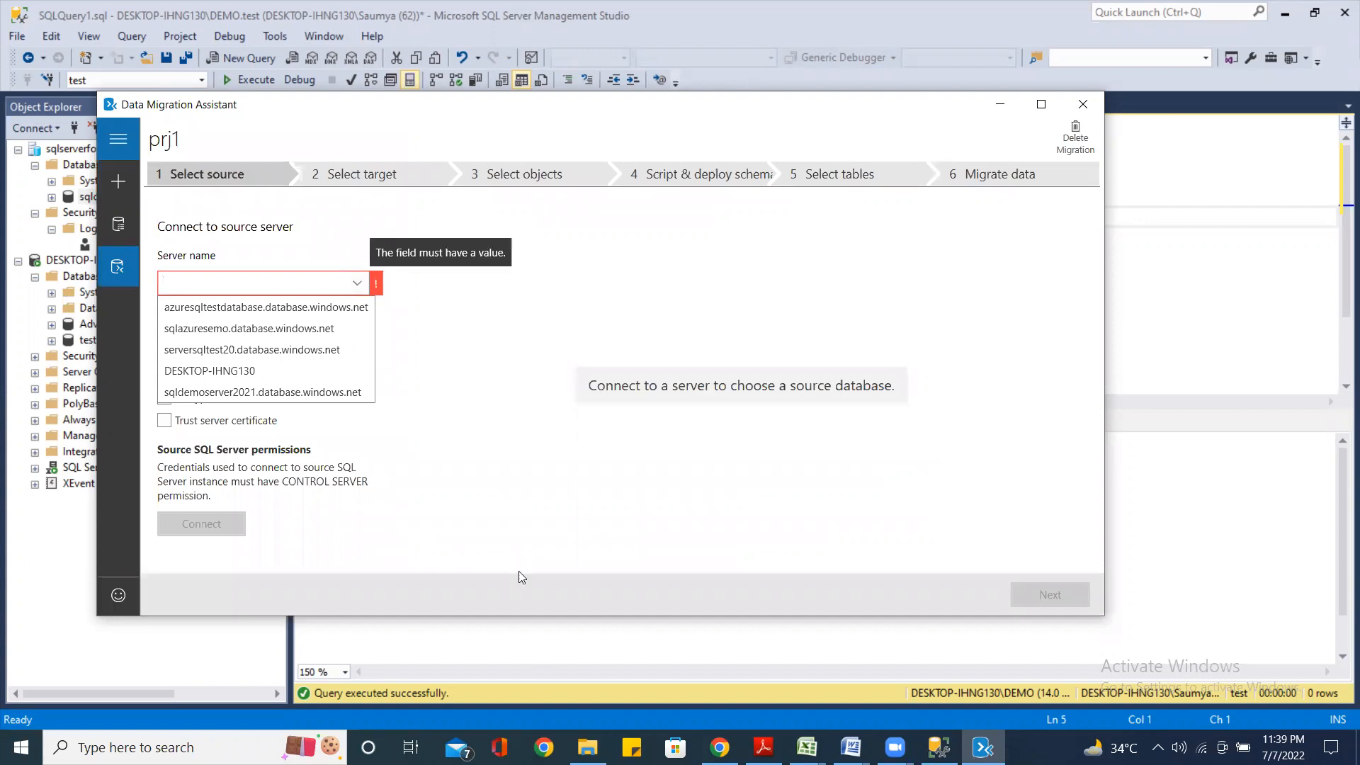
{"action": "left_click", "coordinate": [76, 260]}
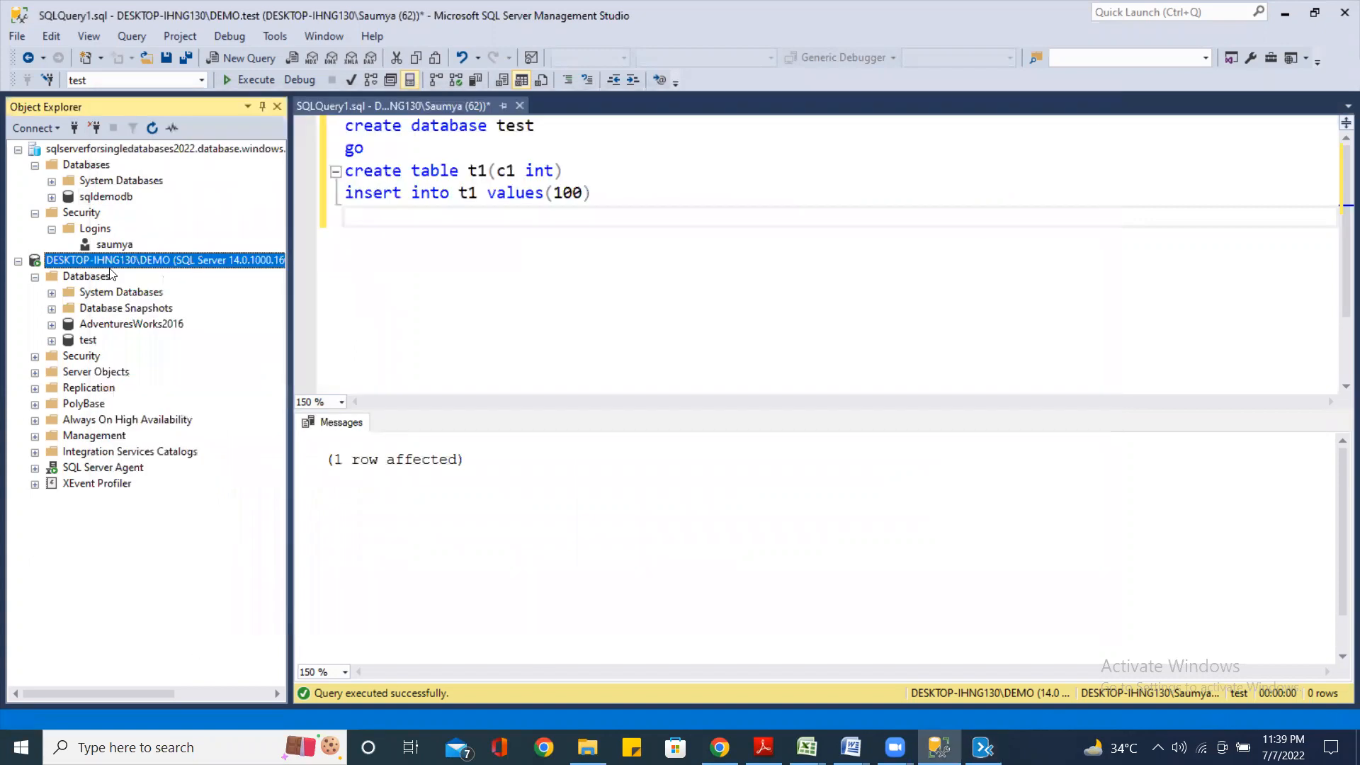
{"action": "right_click", "coordinate": [126, 262]}
{"action": "left_click", "coordinate": [178, 603]}
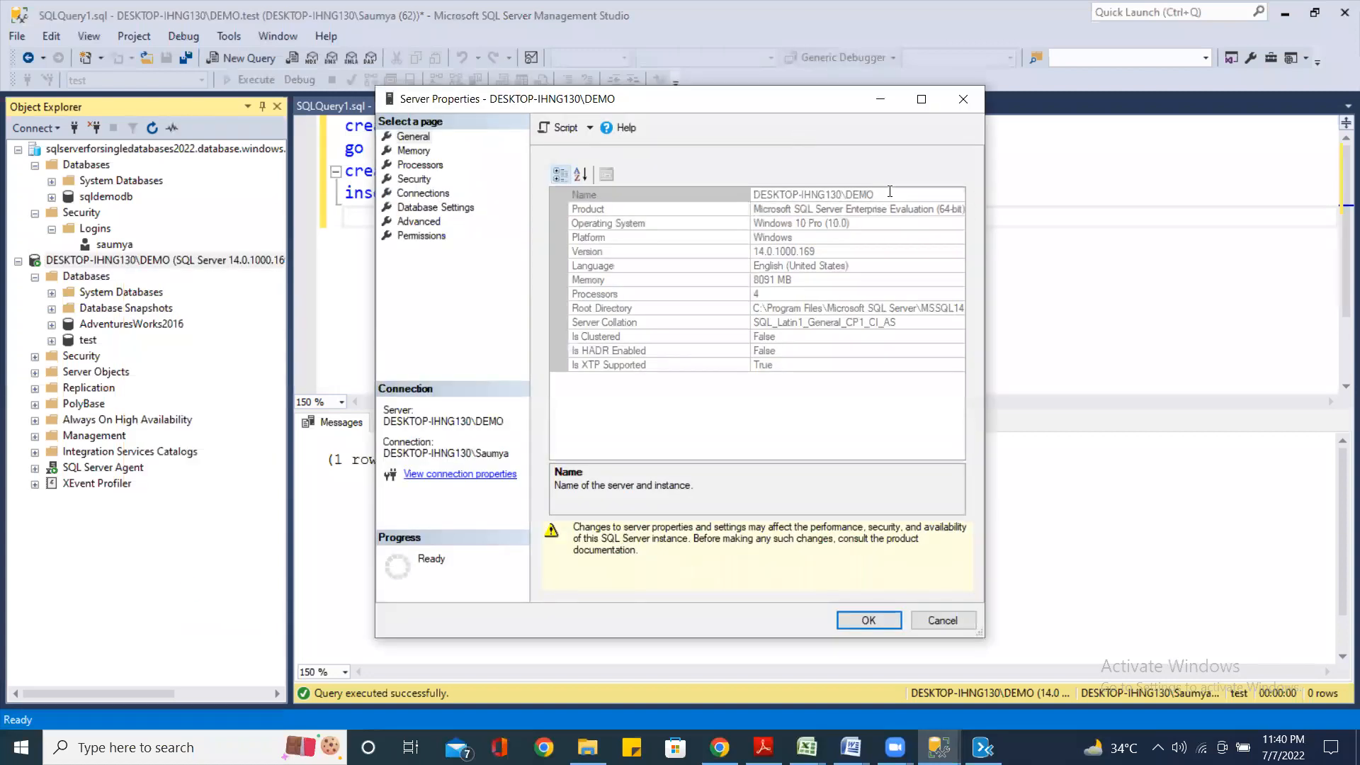
{"action": "left_click", "coordinate": [889, 192]}
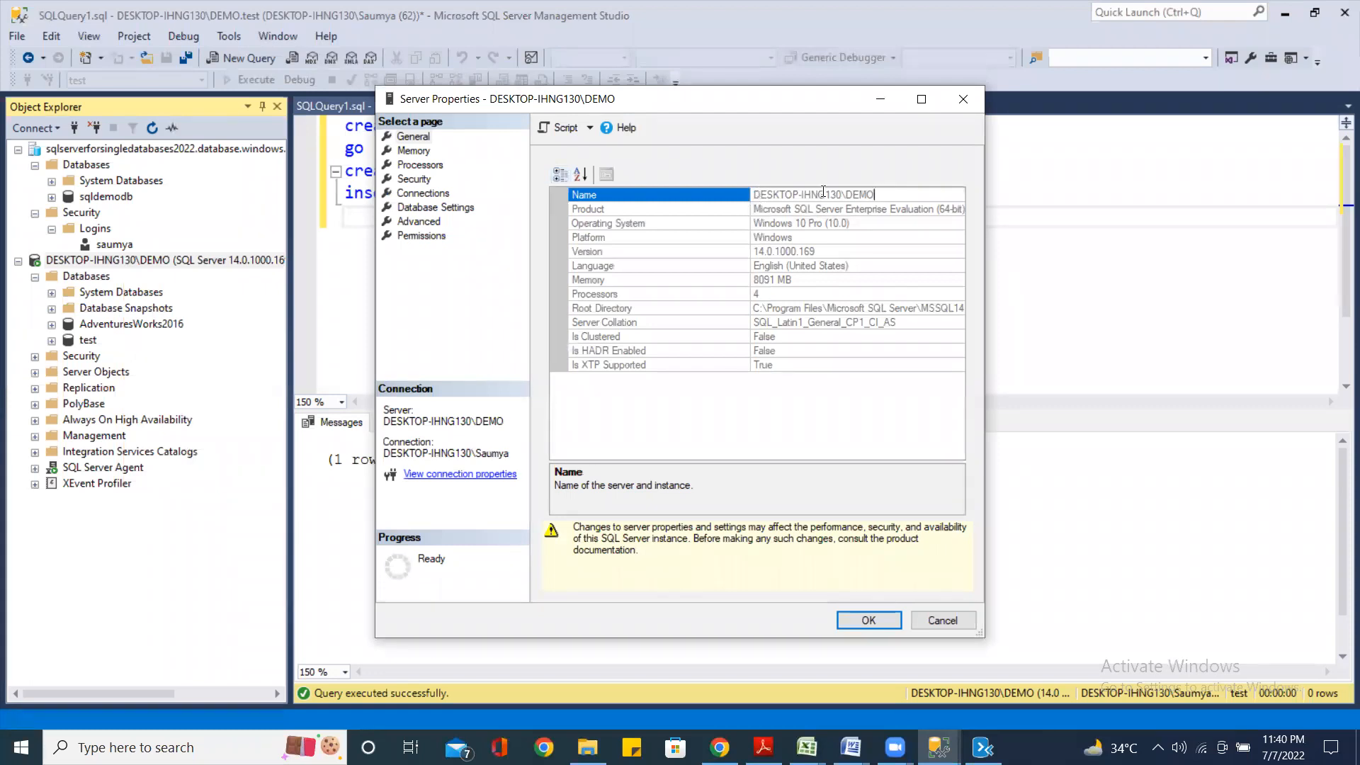
{"action": "double_click", "coordinate": [861, 194]}
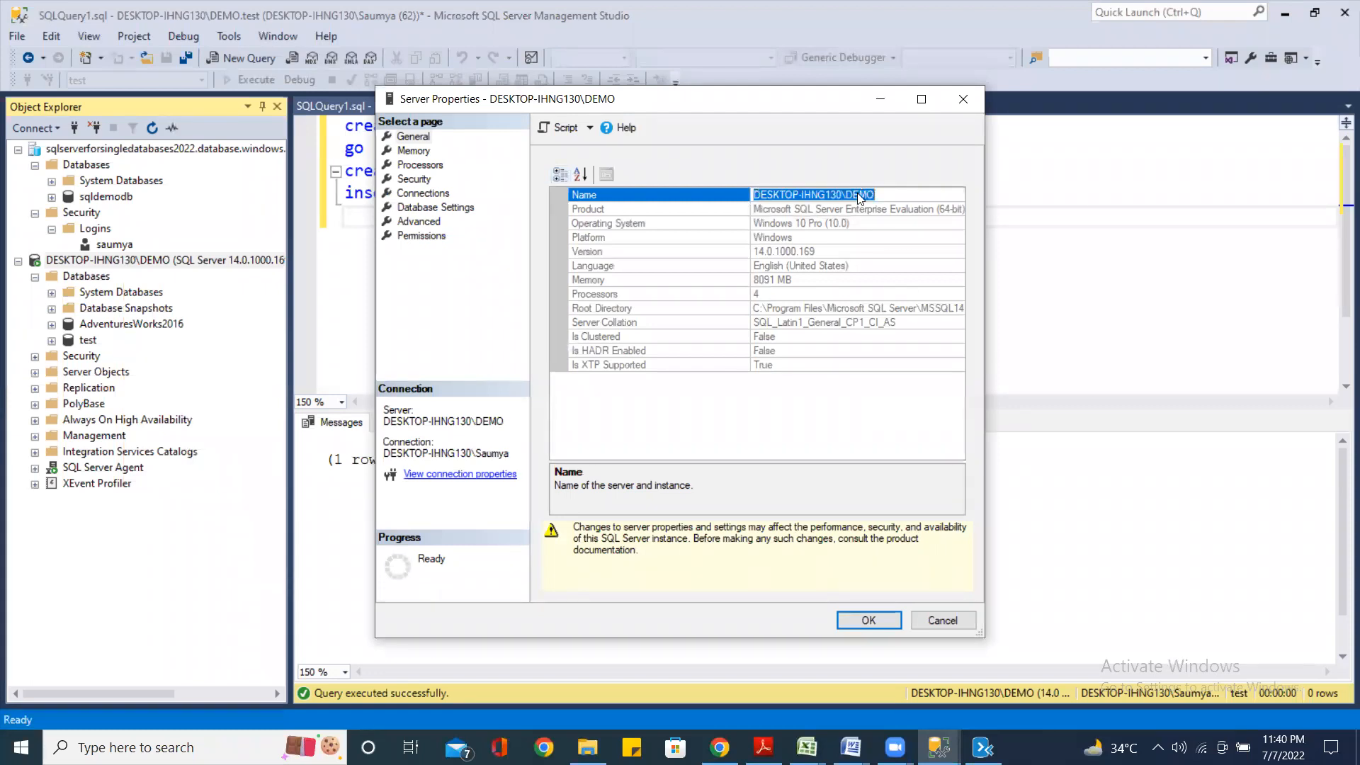
{"action": "right_click", "coordinate": [859, 195]}
{"action": "left_click", "coordinate": [910, 250]}
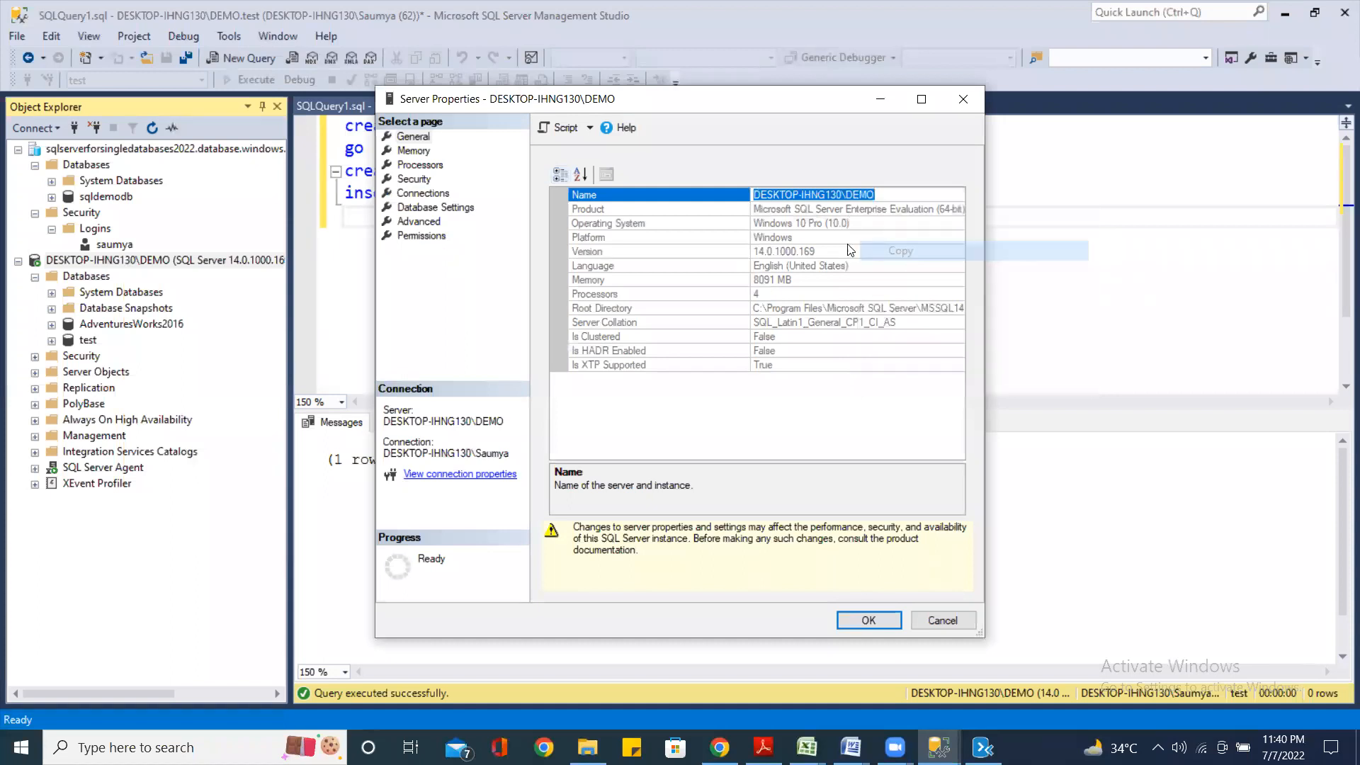
{"action": "left_click", "coordinate": [883, 97]}
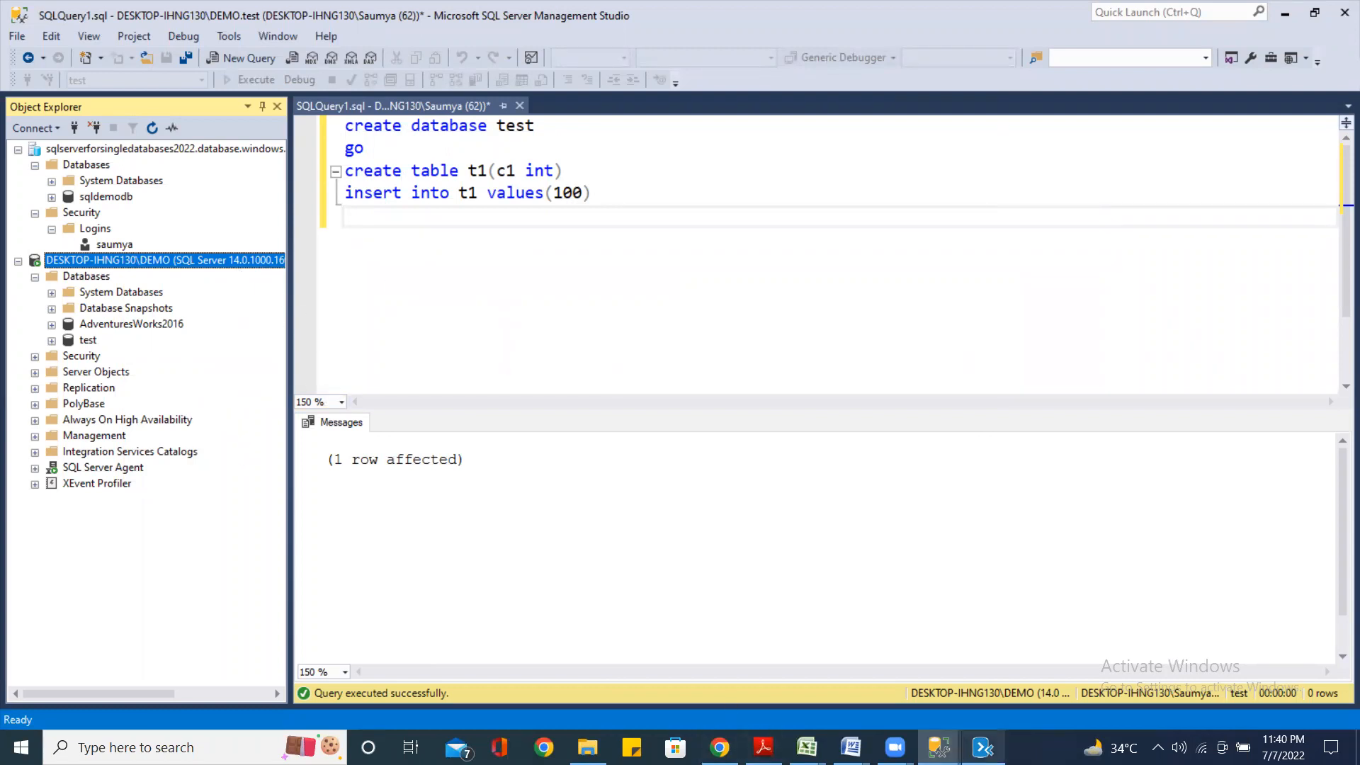
{"action": "left_click", "coordinate": [983, 747]}
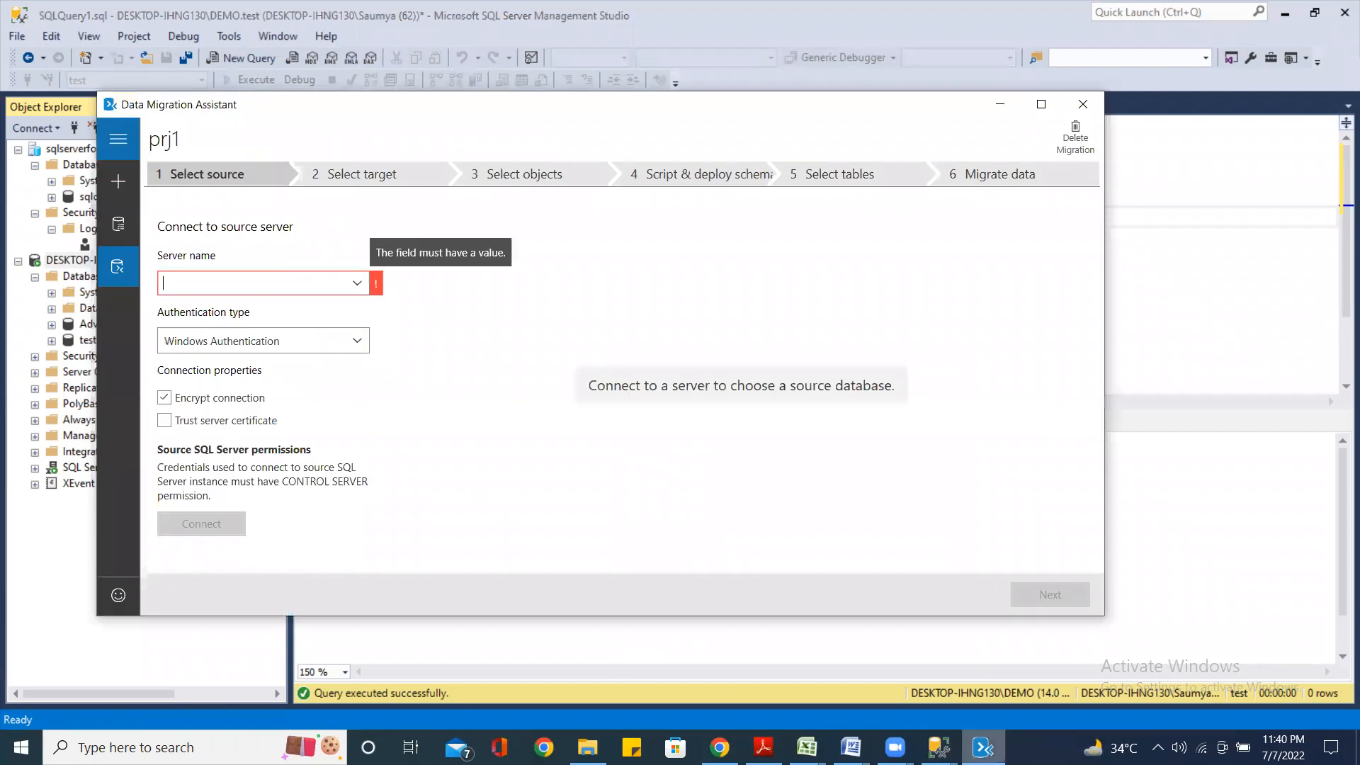
Connect unencrypted to source DESKTOP-IHNG130\DEMO, choose the test database, and continue
{"action": "right_click", "coordinate": [201, 285]}
{"action": "left_click", "coordinate": [256, 342]}
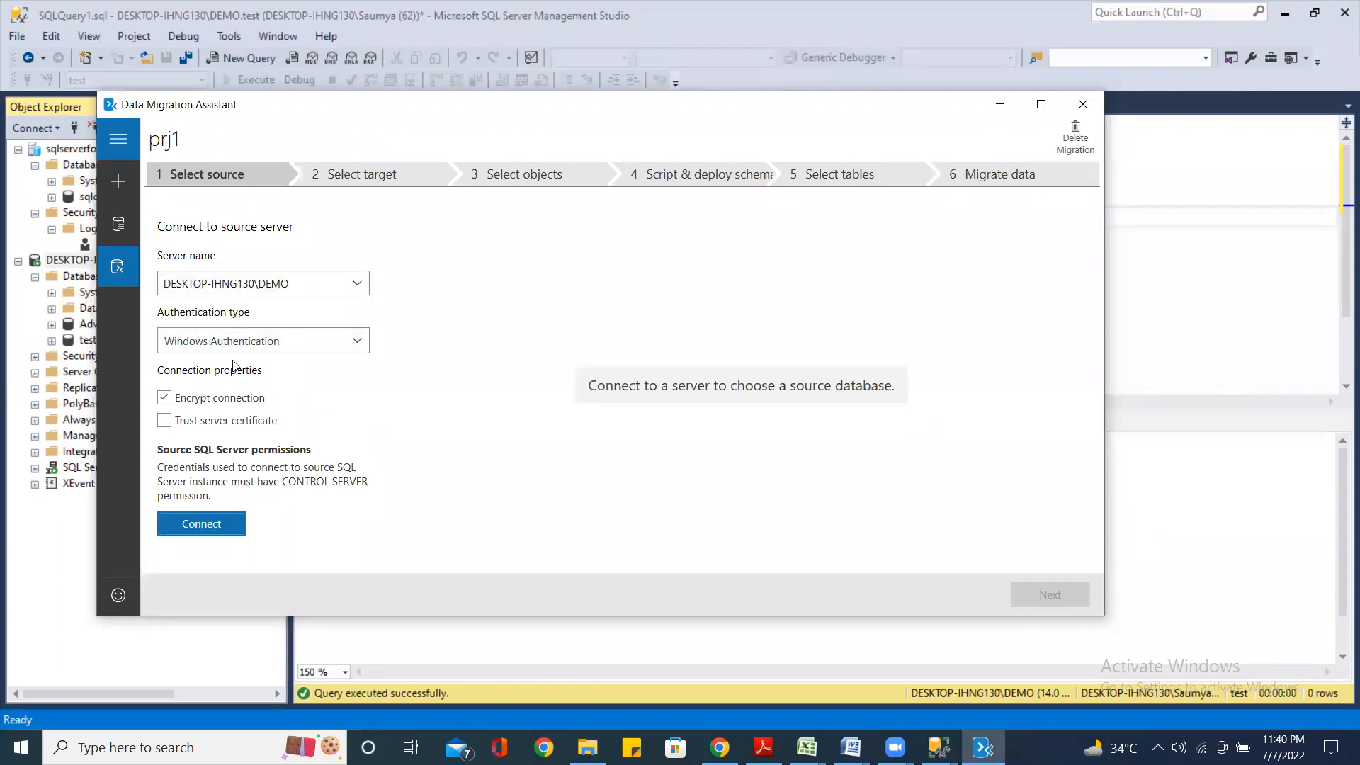
{"action": "left_click", "coordinate": [164, 400]}
{"action": "left_click", "coordinate": [211, 526]}
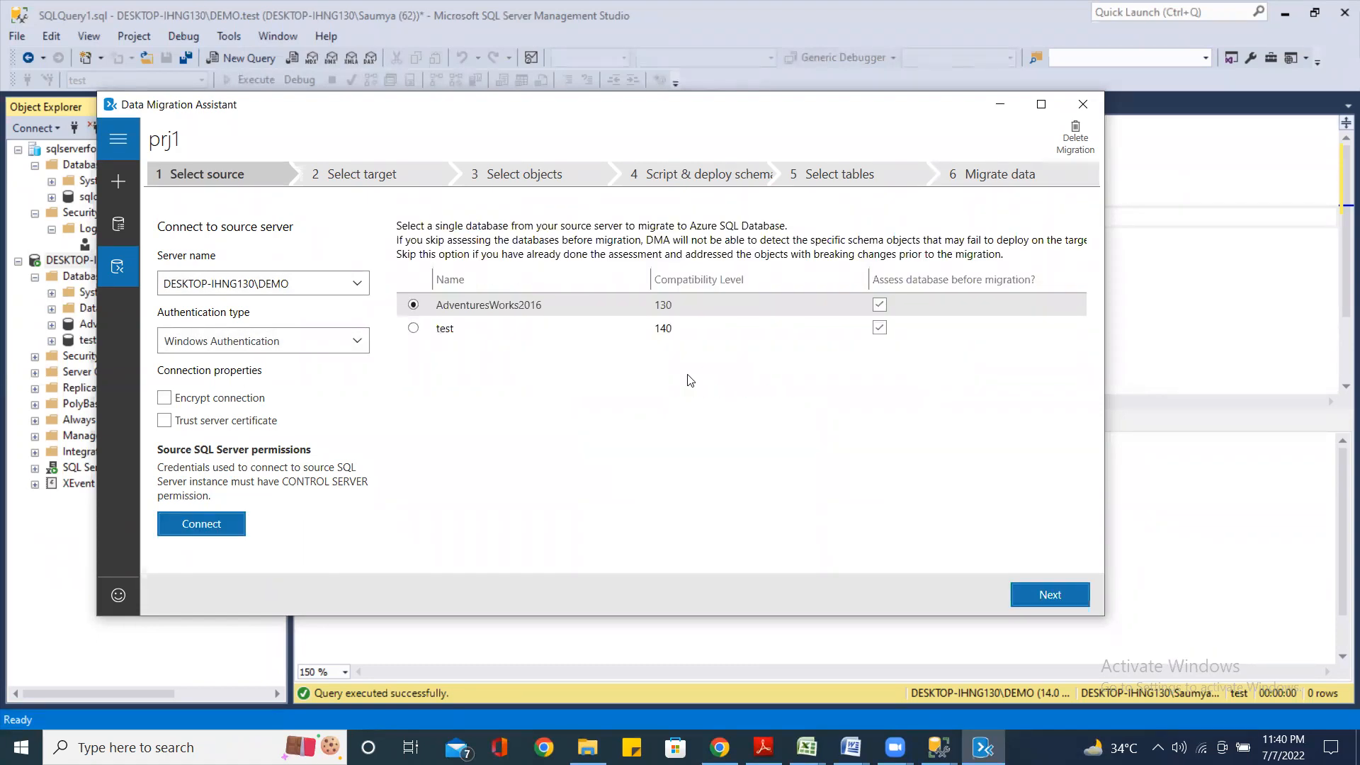
{"action": "left_click", "coordinate": [416, 336]}
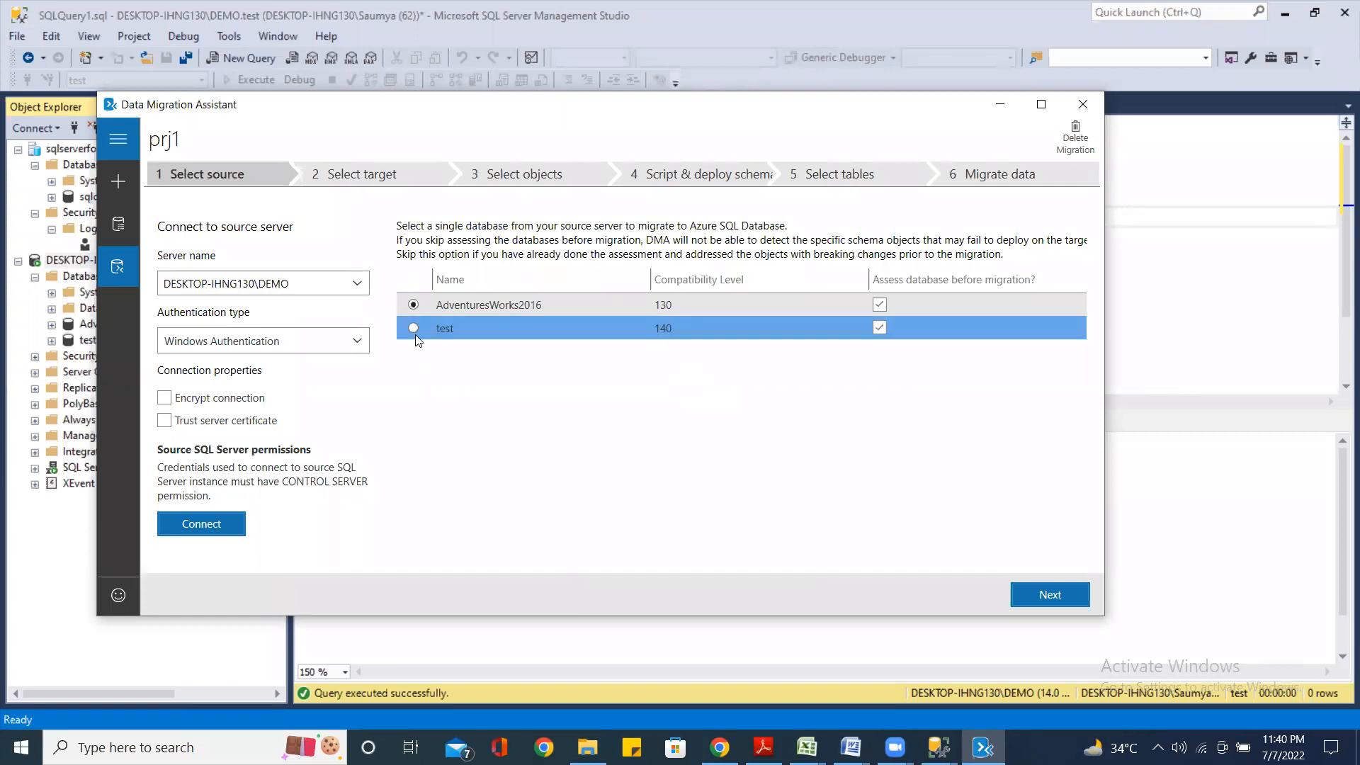
{"action": "left_click", "coordinate": [413, 329]}
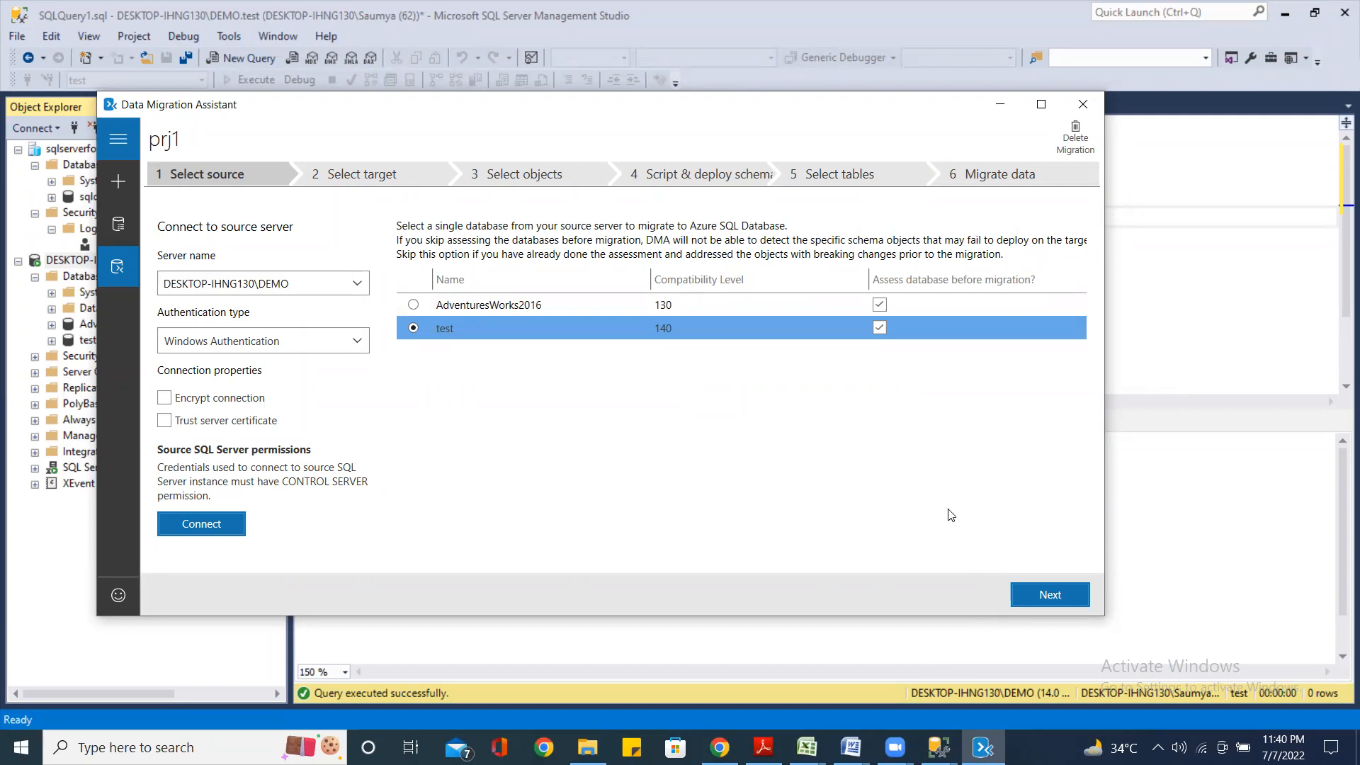
{"action": "left_click", "coordinate": [1046, 596]}
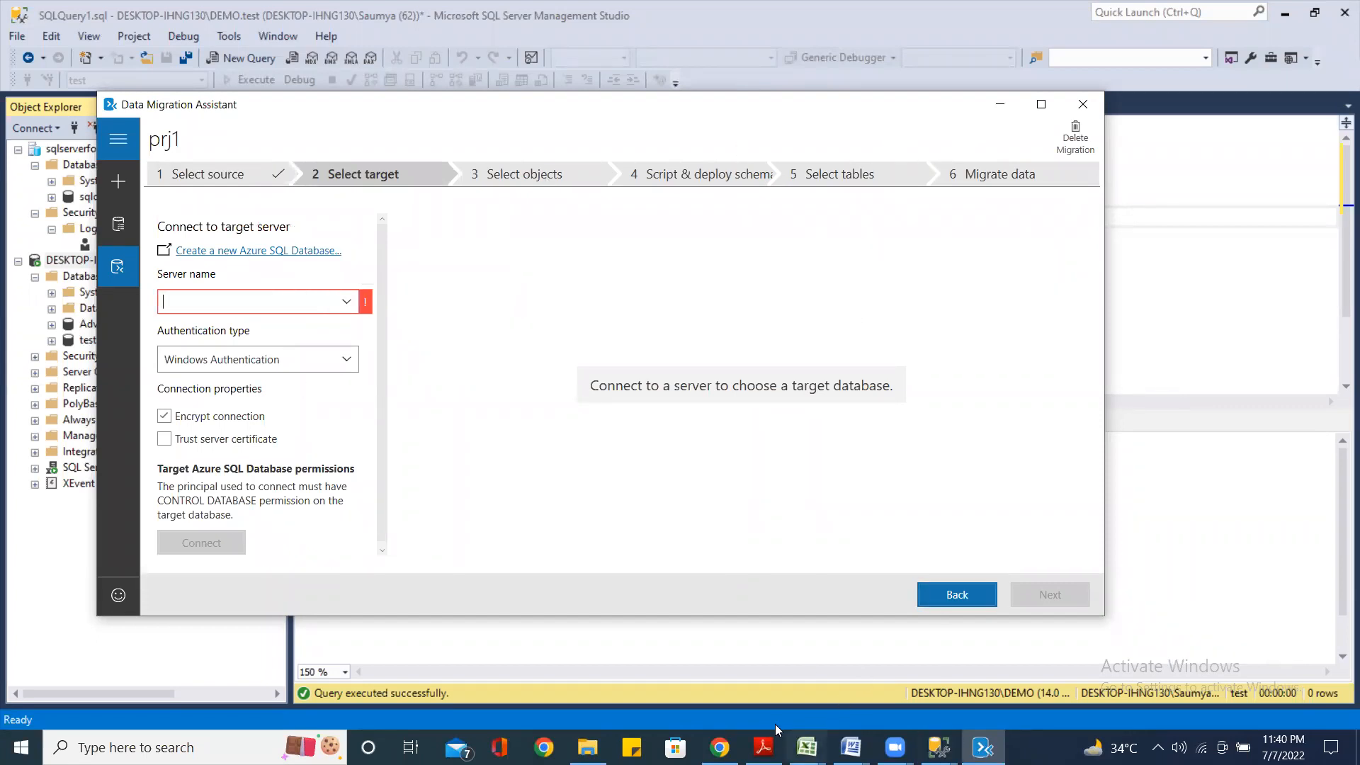
Copy the server name sqlserverforsingledatabases2022.database.windows.net from the Azure portal's sqldemodb overview, then return to the wizard
{"action": "left_click", "coordinate": [719, 747]}
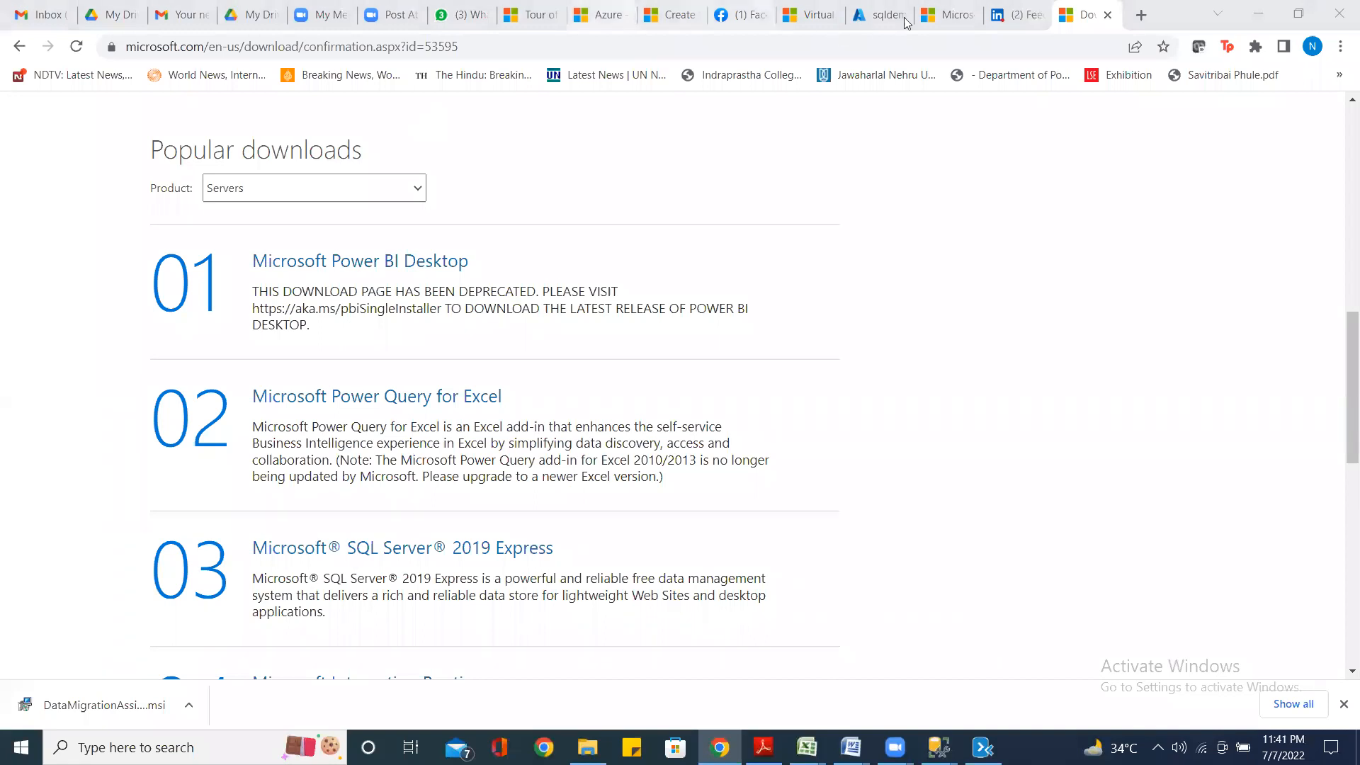
{"action": "left_click", "coordinate": [882, 15]}
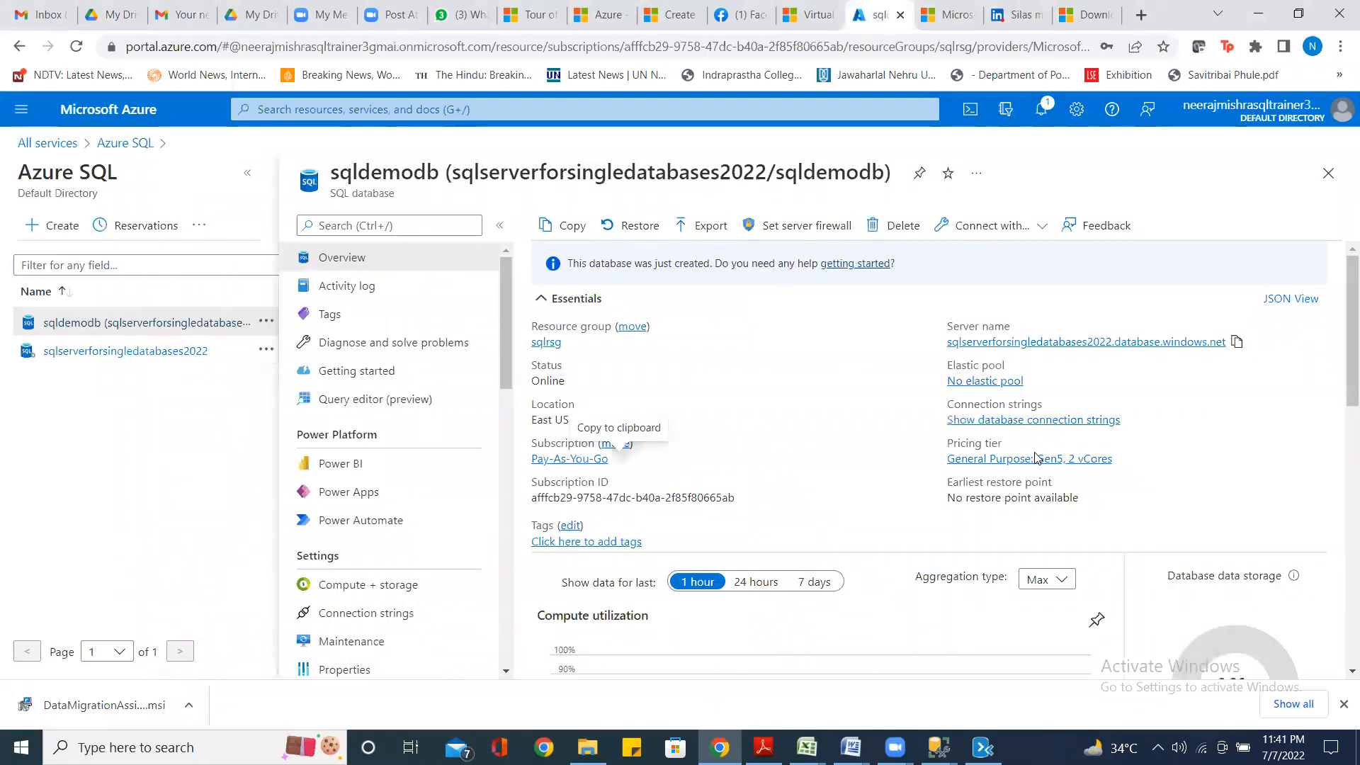
{"action": "left_click", "coordinate": [1235, 344]}
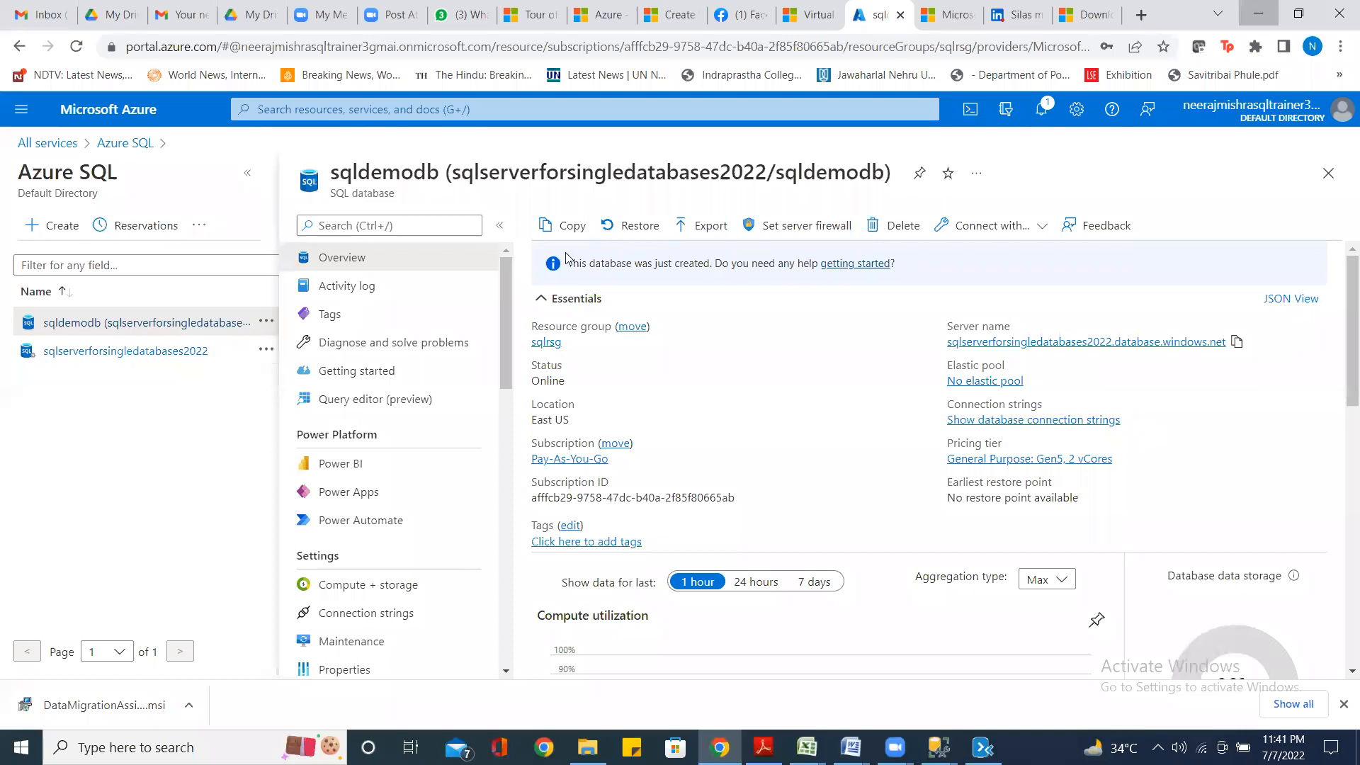
{"action": "left_click", "coordinate": [1265, 16]}
{"action": "right_click", "coordinate": [175, 297]}
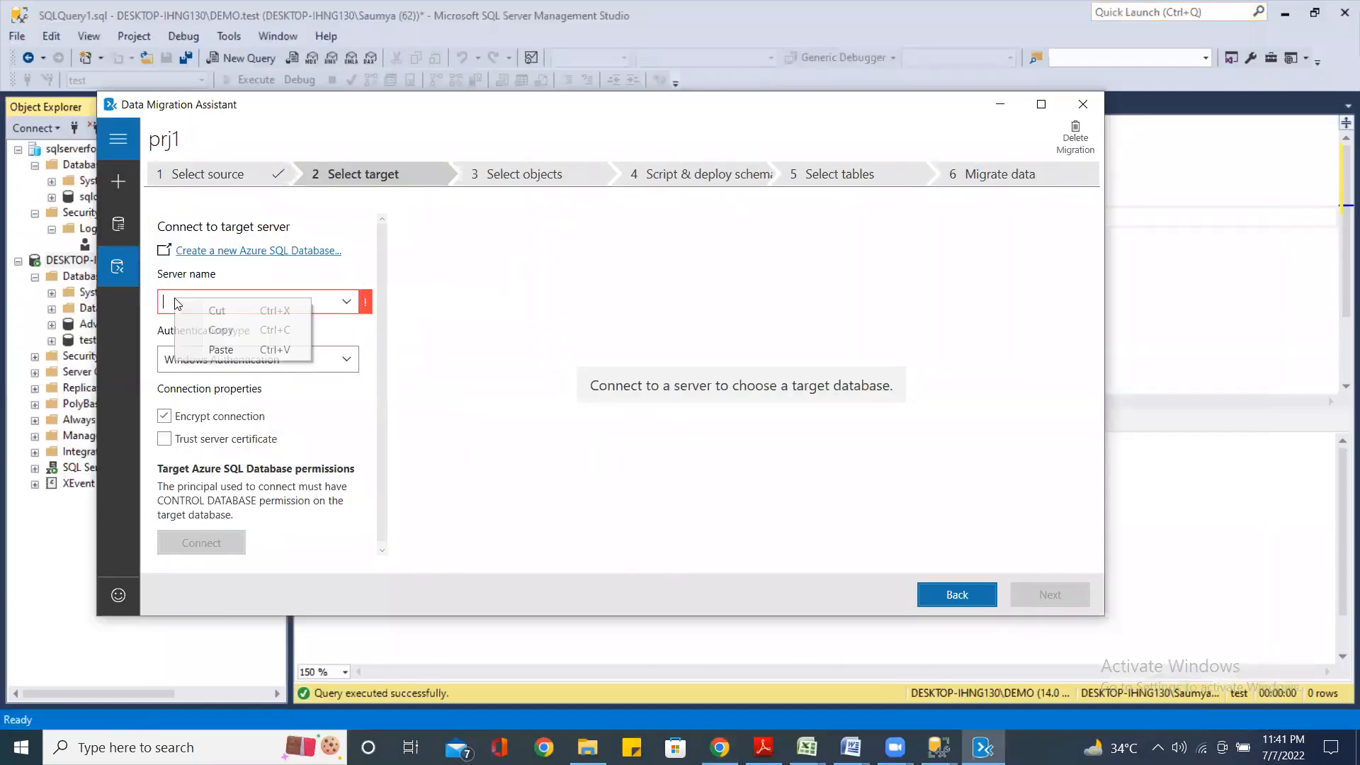
Paste the Azure server name as target, turn off Encrypt connection, and choose SQL Server Authentication
{"action": "left_click", "coordinate": [227, 351]}
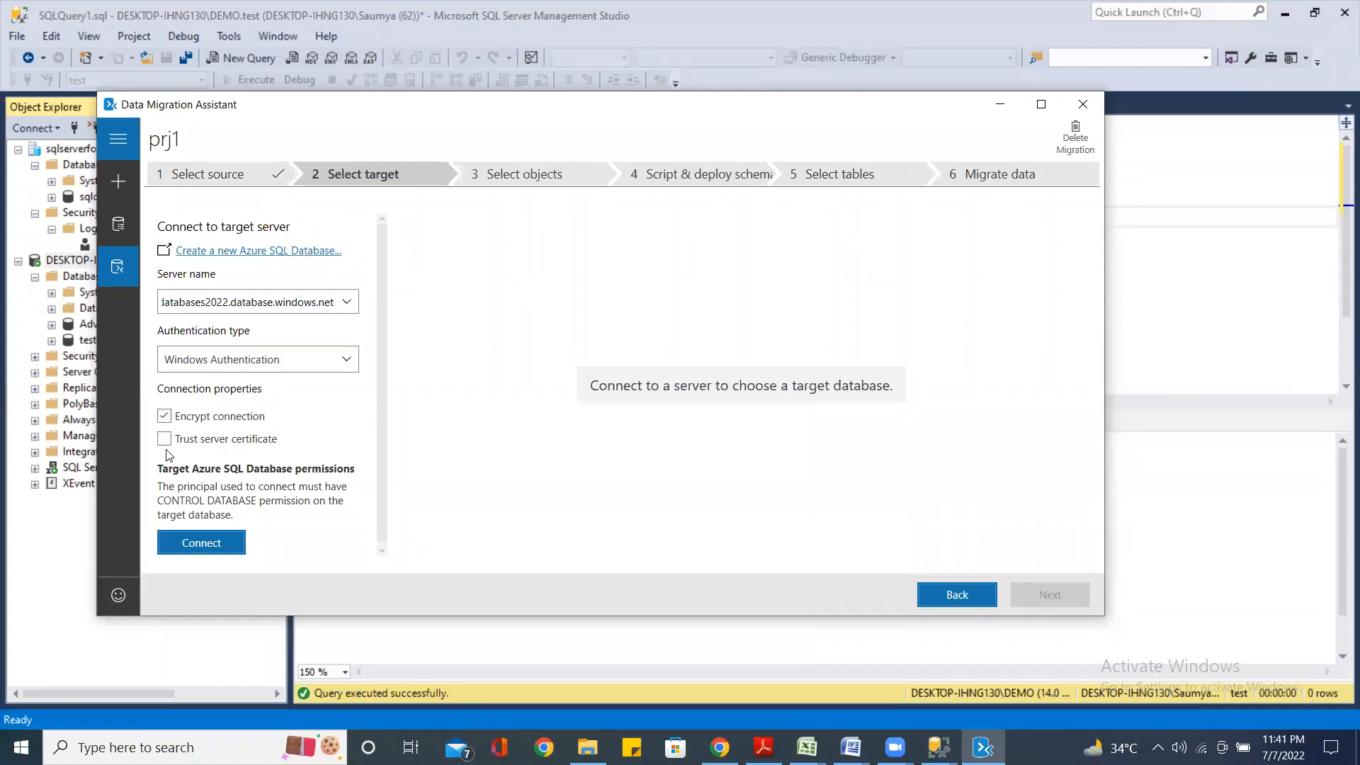
{"action": "left_click", "coordinate": [165, 417]}
{"action": "left_click", "coordinate": [347, 361]}
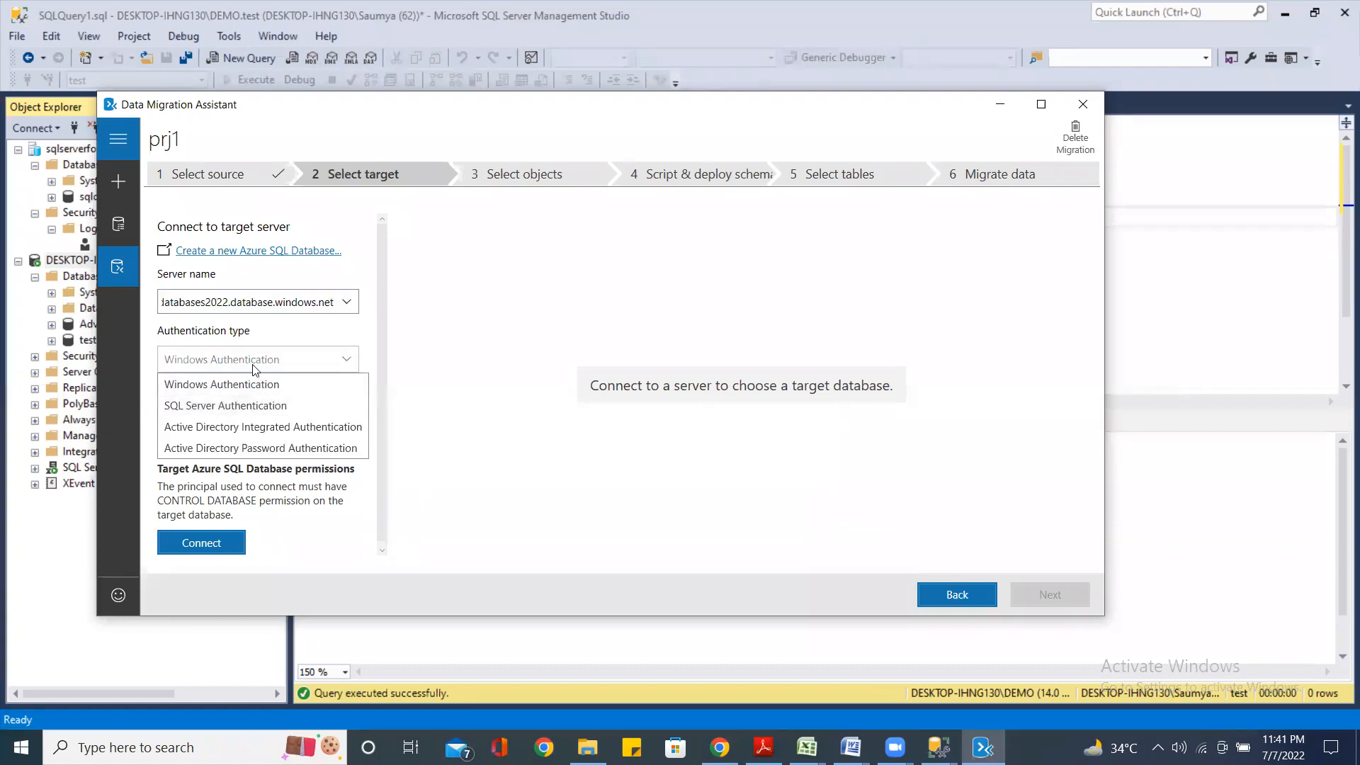
{"action": "left_click", "coordinate": [253, 409]}
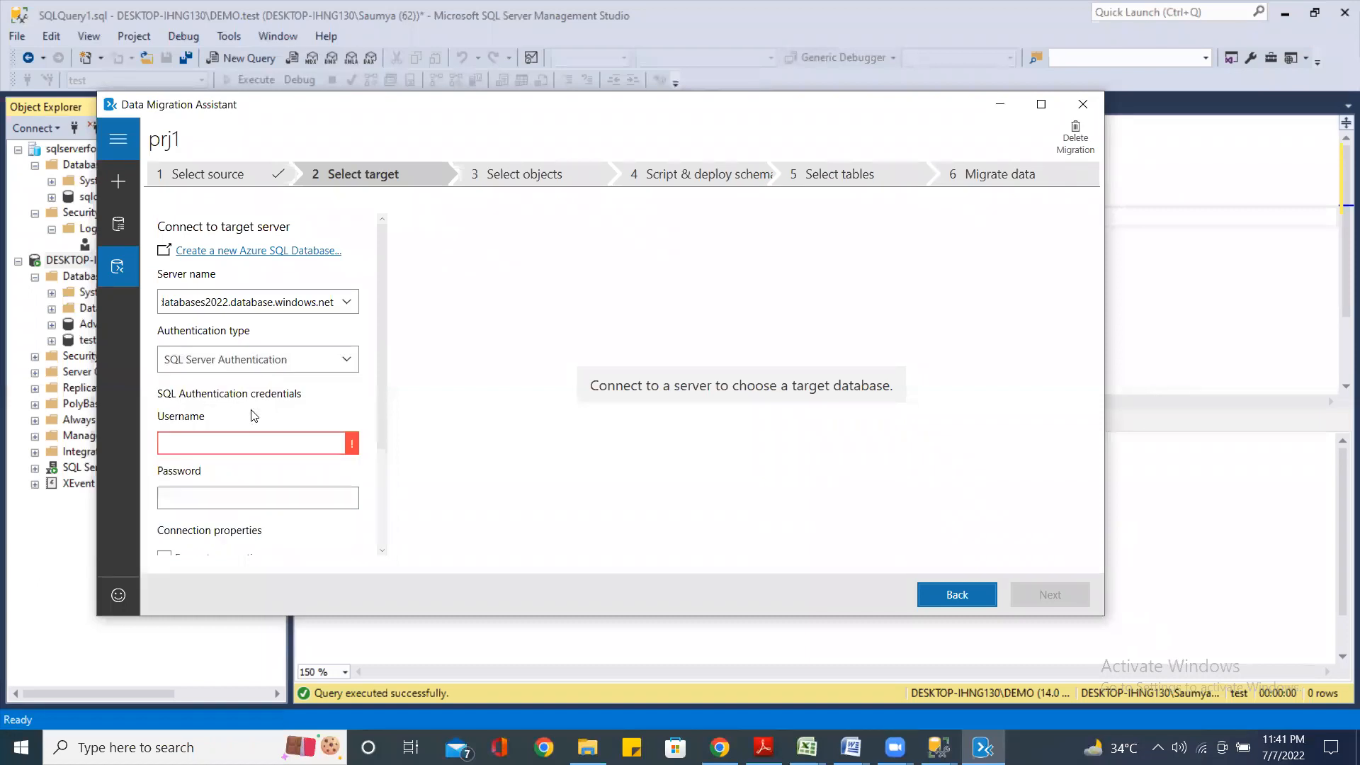
Enter the SQL login username and password, connect, and choose sqldemodb as the target database
{"action": "right_click", "coordinate": [218, 444]}
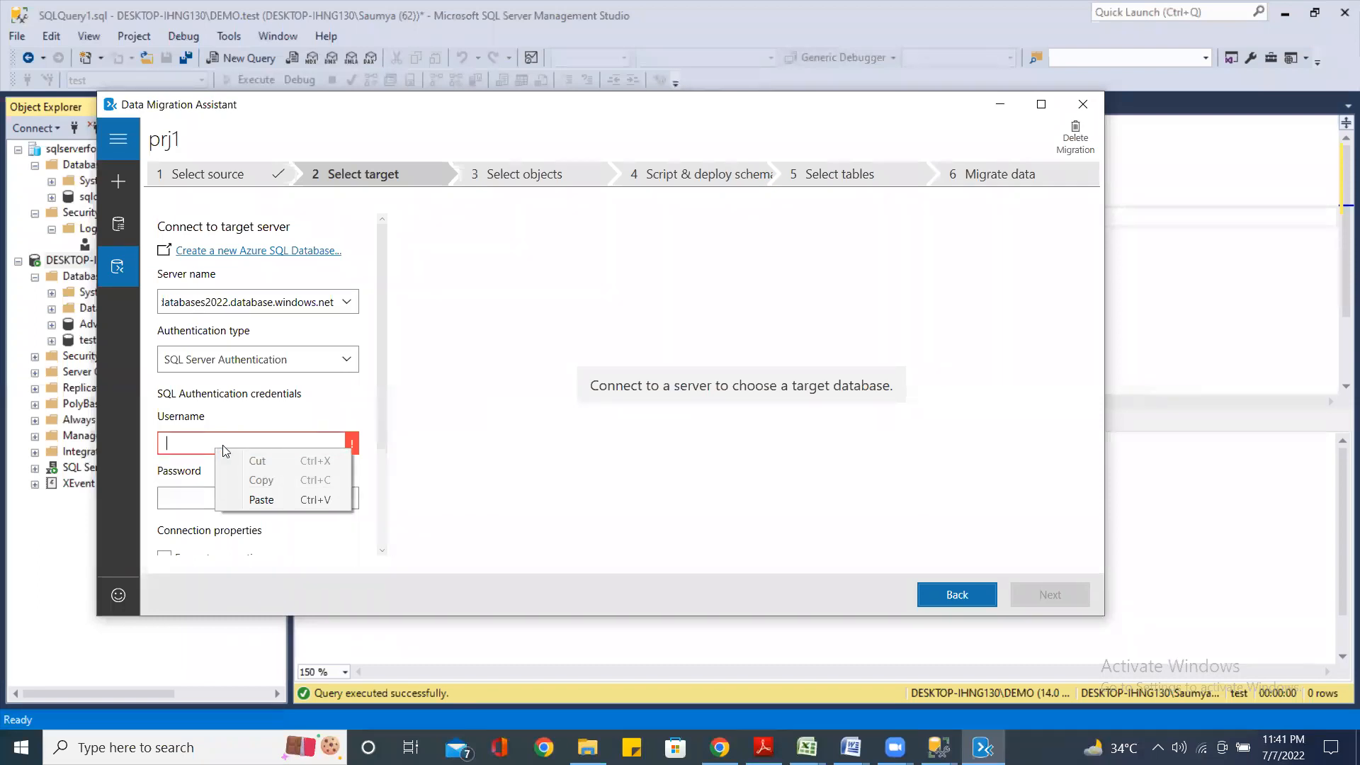
{"action": "left_click", "coordinate": [176, 445]}
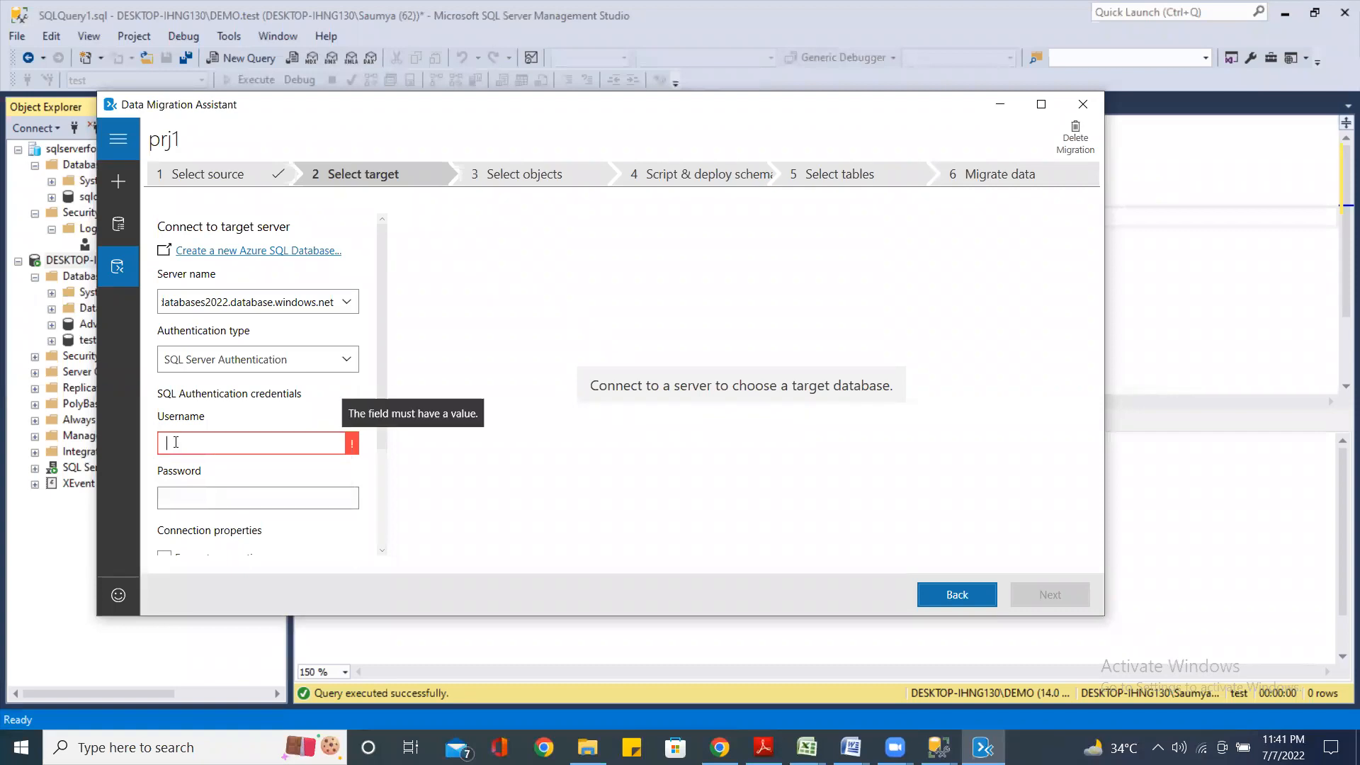
{"action": "type", "text": "sau"}
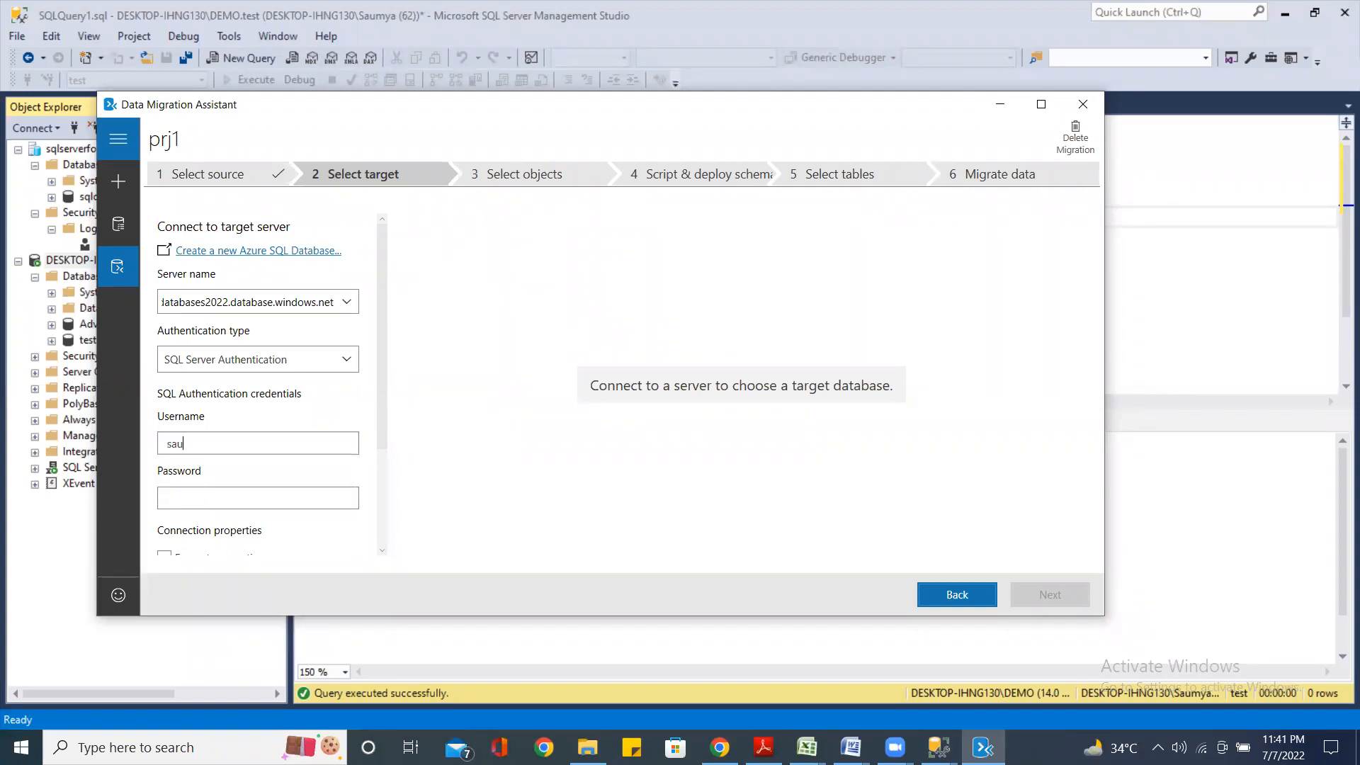
{"action": "type", "text": "mya"}
{"action": "key", "text": "Tab"}
{"action": "type", "text": "••••••"}
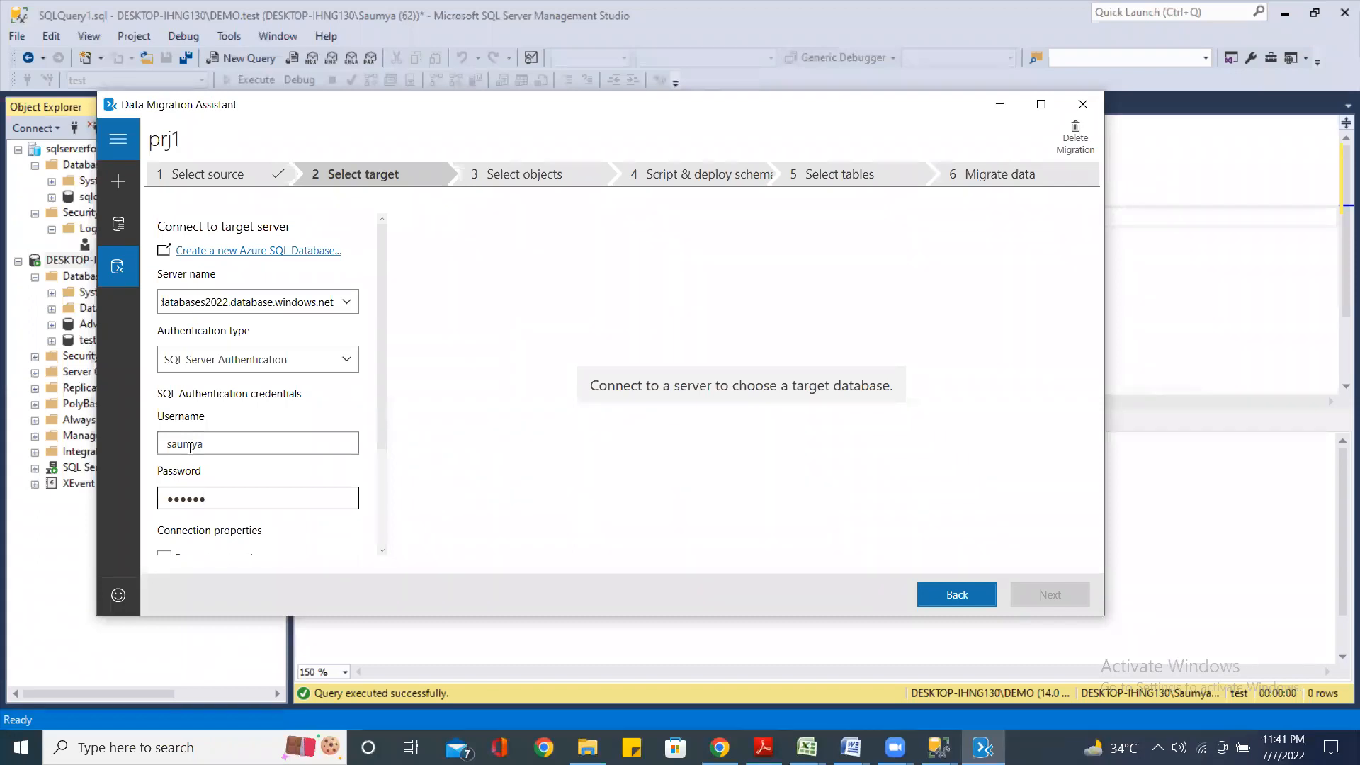
{"action": "type", "text": "••••"}
{"action": "left_click", "coordinate": [315, 549]}
{"action": "scroll", "coordinate": [360, 533], "scroll_direction": "down", "scroll_amount": 3}
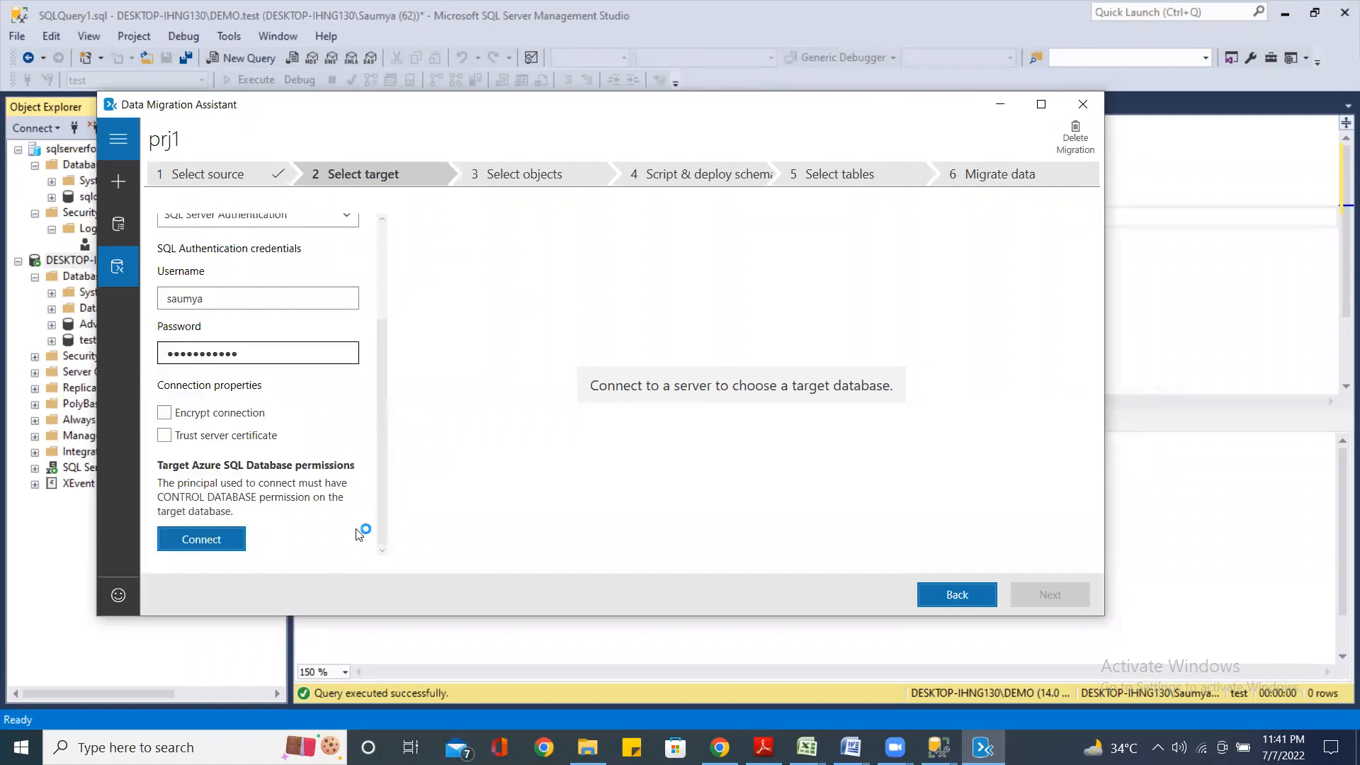
{"action": "left_click", "coordinate": [207, 547]}
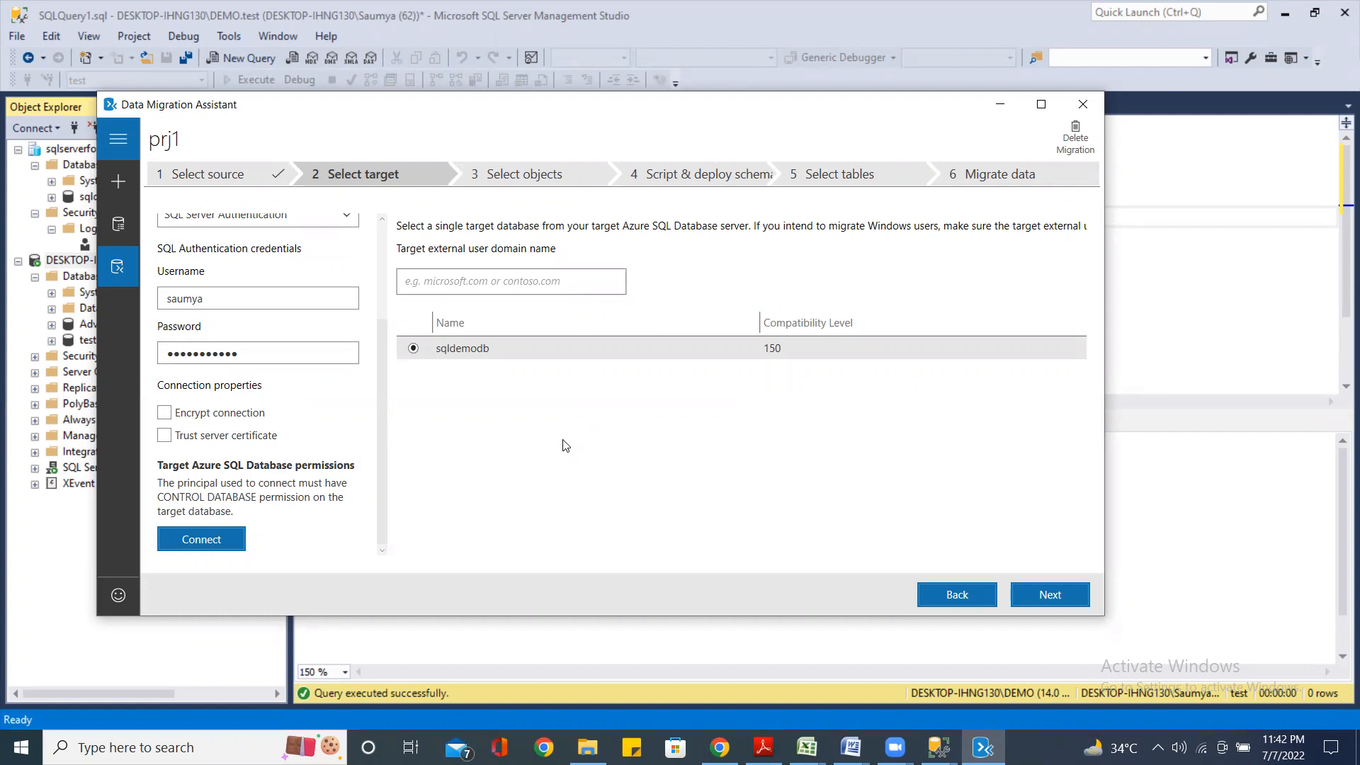
{"action": "left_click", "coordinate": [785, 349]}
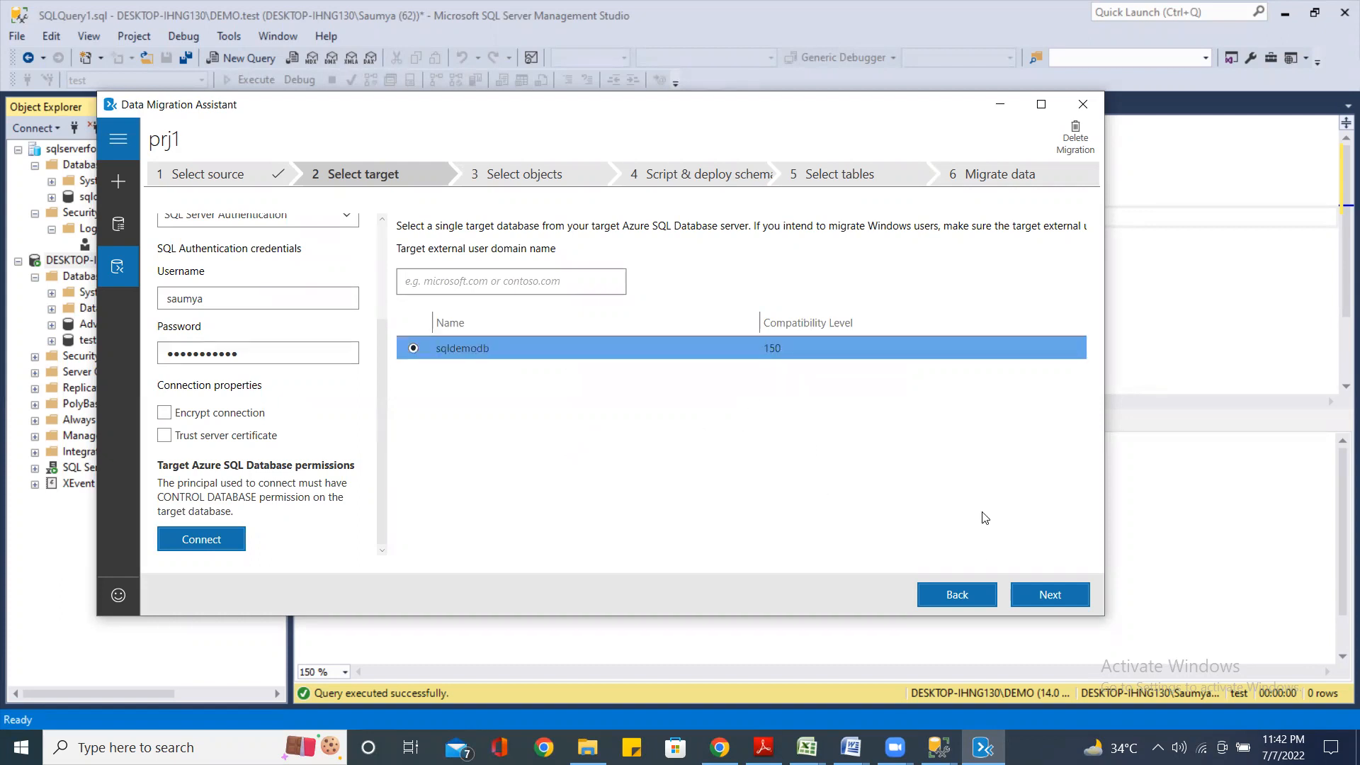
Continue to object selection and generate the schema deployment script for table [dbo].[t1]
{"action": "left_click", "coordinate": [1053, 596]}
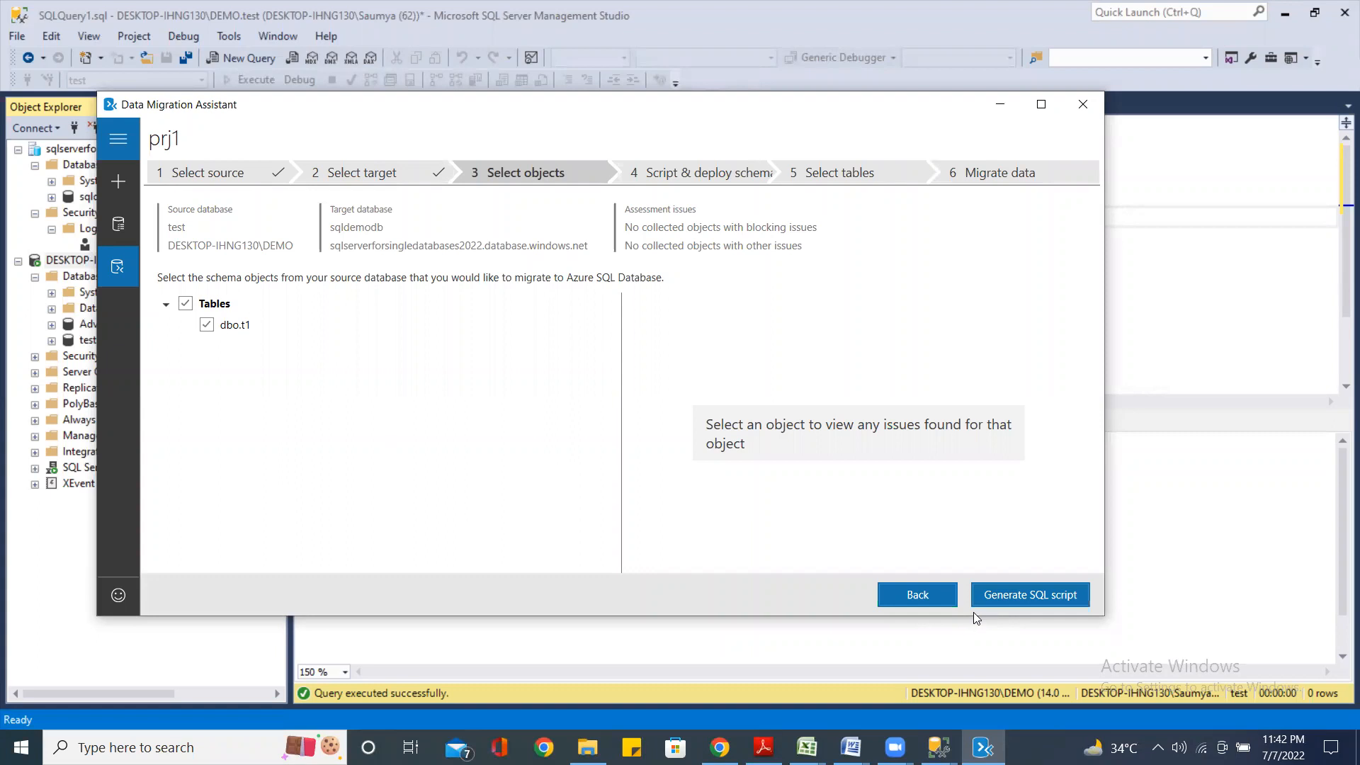
{"action": "left_click", "coordinate": [1038, 597]}
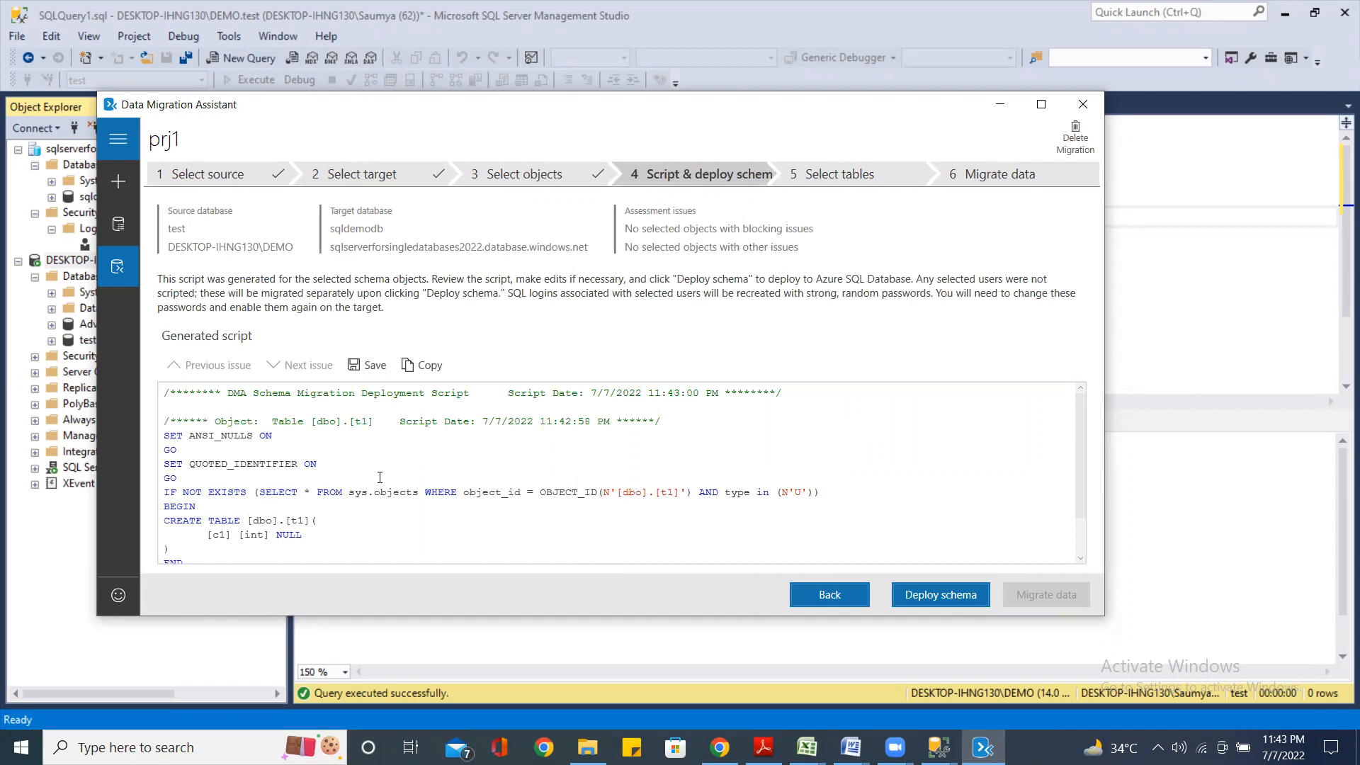
Review the t1 script, deploy the schema to sqldemodb with 0 errors, and proceed to data migration
{"action": "scroll", "coordinate": [379, 477], "scroll_direction": "down", "scroll_amount": 1}
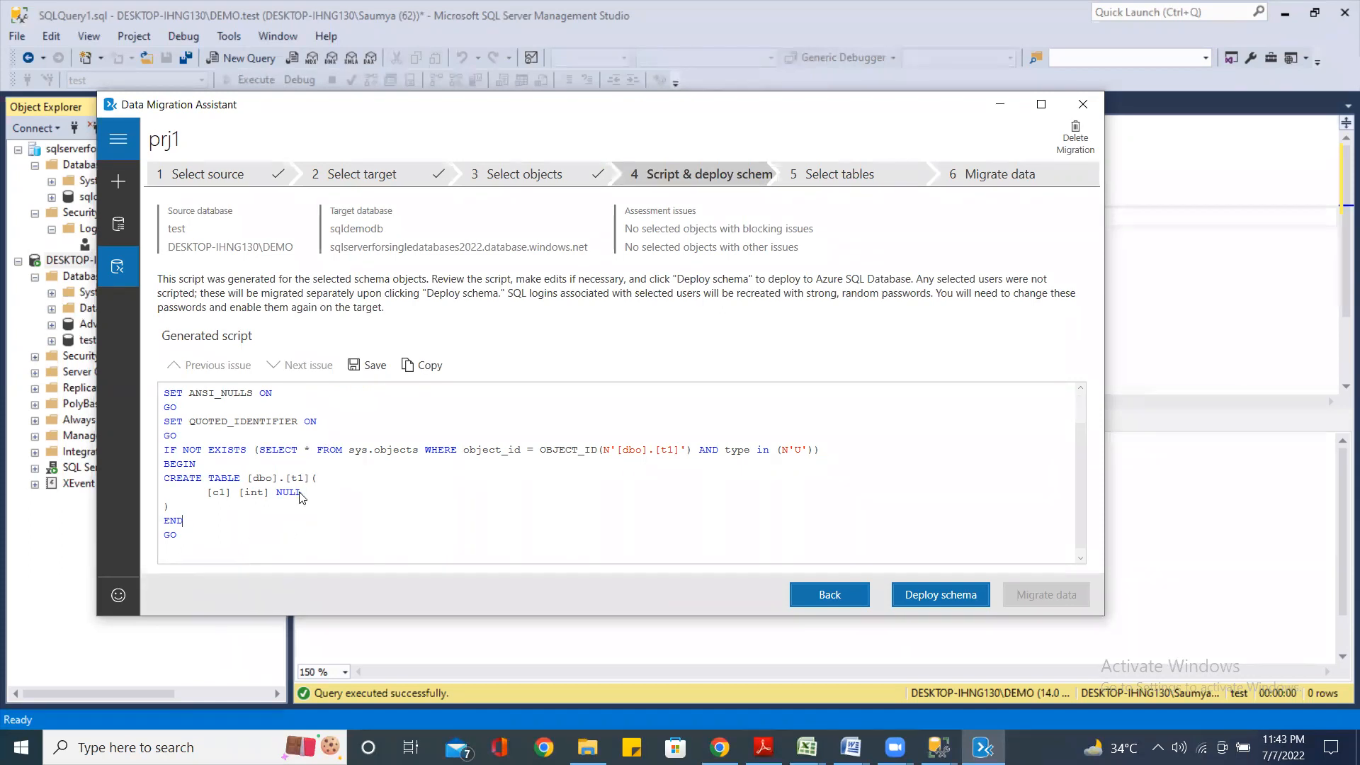
{"action": "left_click", "coordinate": [953, 595]}
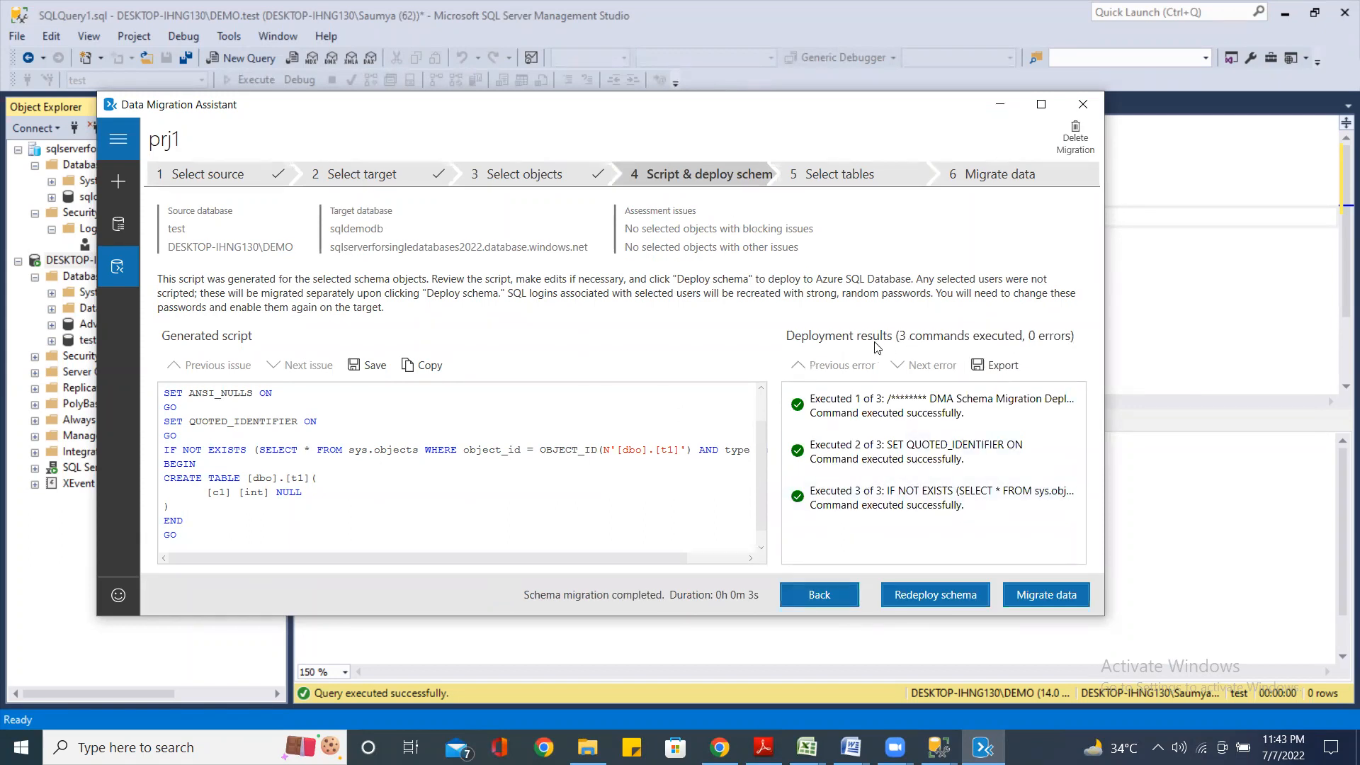
{"action": "left_click", "coordinate": [1038, 599]}
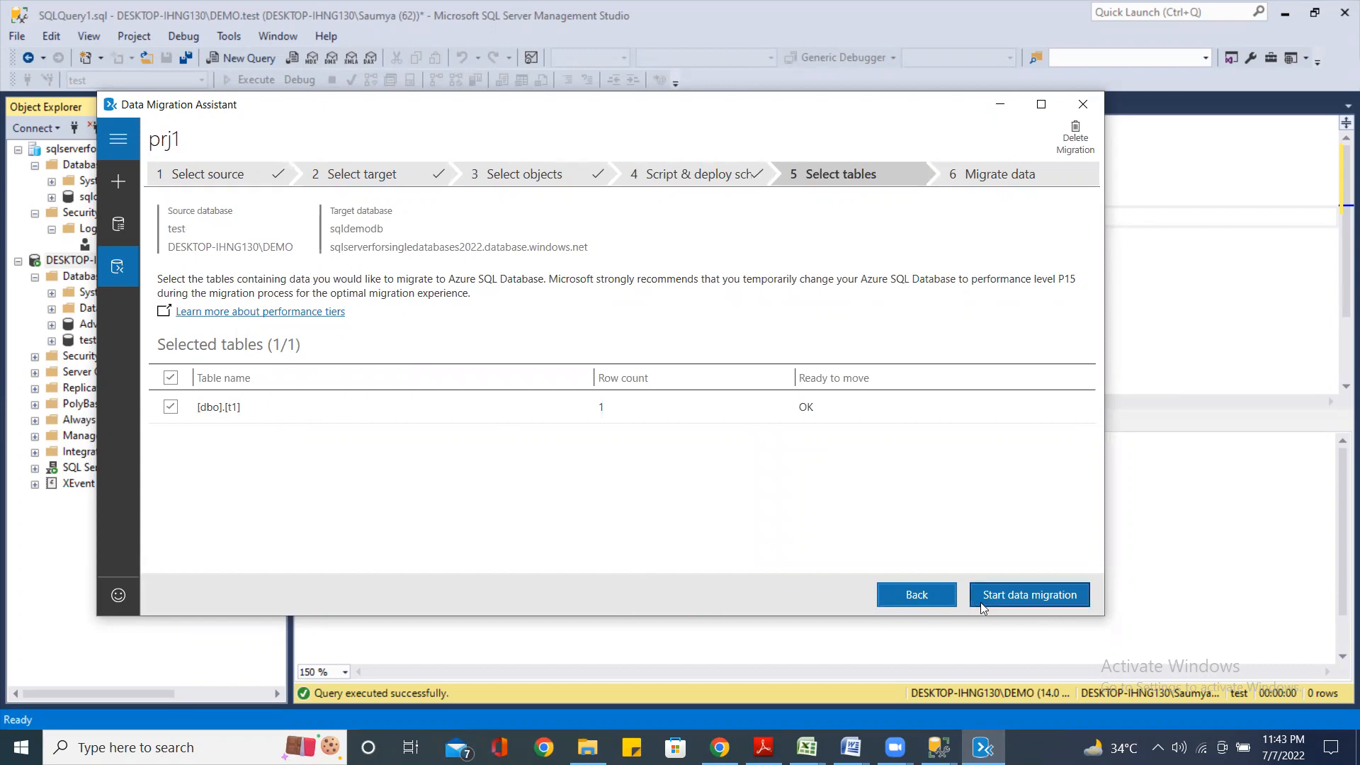
Migrate [dbo].[t1]'s 1 row into sqldemodb, then minimize the assistant to return to Management Studio
{"action": "left_click", "coordinate": [1026, 595]}
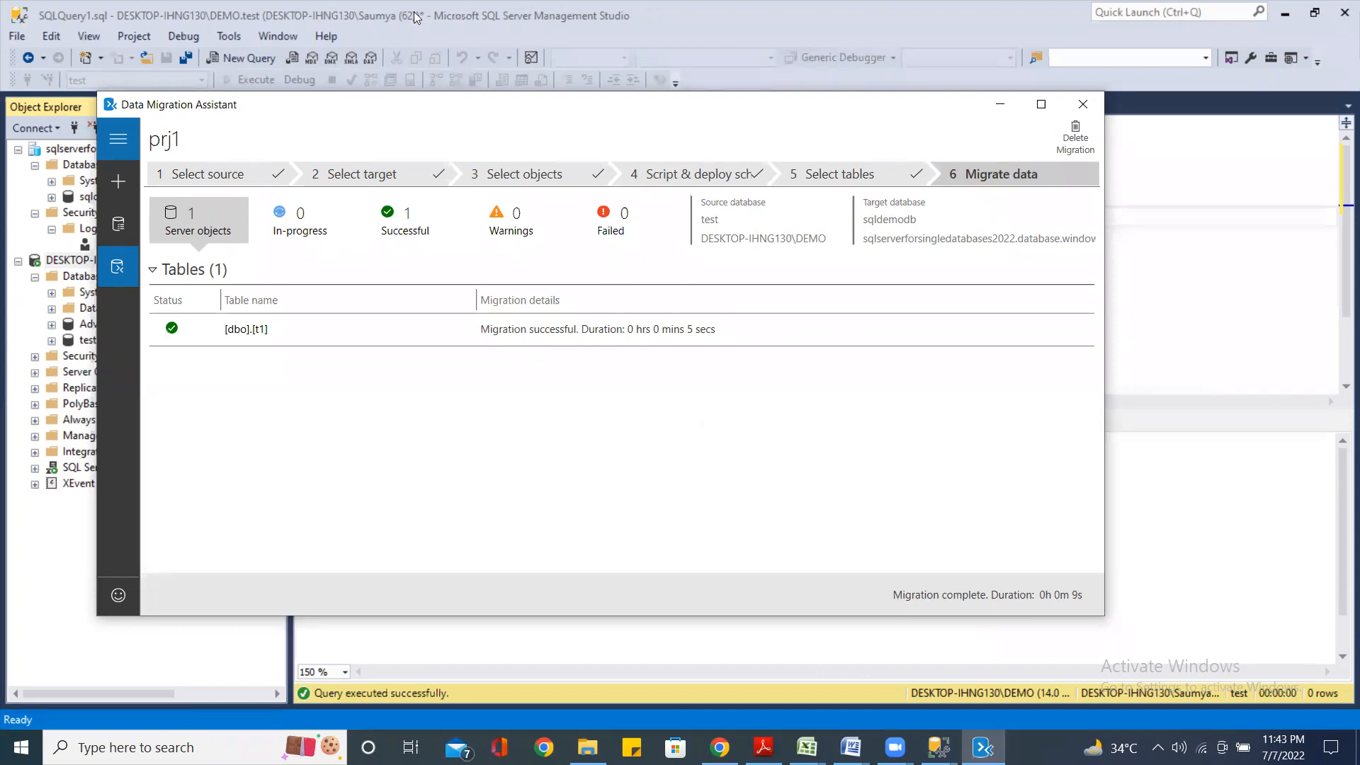
{"action": "left_click", "coordinate": [999, 104]}
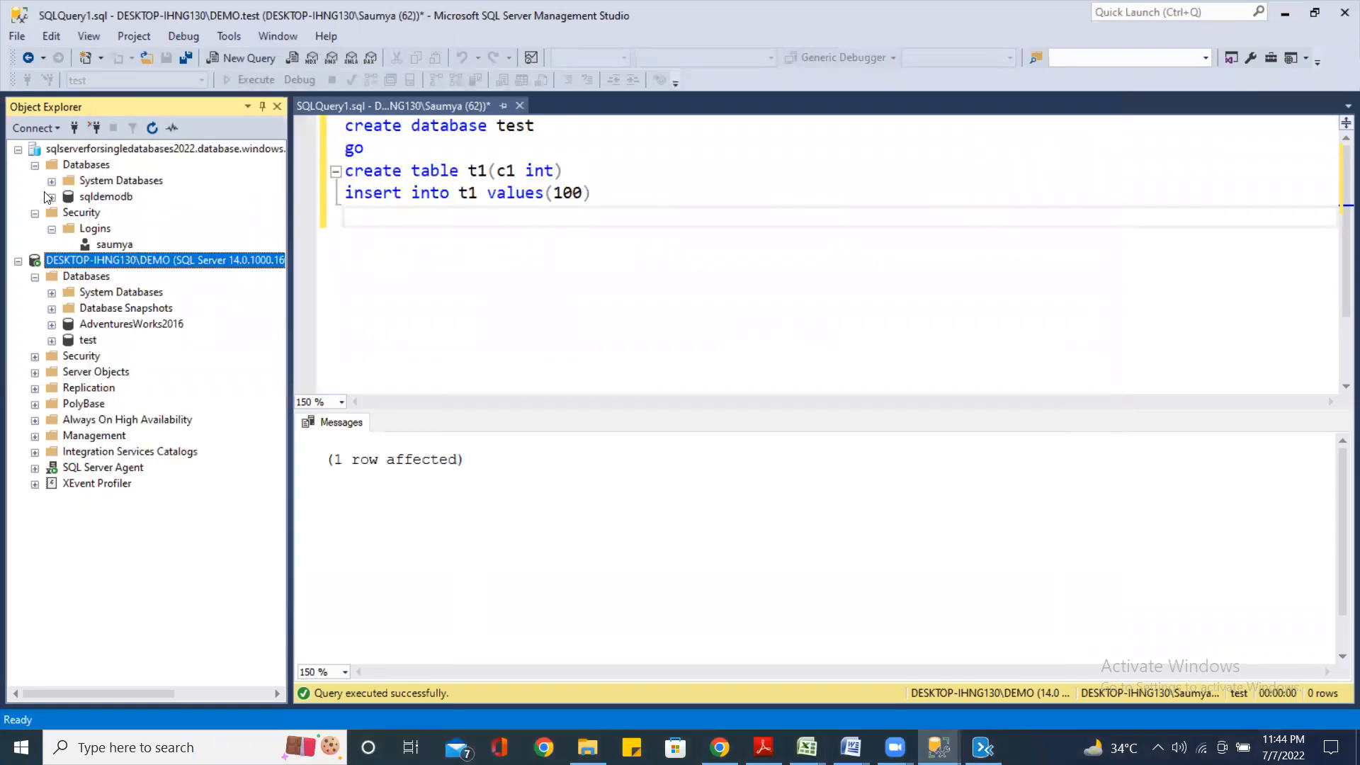
Refresh sqldemodb, expand its Tables folder, and run Select Top 1000 Rows on dbo.t1, returning c1 = 100
{"action": "left_click", "coordinate": [97, 201]}
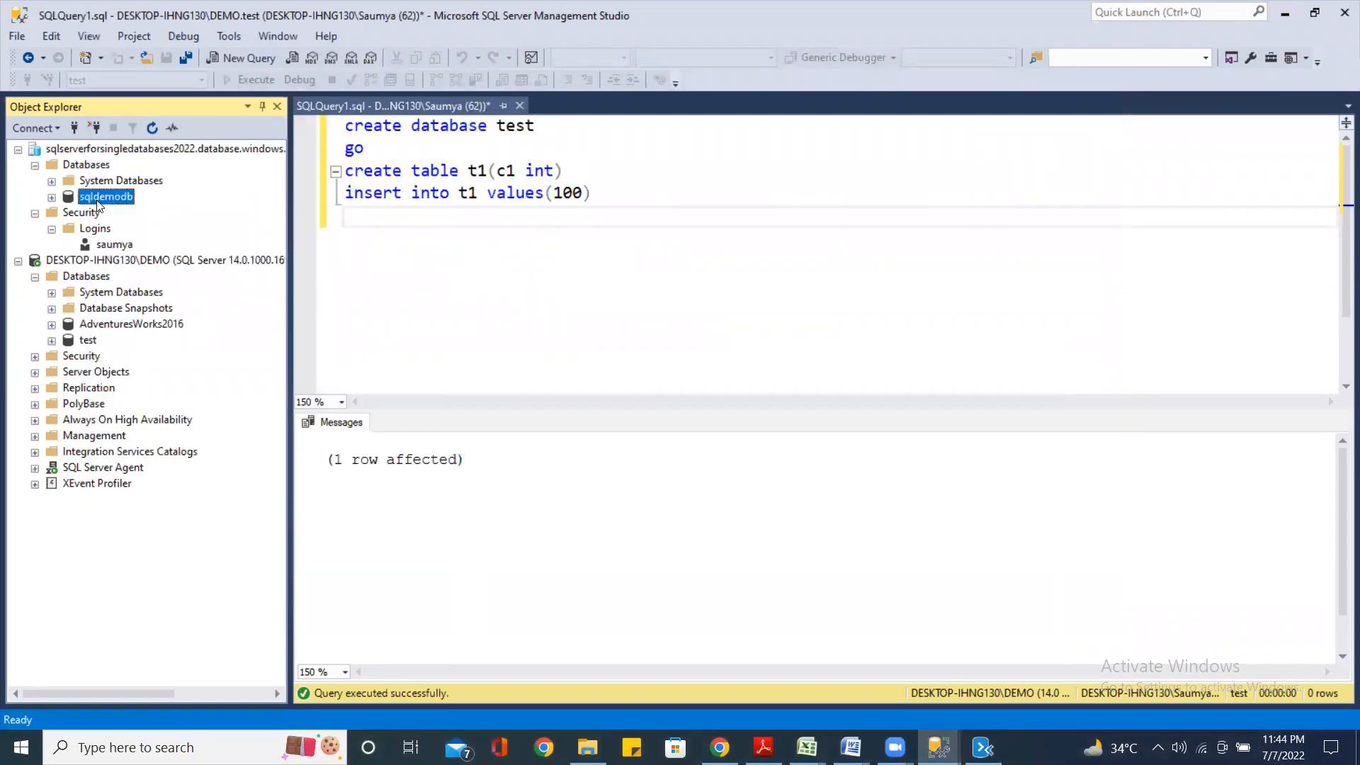
{"action": "right_click", "coordinate": [99, 205]}
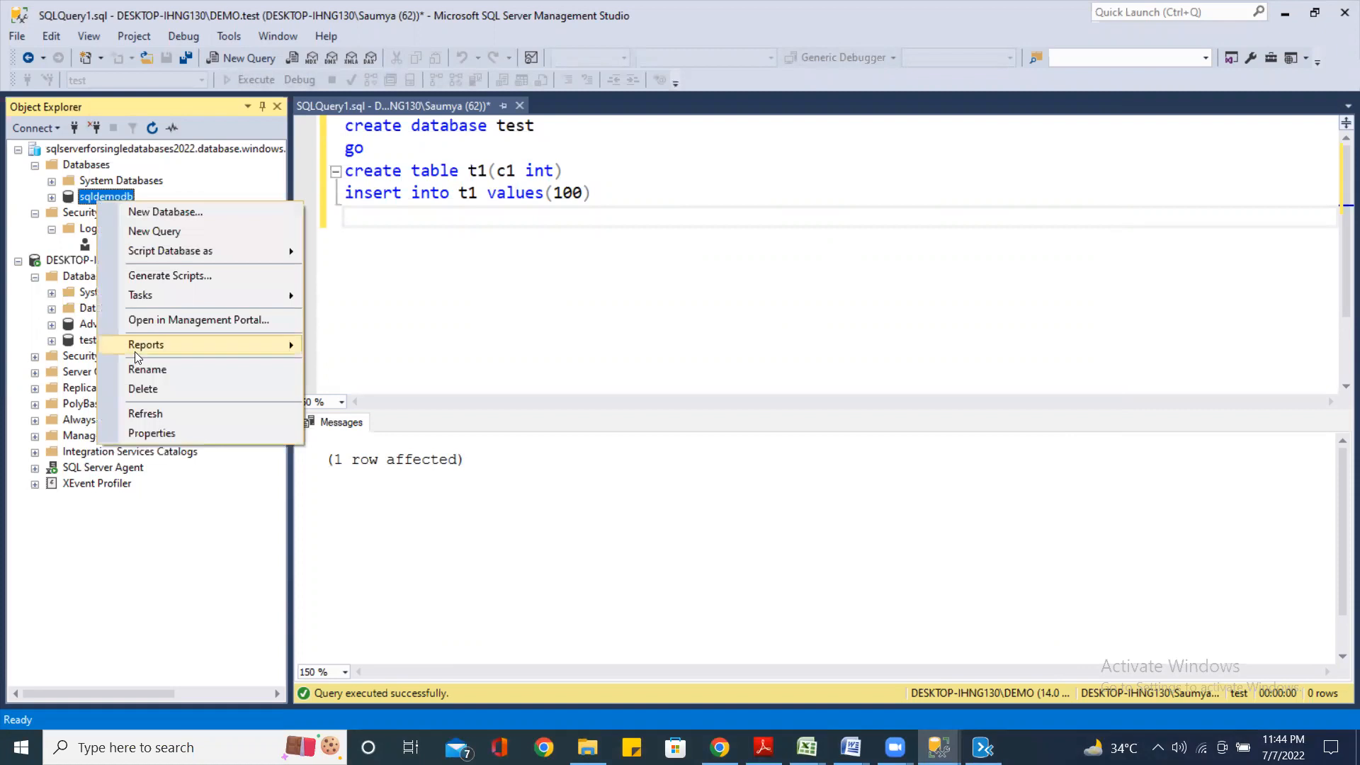
{"action": "left_click", "coordinate": [145, 413]}
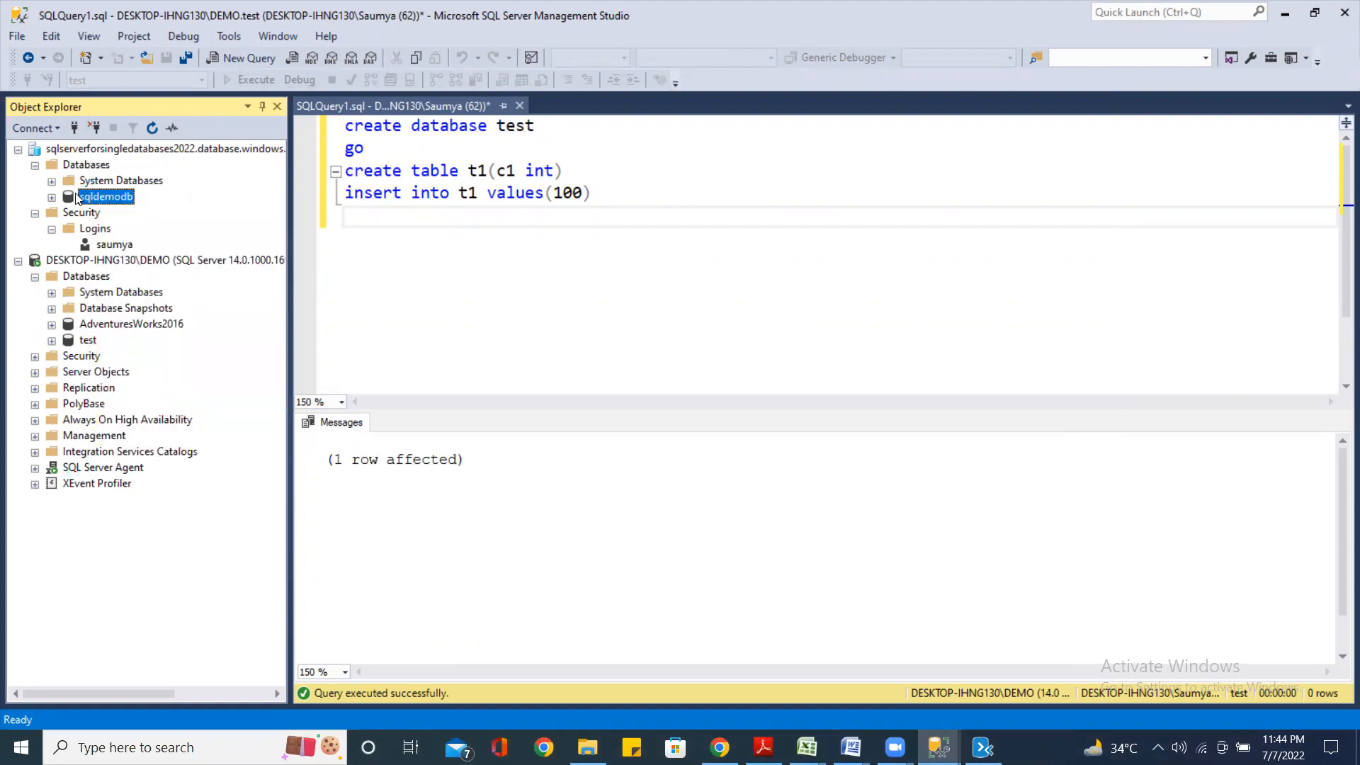
{"action": "left_click", "coordinate": [51, 198]}
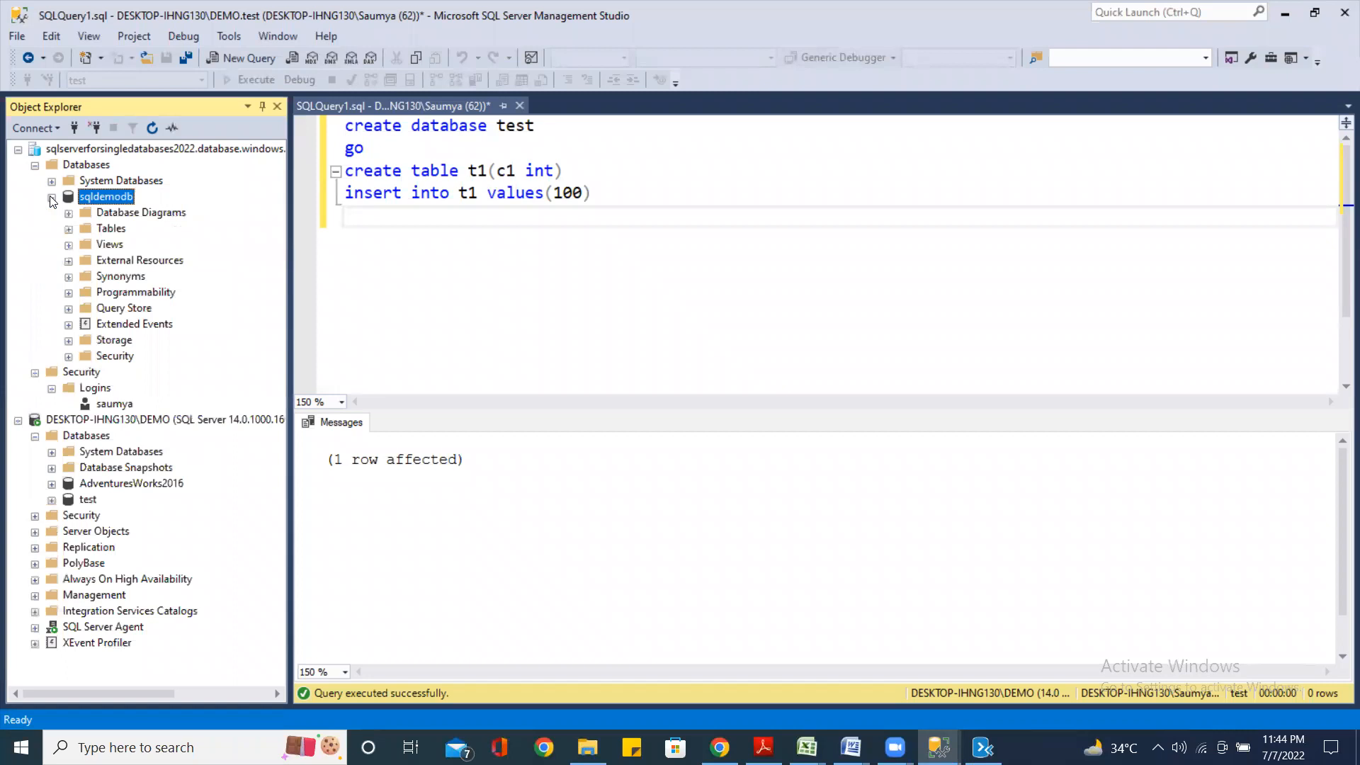
{"action": "left_click", "coordinate": [69, 229]}
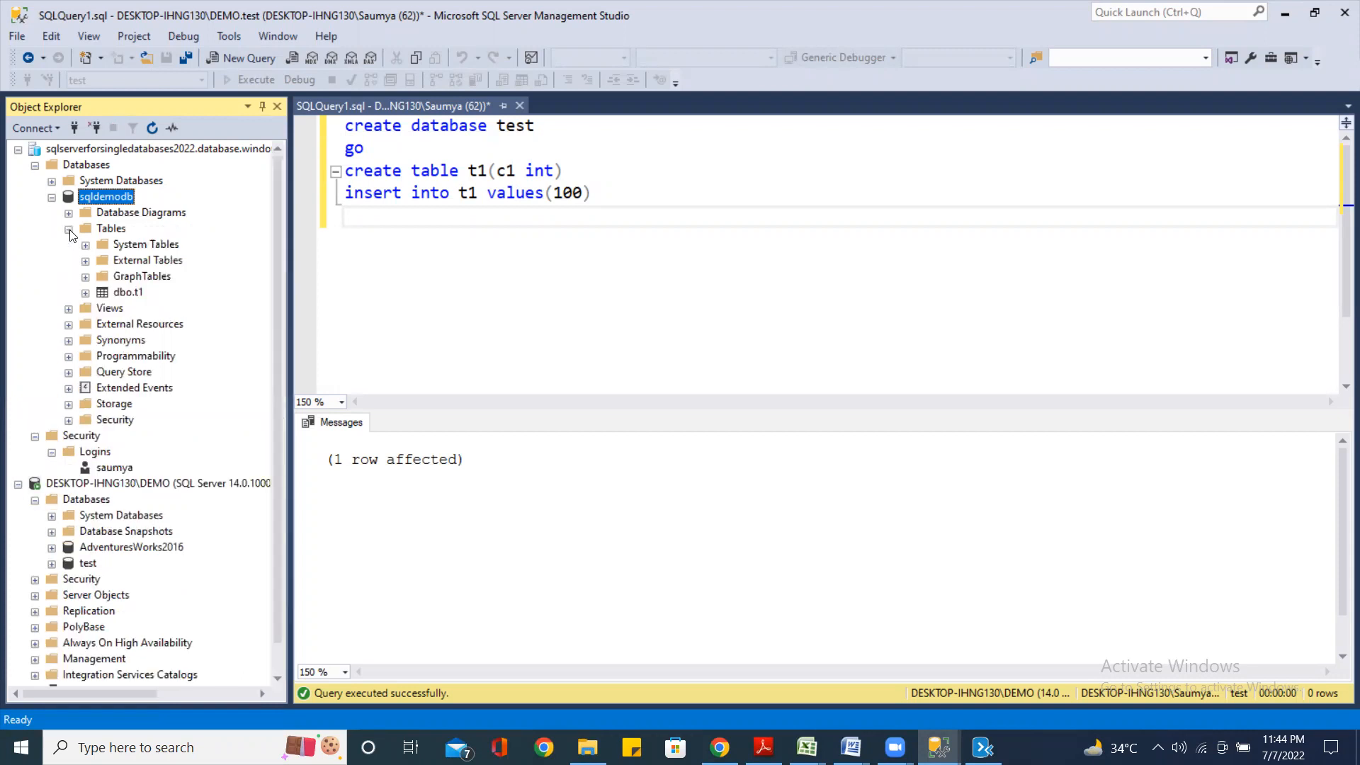
{"action": "left_click", "coordinate": [131, 293]}
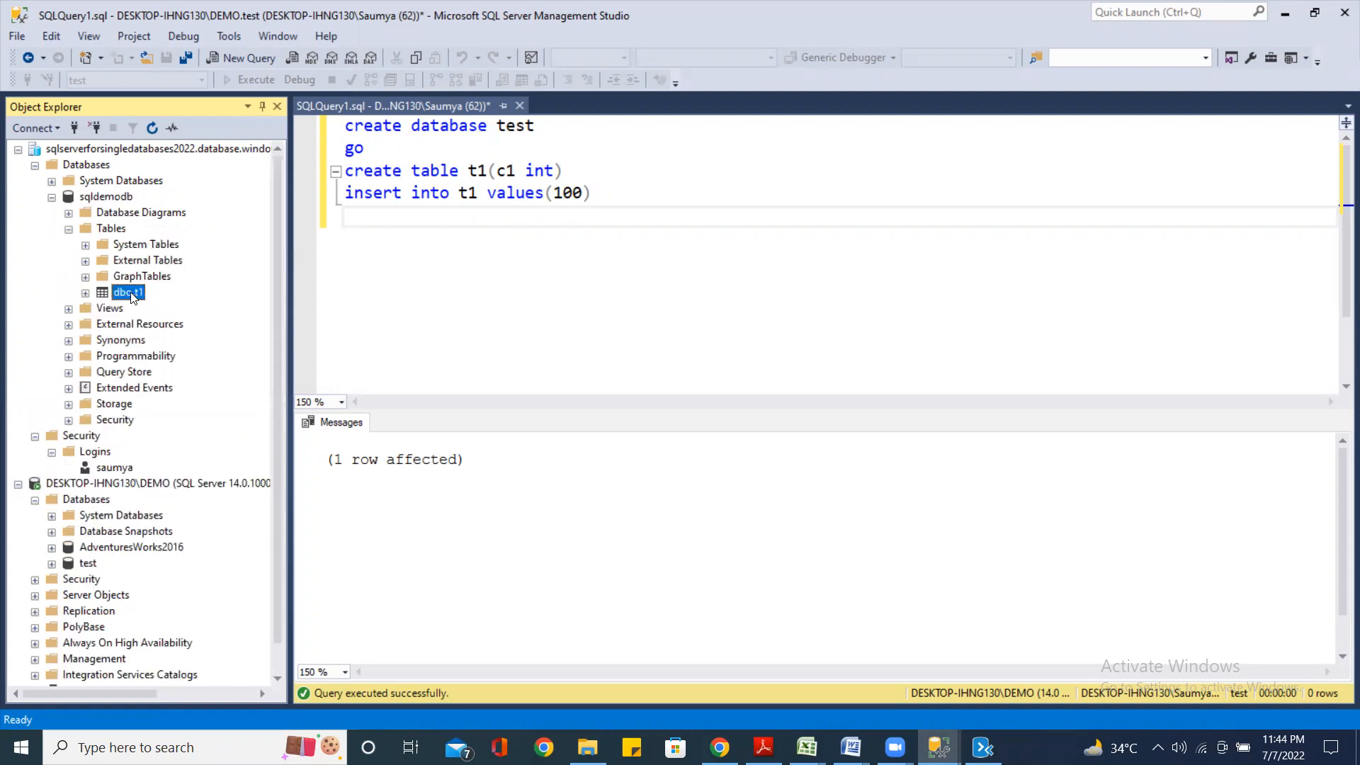
{"action": "right_click", "coordinate": [131, 297]}
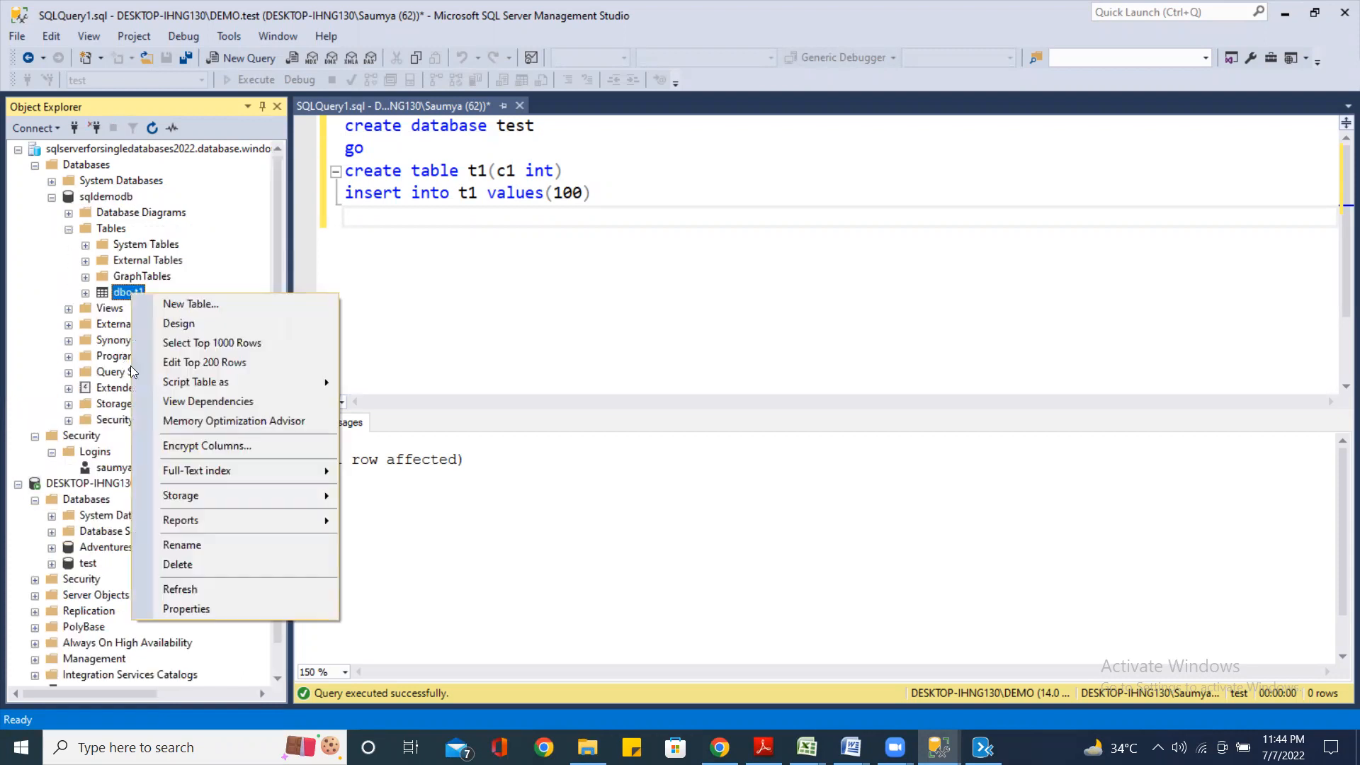
{"action": "left_click", "coordinate": [216, 342]}
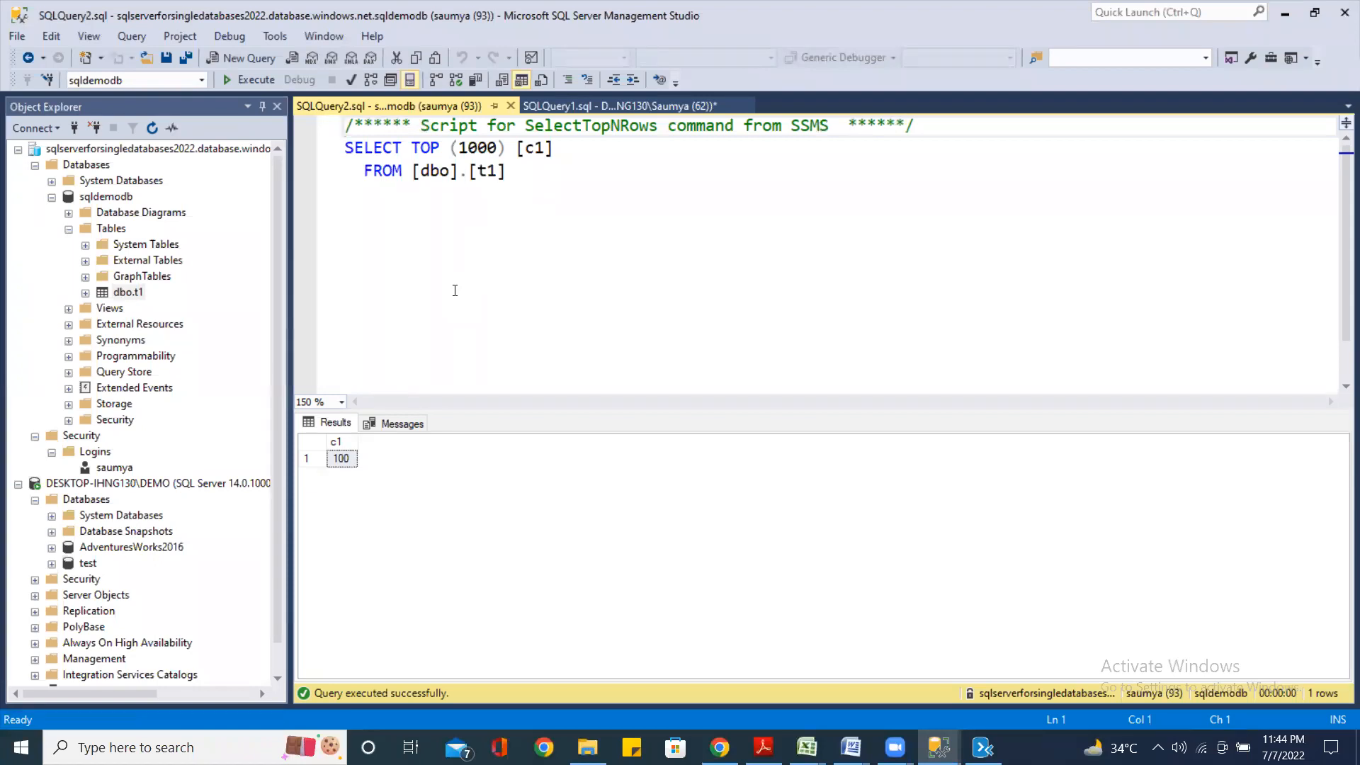
{"action": "left_click", "coordinate": [455, 291]}
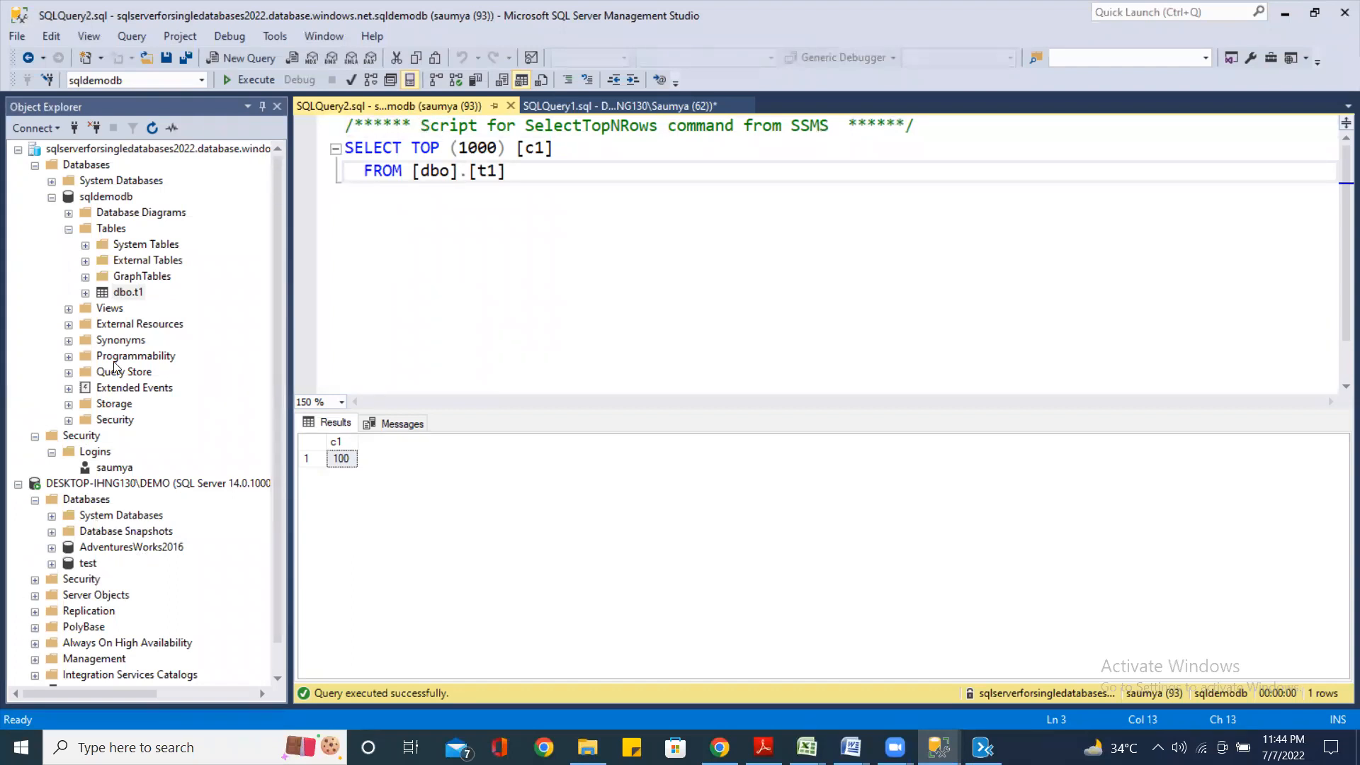
{"action": "left_click", "coordinate": [524, 252]}
Type the contact phone number two lines below the SELECT TOP (1000) query, copy it, then switch windows
{"action": "key", "text": "Return"}
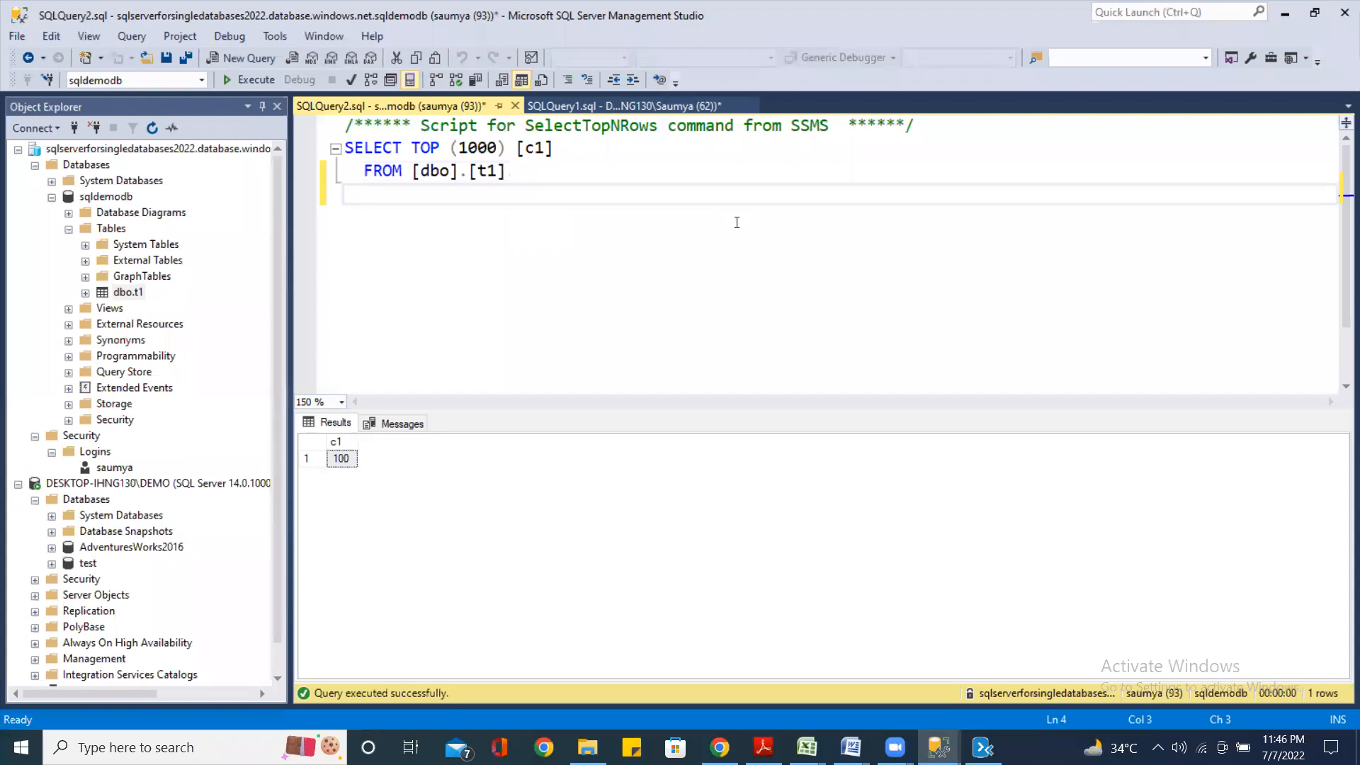
{"action": "key", "text": "Return"}
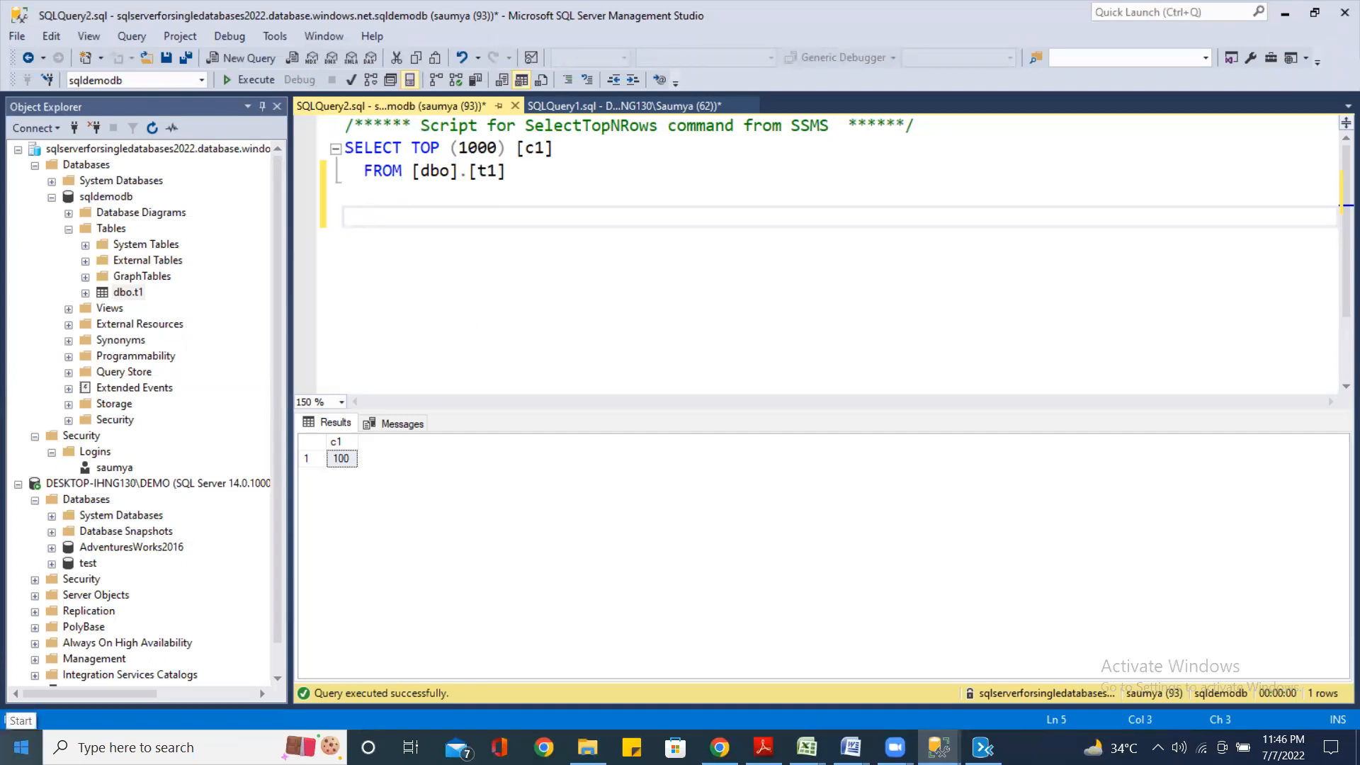
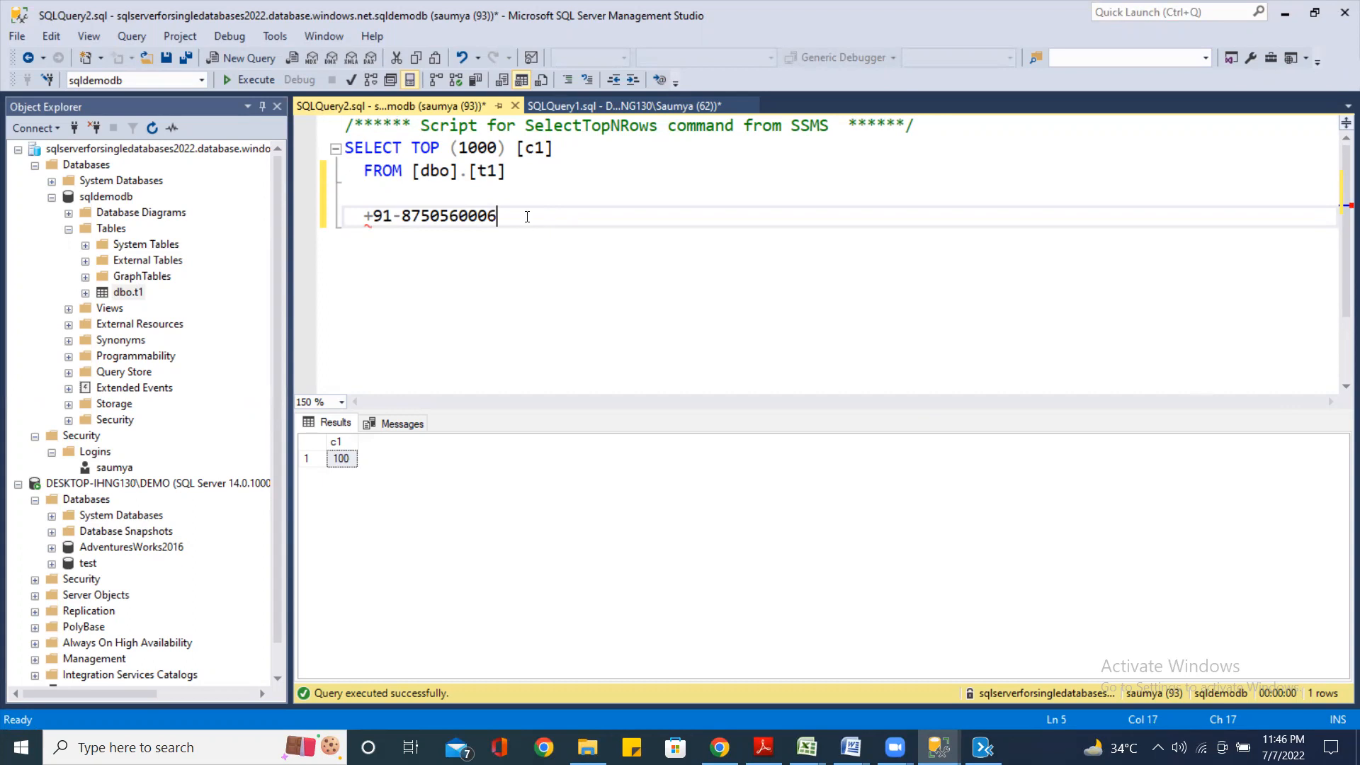
{"action": "left_click_drag", "start_coordinate": [525, 212], "coordinate": [345, 217]}
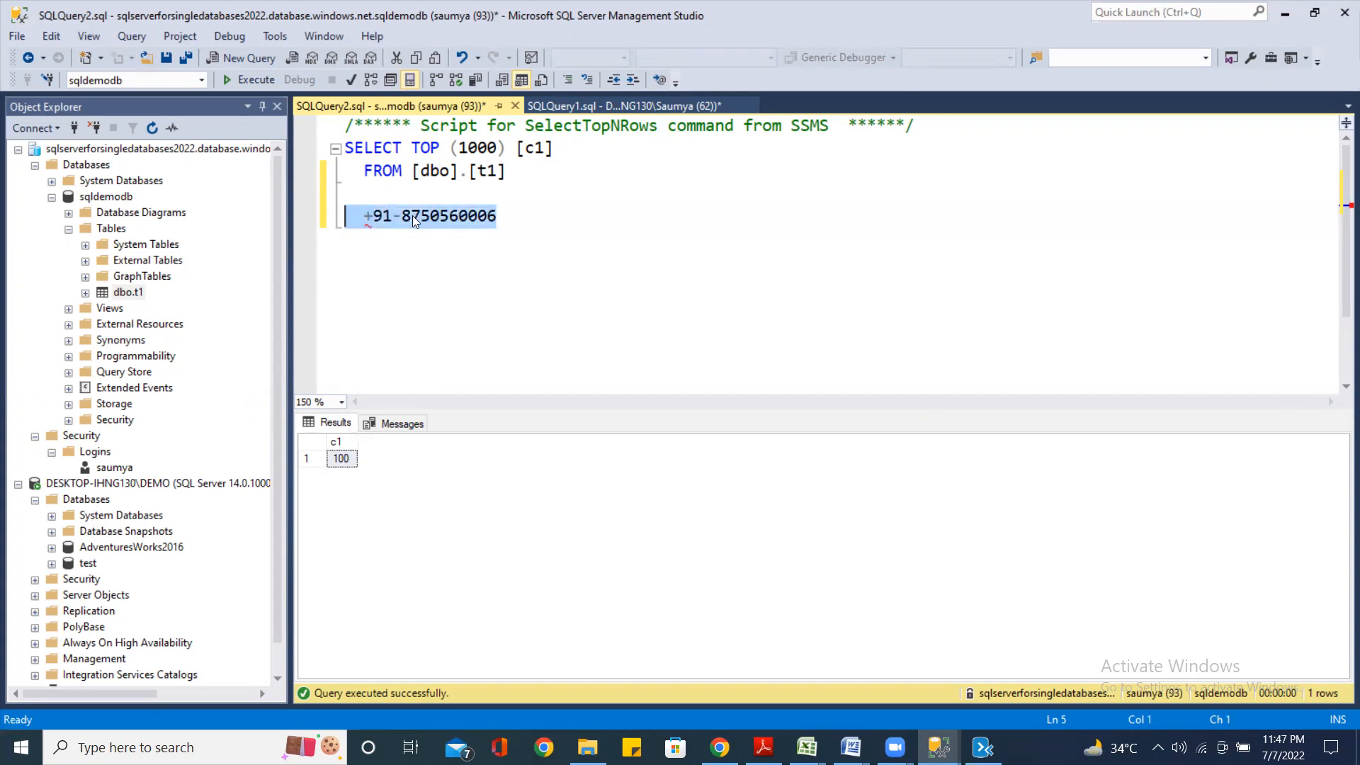
{"action": "right_click", "coordinate": [434, 205]}
{"action": "left_click", "coordinate": [473, 248]}
{"action": "key", "text": "alt+Tab"}
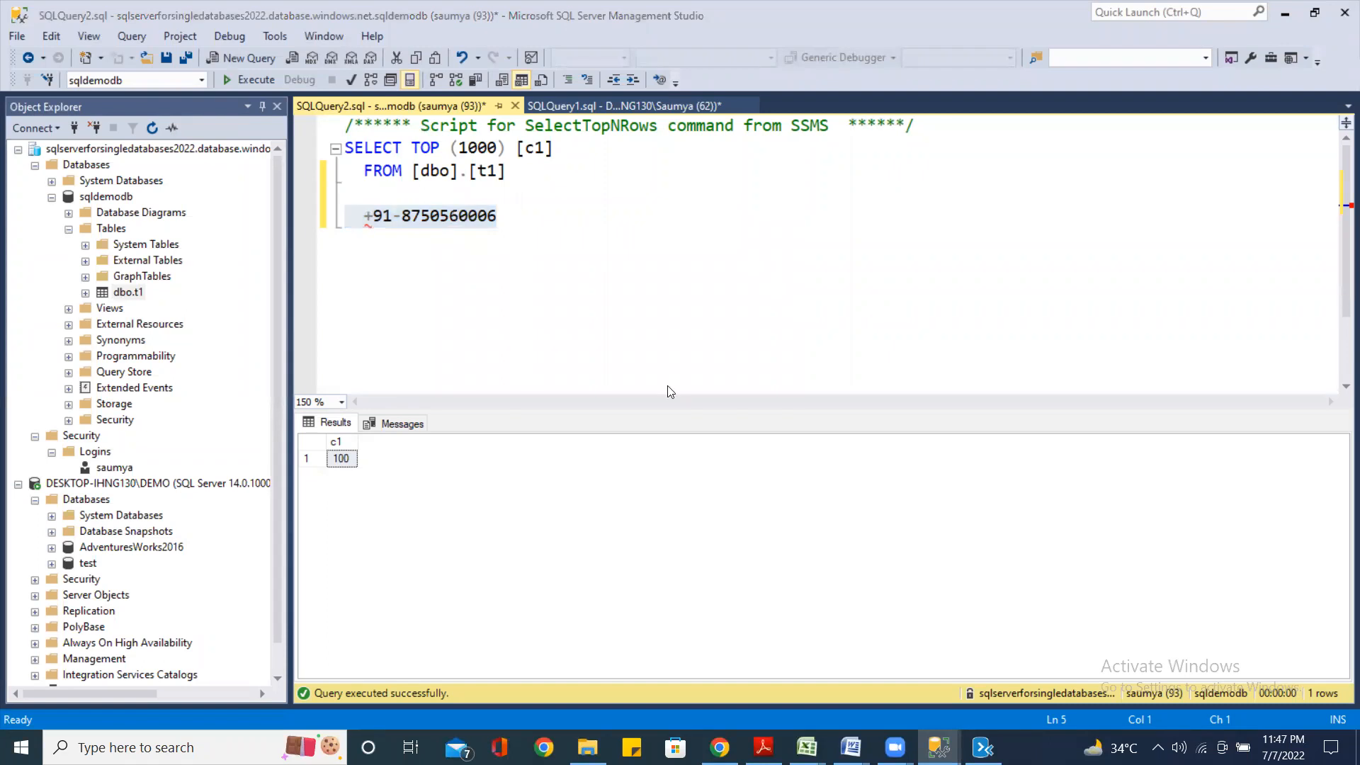